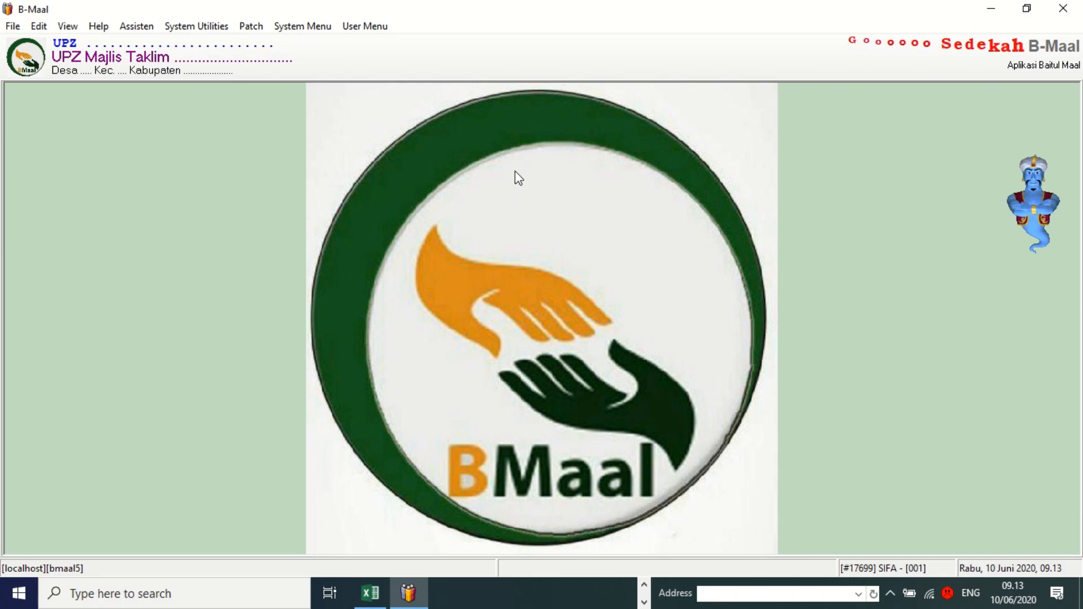
Open [1000] Data Master Personal from Data Master and start a new person record.
{"action": "left_click", "coordinate": [355, 28]}
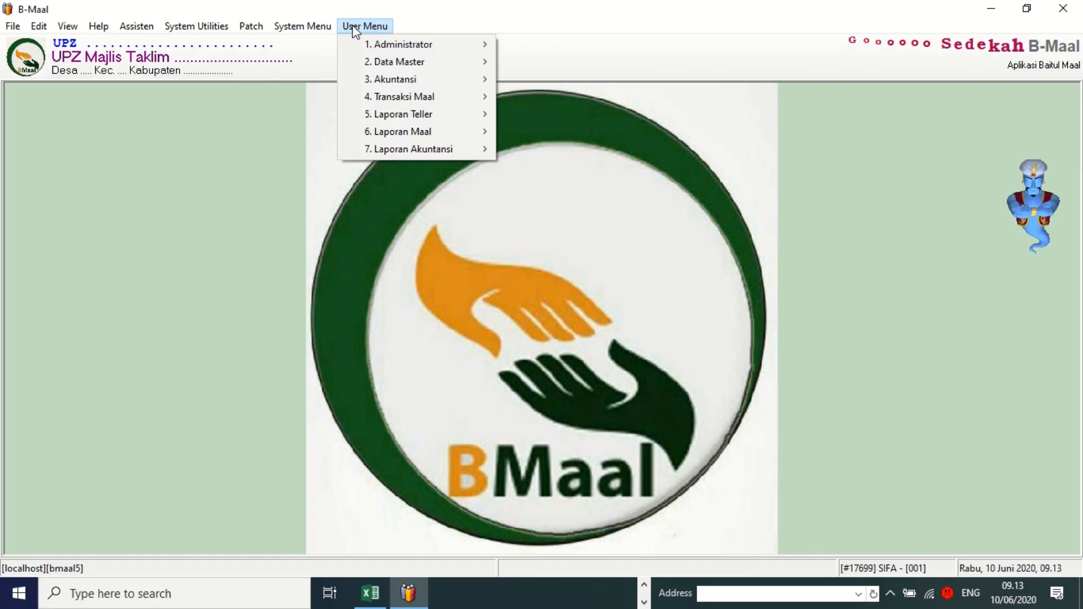
{"action": "mouse_move", "coordinate": [379, 47]}
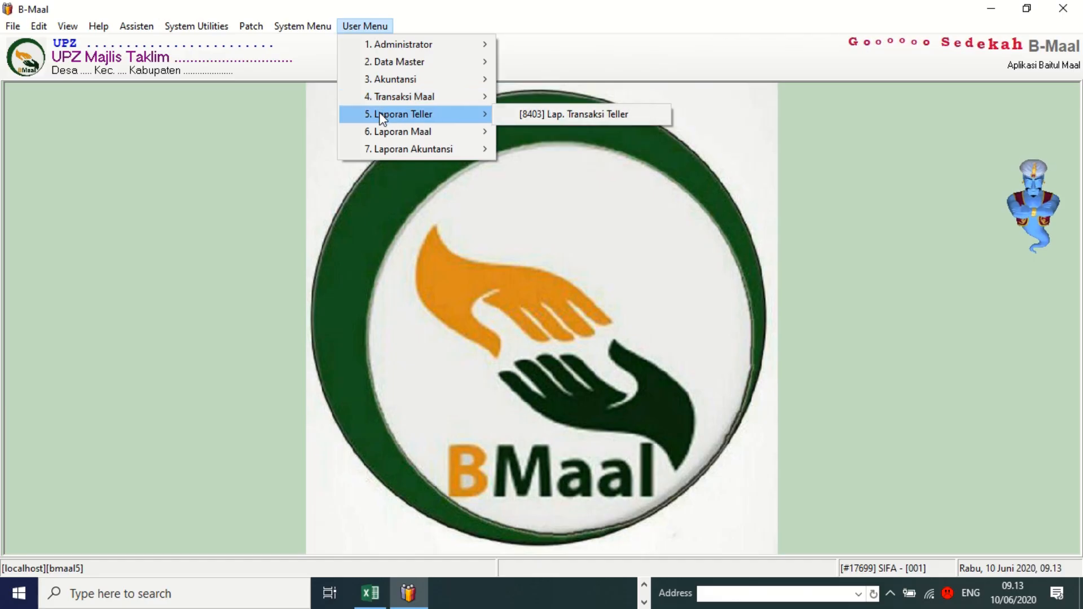
{"action": "mouse_move", "coordinate": [377, 130]}
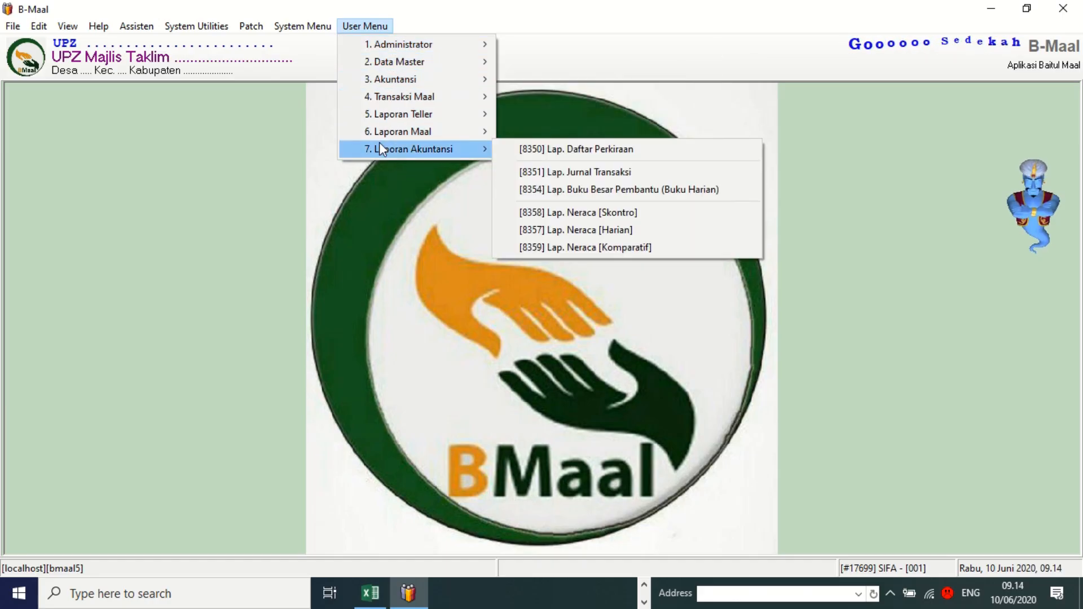
{"action": "mouse_move", "coordinate": [479, 28]}
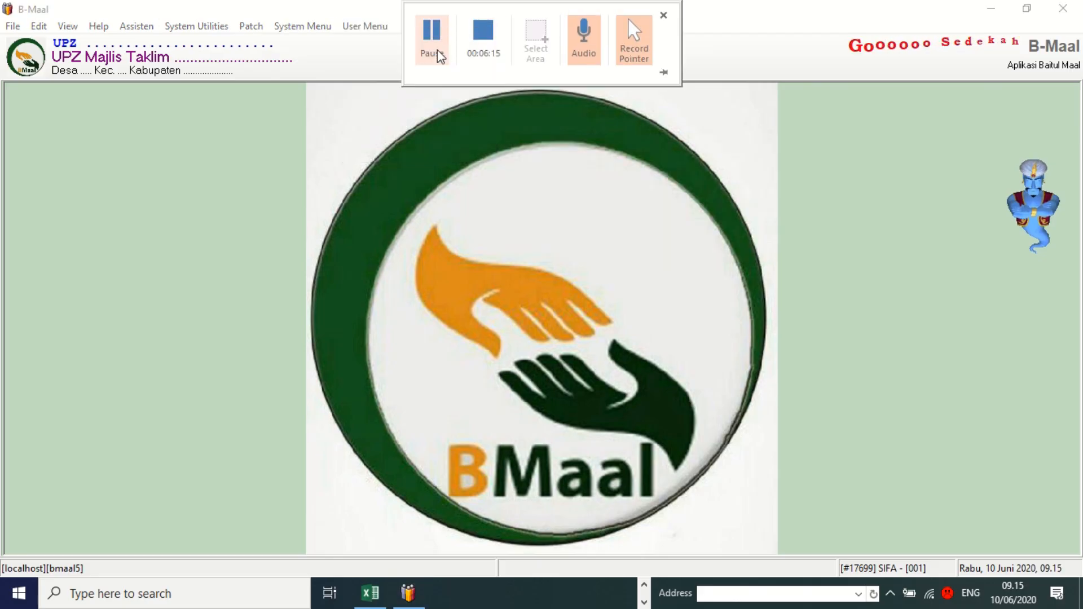
{"action": "left_click", "coordinate": [368, 27]}
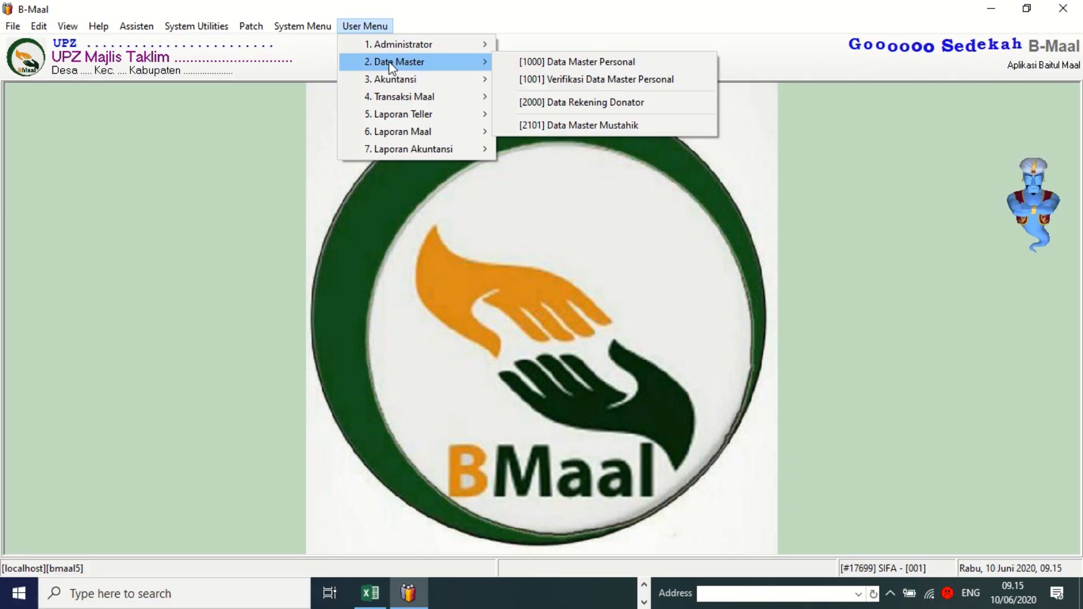
{"action": "left_click", "coordinate": [574, 62]}
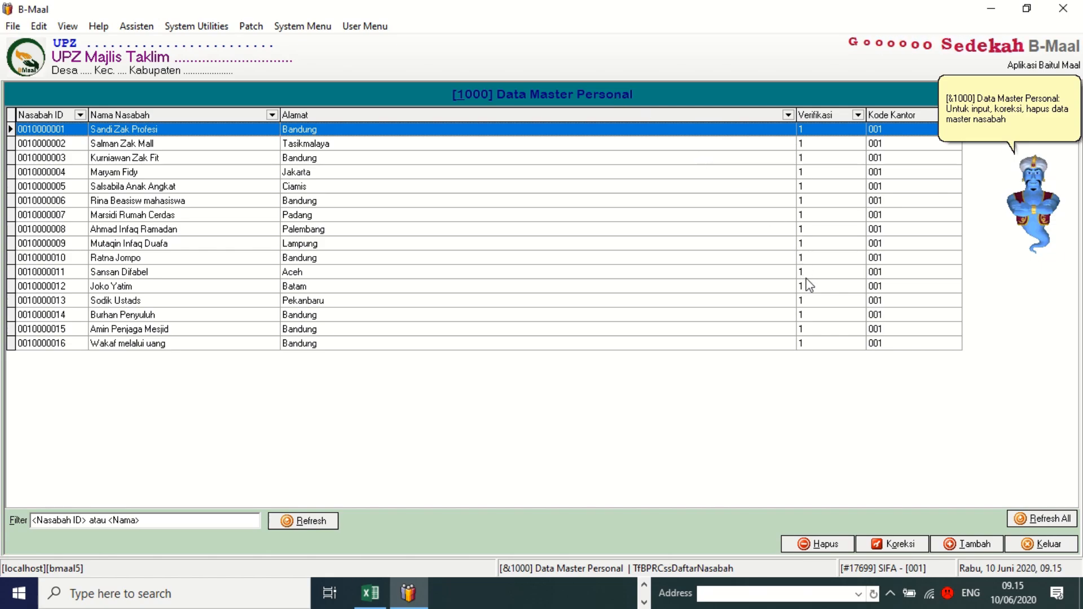
{"action": "left_click", "coordinate": [953, 546]}
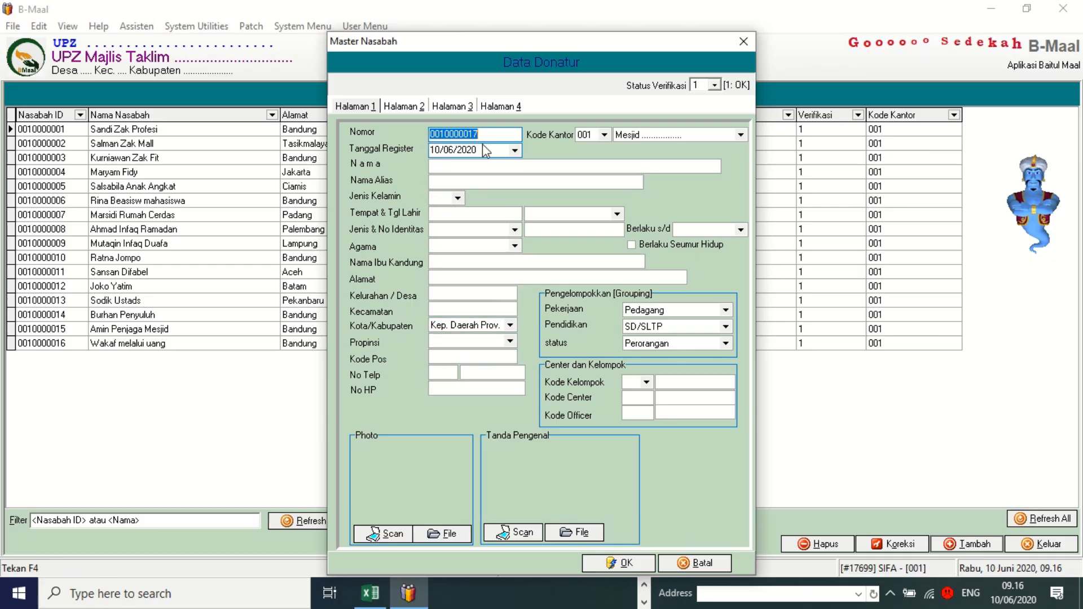
Enter the new person's name in the Nama field.
{"action": "left_click", "coordinate": [494, 135]}
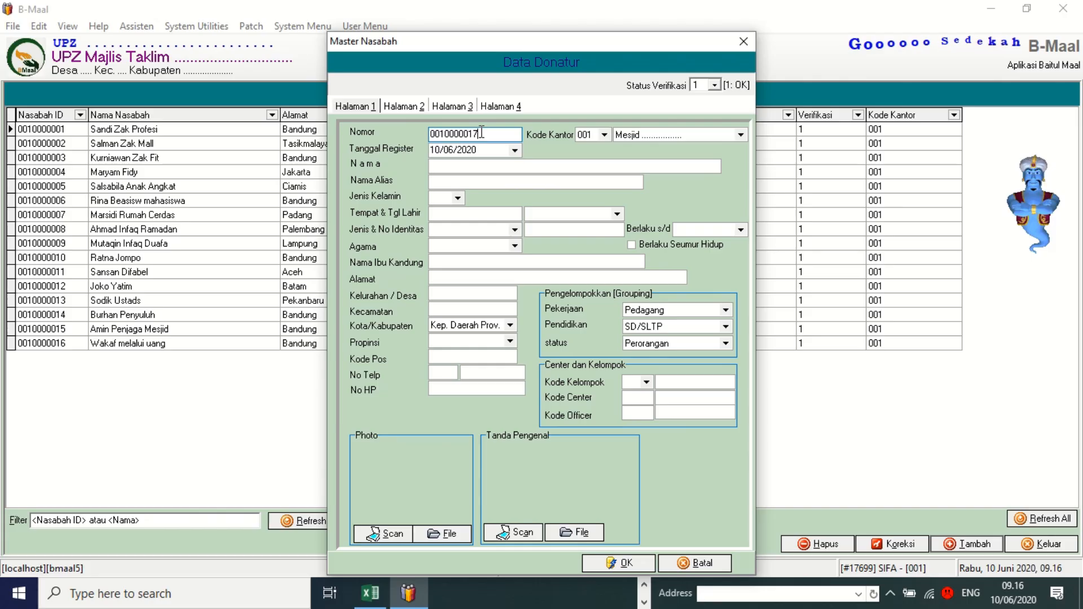
{"action": "left_click", "coordinate": [475, 182]}
{"action": "left_click", "coordinate": [449, 166]}
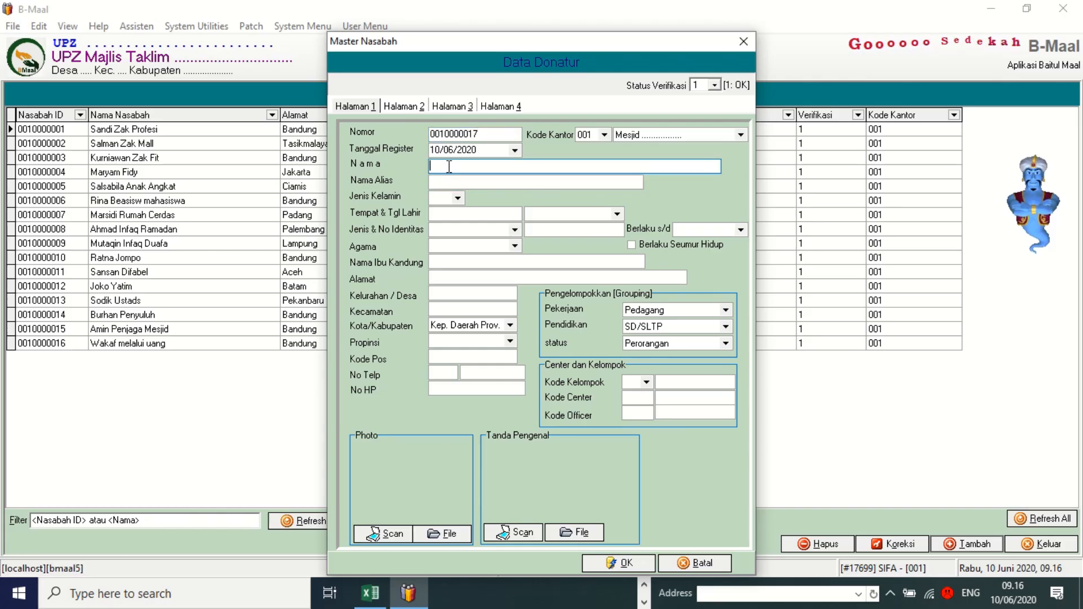
{"action": "type", "text": "nurul"}
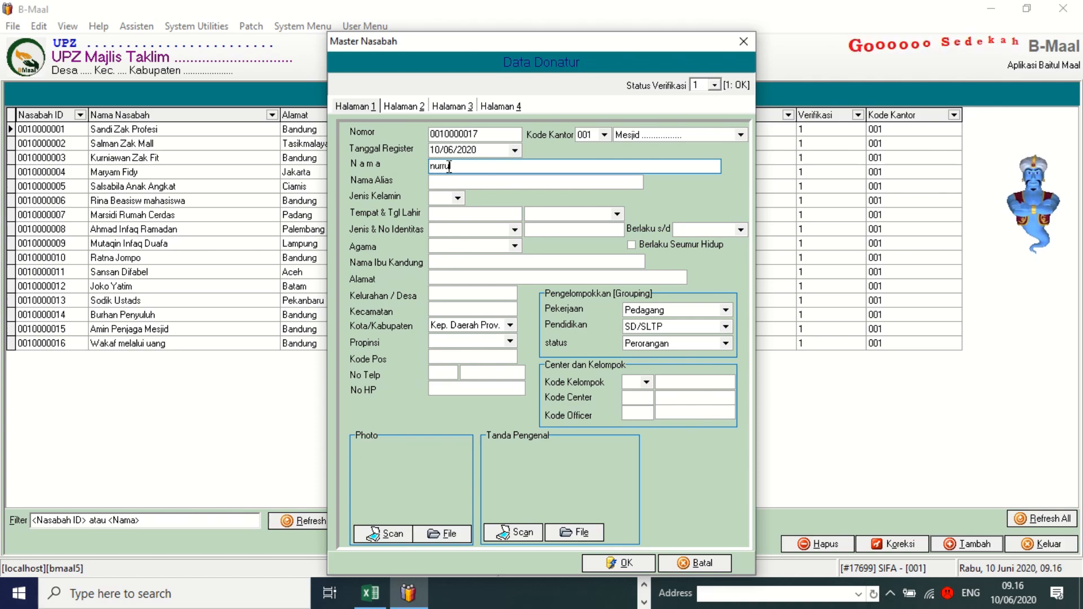
{"action": "key", "text": "Tab"}
Set gender P, birthplace bandung and birth date 10/10/1990.
{"action": "left_click", "coordinate": [458, 198]}
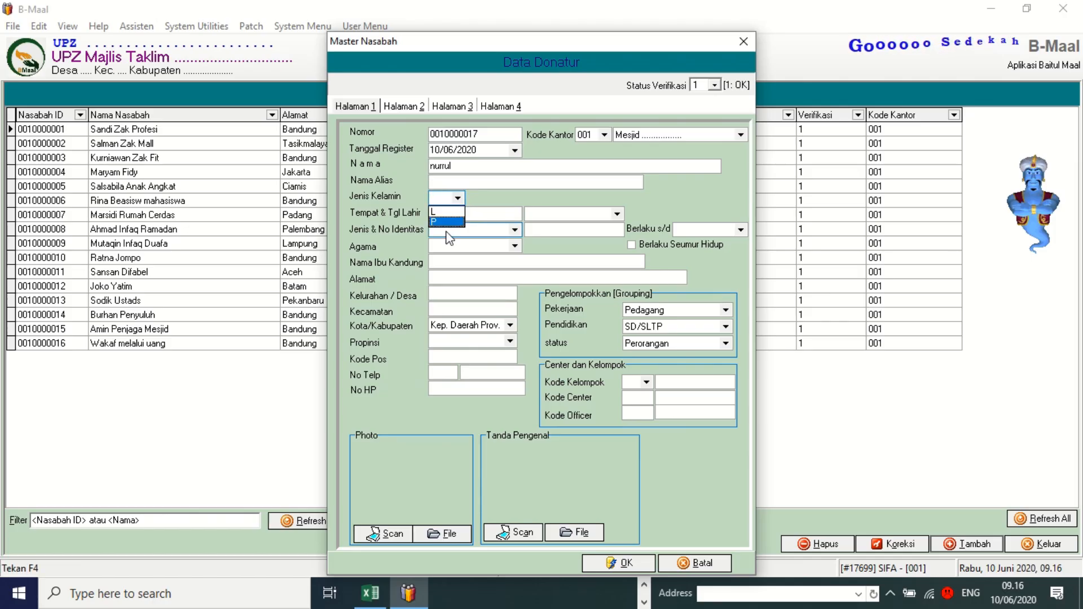
{"action": "left_click", "coordinate": [447, 224]}
{"action": "left_click", "coordinate": [476, 217]}
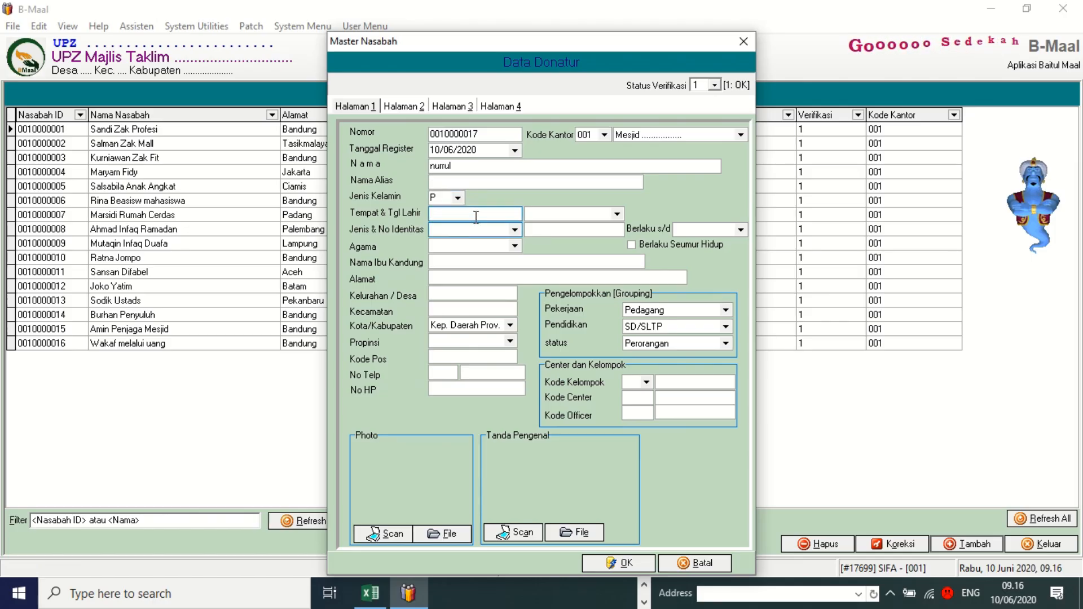
{"action": "type", "text": "bandun"}
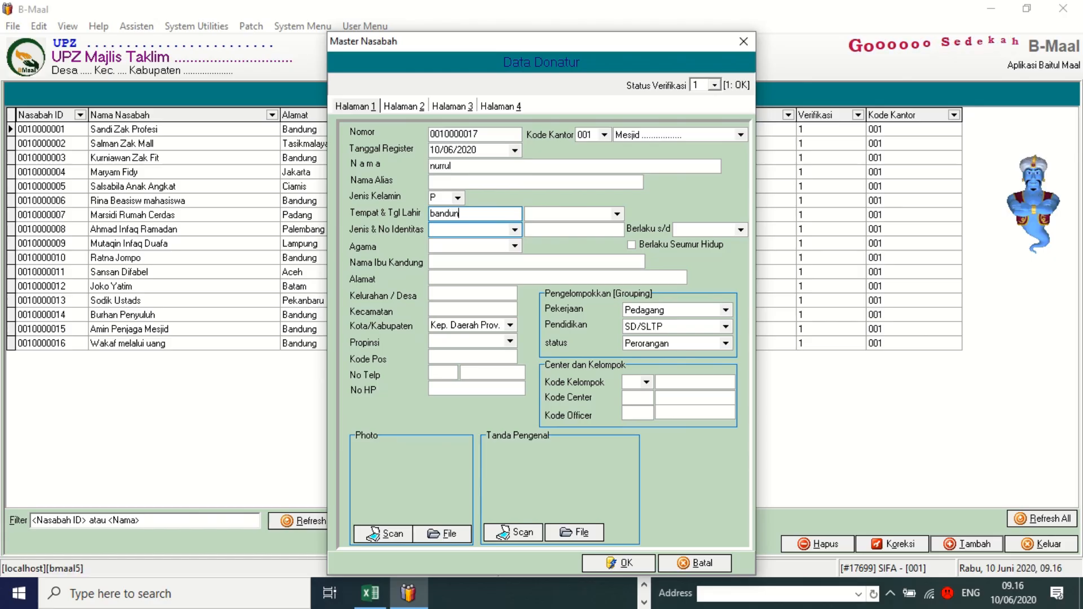
{"action": "type", "text": "g"}
{"action": "left_click", "coordinate": [556, 215]}
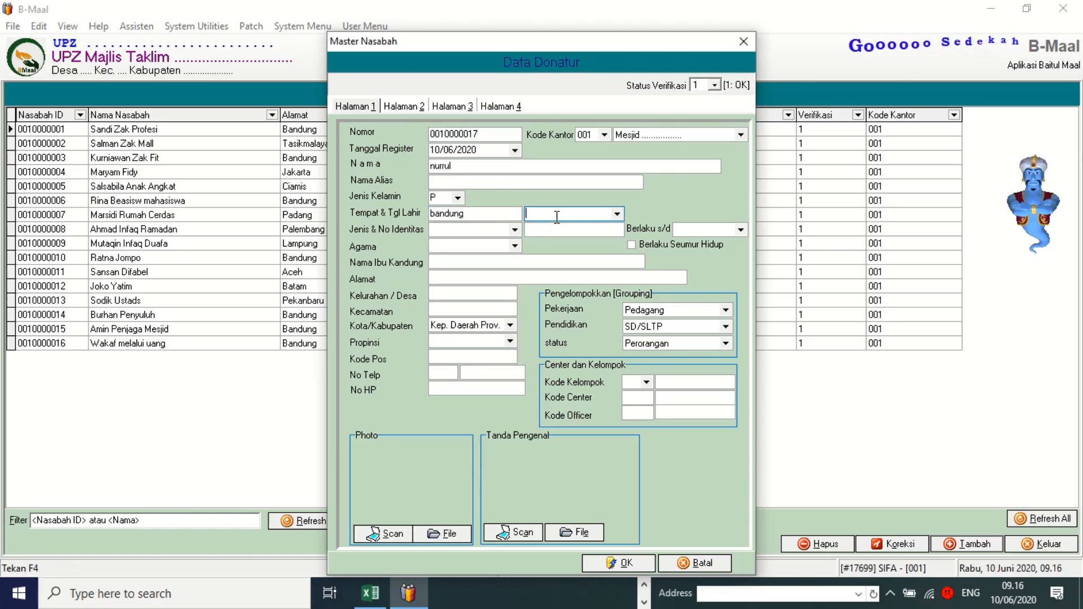
{"action": "type", "text": "10/10/"}
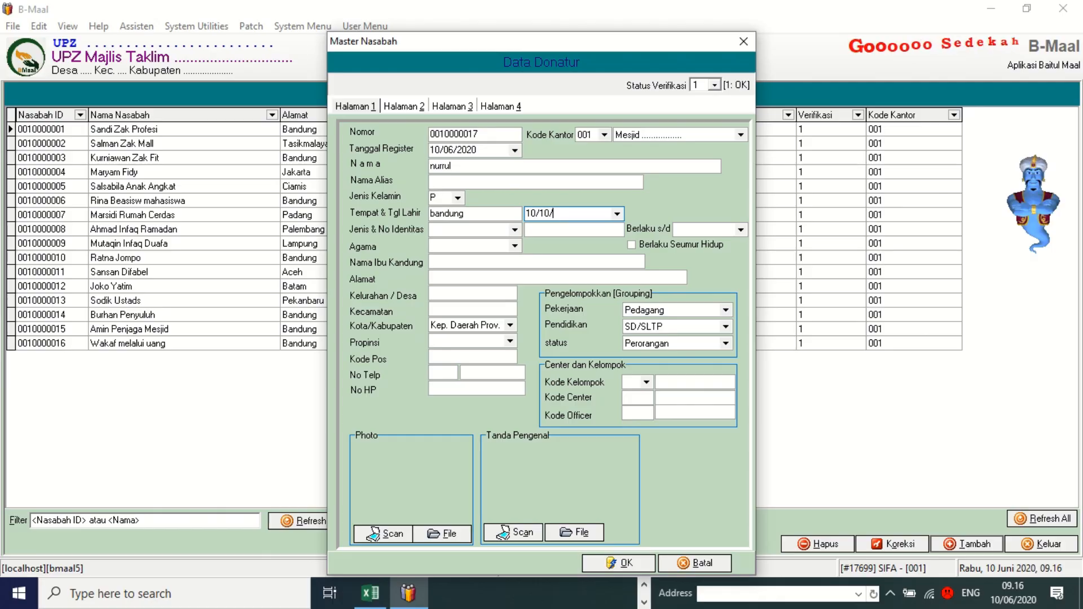
{"action": "type", "text": "199"}
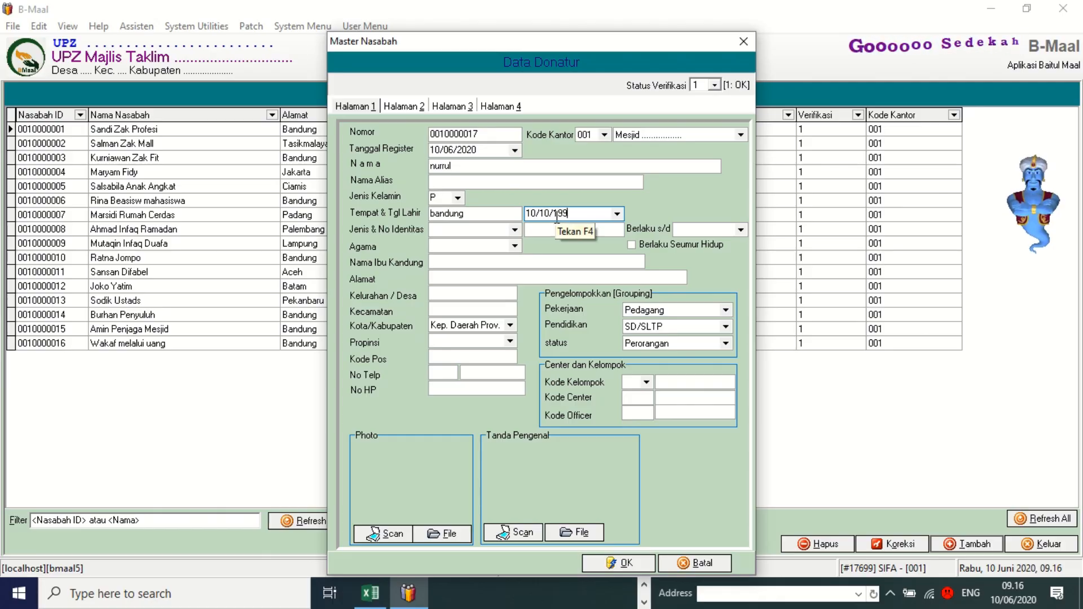
{"action": "type", "text": "0"}
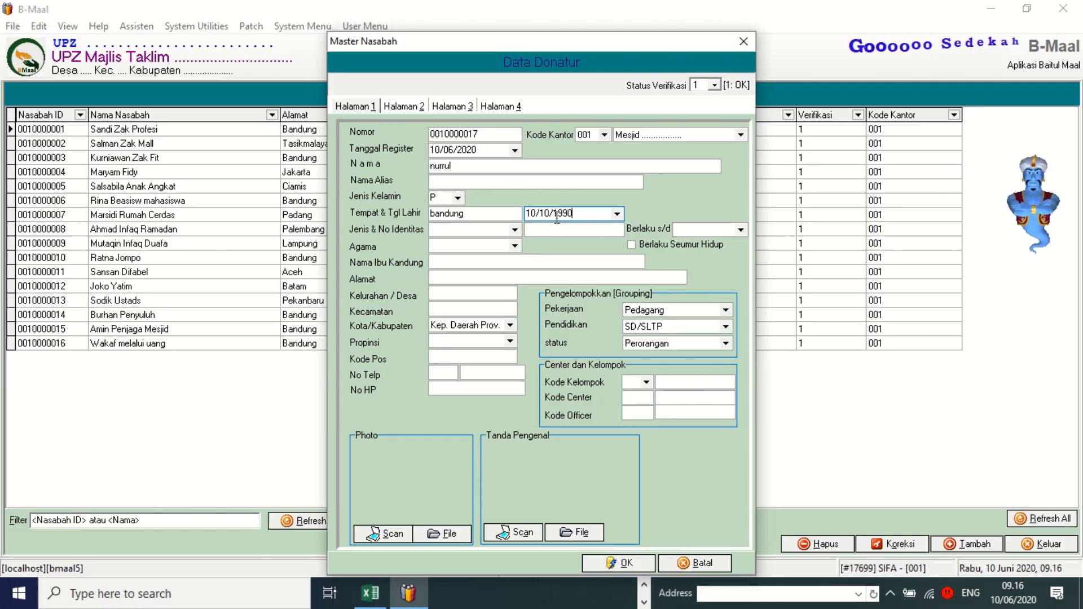
Choose KTP as the identity type and enter the person's ID number.
{"action": "left_click", "coordinate": [476, 230]}
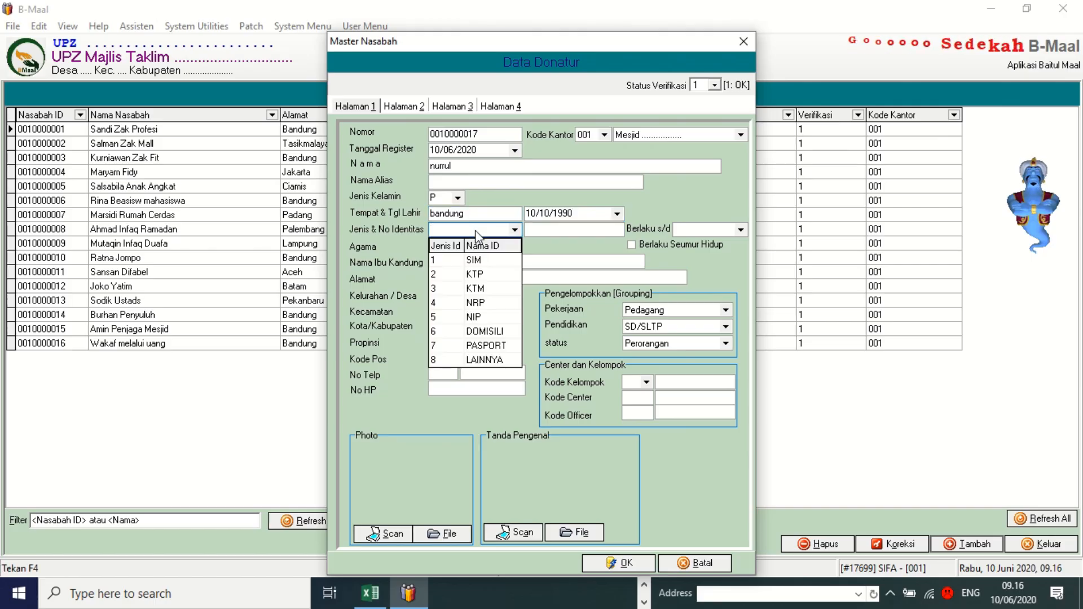
{"action": "left_click", "coordinate": [498, 285]}
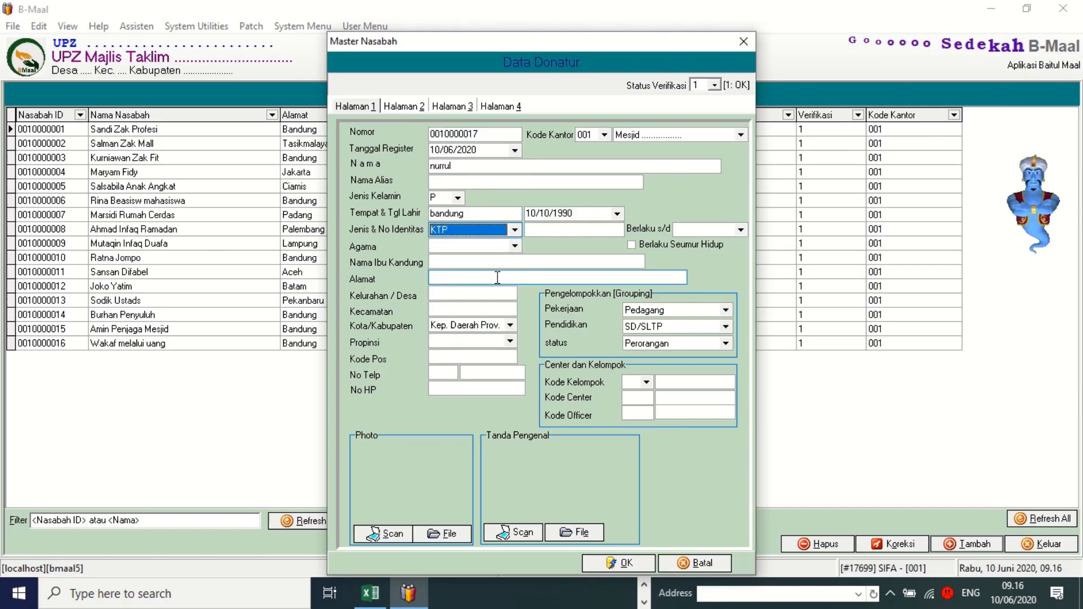
{"action": "left_click", "coordinate": [515, 230]}
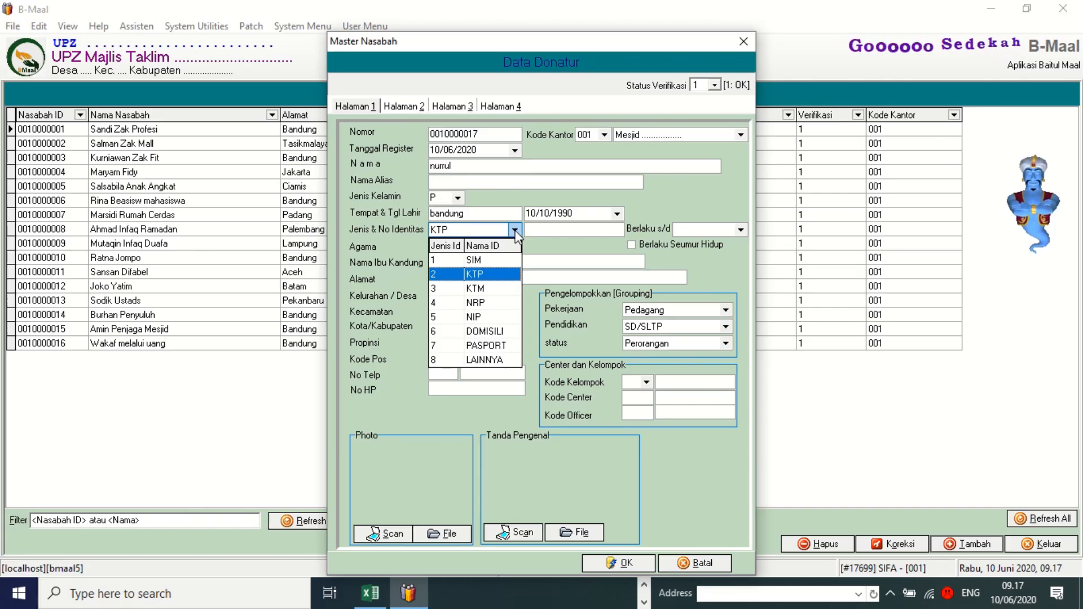
{"action": "left_click", "coordinate": [477, 275]}
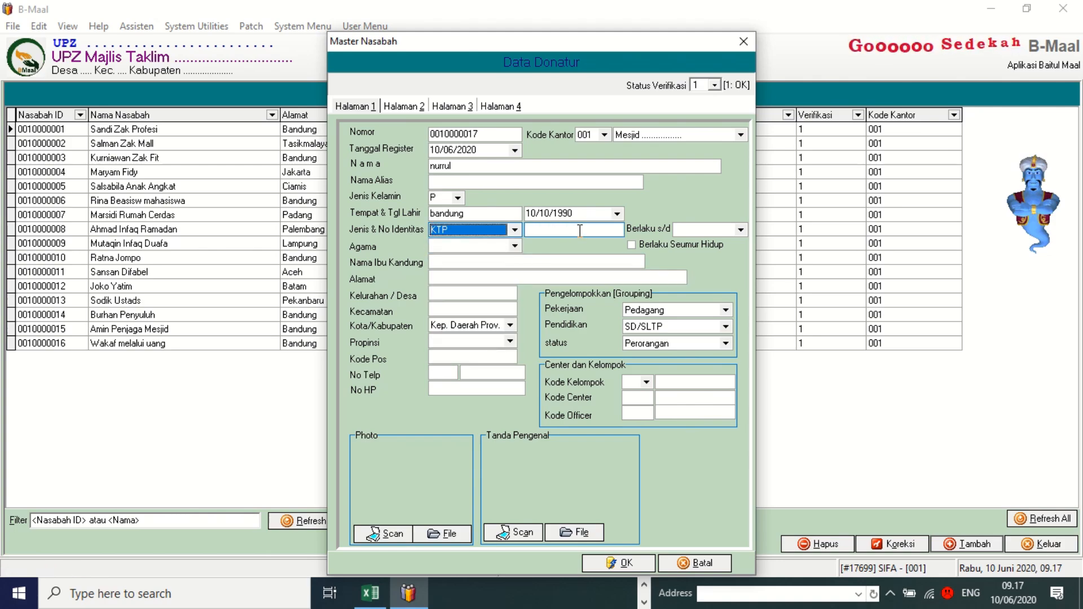
{"action": "left_click", "coordinate": [552, 232]}
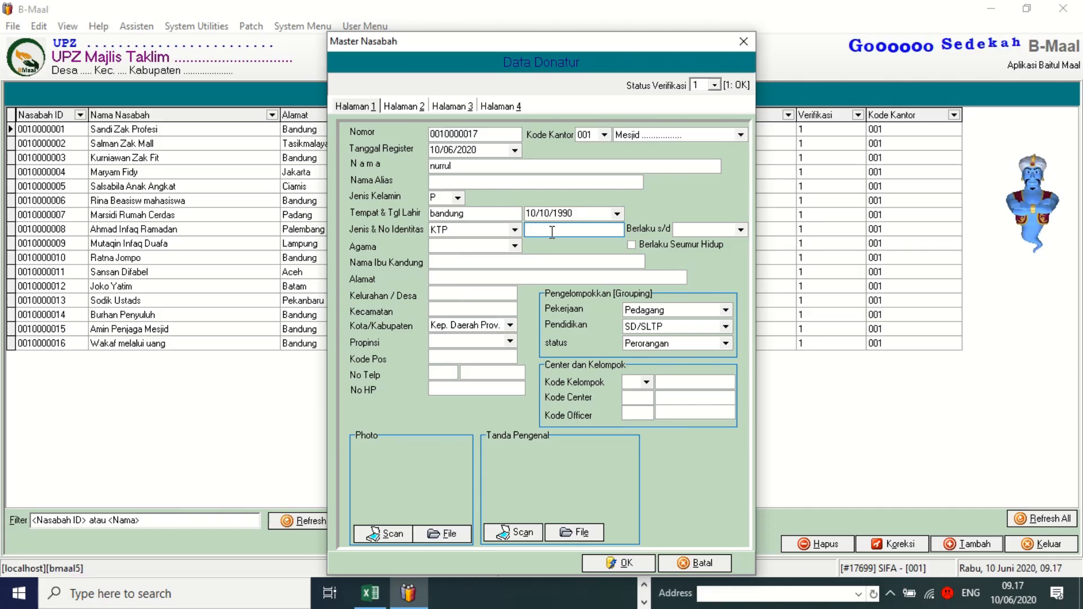
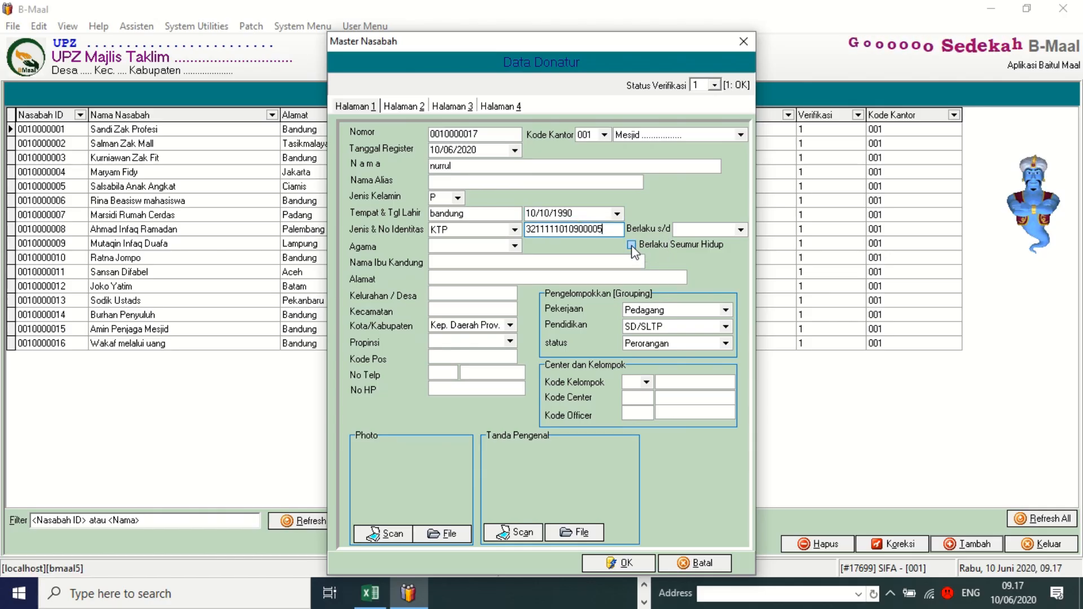
Mark the identity valid for life and set religion to Islam.
{"action": "left_click", "coordinate": [631, 245]}
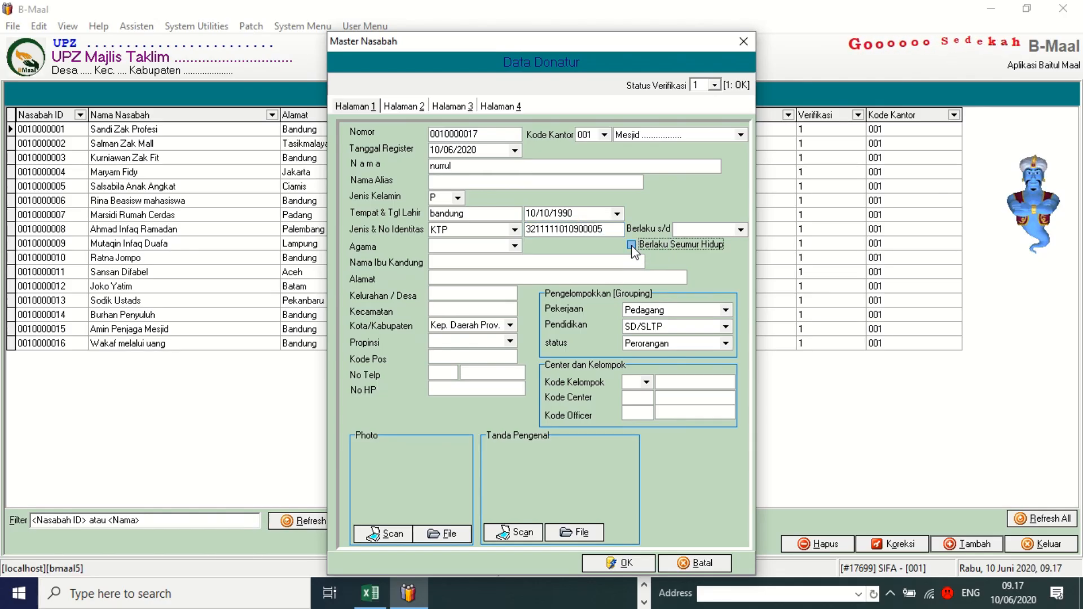
{"action": "left_click", "coordinate": [514, 246]}
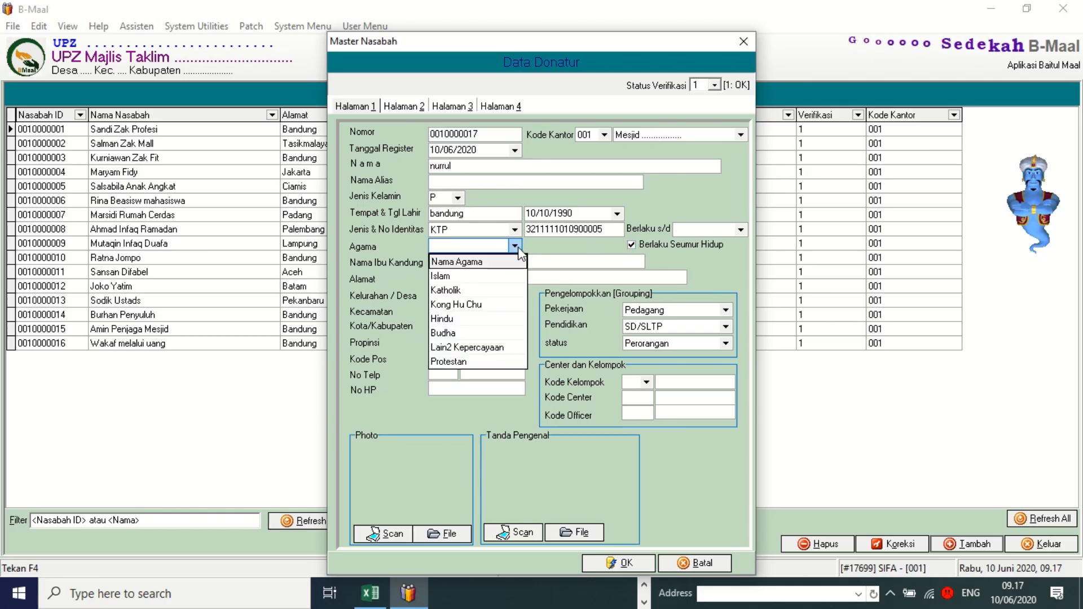
{"action": "left_click", "coordinate": [456, 276]}
{"action": "left_click", "coordinate": [452, 263]}
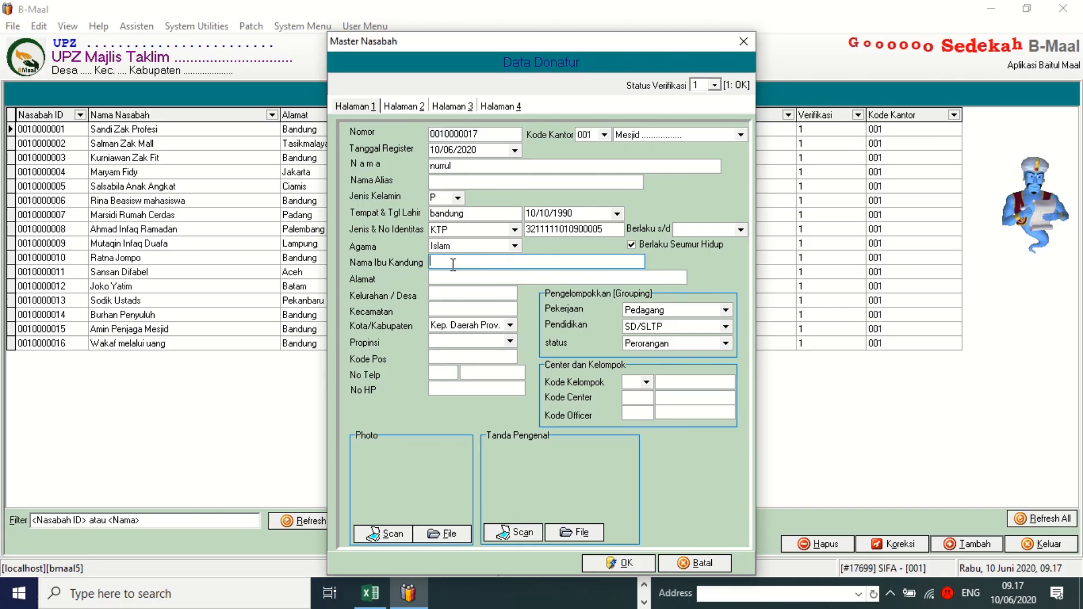
Enter the donor's street address, village and sub-district, with city Kab. Bandung and province Jawa Barat.
{"action": "left_click", "coordinate": [451, 275]}
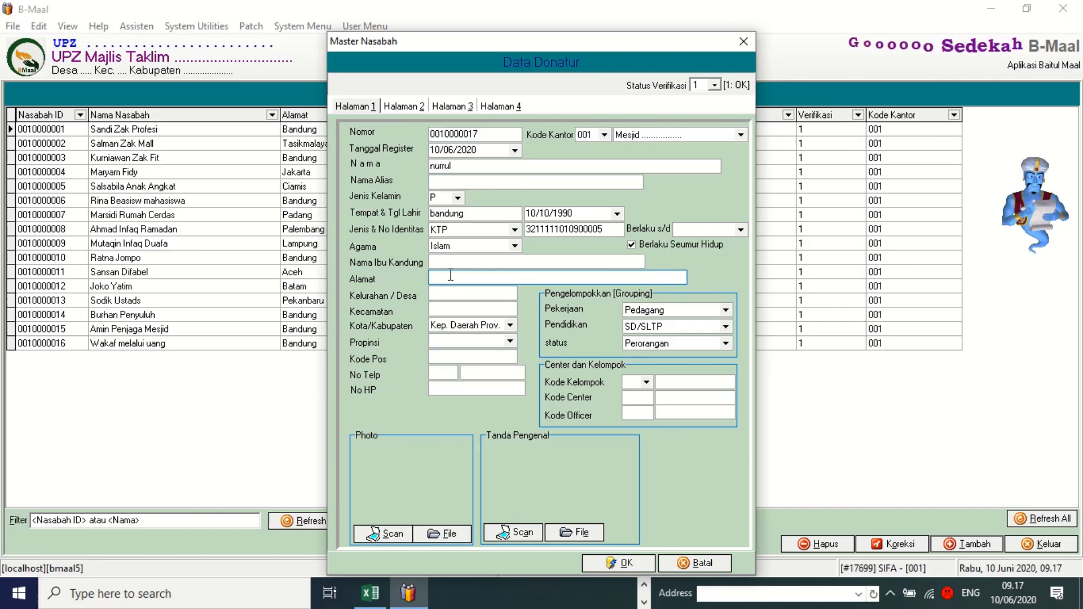
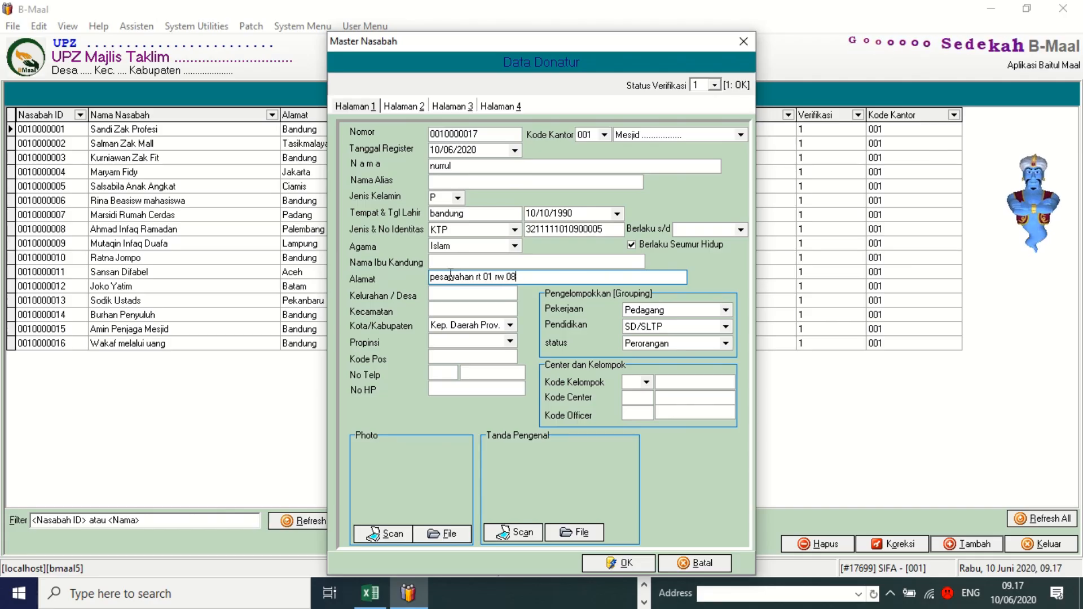
{"action": "left_click", "coordinate": [454, 289]}
{"action": "left_click", "coordinate": [453, 294]}
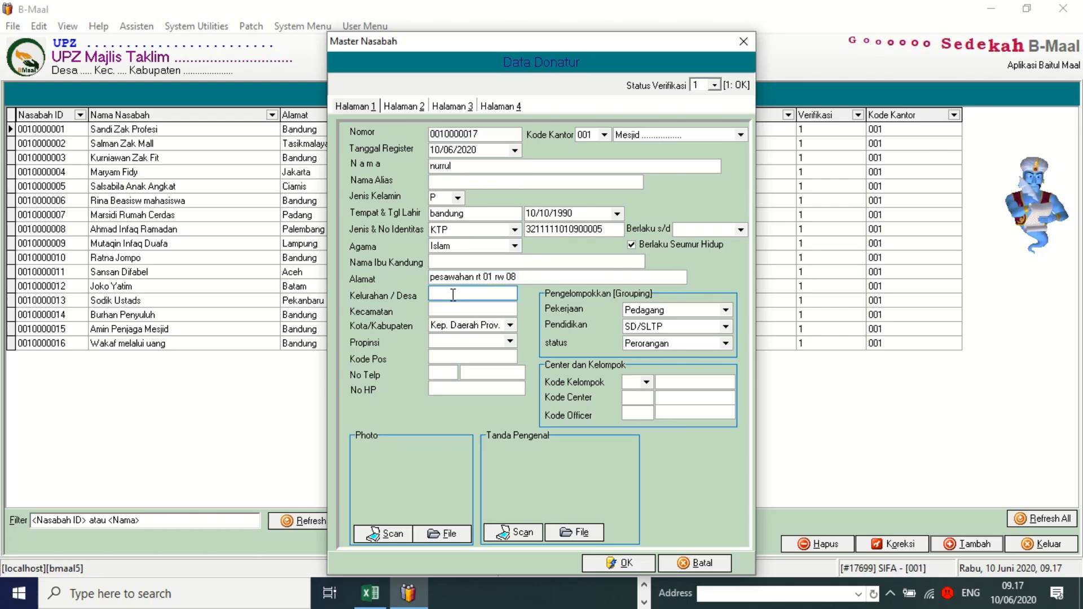
{"action": "type", "text": "pesawaha"}
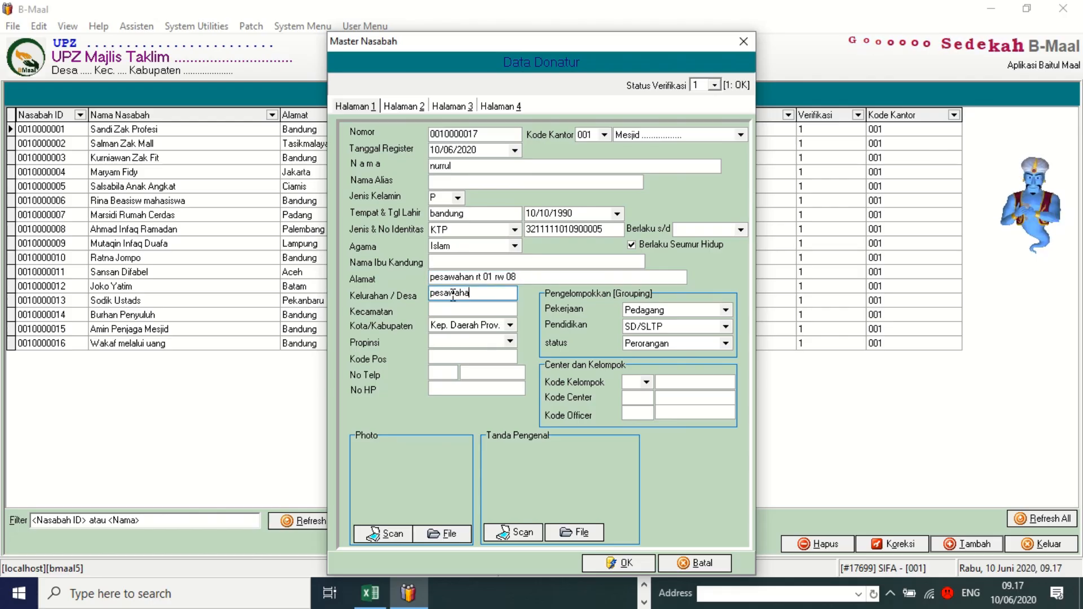
{"action": "type", "text": "n"}
{"action": "left_click", "coordinate": [454, 310]}
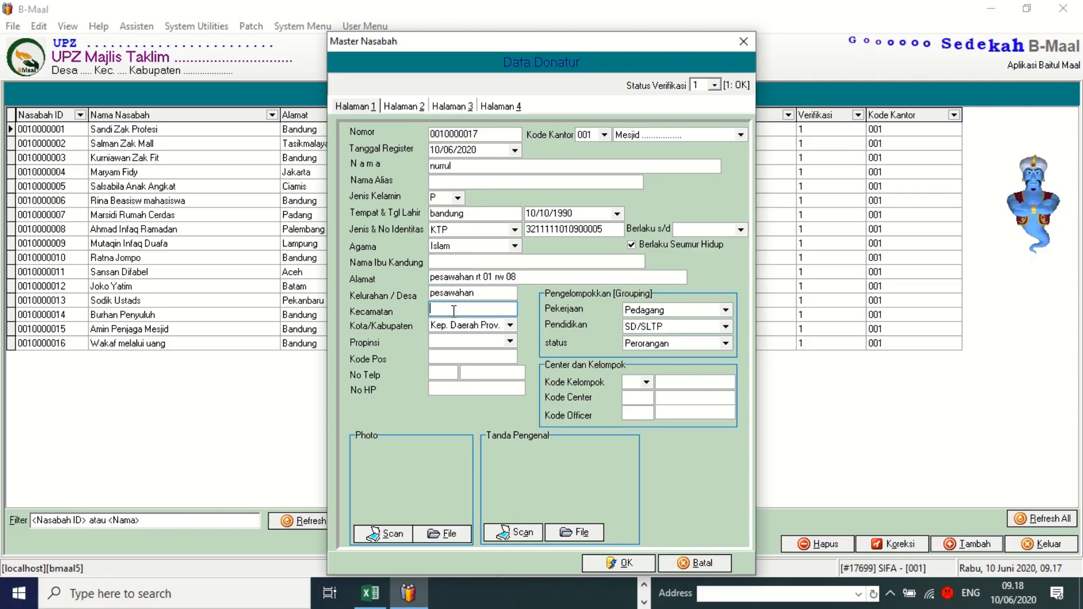
{"action": "type", "text": "day"}
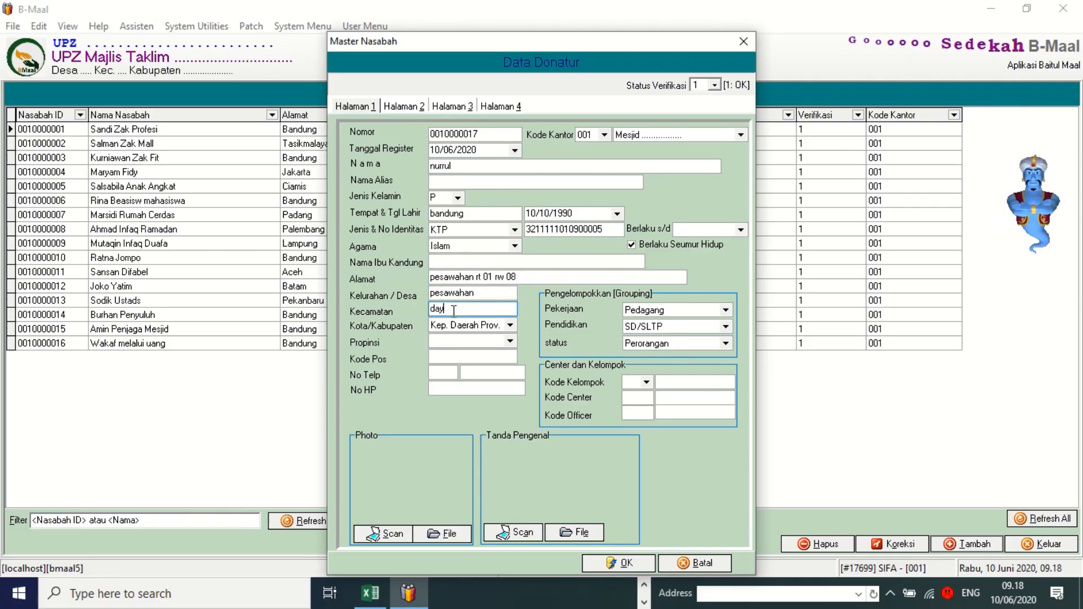
{"action": "type", "text": "euhkolot"}
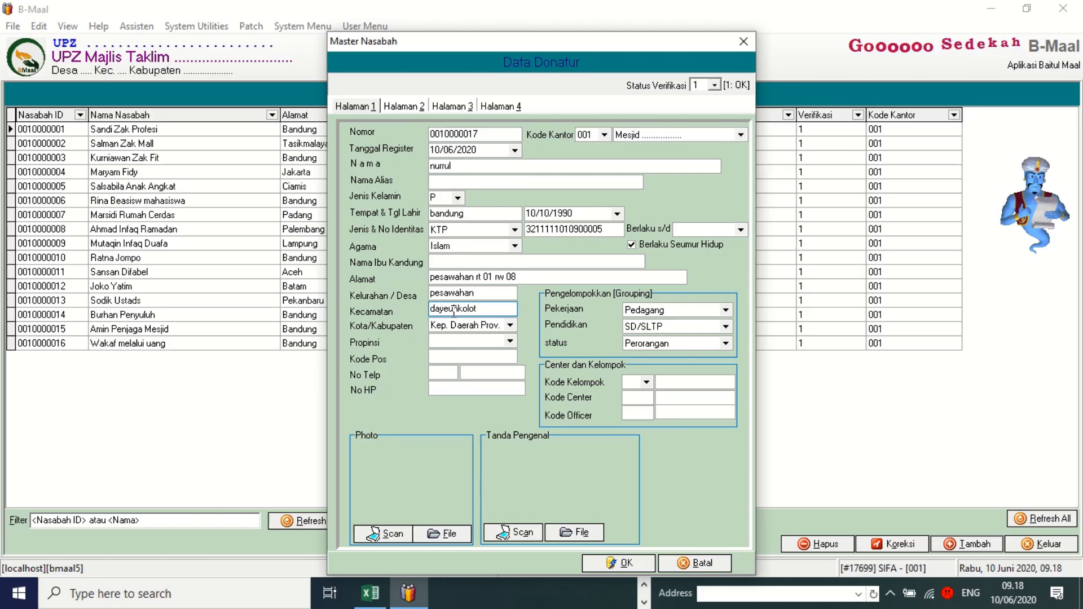
{"action": "left_click", "coordinate": [513, 325]}
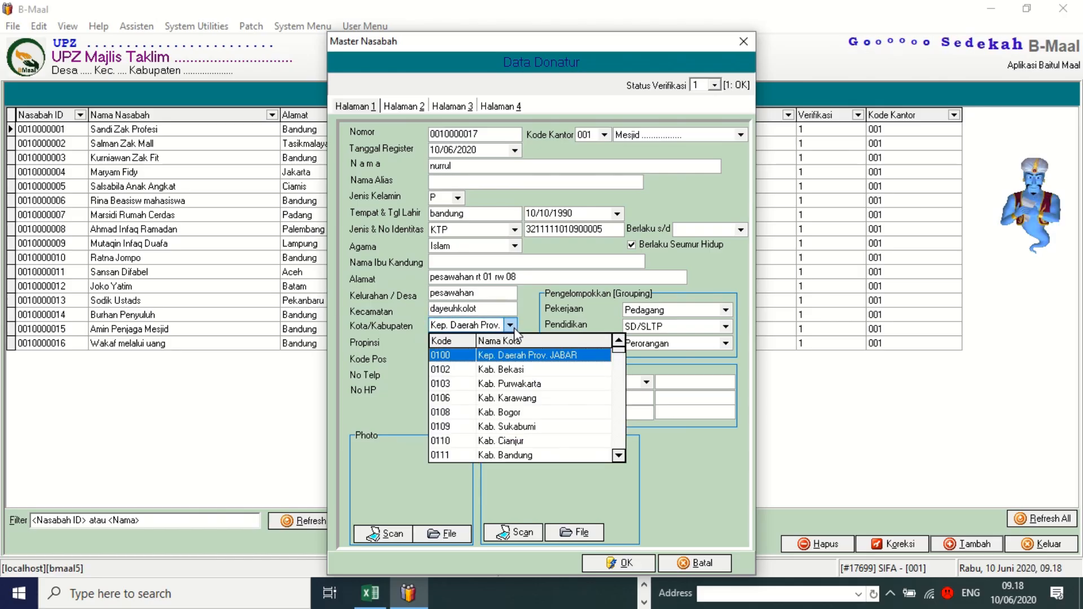
{"action": "left_click", "coordinate": [513, 455]}
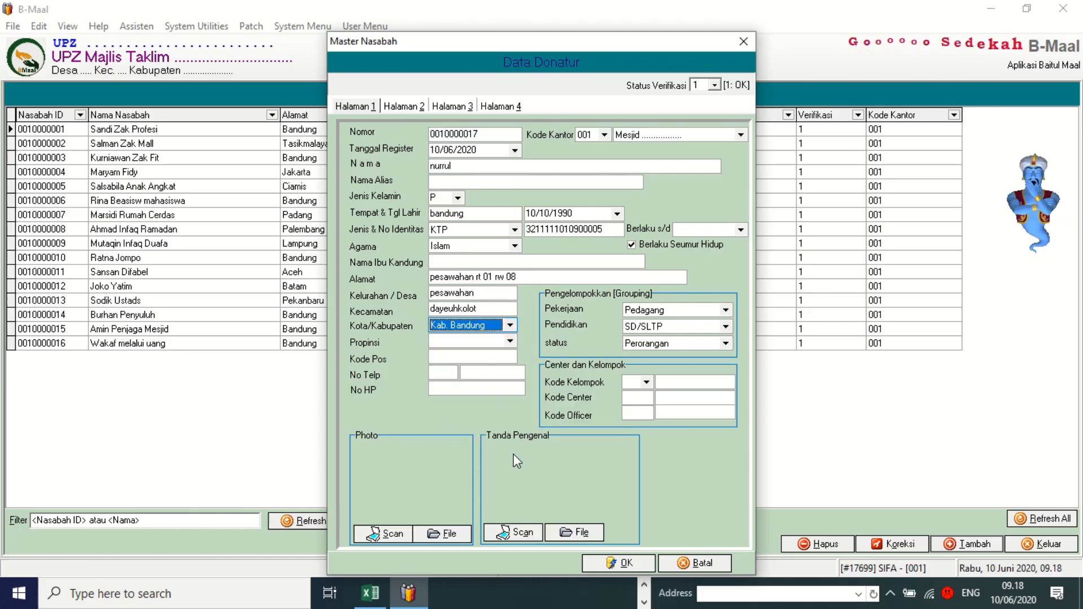
{"action": "left_click", "coordinate": [446, 343]}
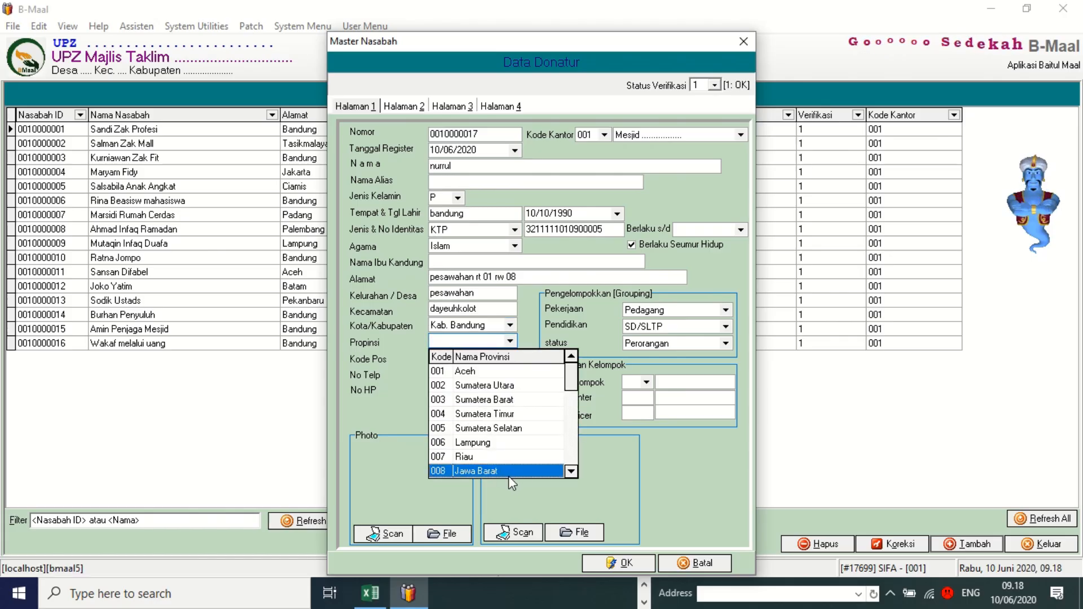
{"action": "left_click", "coordinate": [490, 469]}
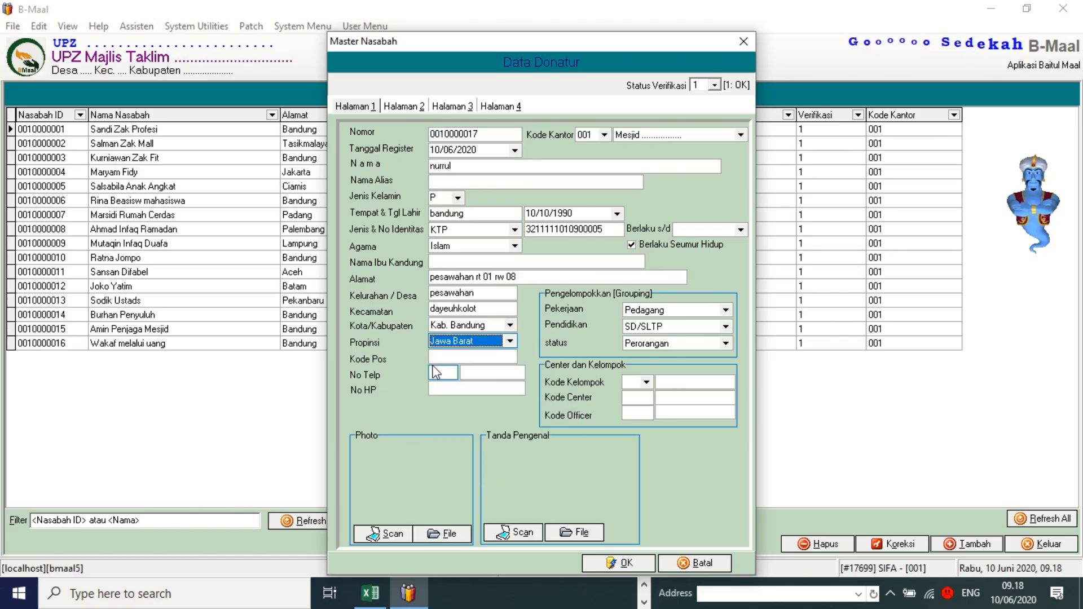
Enter the donor's mobile number and save the new personal record.
{"action": "left_click", "coordinate": [452, 357]}
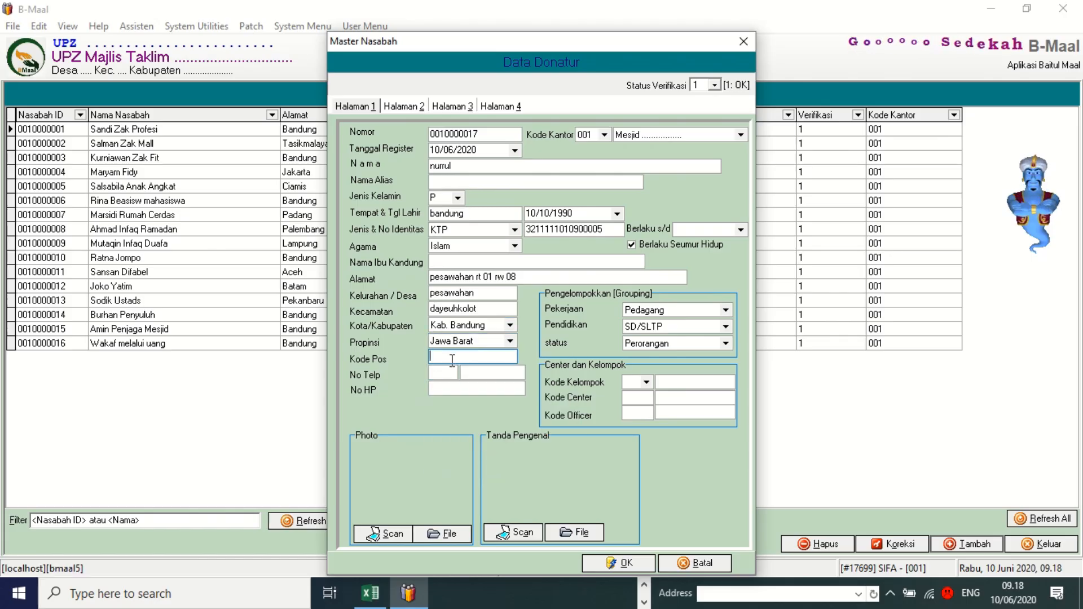
{"action": "left_click", "coordinate": [441, 373]}
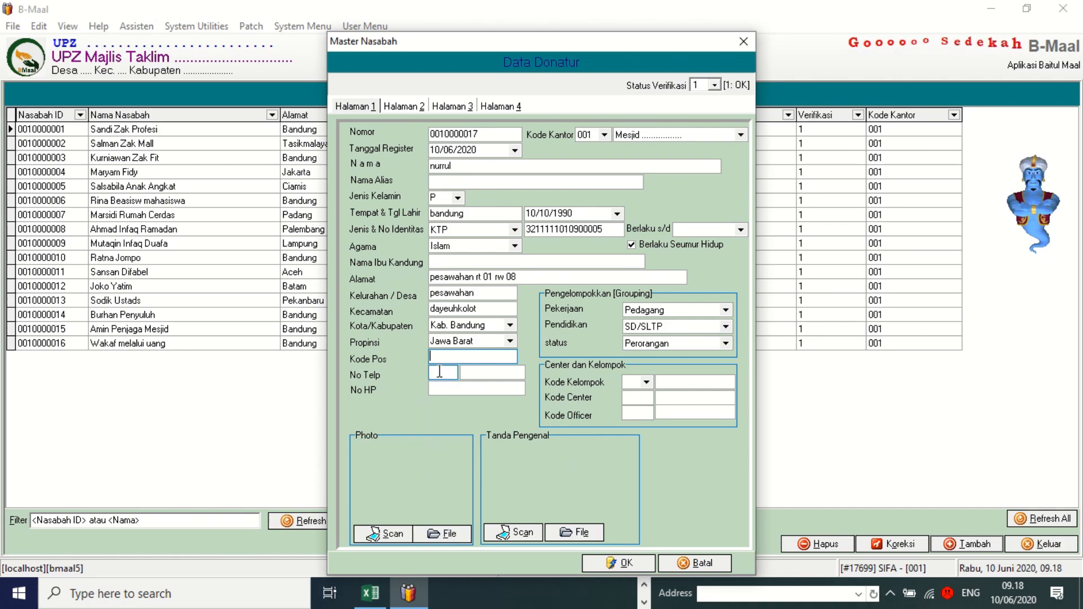
{"action": "left_click", "coordinate": [480, 372]}
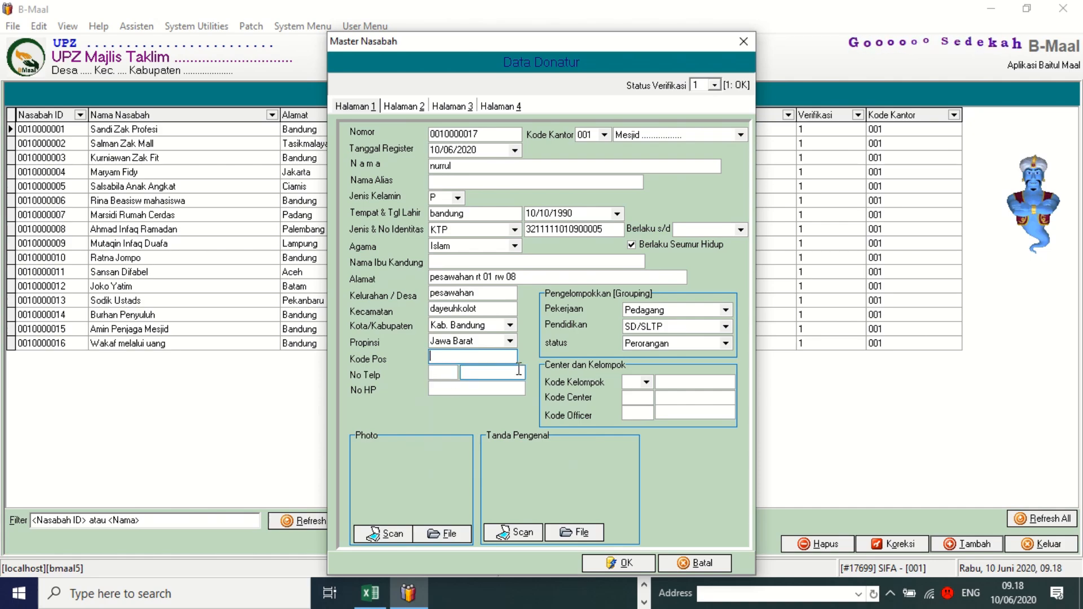
{"action": "left_click", "coordinate": [469, 389]}
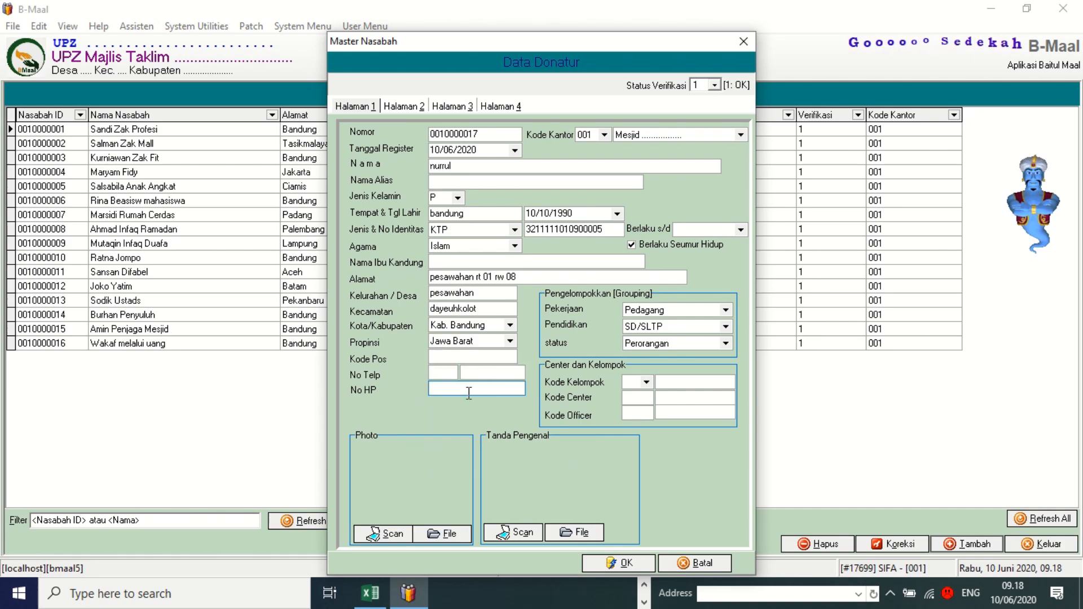
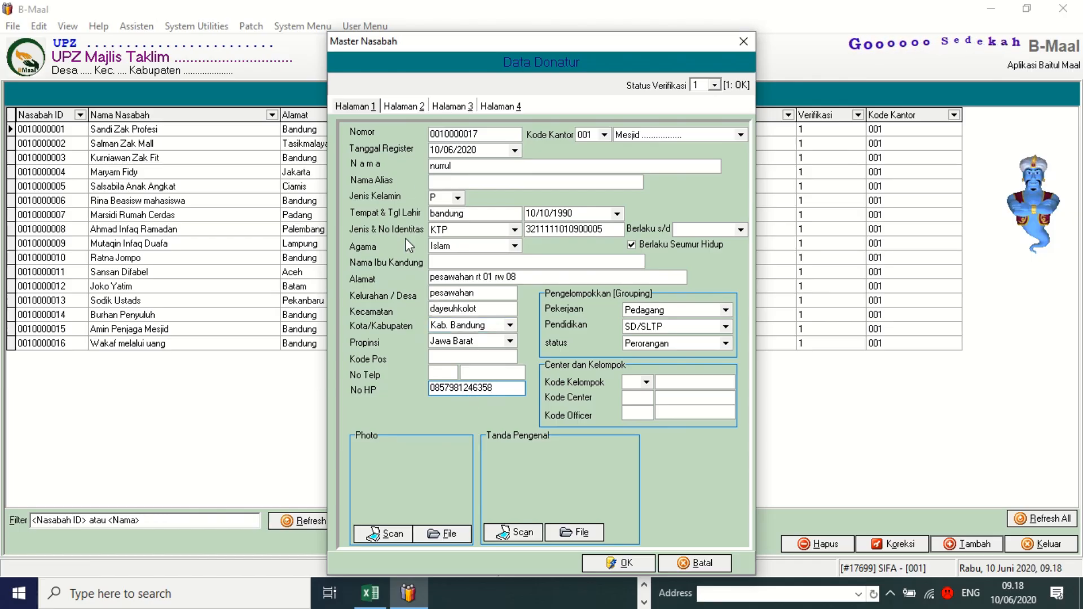
{"action": "left_click", "coordinate": [624, 563]}
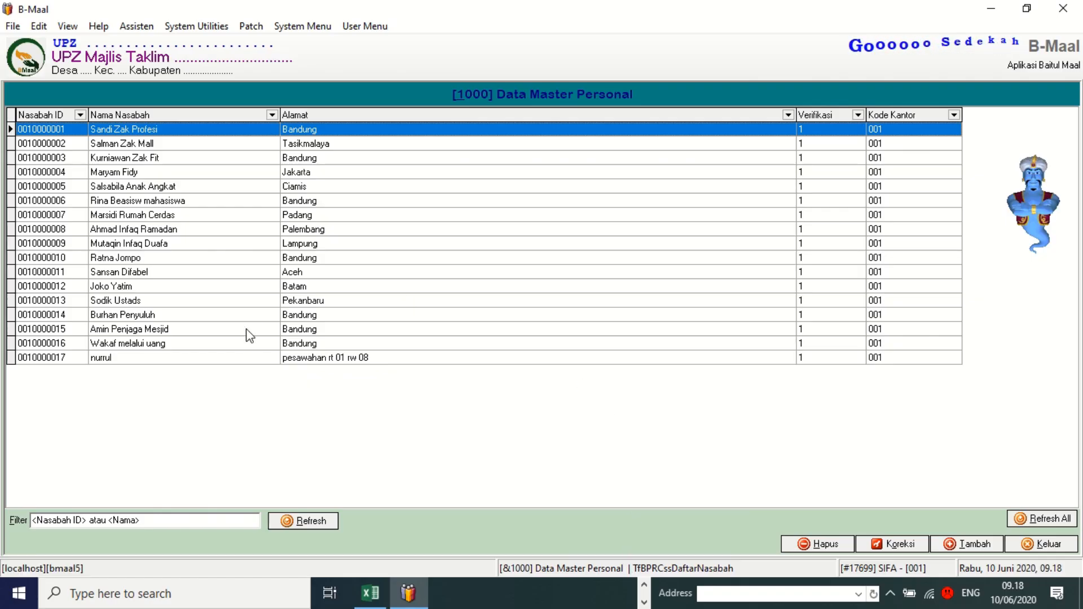
Close the personal list and open Data Rekening Donator to show Daftar Rekening Muzaki.
{"action": "left_click", "coordinate": [71, 361]}
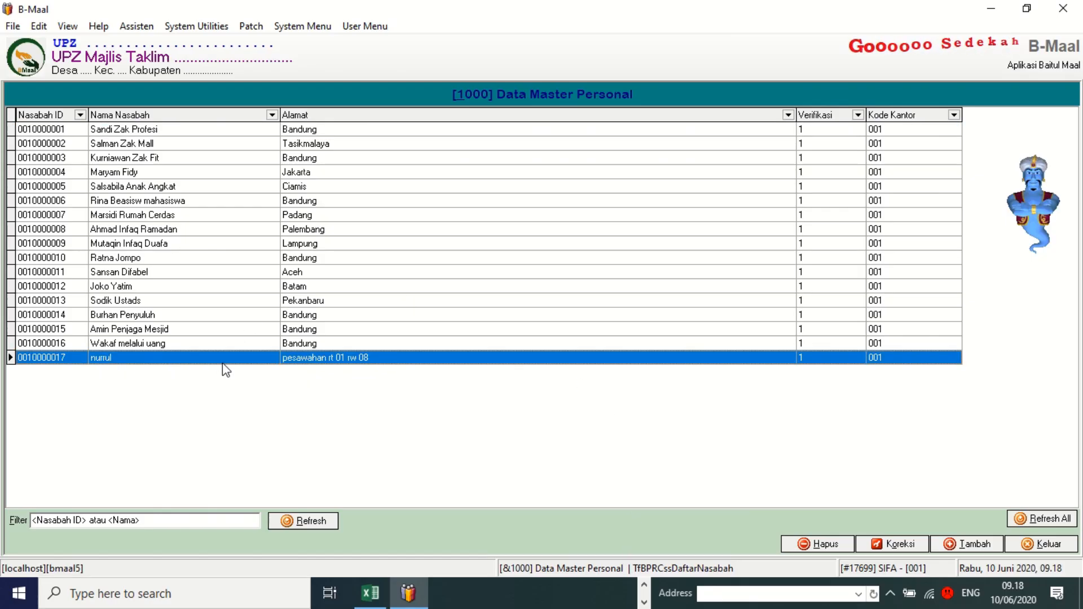
{"action": "left_click", "coordinate": [1025, 546]}
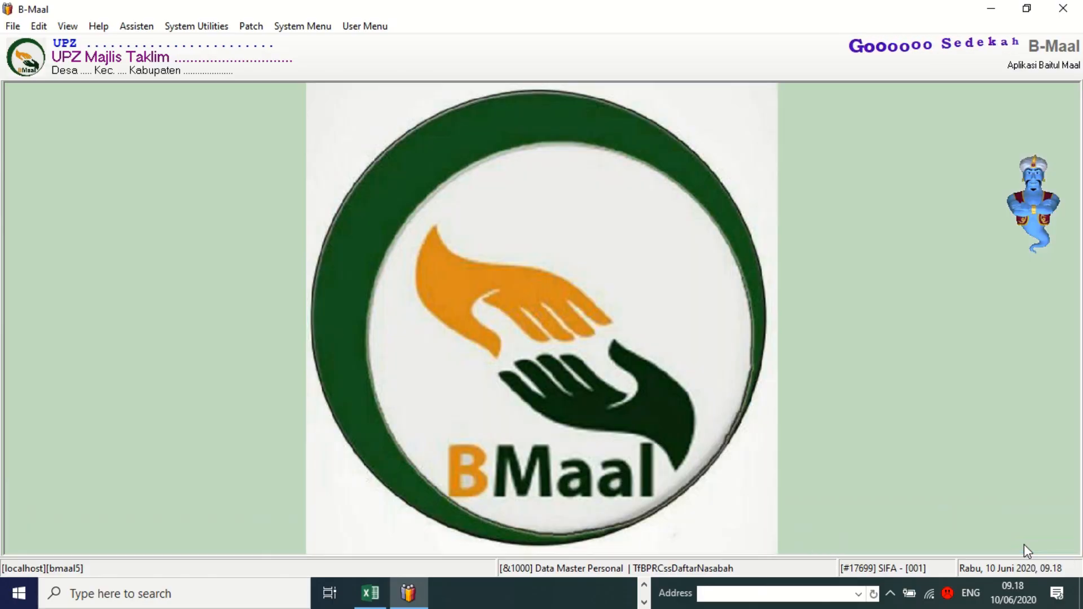
{"action": "left_click", "coordinate": [361, 27]}
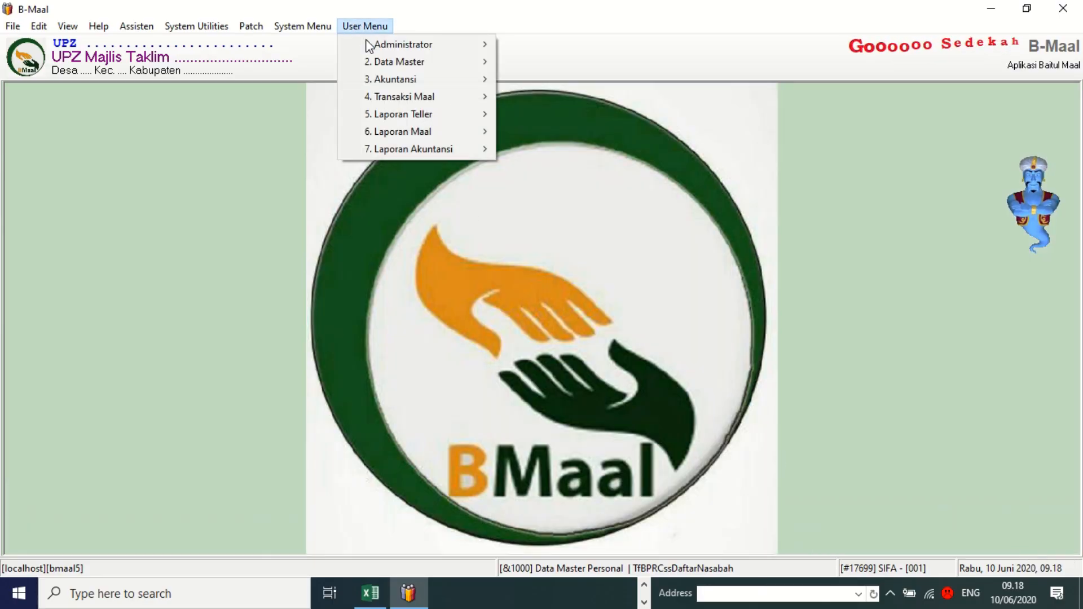
{"action": "mouse_move", "coordinate": [372, 71]}
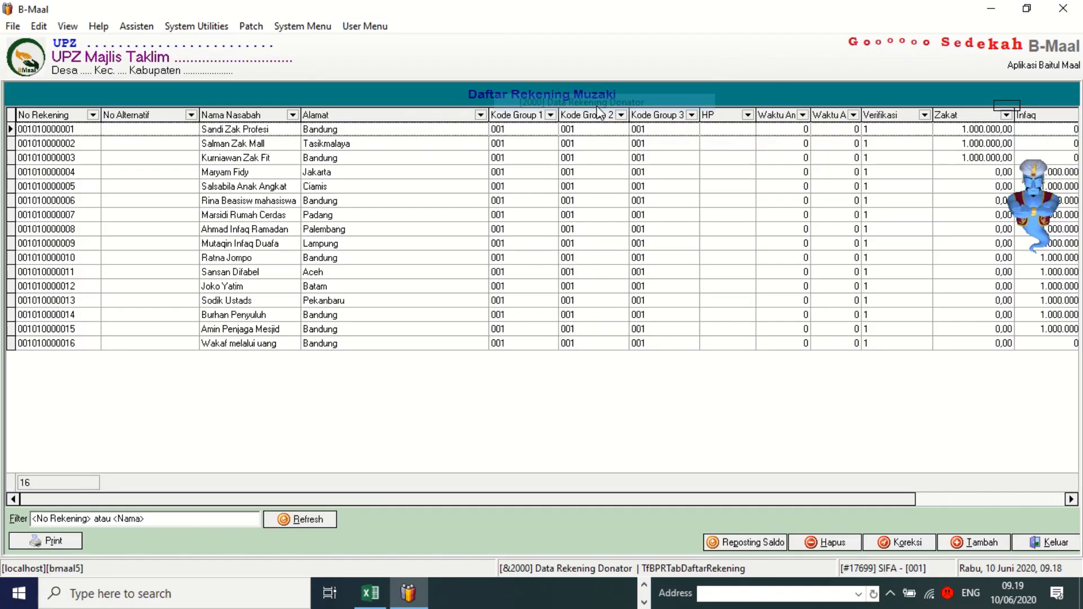
{"action": "left_click", "coordinate": [600, 112]}
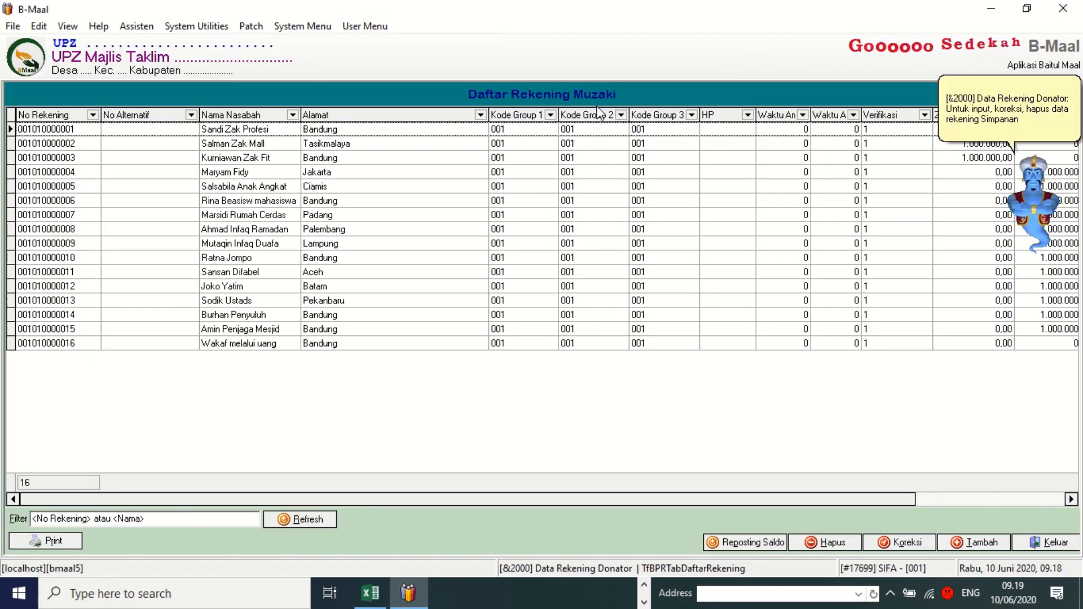
{"action": "left_click", "coordinate": [355, 26]}
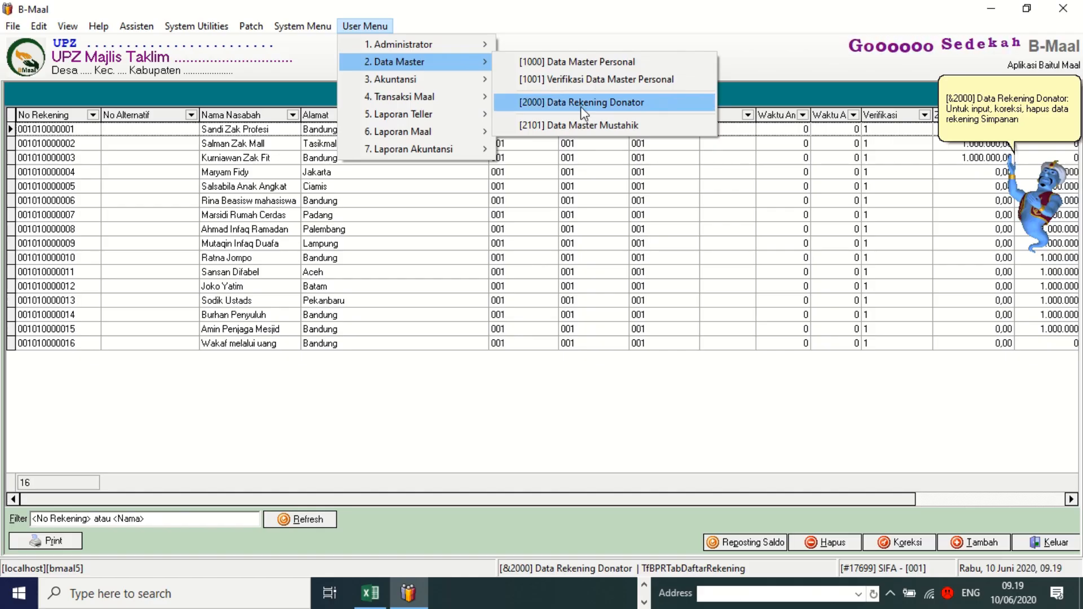
{"action": "left_click", "coordinate": [479, 398]}
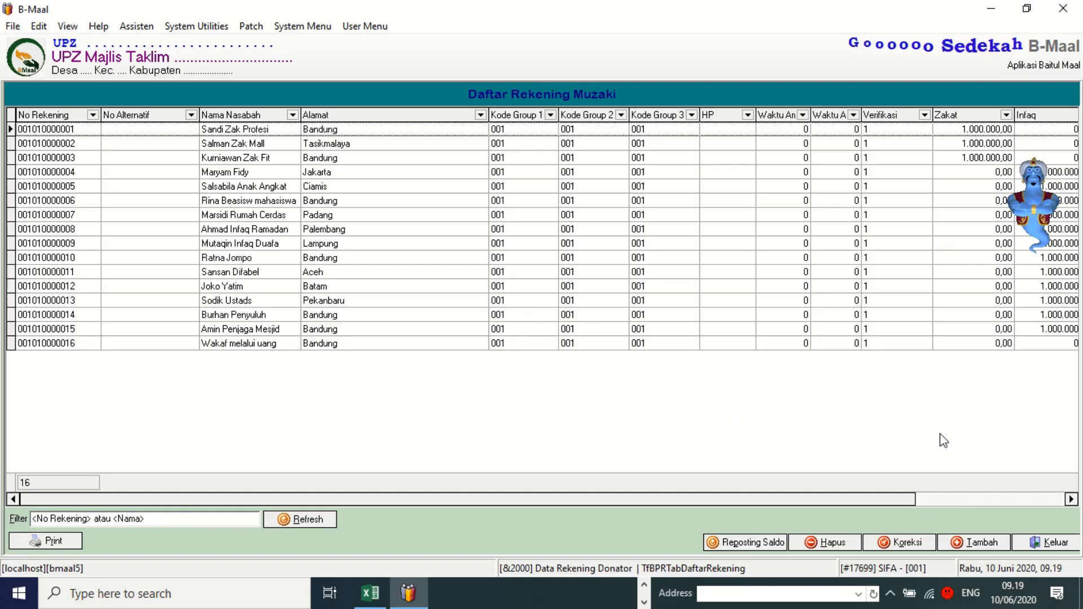
Add a new muzaki account with the generated account number and open the Daftar Nasabah lookup.
{"action": "left_click", "coordinate": [961, 541]}
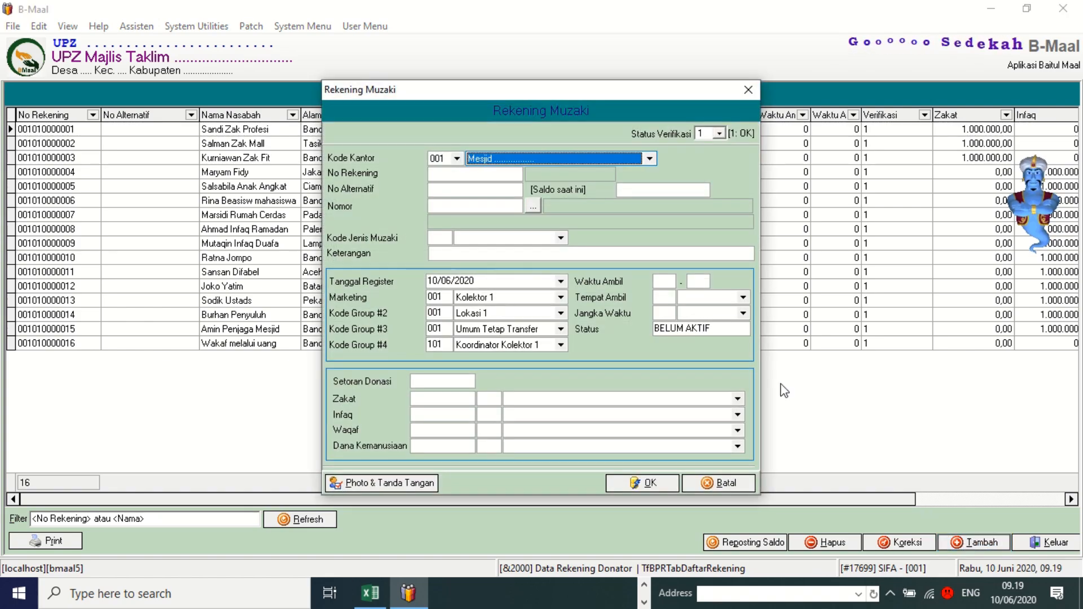
{"action": "left_click", "coordinate": [489, 175]}
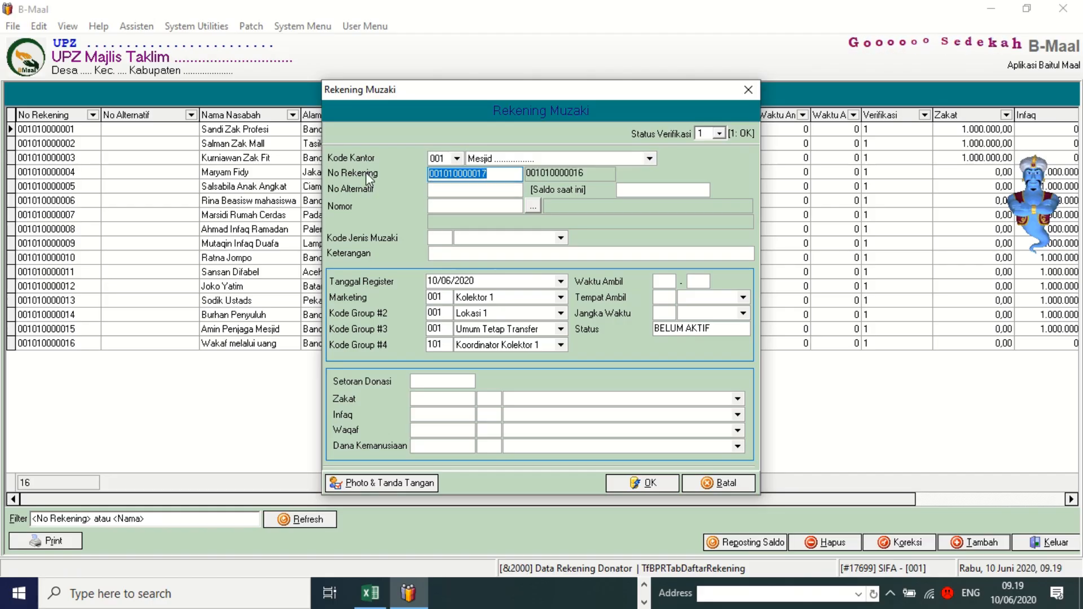
{"action": "left_click", "coordinate": [495, 174]}
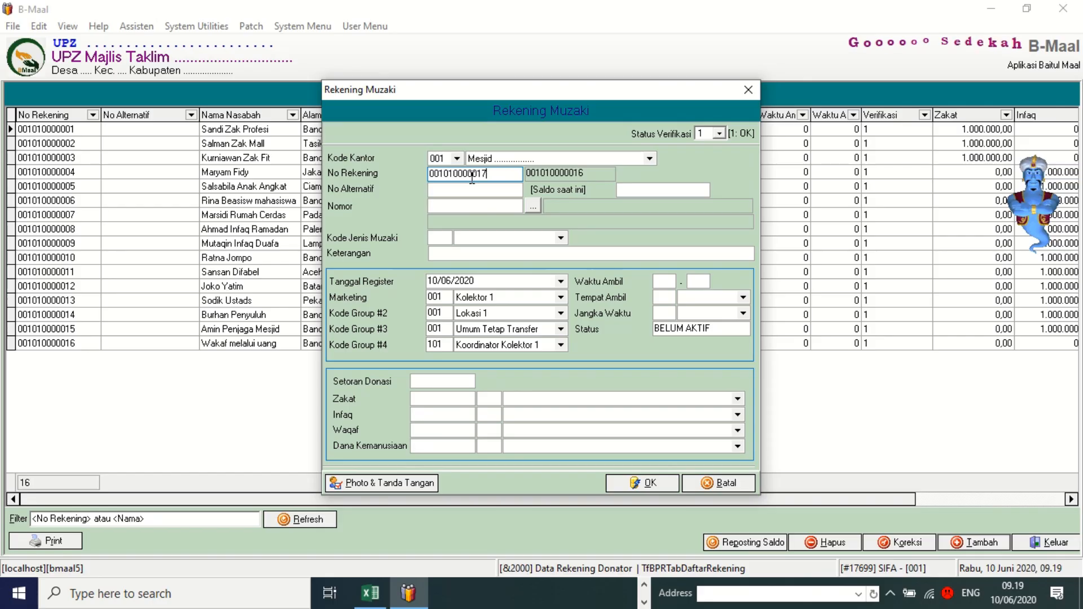
{"action": "left_click", "coordinate": [444, 173]}
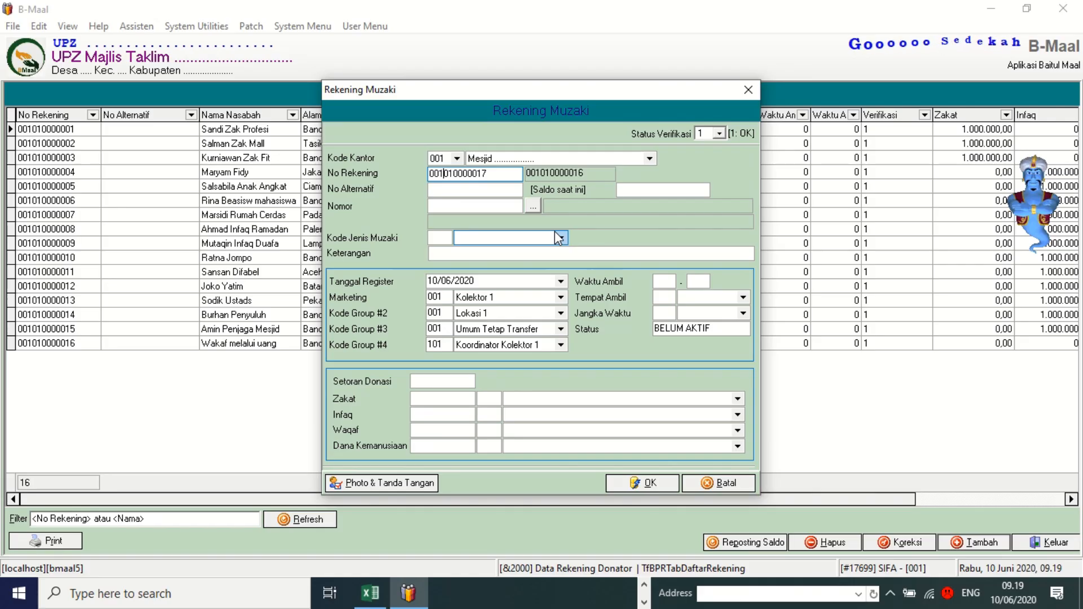
{"action": "key", "text": "Right"}
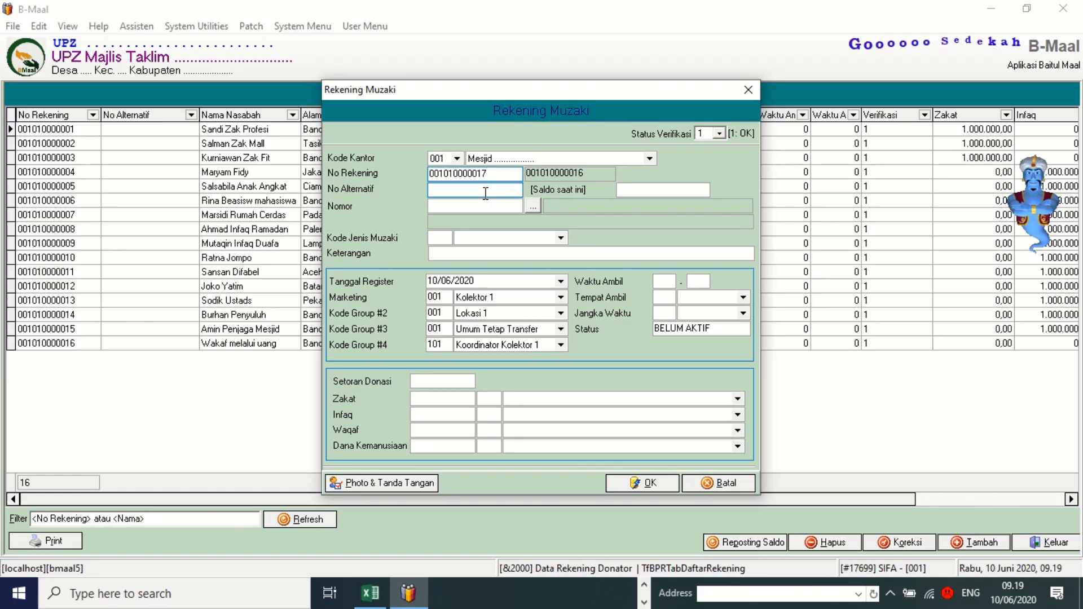
{"action": "left_click", "coordinate": [476, 193]}
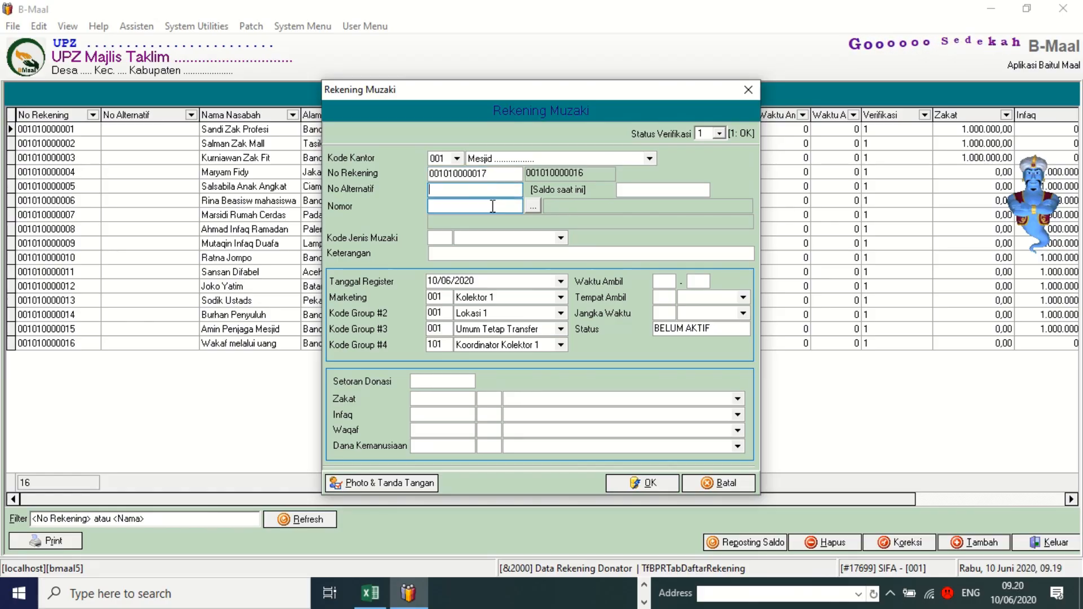
{"action": "left_click", "coordinate": [532, 206]}
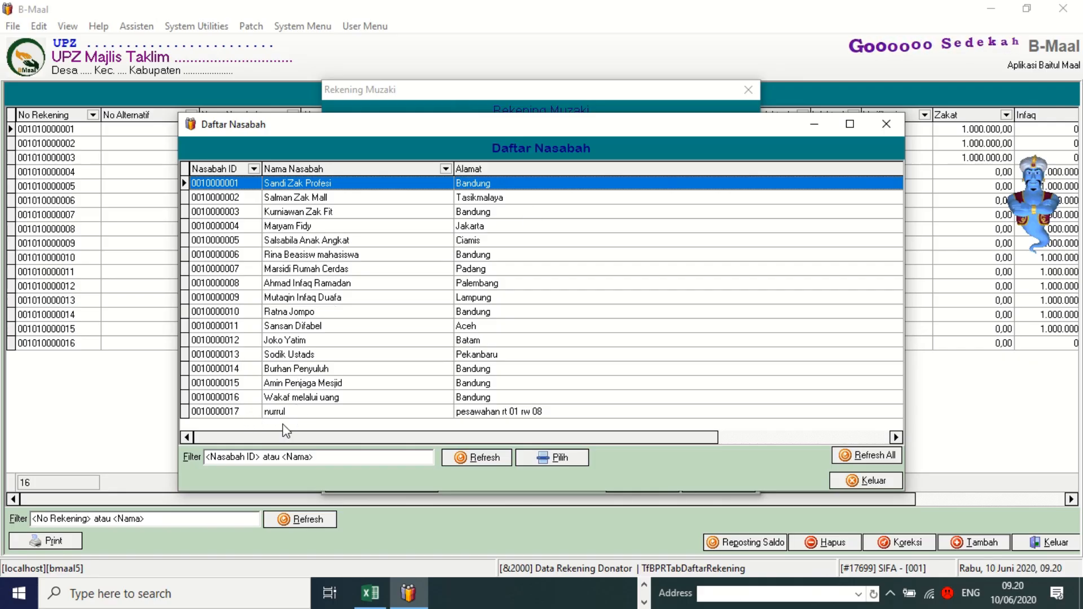
Filter Daftar Nasabah by the new donor's name and choose them as account holder.
{"action": "left_click", "coordinate": [243, 415]}
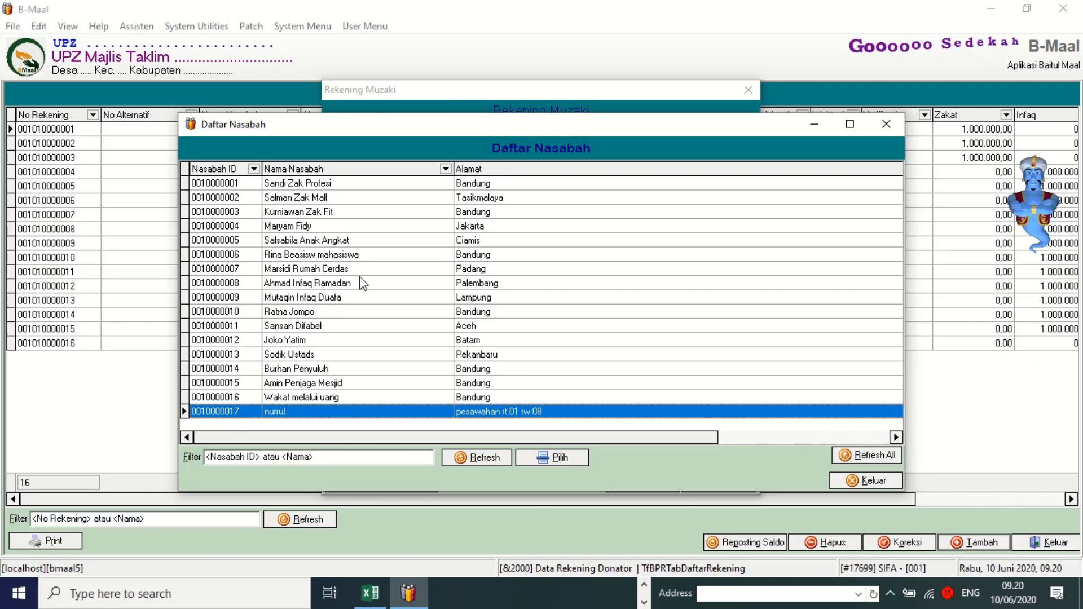
{"action": "key", "text": "Tab"}
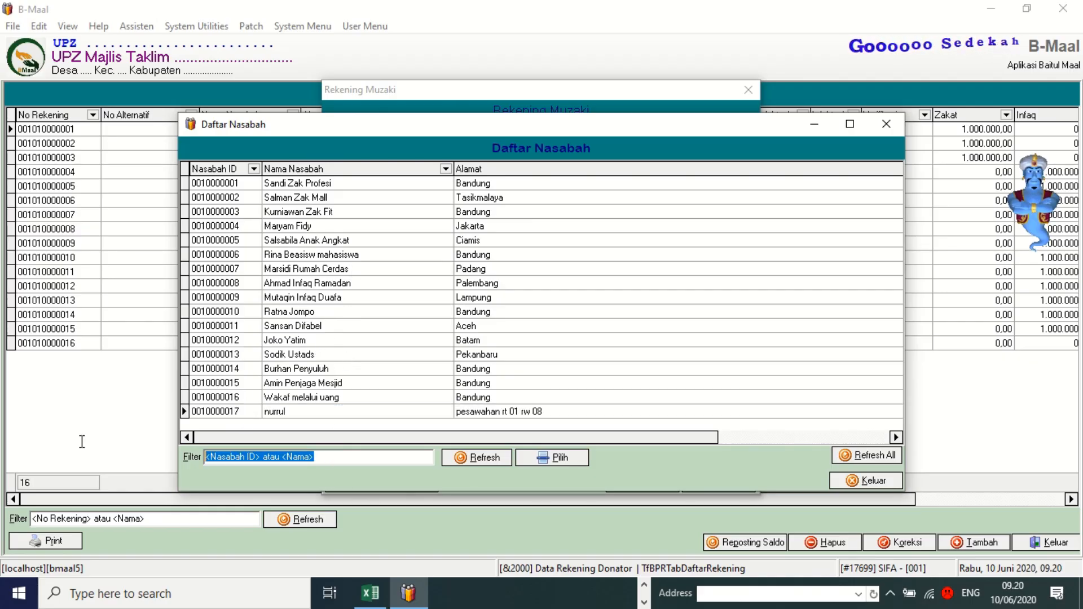
{"action": "type", "text": "nurr"}
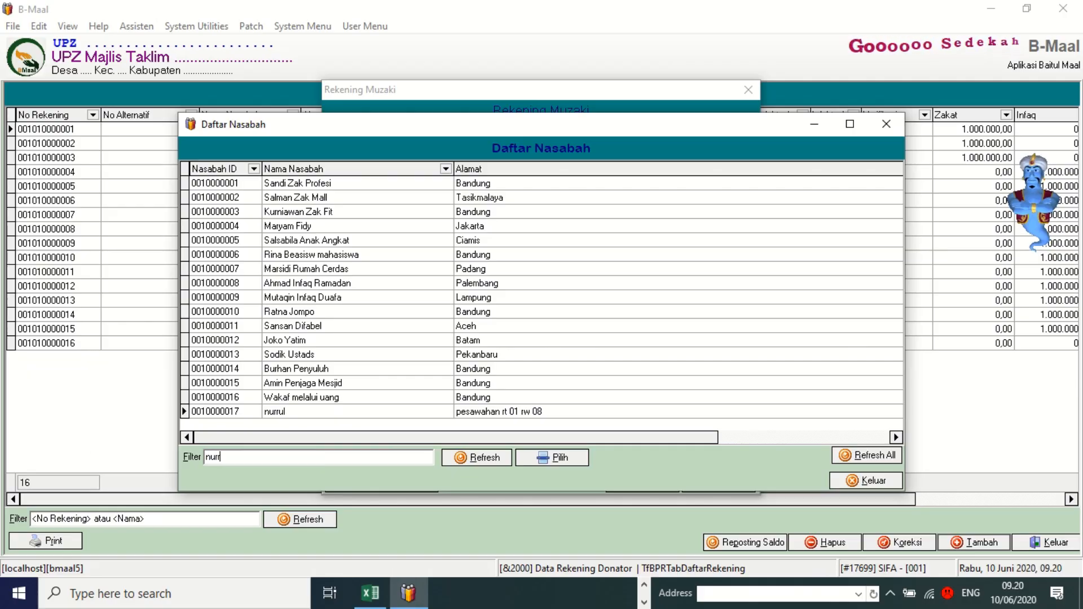
{"action": "type", "text": "ul"}
{"action": "key", "text": "Return"}
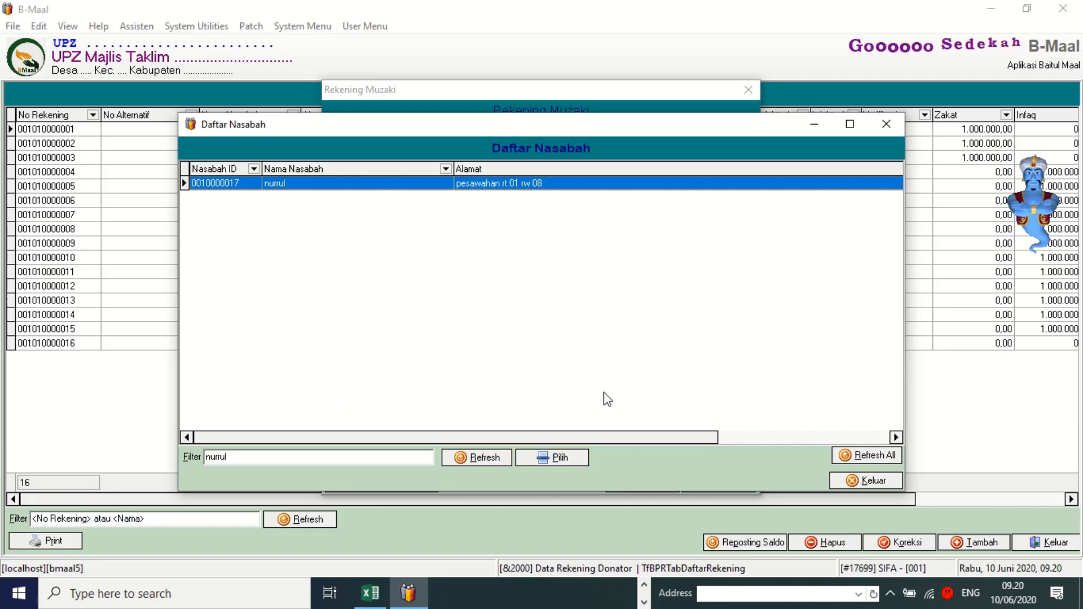
{"action": "left_click", "coordinate": [567, 463]}
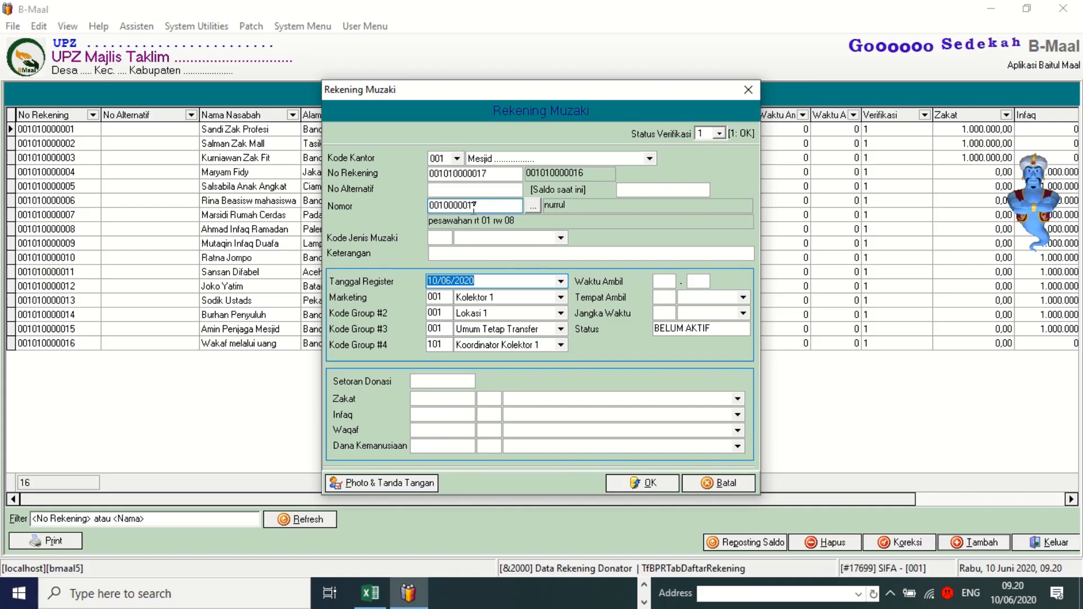
Set muzaki type Tetap, keep marketing Kolektor 1, and choose pickup place Kantor.
{"action": "left_click_drag", "start_coordinate": [477, 206], "coordinate": [430, 208]}
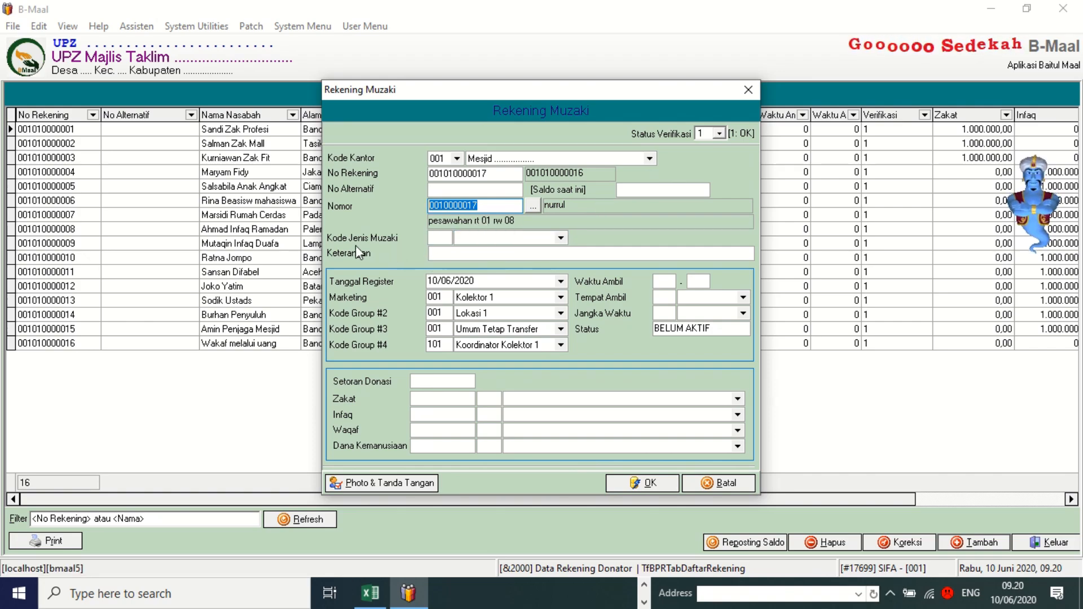
{"action": "left_click", "coordinate": [561, 238]}
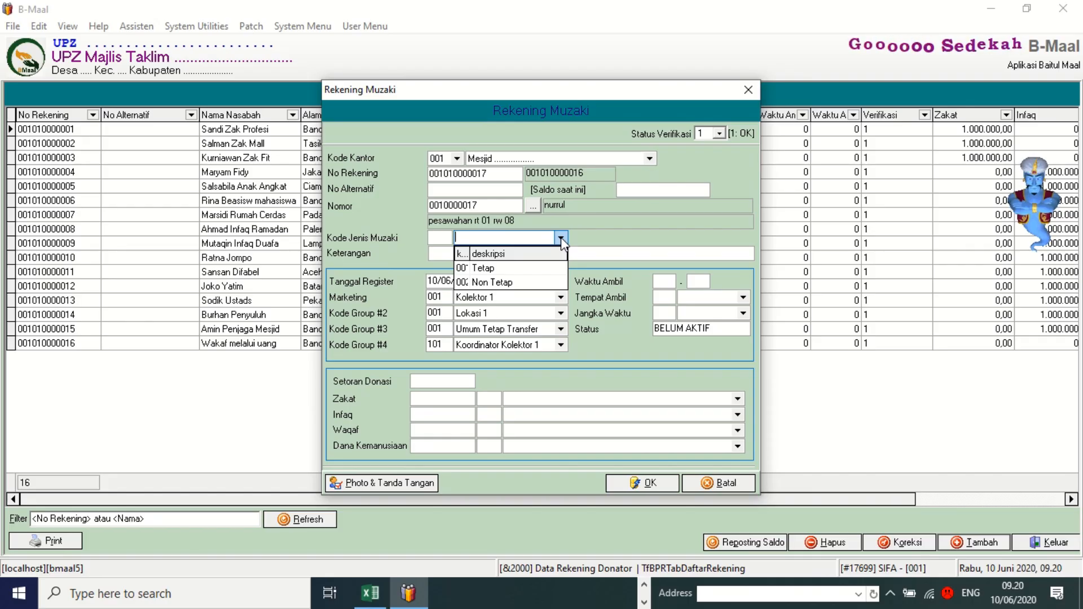
{"action": "left_click", "coordinate": [479, 268]}
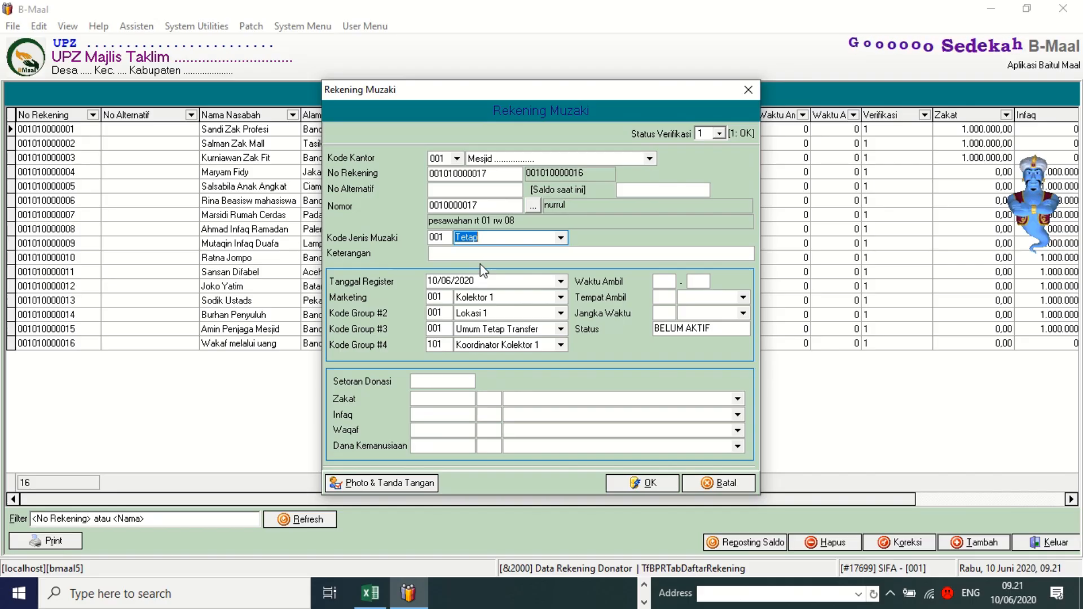
{"action": "left_click", "coordinate": [561, 297]}
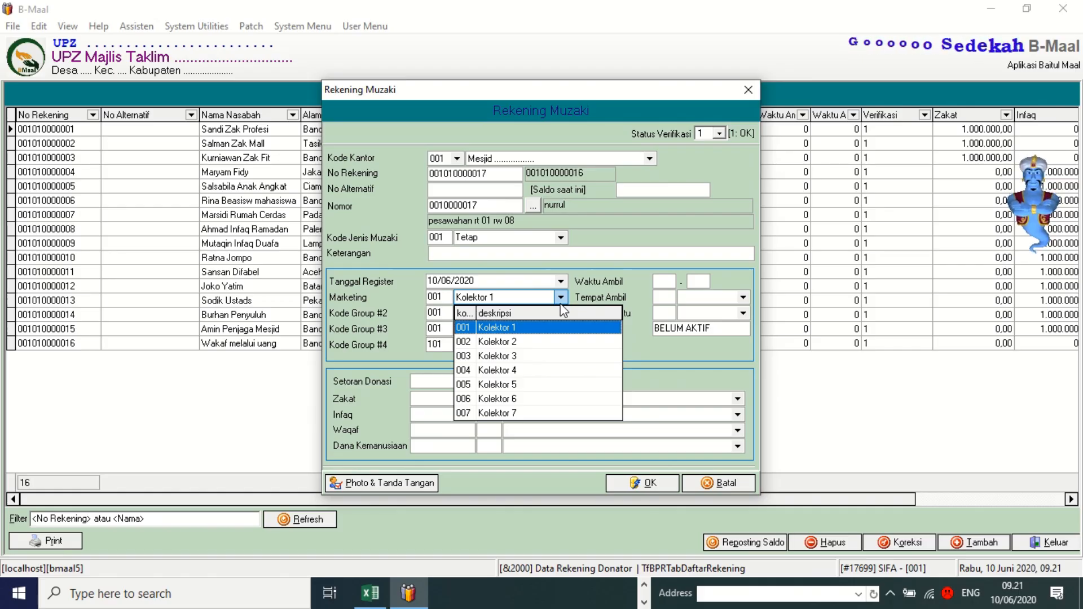
{"action": "left_click", "coordinate": [561, 305]}
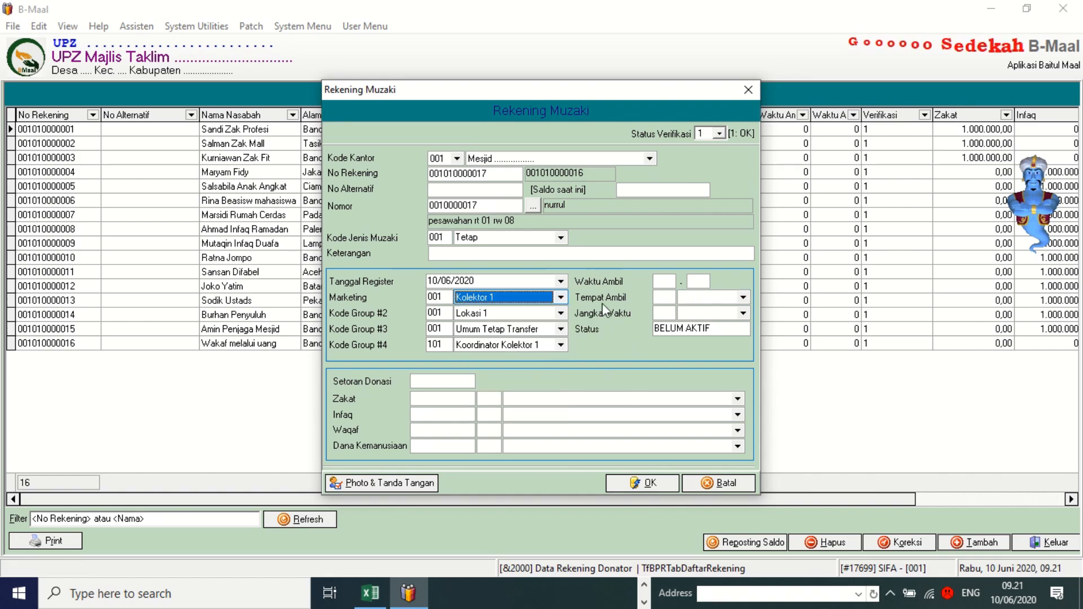
{"action": "left_click", "coordinate": [745, 301]}
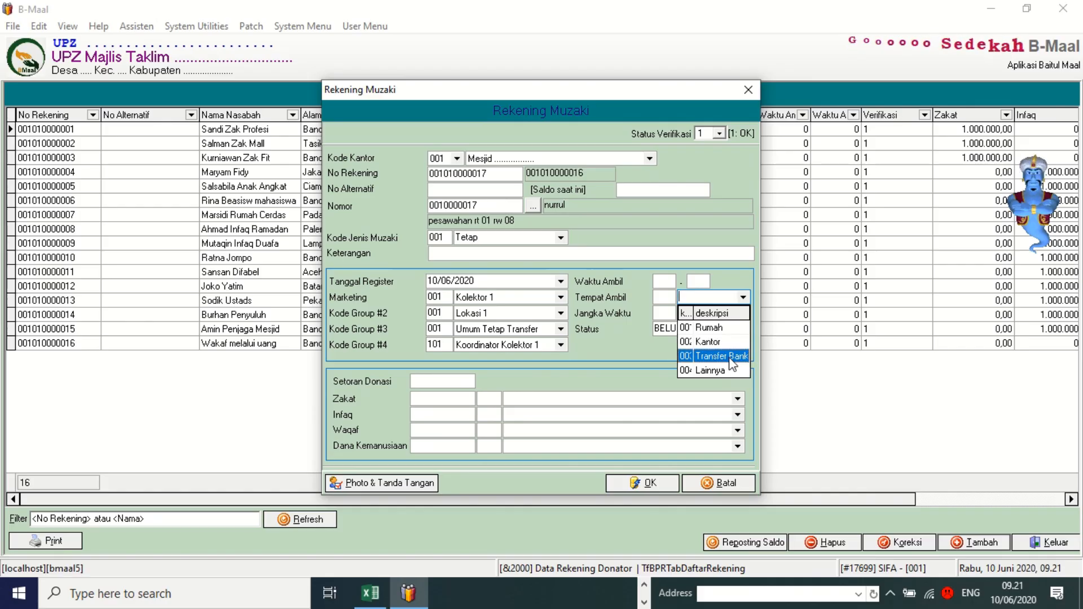
{"action": "left_click", "coordinate": [719, 341]}
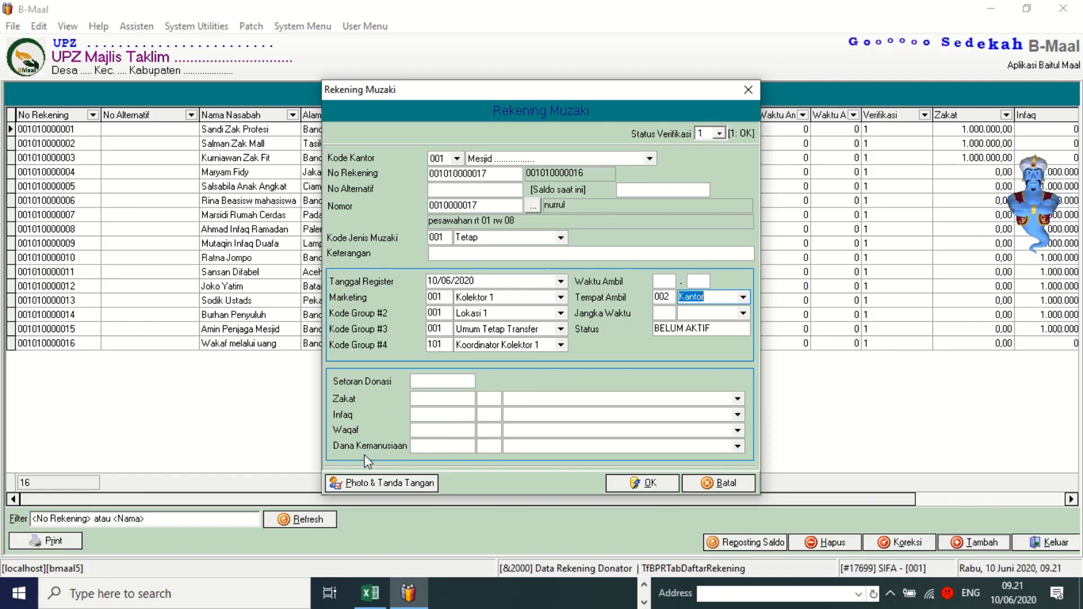
Look through the fund categories and set the Infaq category to Infak Terikat - Ustadz.
{"action": "left_click", "coordinate": [738, 415]}
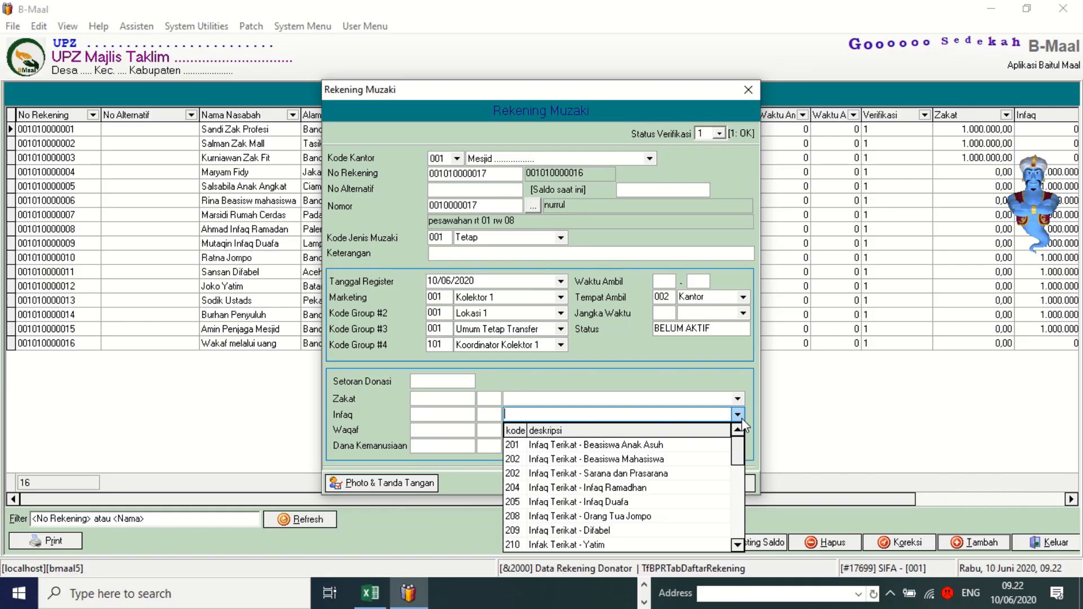
{"action": "mouse_move", "coordinate": [736, 453]}
{"action": "left_mouse_down"}
{"action": "mouse_move", "coordinate": [729, 549]}
{"action": "mouse_move", "coordinate": [740, 455]}
{"action": "left_mouse_up"}
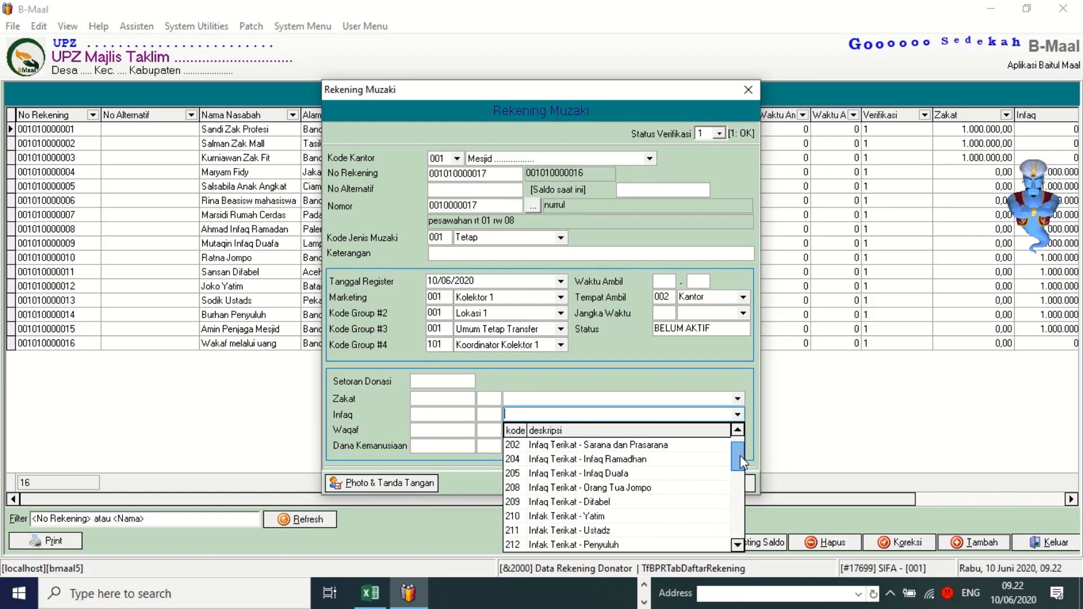
{"action": "left_click", "coordinate": [653, 399]}
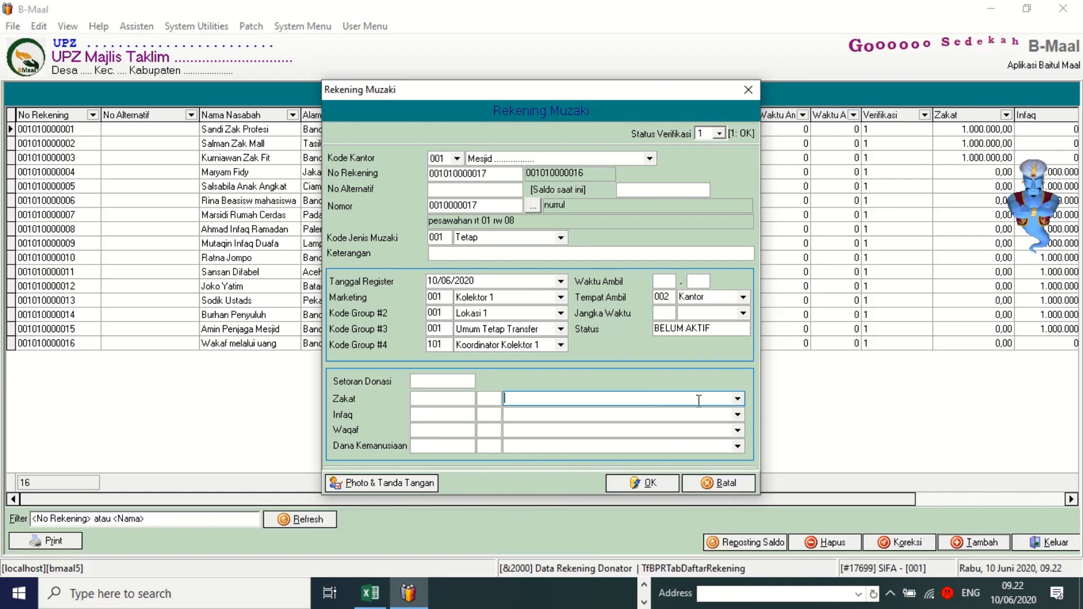
{"action": "left_click", "coordinate": [738, 399]}
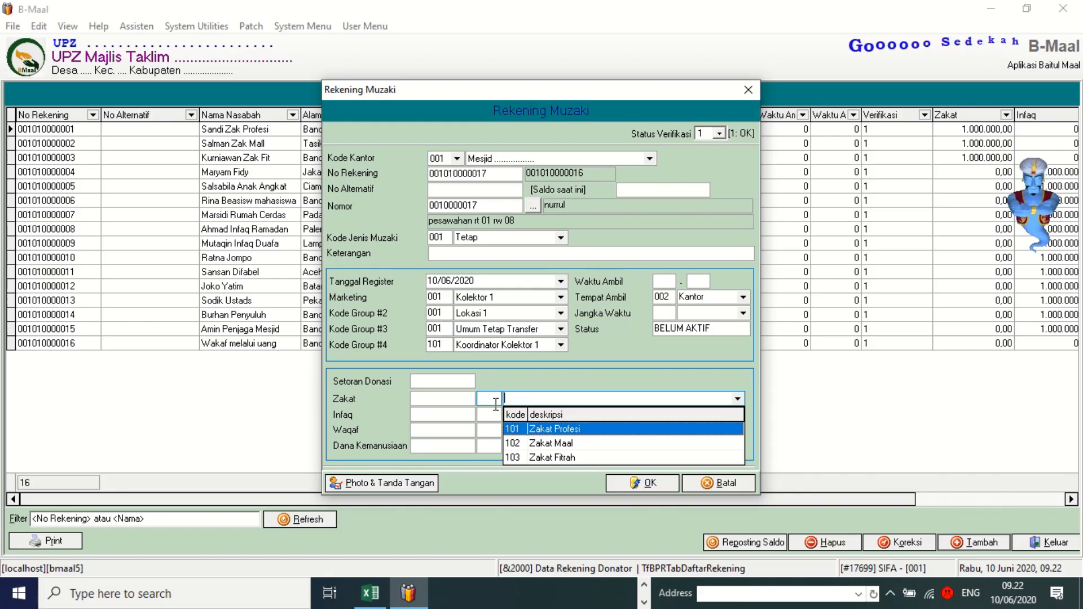
{"action": "left_click", "coordinate": [445, 433]}
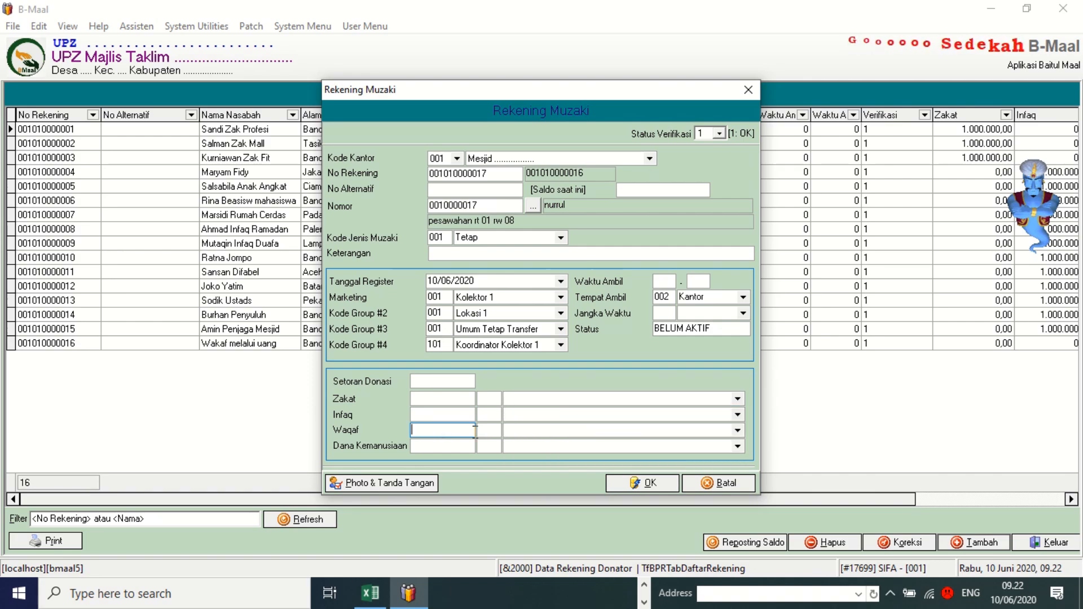
{"action": "left_click", "coordinate": [737, 431]}
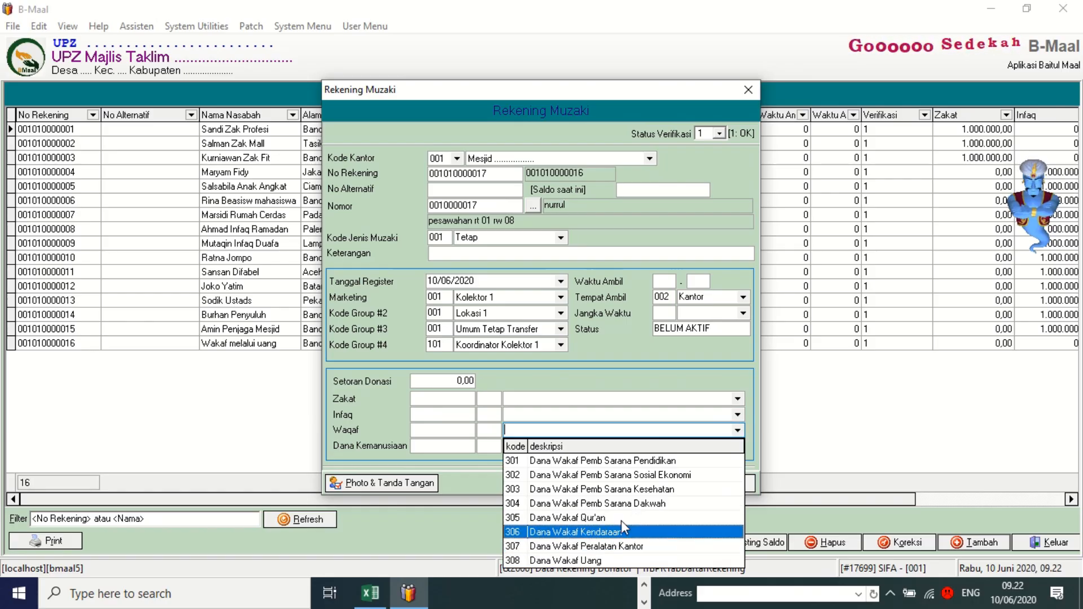
{"action": "left_click", "coordinate": [592, 415]}
{"action": "left_click", "coordinate": [737, 445]}
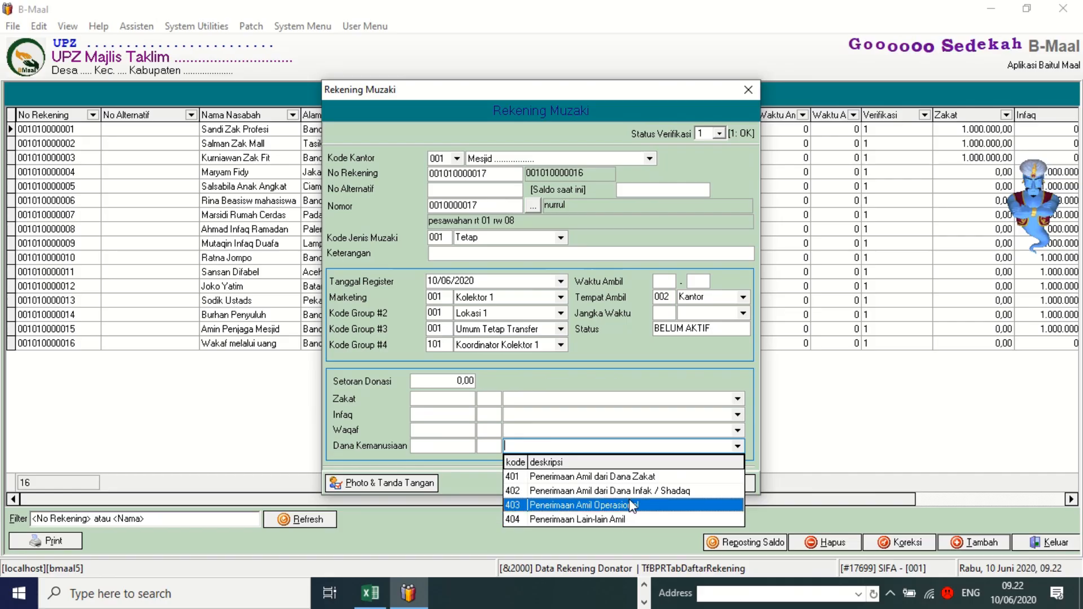
{"action": "left_click", "coordinate": [588, 417]}
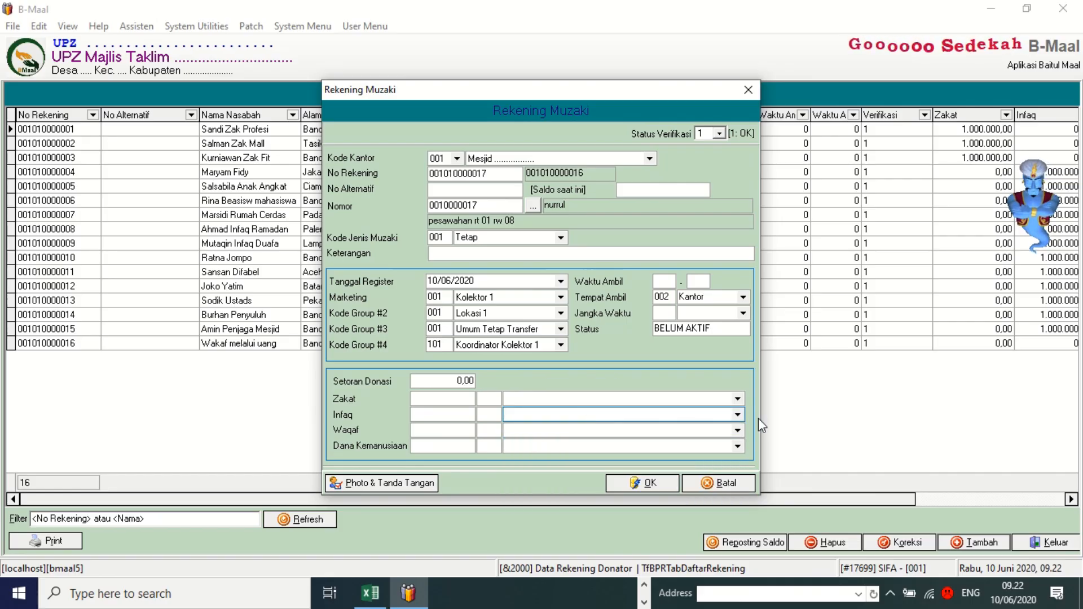
{"action": "left_click", "coordinate": [737, 415]}
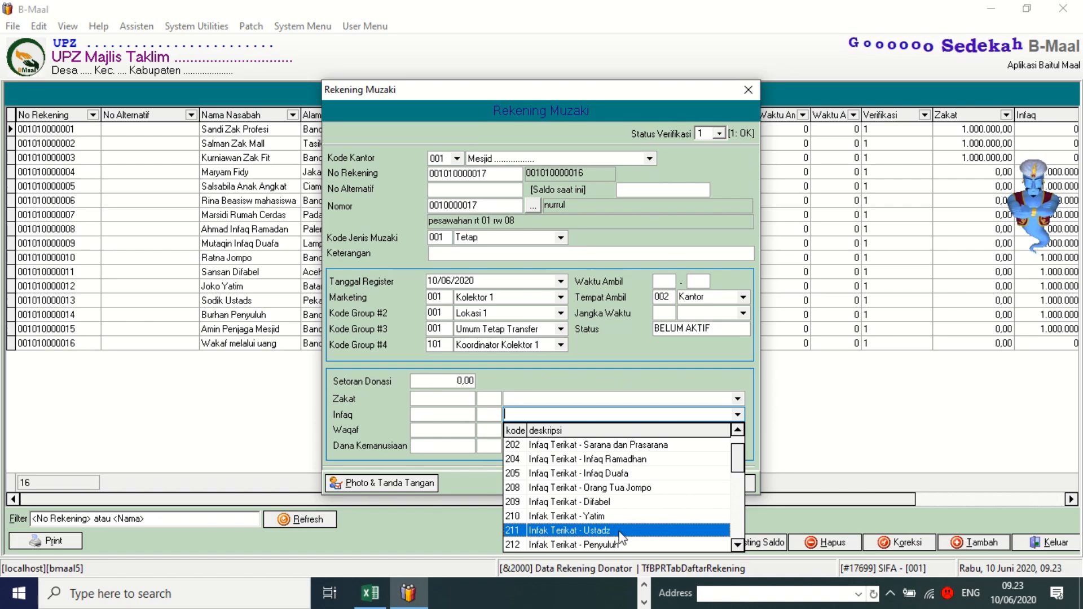
{"action": "left_click", "coordinate": [620, 530]}
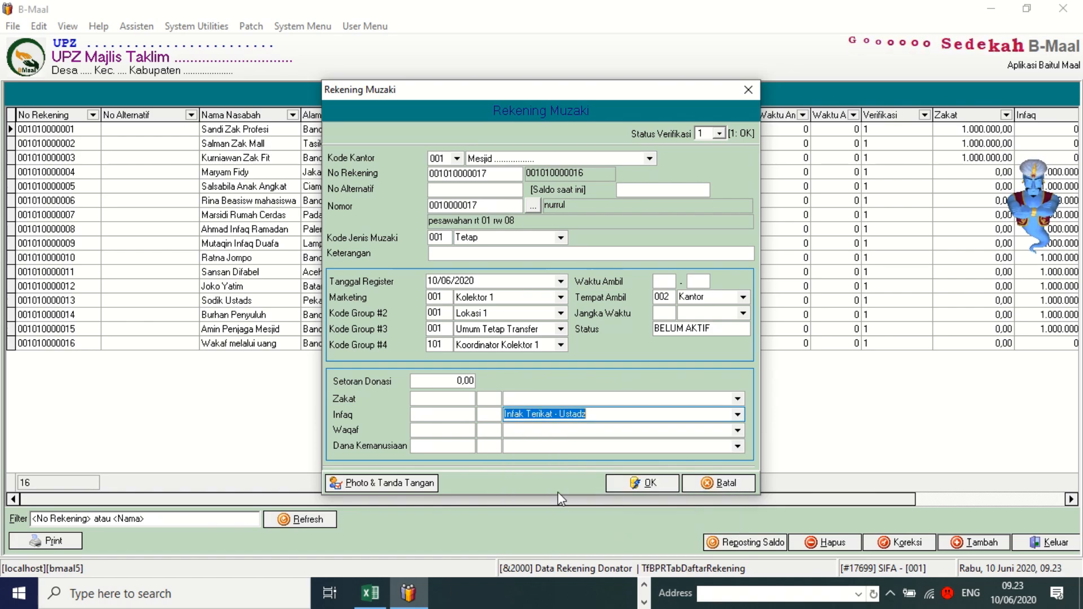
Enter an Infaq amount of 100.000 and save the new muzaki account.
{"action": "left_click", "coordinate": [454, 416]}
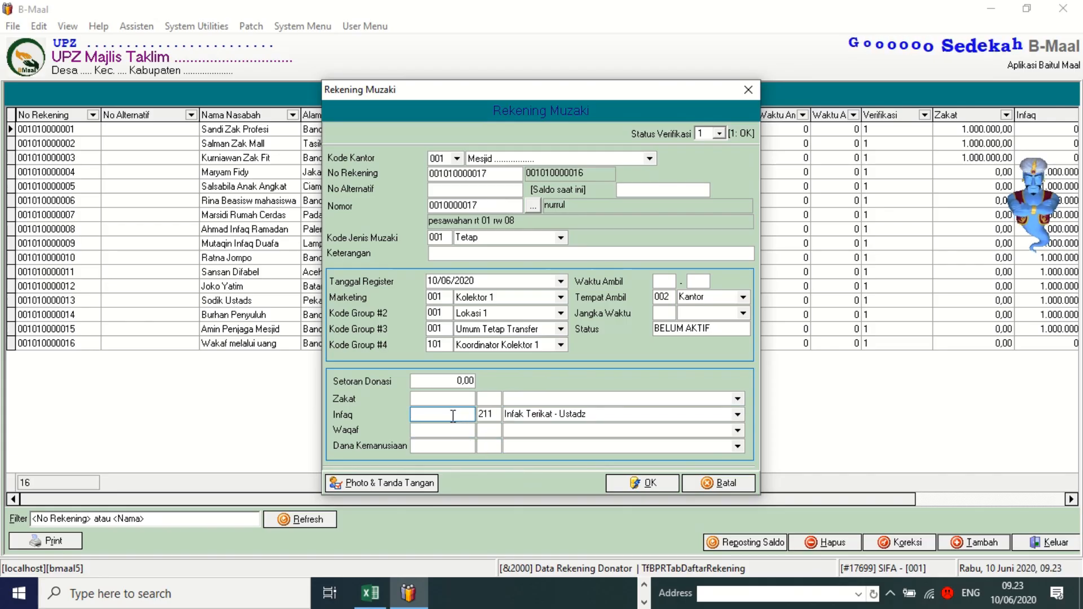
{"action": "type", "text": "100"}
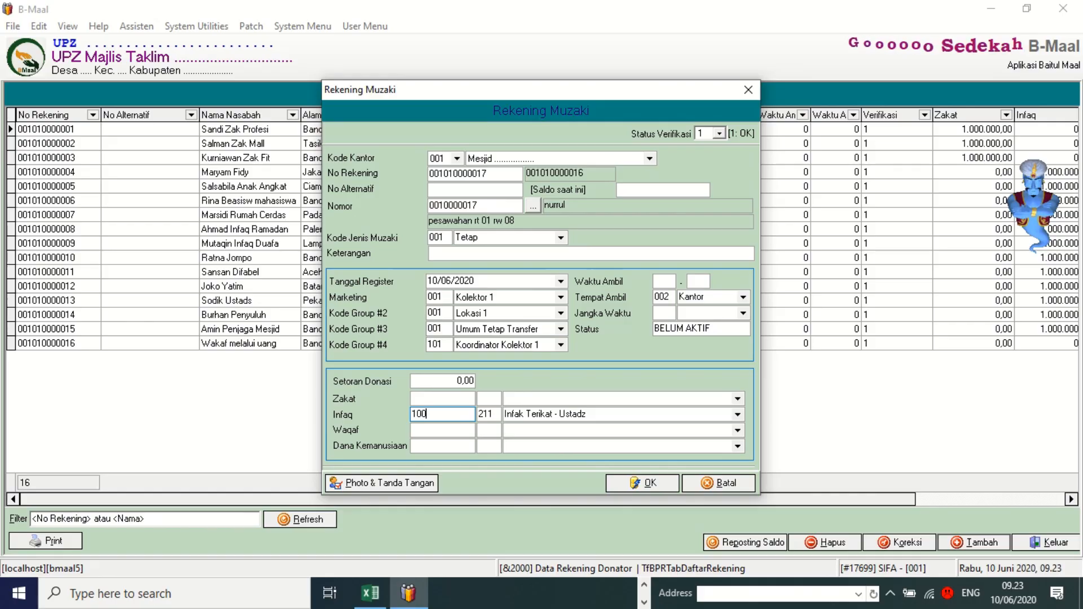
{"action": "type", "text": "000"}
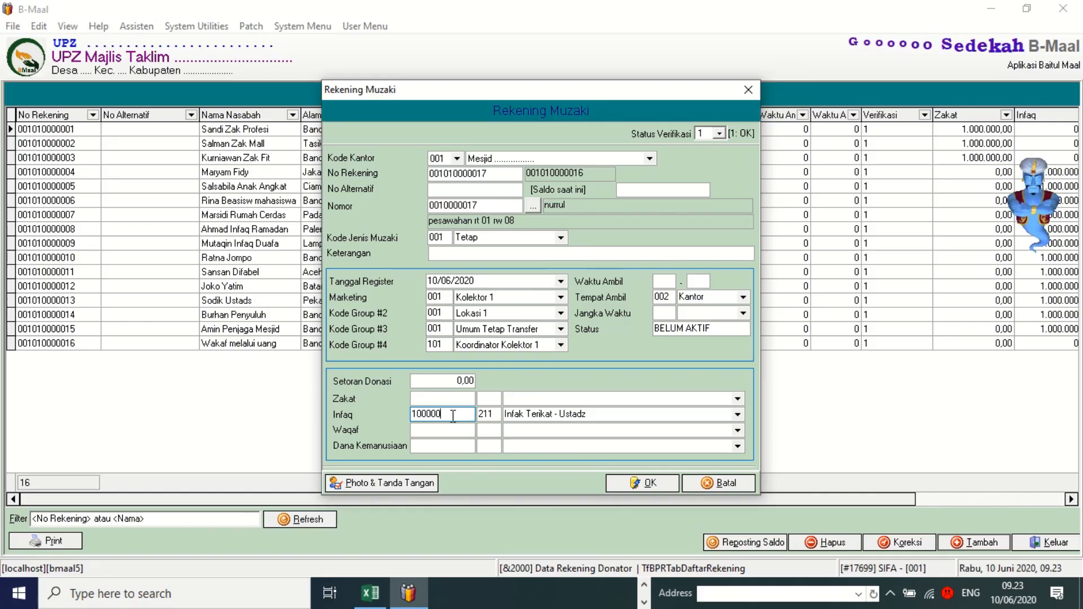
{"action": "key", "text": "Tab"}
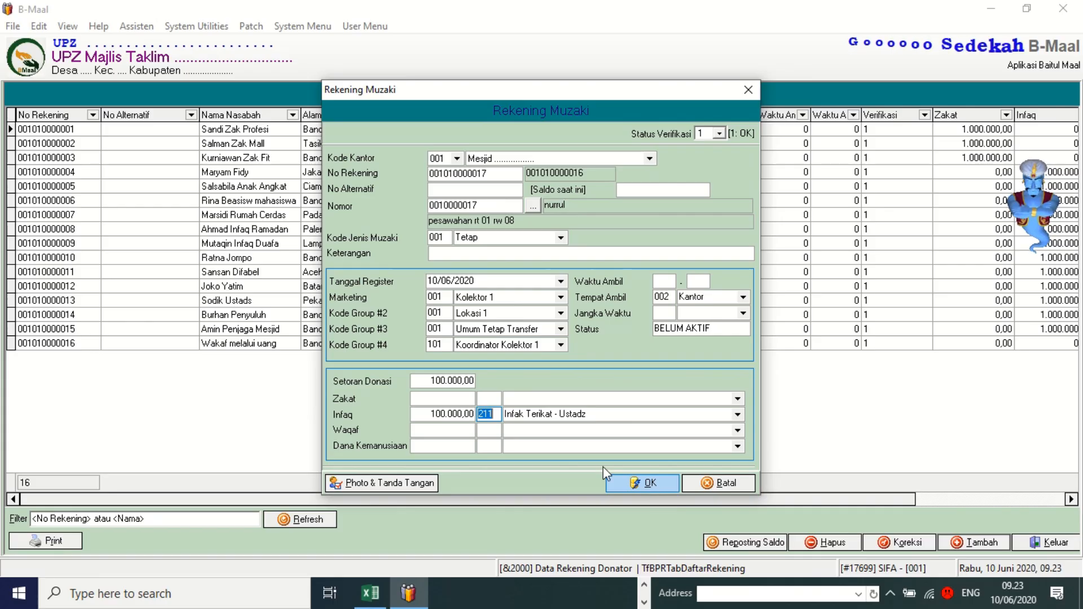
{"action": "left_click", "coordinate": [651, 485]}
{"action": "left_click", "coordinate": [648, 487]}
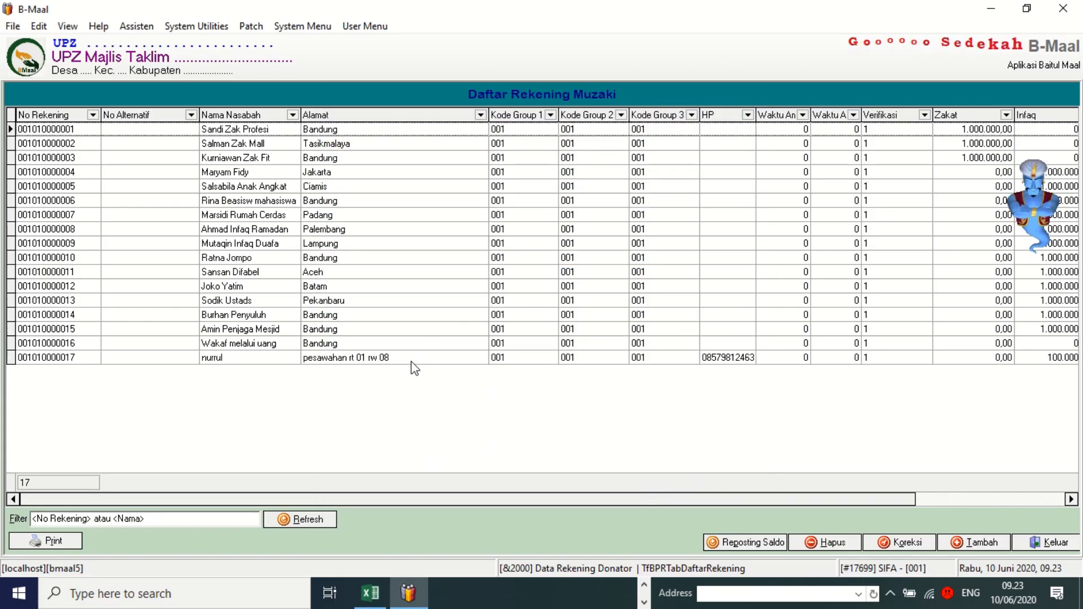
Close the donor account list and open [6000] Transaksi Penghimpunan Dana under Transaksi Maal.
{"action": "left_click", "coordinate": [411, 361]}
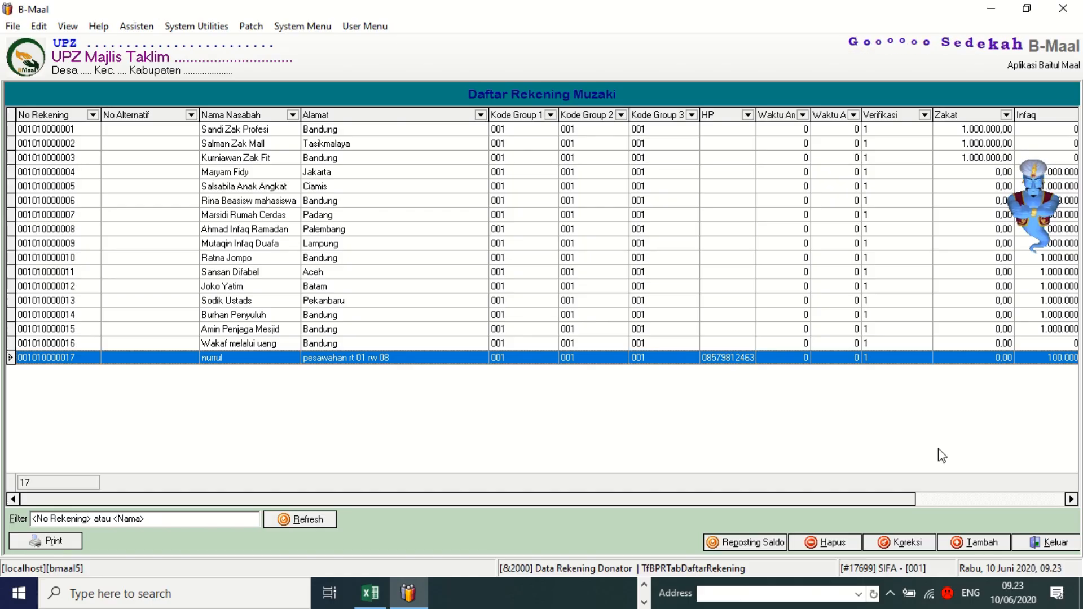
{"action": "left_click", "coordinate": [1049, 542]}
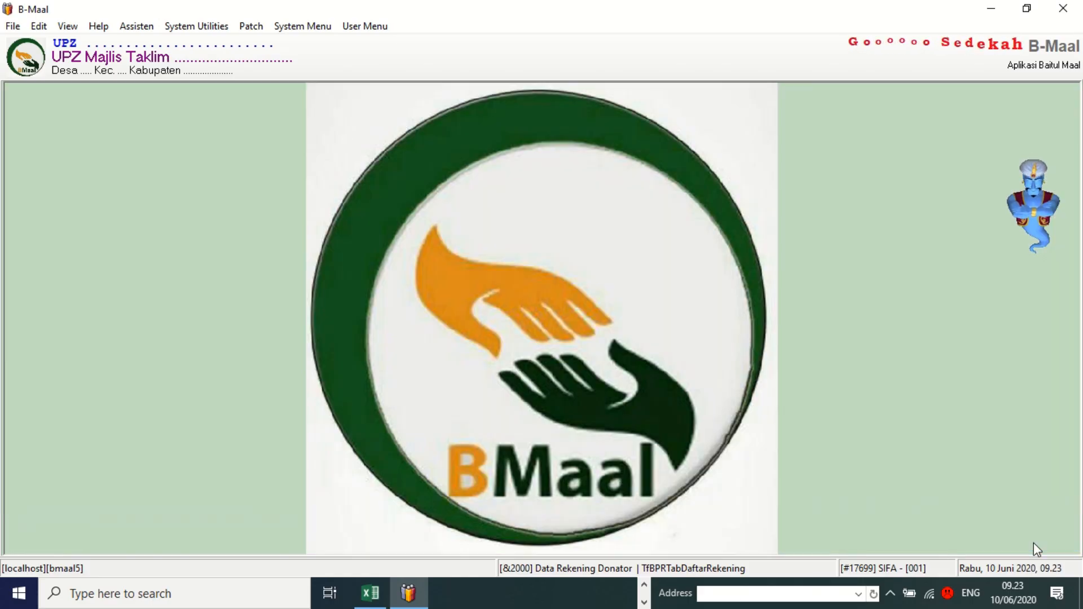
{"action": "left_click", "coordinate": [363, 28]}
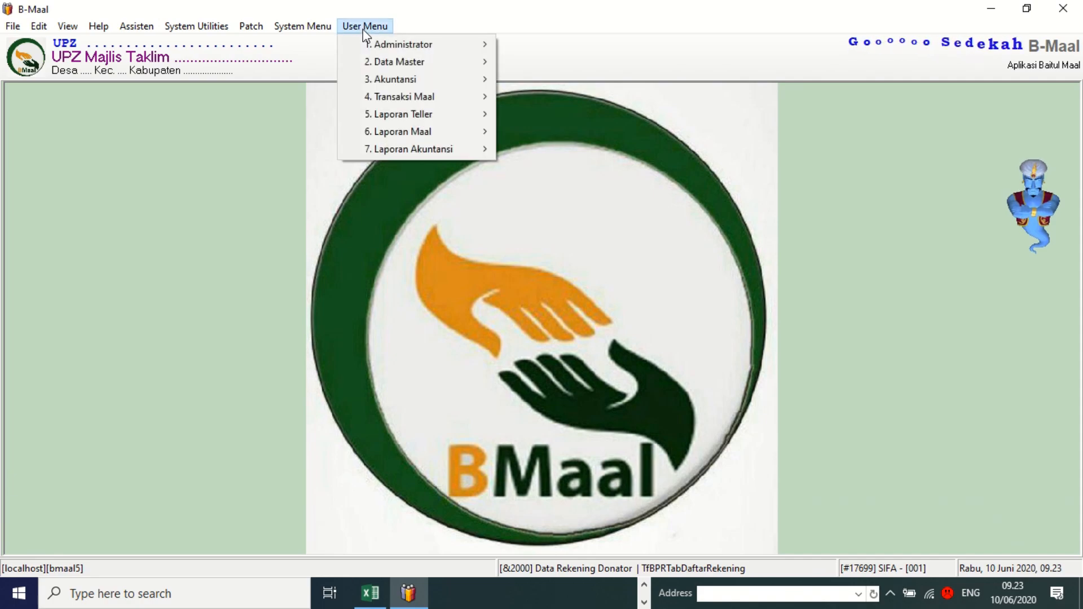
{"action": "mouse_move", "coordinate": [385, 99]}
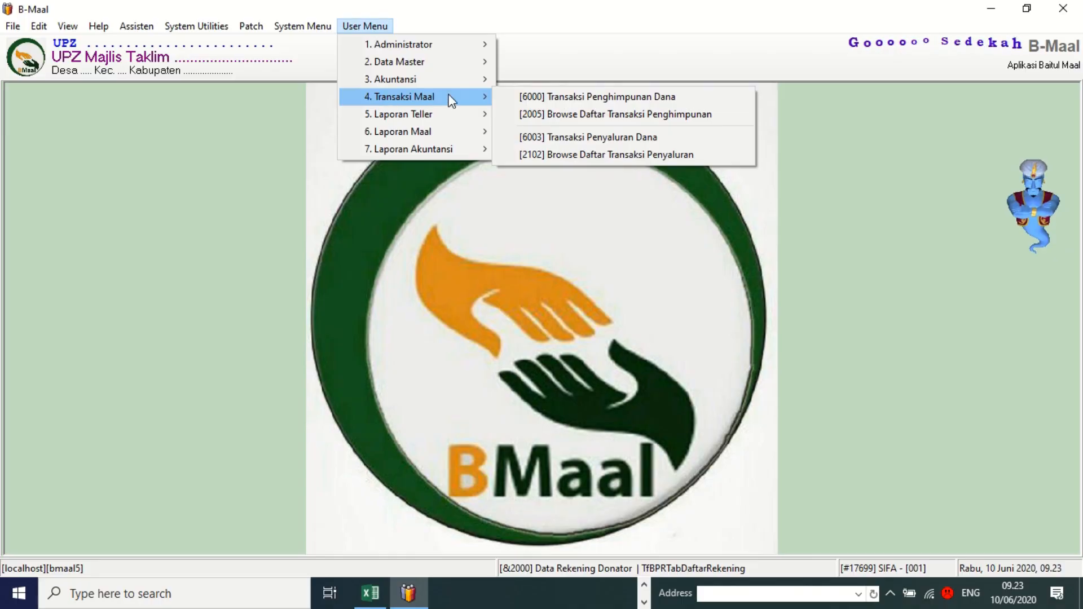
{"action": "left_click", "coordinate": [580, 97]}
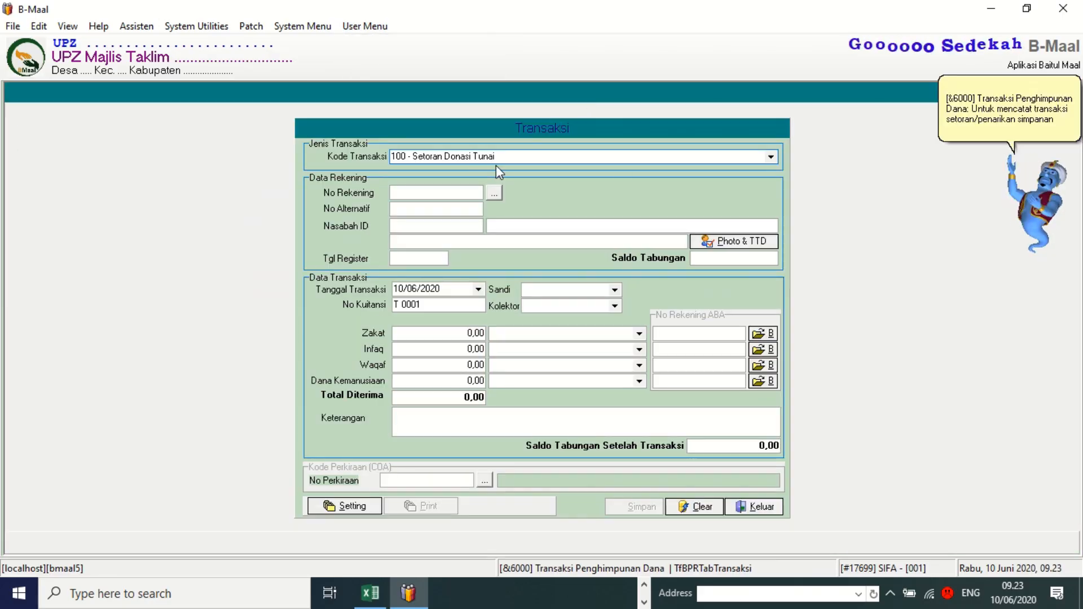
{"action": "left_click", "coordinate": [770, 158]}
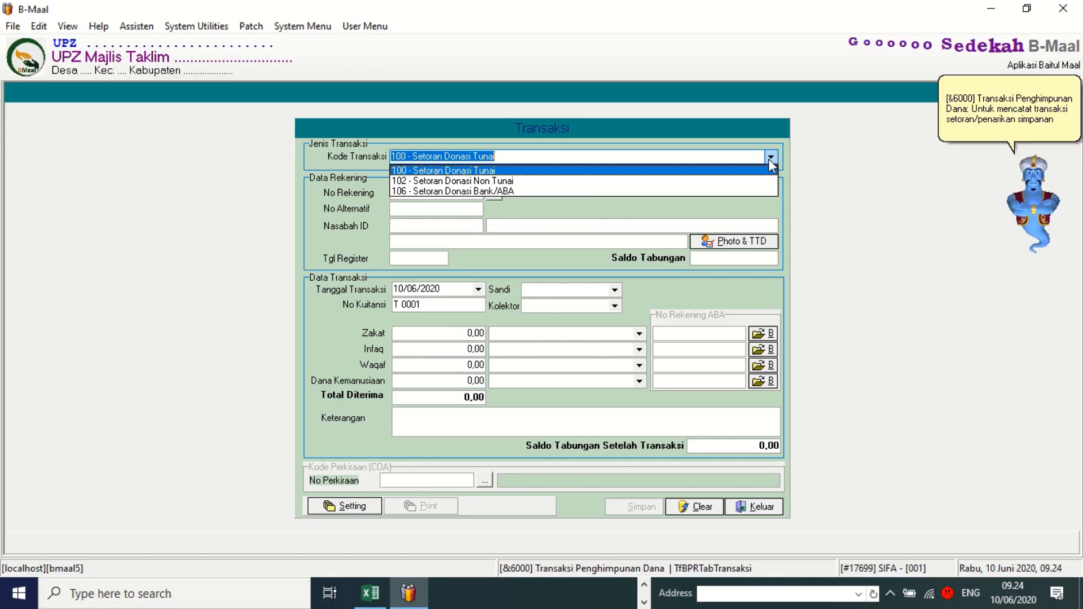
{"action": "left_click", "coordinate": [505, 171]}
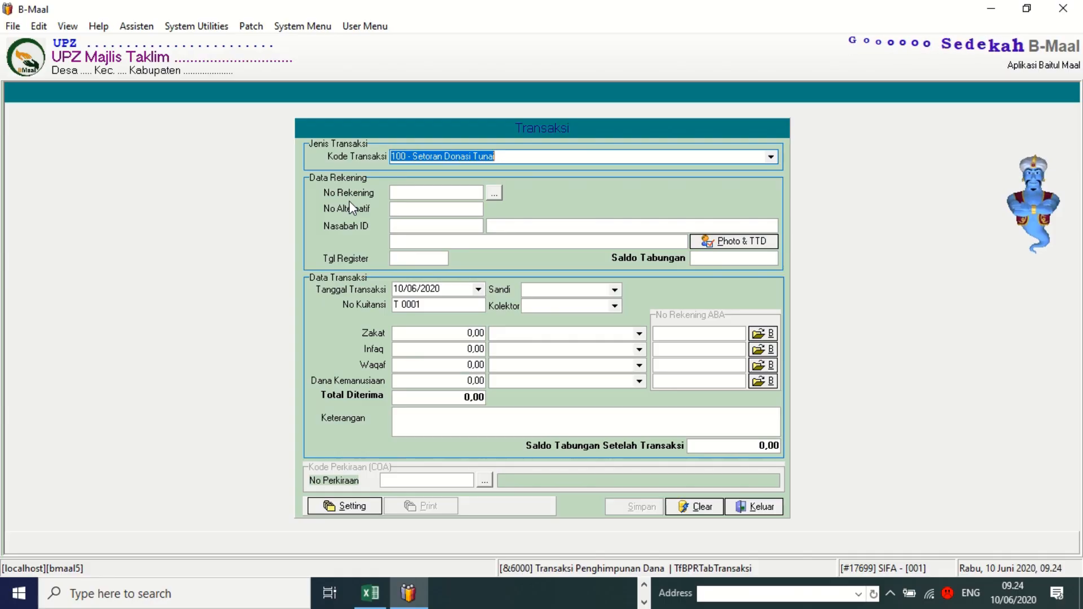
{"action": "left_click", "coordinate": [494, 193]}
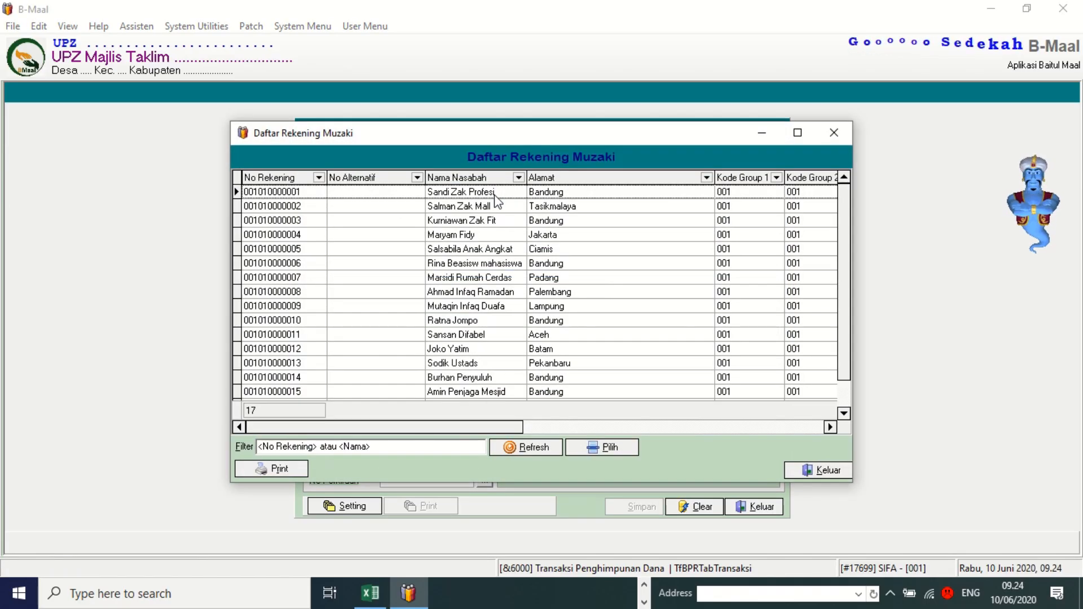
Filter the muzaki account list by the donor's name and pick that account for the transaction.
{"action": "type", "text": "nurr"}
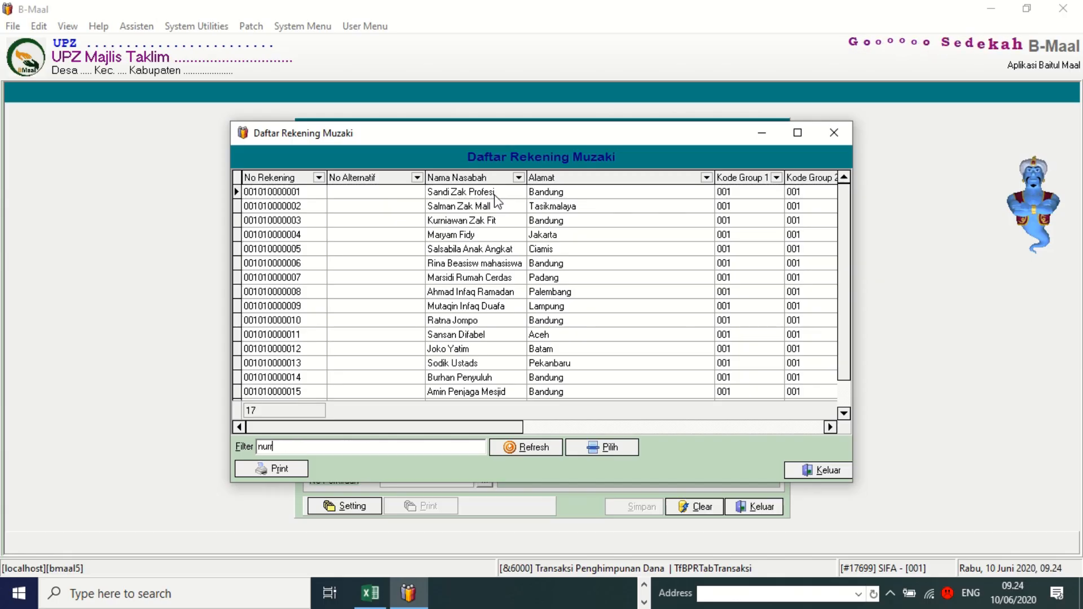
{"action": "type", "text": "ul"}
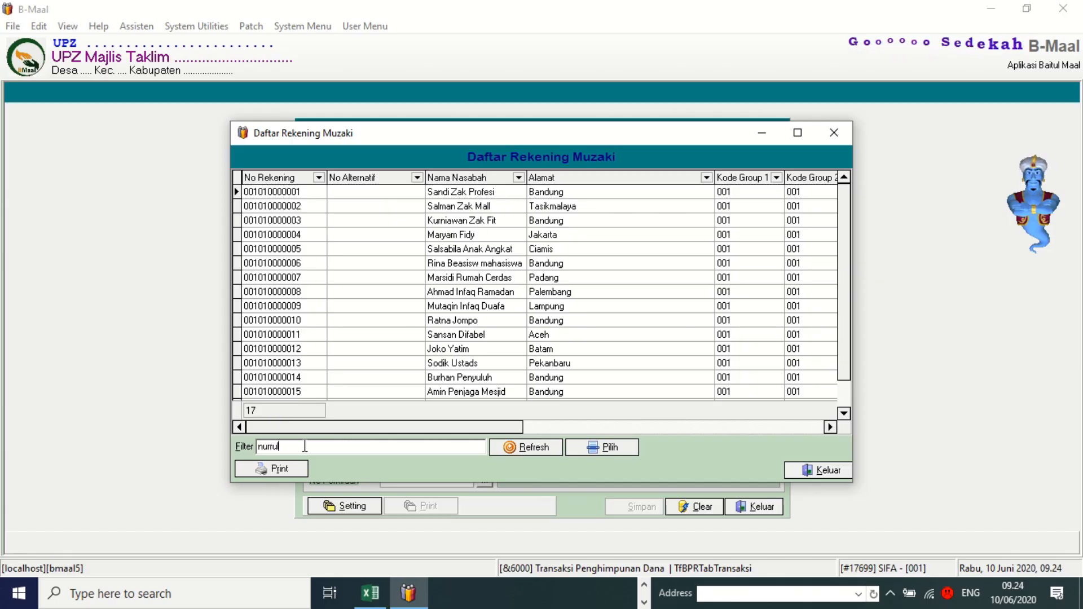
{"action": "left_click", "coordinate": [533, 446]}
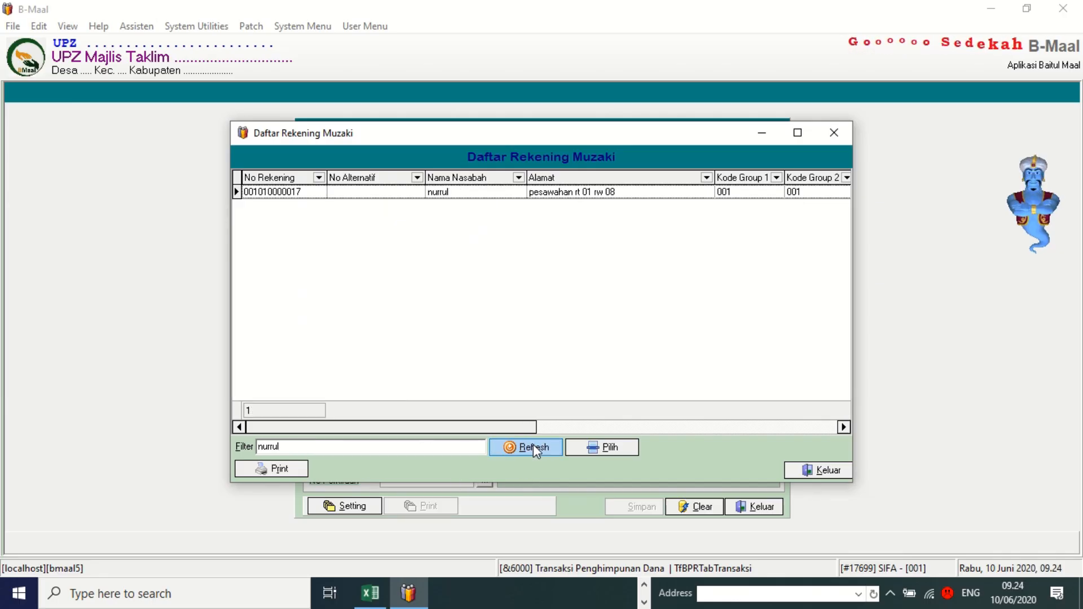
{"action": "left_click", "coordinate": [348, 195]}
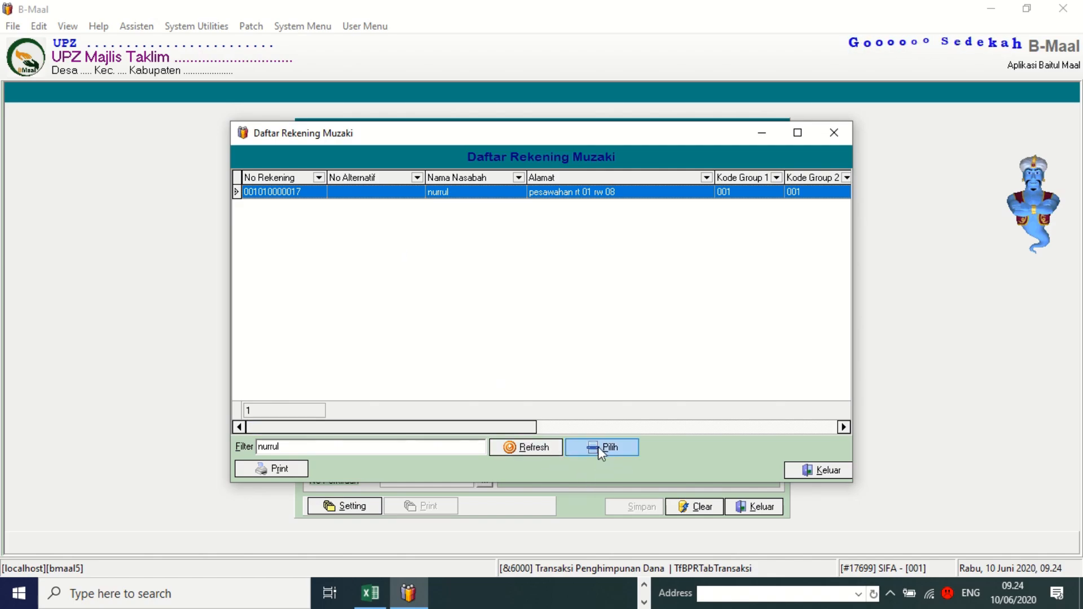
{"action": "left_click", "coordinate": [599, 448]}
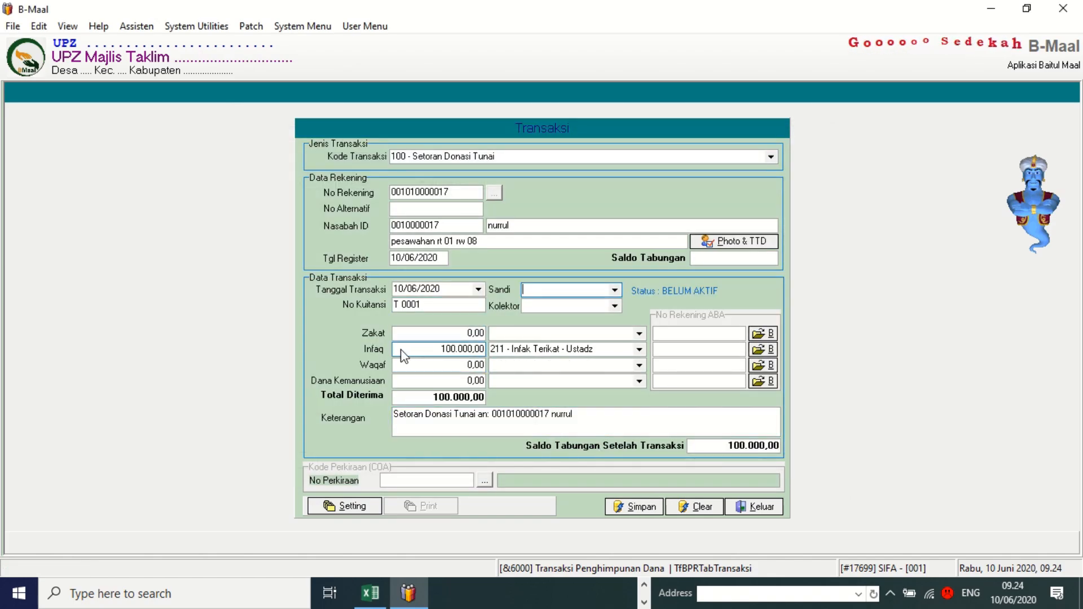
Confirm the 100.000,00 Infaq amount under Infak Terikat - Ustadz and save the transaction.
{"action": "left_click", "coordinate": [463, 349]}
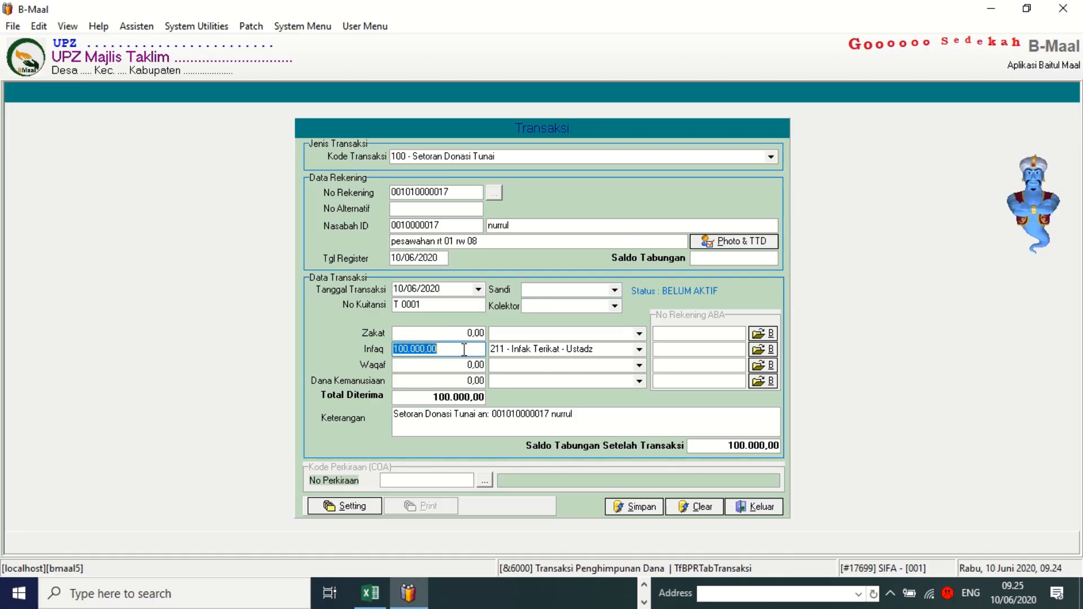
{"action": "left_click", "coordinate": [464, 350]}
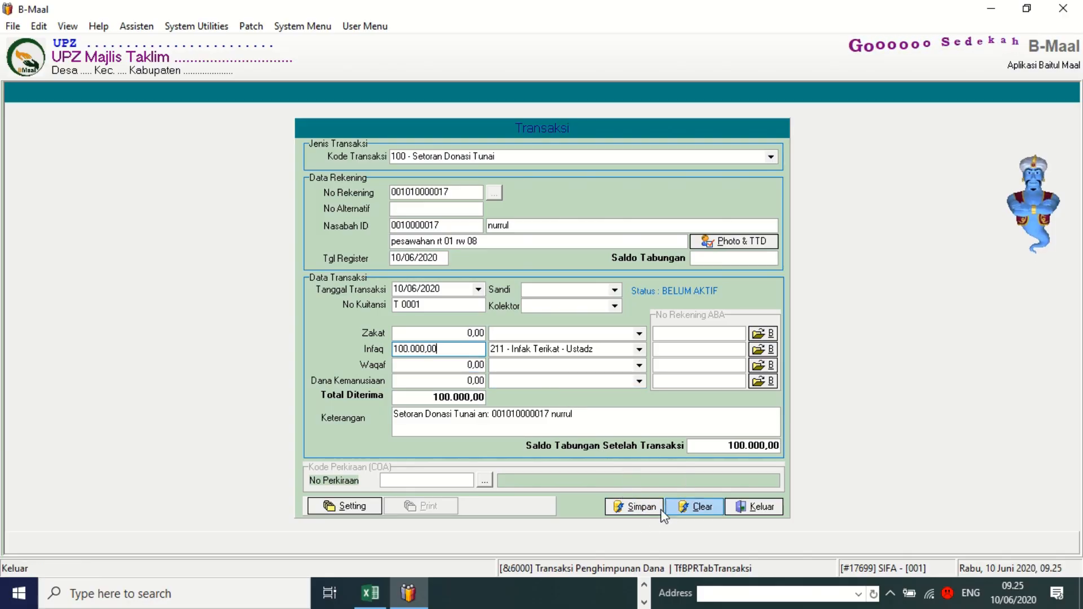
{"action": "left_click", "coordinate": [632, 508]}
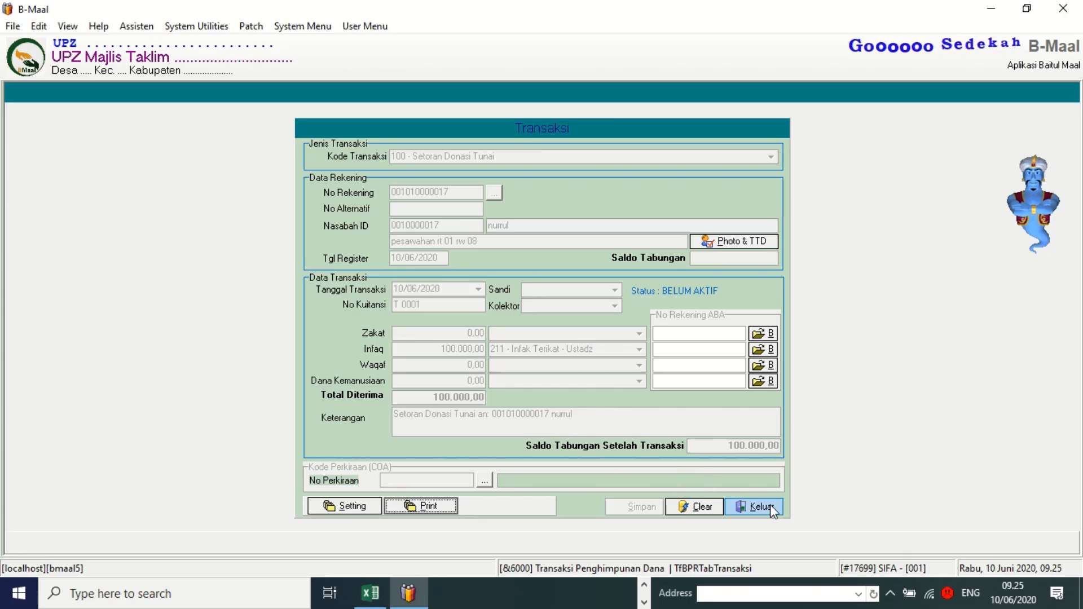
Close the form, find the saved 100.000,00 donation among today's collection transactions, then close the list.
{"action": "left_click", "coordinate": [756, 510]}
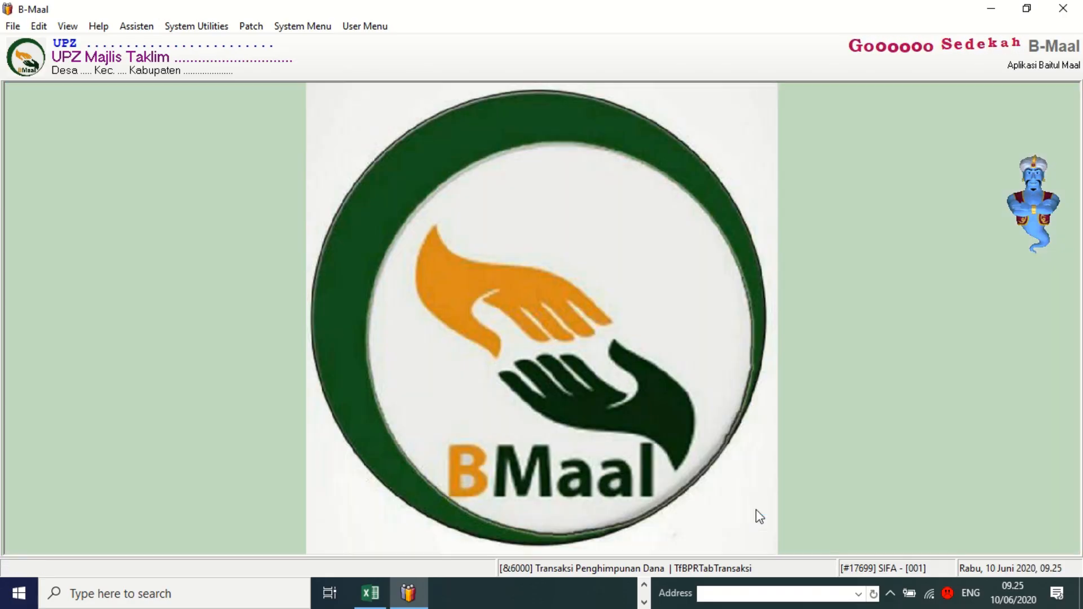
{"action": "left_click", "coordinate": [364, 28]}
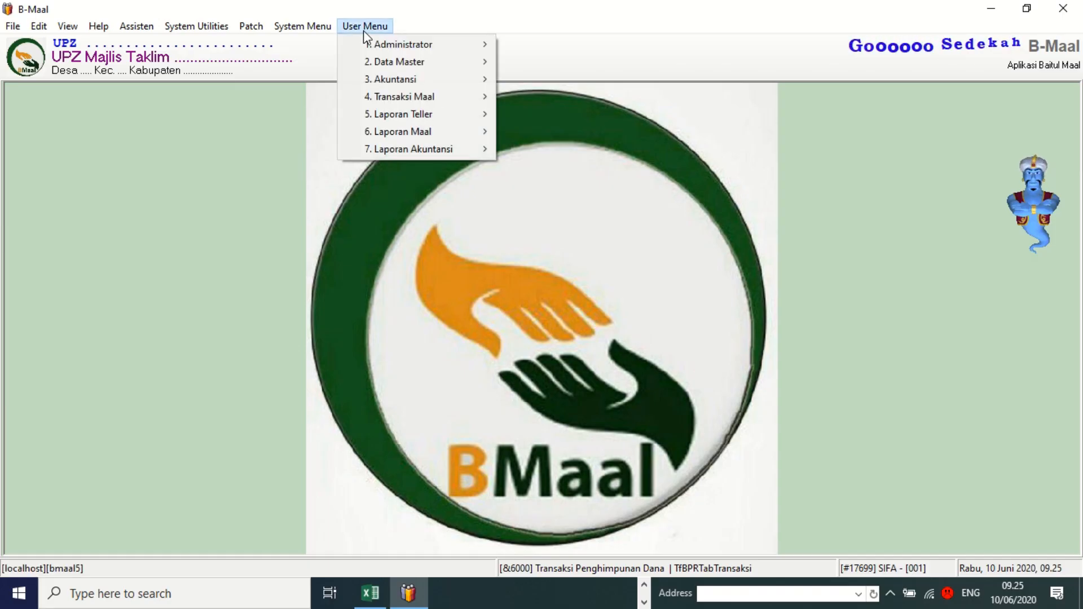
{"action": "mouse_move", "coordinate": [389, 62]}
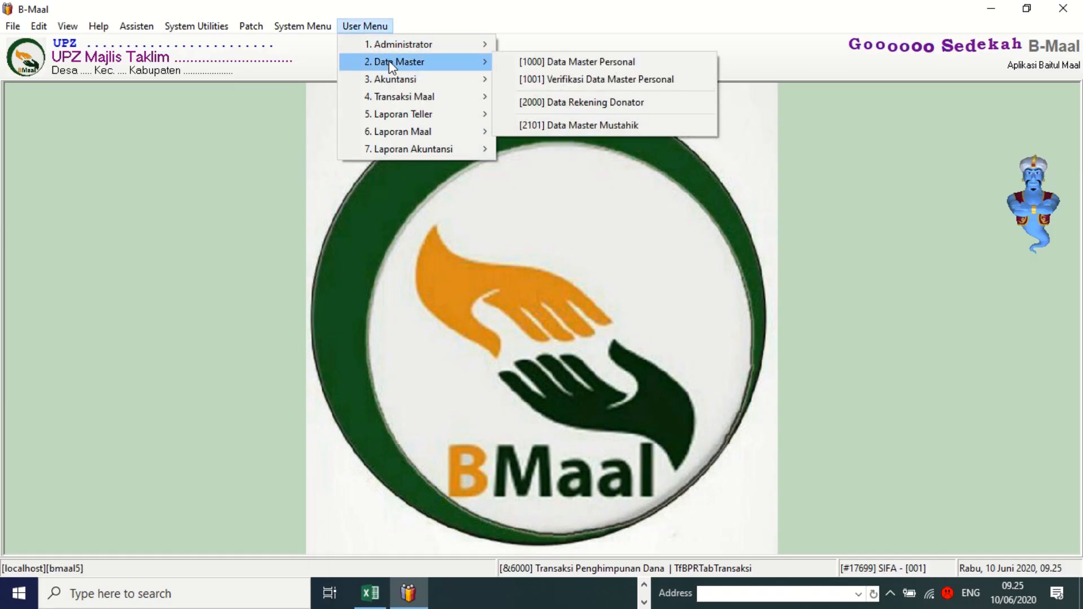
{"action": "mouse_move", "coordinate": [386, 100]}
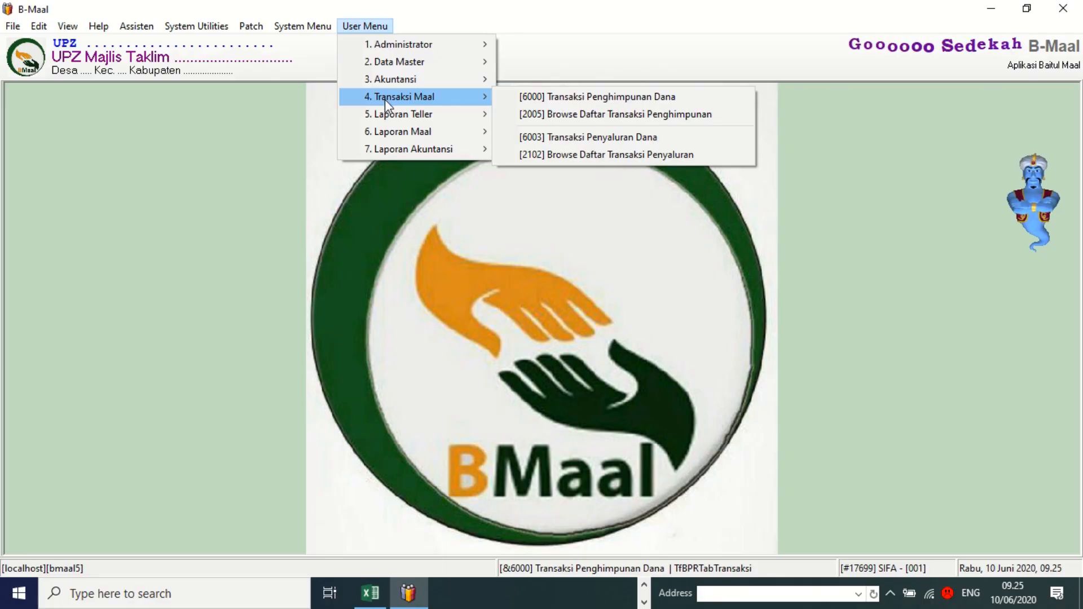
{"action": "left_click", "coordinate": [564, 117]}
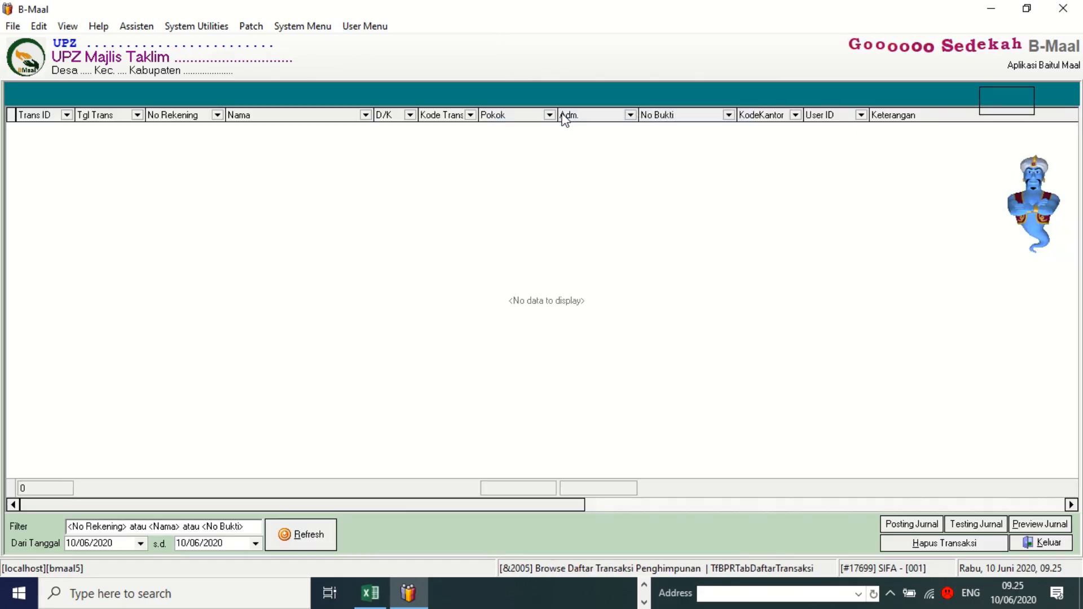
{"action": "left_click", "coordinate": [312, 530]}
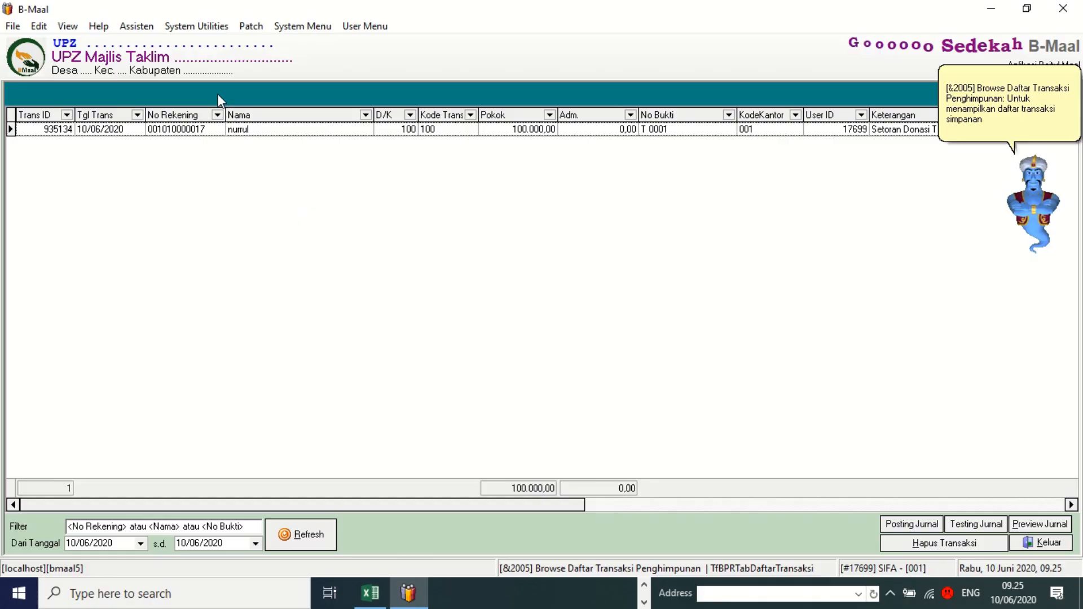
{"action": "left_click", "coordinate": [253, 131]}
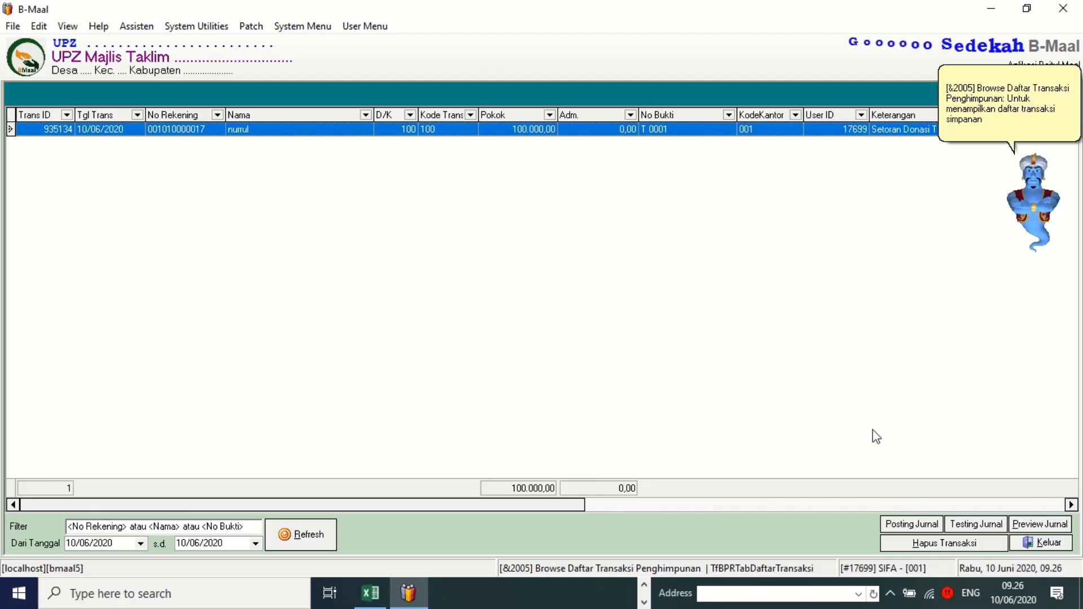
{"action": "left_click", "coordinate": [1029, 542]}
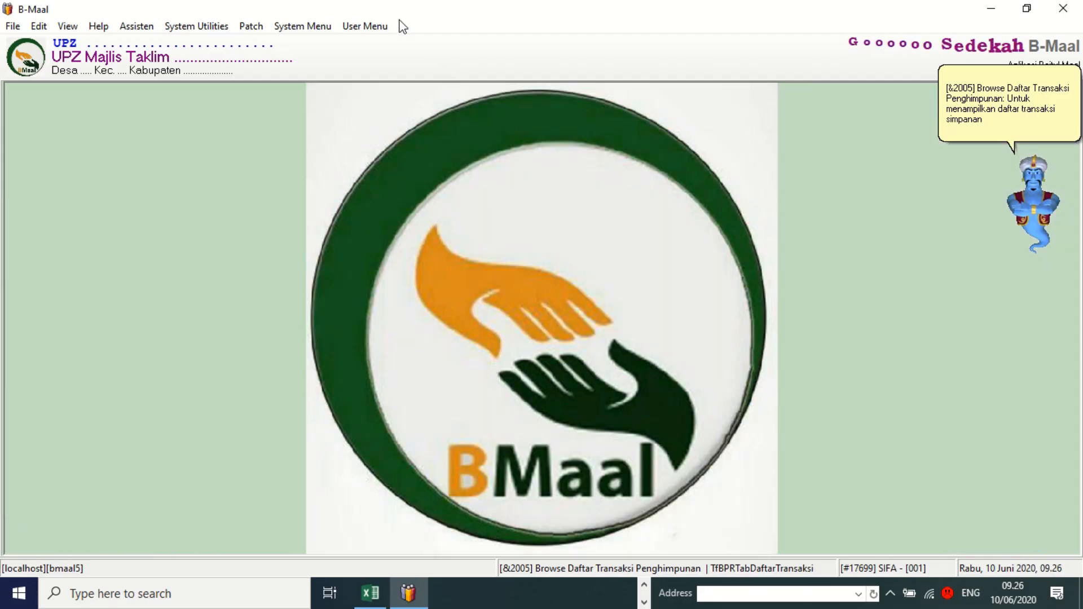
Preview Lap. Transaksi Teller from 5. Laporan Teller, filtered to Transaksi Donasi.
{"action": "left_click", "coordinate": [367, 27]}
{"action": "mouse_move", "coordinate": [410, 119]}
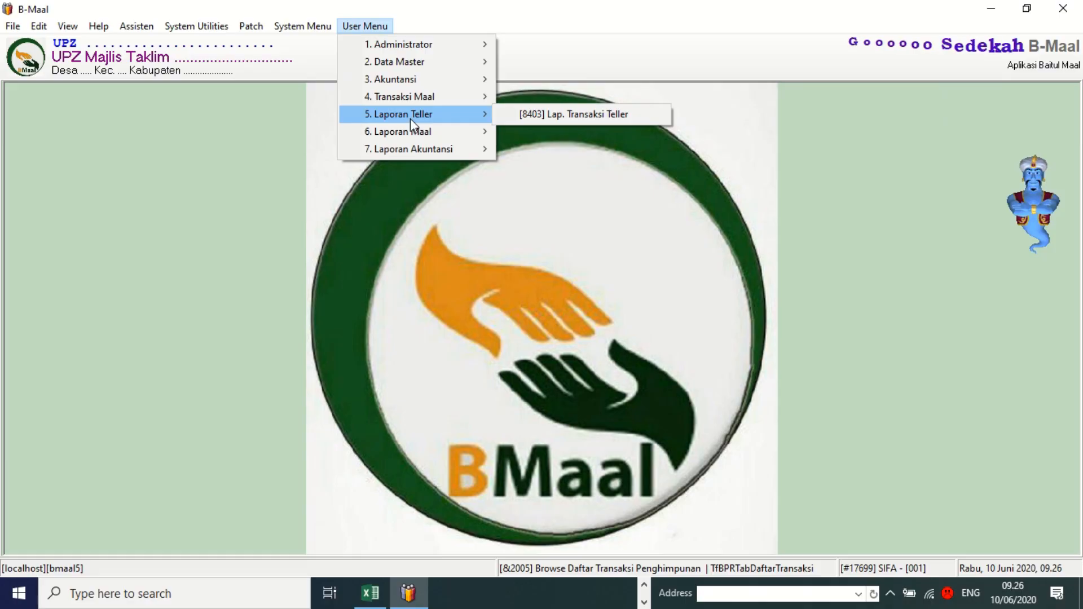
{"action": "left_click", "coordinate": [585, 114]}
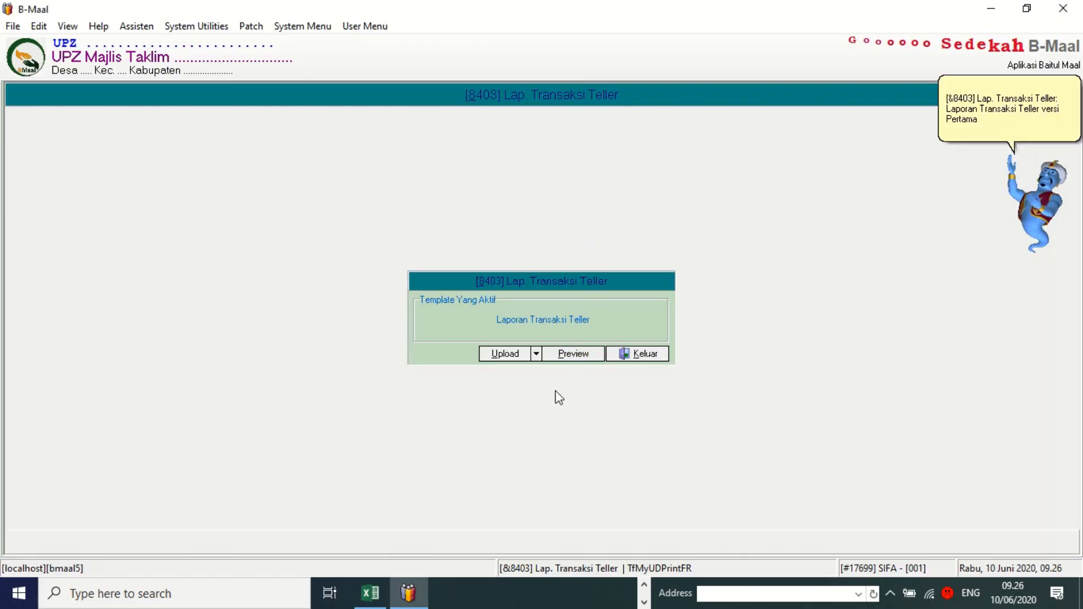
{"action": "left_click", "coordinate": [567, 352]}
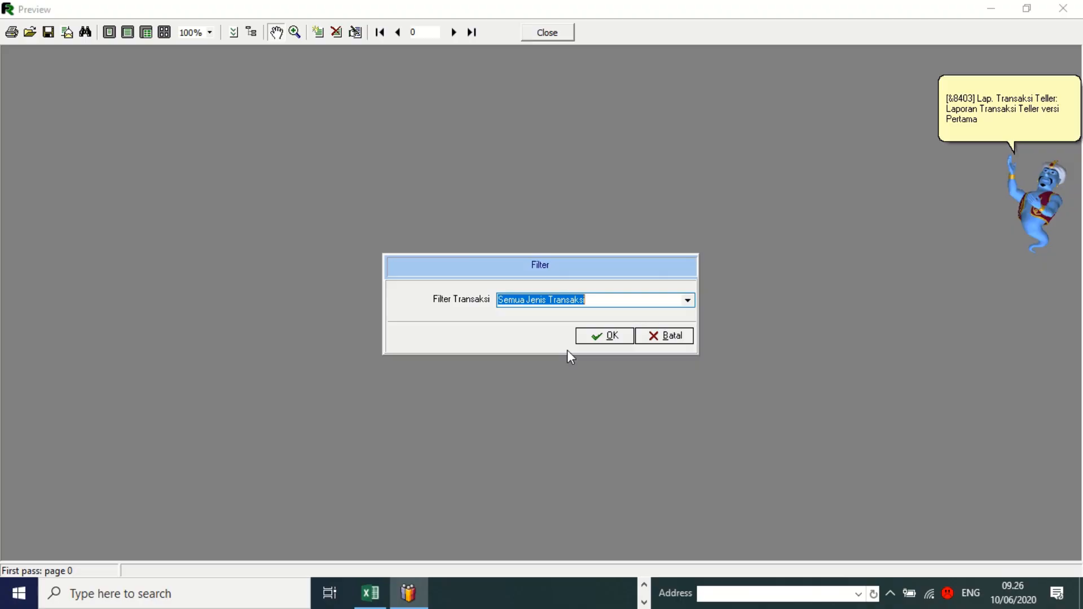
{"action": "left_click", "coordinate": [687, 303]}
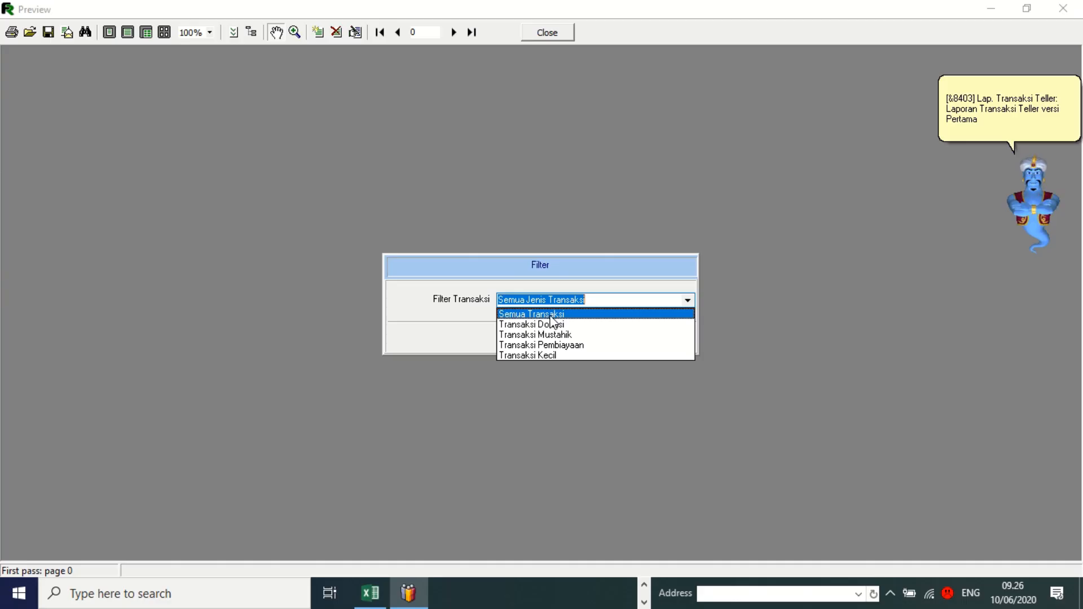
{"action": "left_click", "coordinate": [550, 315]}
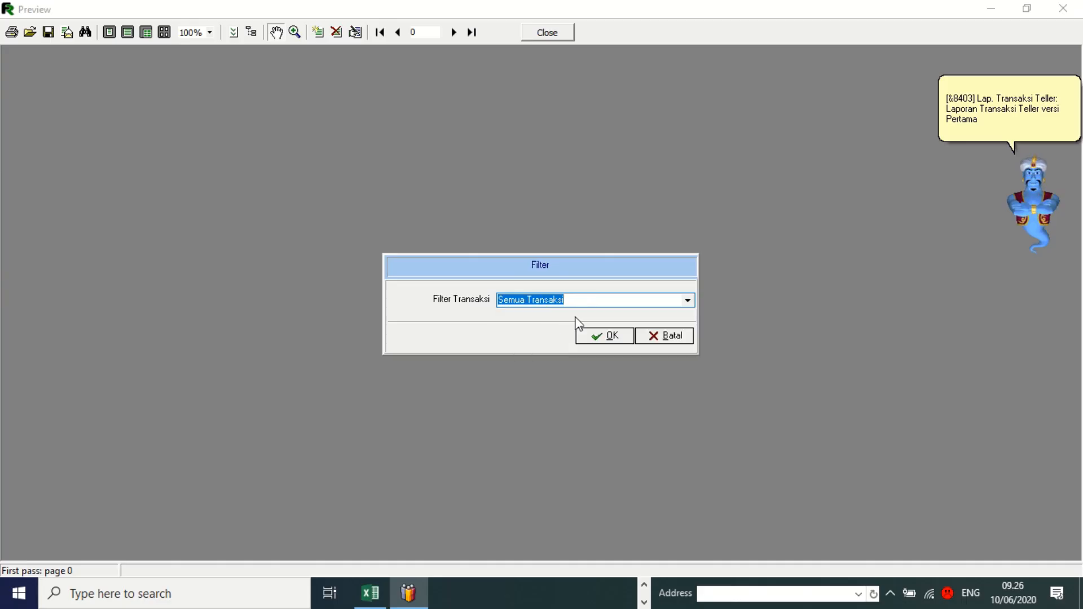
{"action": "left_click", "coordinate": [688, 300]}
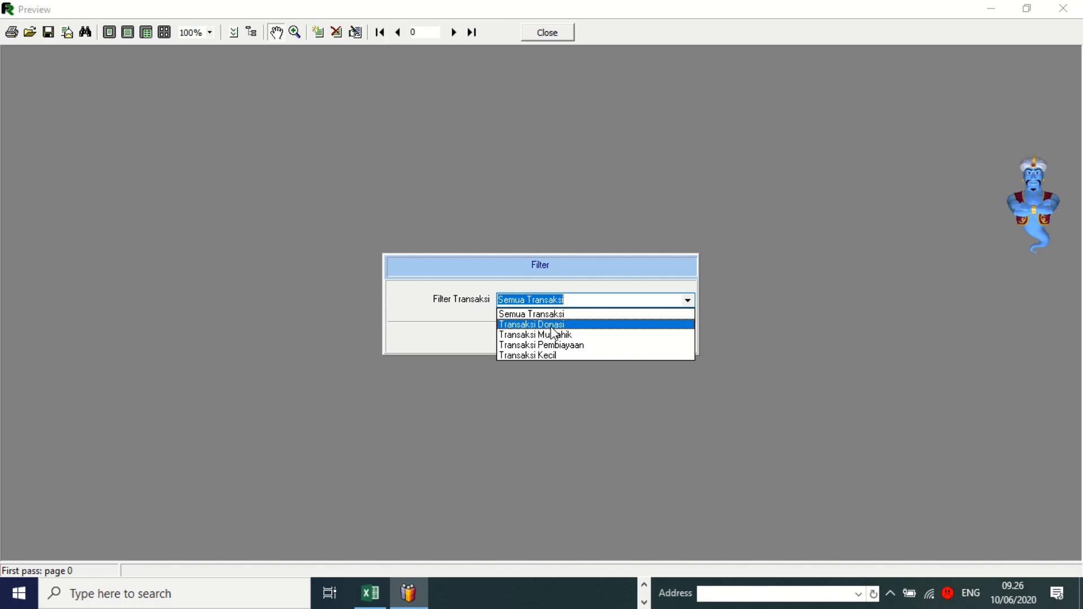
{"action": "left_click", "coordinate": [552, 325]}
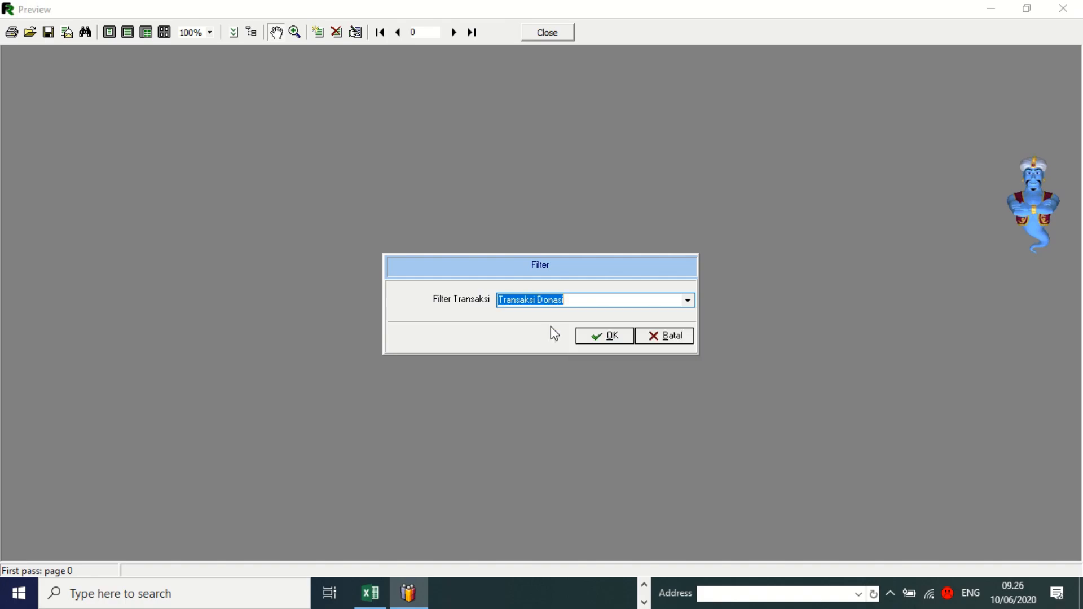
{"action": "left_click", "coordinate": [607, 338]}
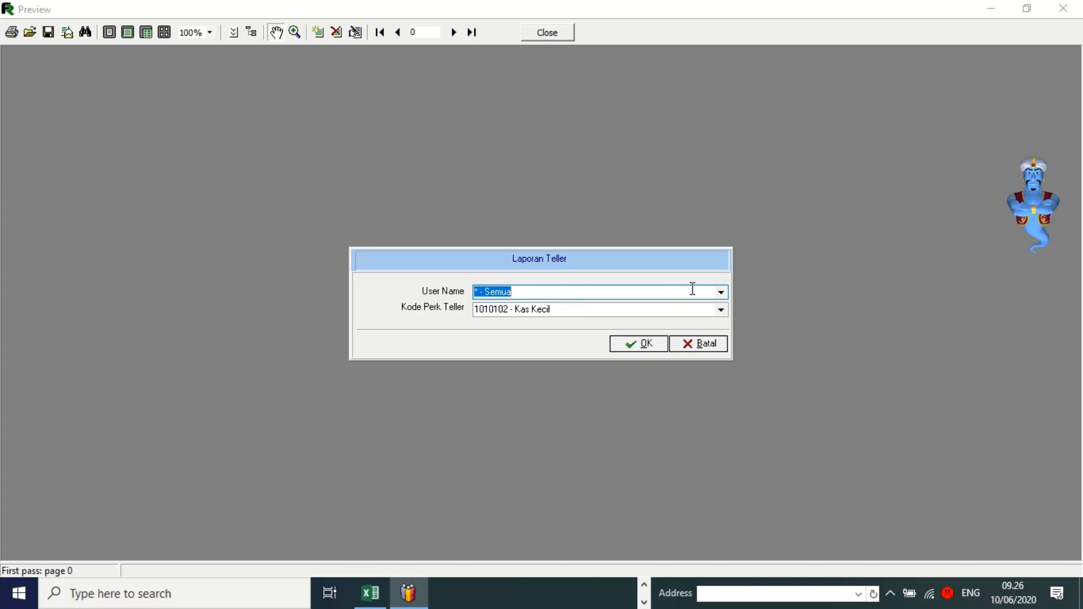
Keep Semua users and the Kas Kecil cash account for the report.
{"action": "left_click", "coordinate": [720, 293]}
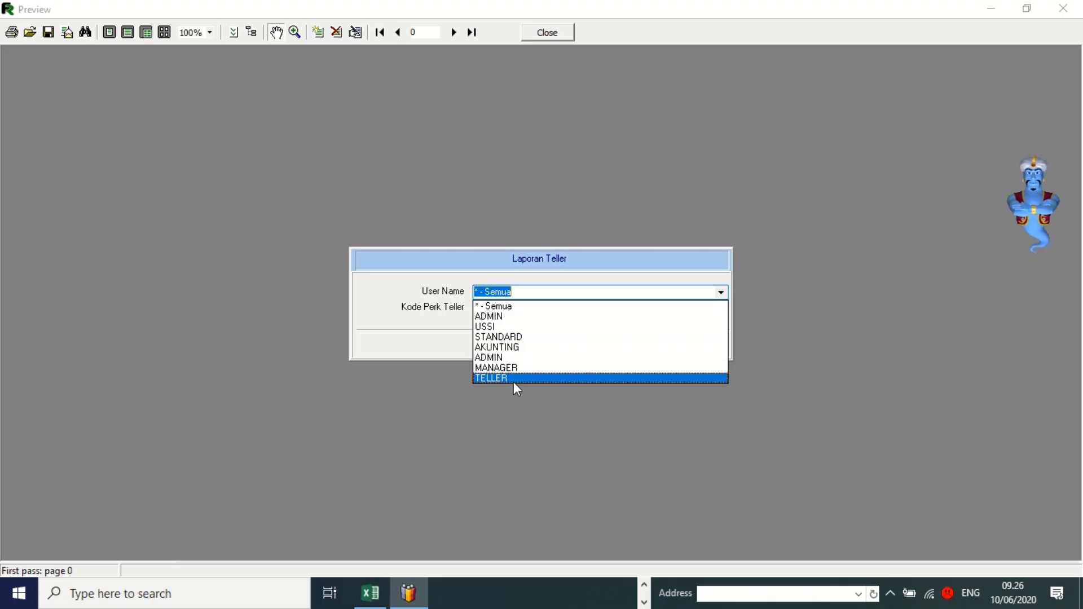
{"action": "left_click", "coordinate": [511, 310]}
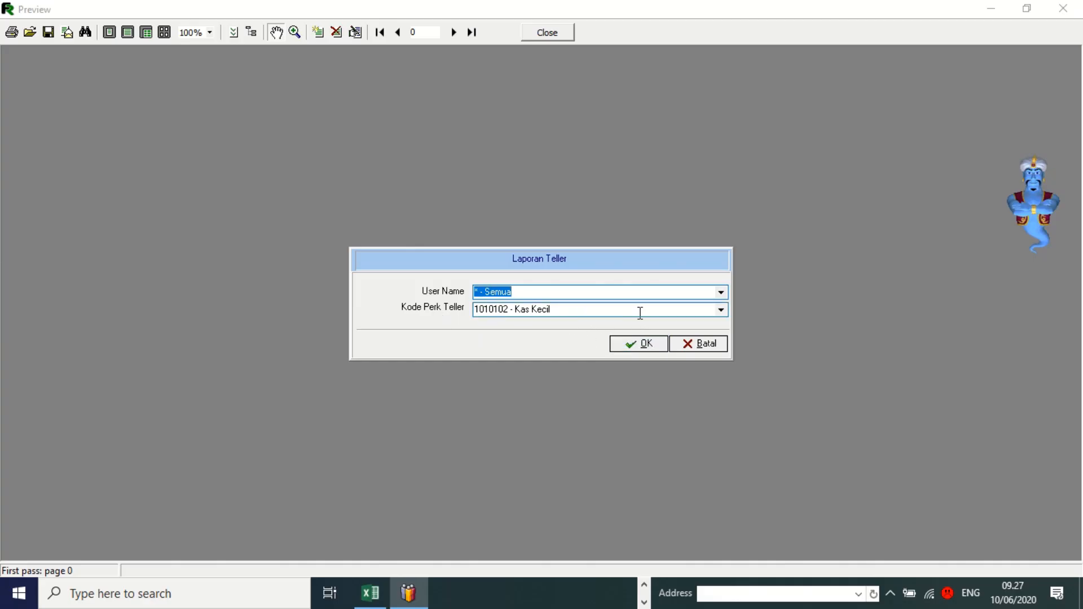
{"action": "left_click", "coordinate": [721, 310]}
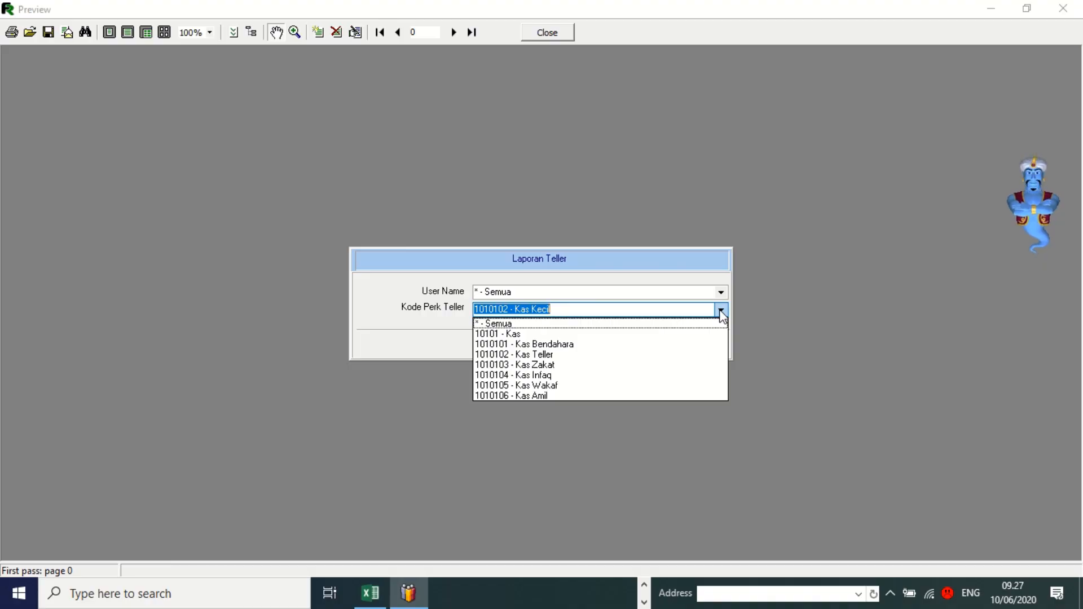
{"action": "left_click", "coordinate": [623, 306]}
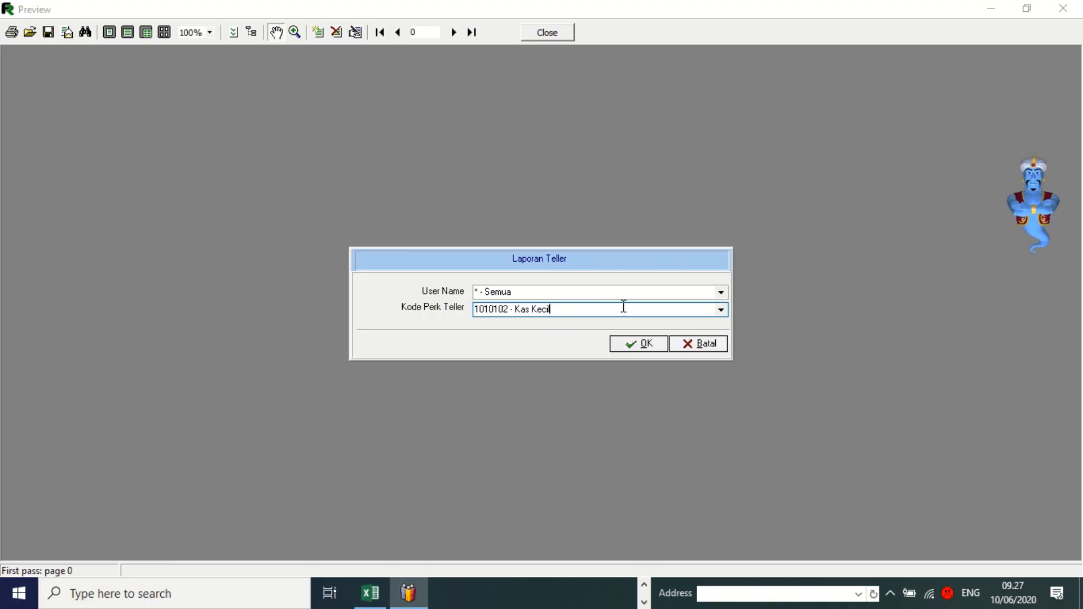
{"action": "left_click", "coordinate": [634, 345]}
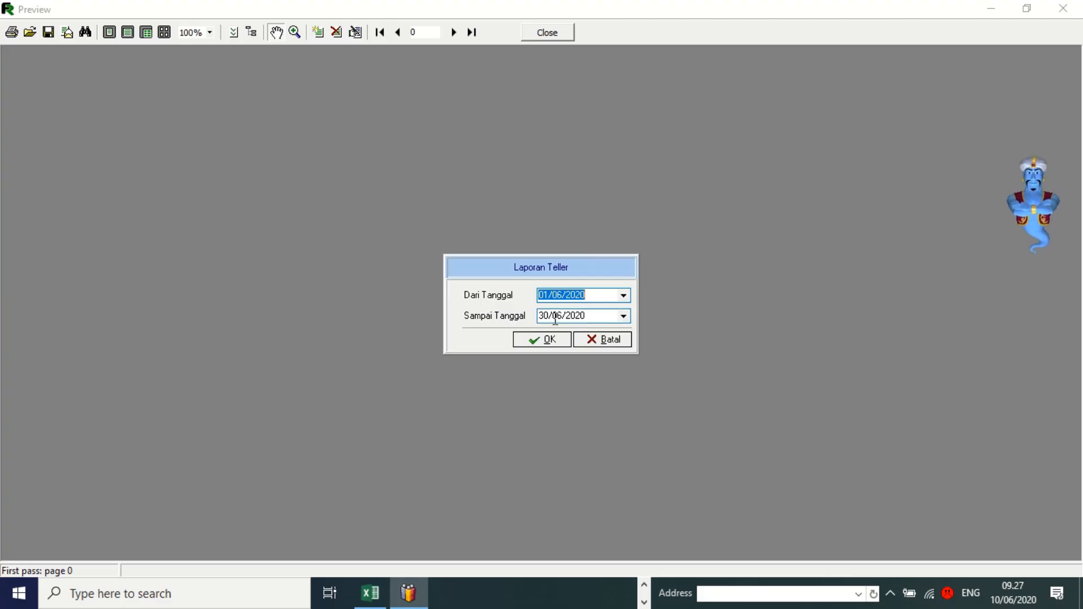
Set both report dates to today, 10/06/2020, and generate the teller report.
{"action": "left_click", "coordinate": [623, 297]}
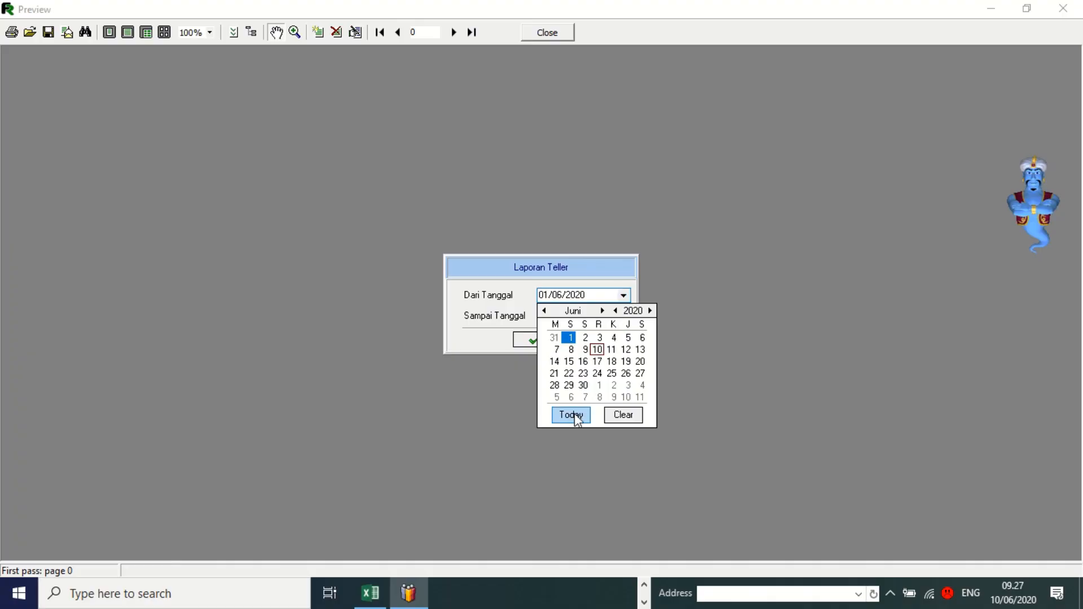
{"action": "left_click", "coordinate": [571, 415]}
{"action": "left_click", "coordinate": [623, 316]}
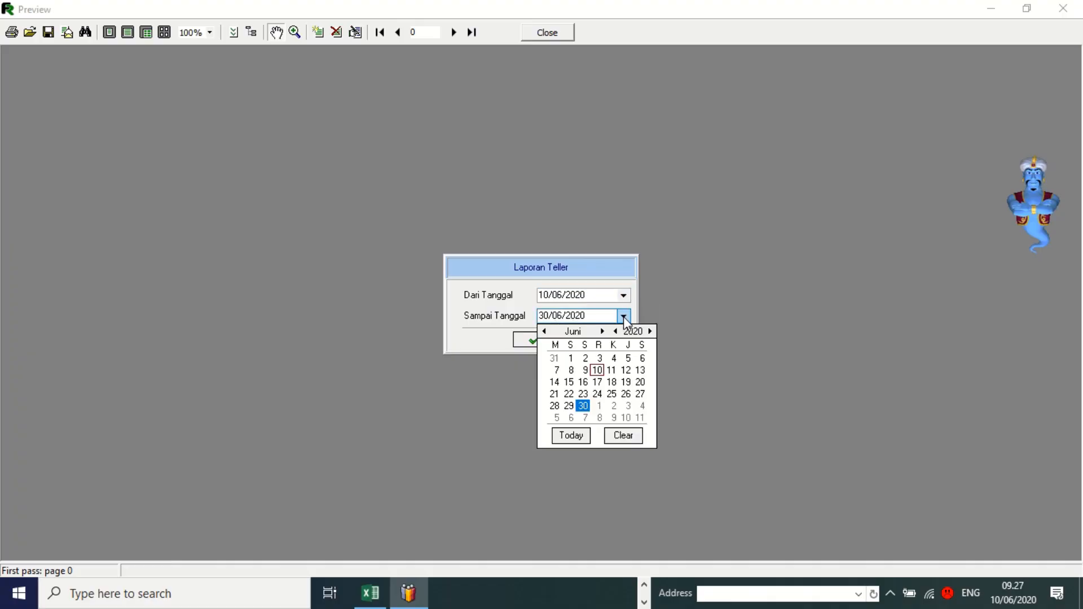
{"action": "left_click", "coordinate": [571, 435]}
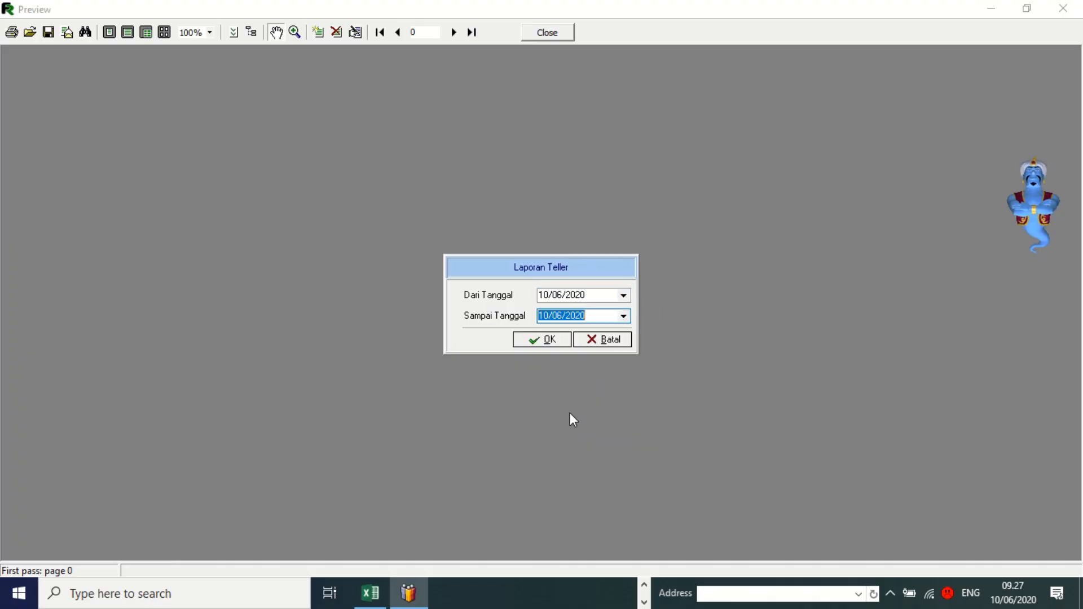
{"action": "left_click", "coordinate": [536, 340]}
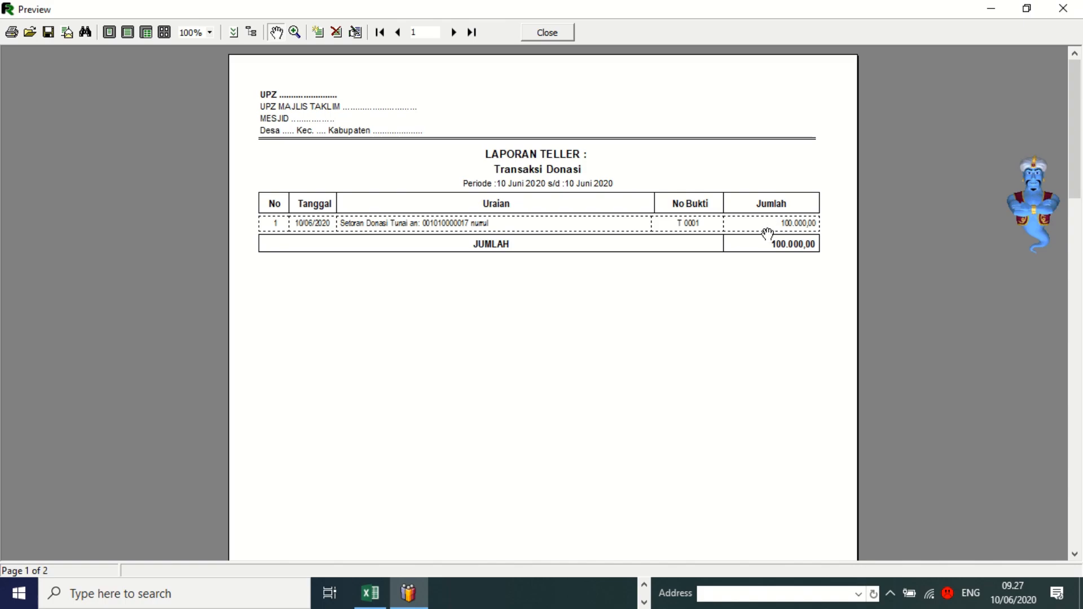
Scroll through both report pages, checking Donasi Muzaki 100.000,00 and Saldo 100.000,00.
{"action": "scroll", "coordinate": [768, 234], "scroll_direction": "down", "scroll_amount": 10}
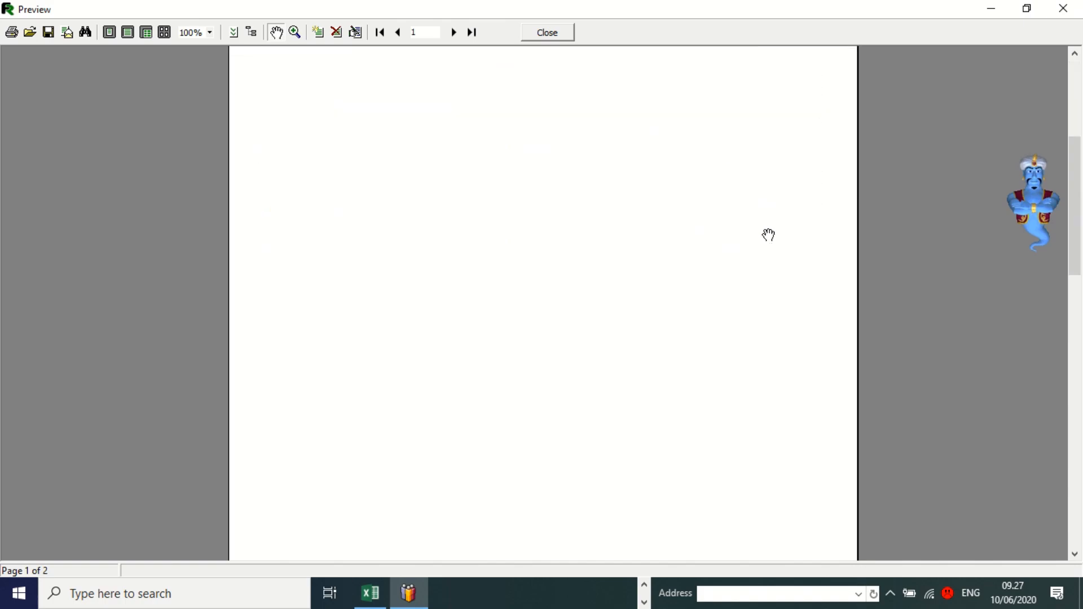
{"action": "scroll", "coordinate": [768, 234], "scroll_direction": "down", "scroll_amount": 5}
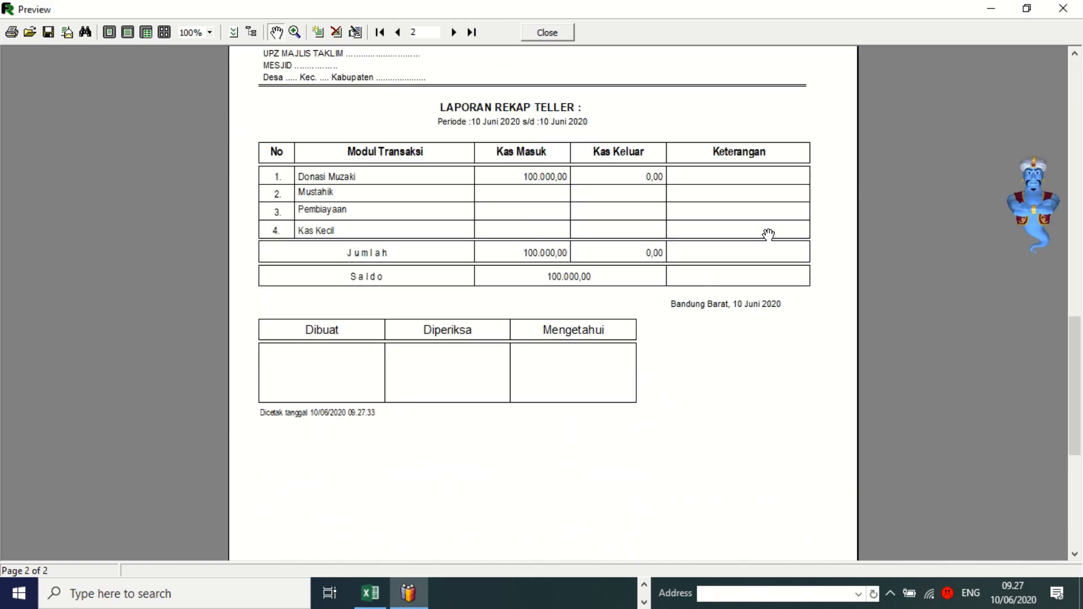
{"action": "scroll", "coordinate": [541, 151], "scroll_direction": "up", "scroll_amount": 1}
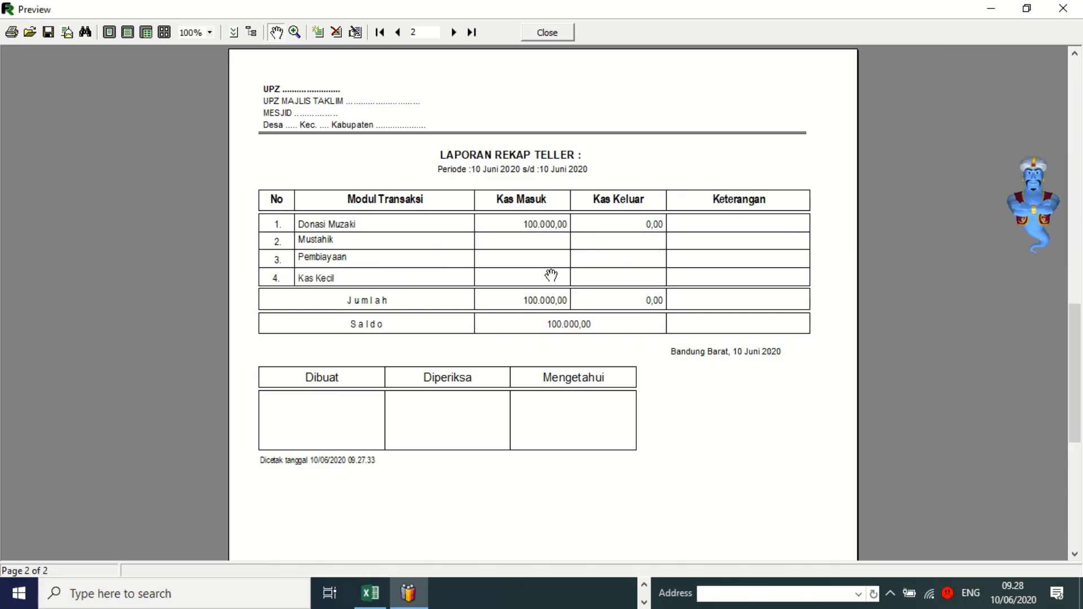
{"action": "scroll", "coordinate": [604, 252], "scroll_direction": "up", "scroll_amount": 3}
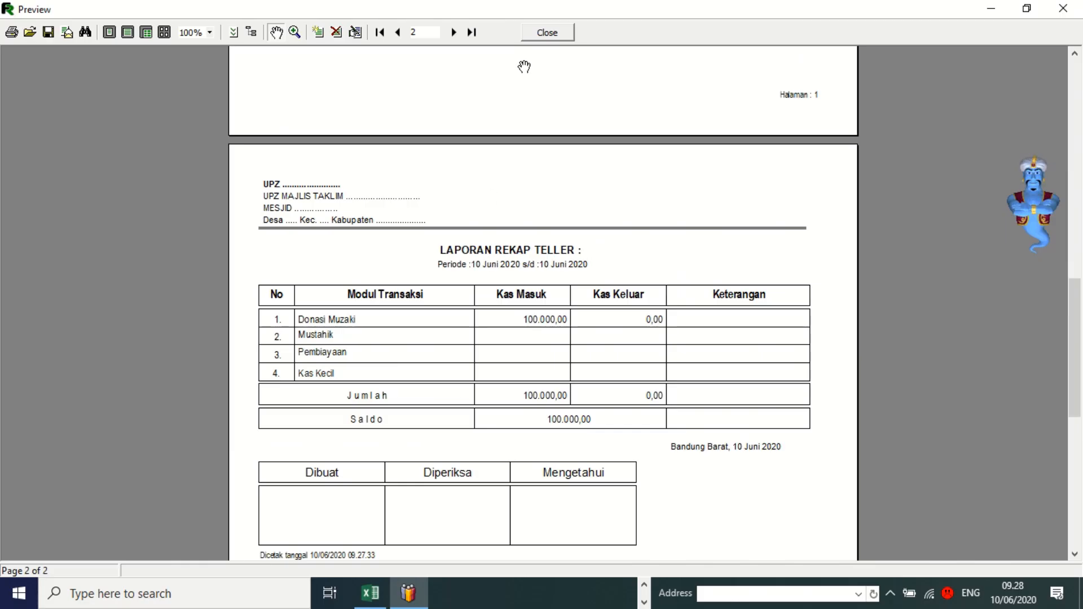
{"action": "scroll", "coordinate": [584, 169], "scroll_direction": "down", "scroll_amount": 10}
{"action": "scroll", "coordinate": [563, 175], "scroll_direction": "up", "scroll_amount": 12}
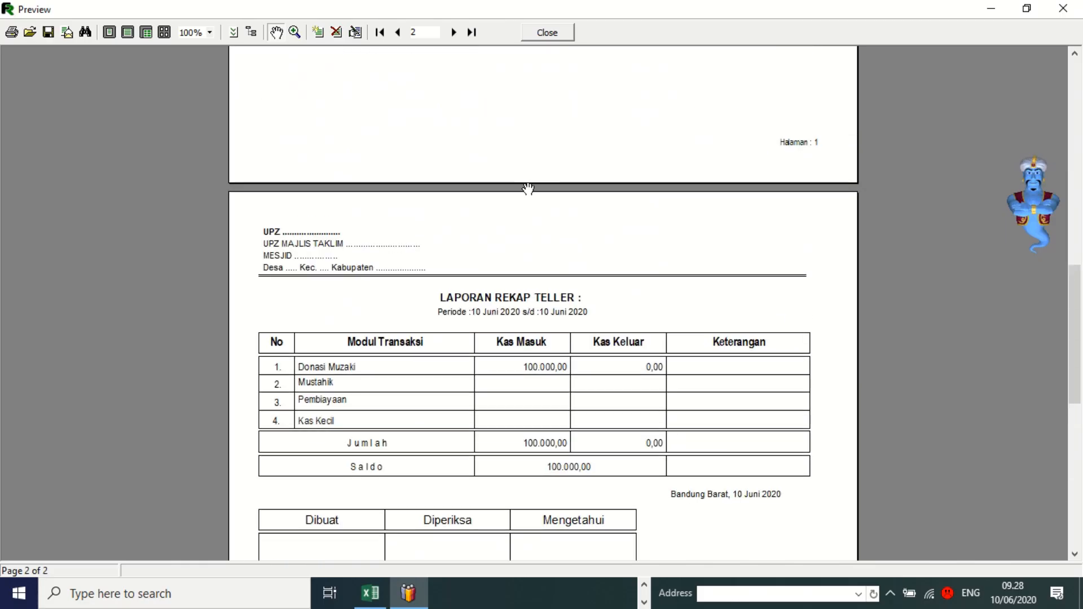
{"action": "scroll", "coordinate": [536, 192], "scroll_direction": "up", "scroll_amount": 10}
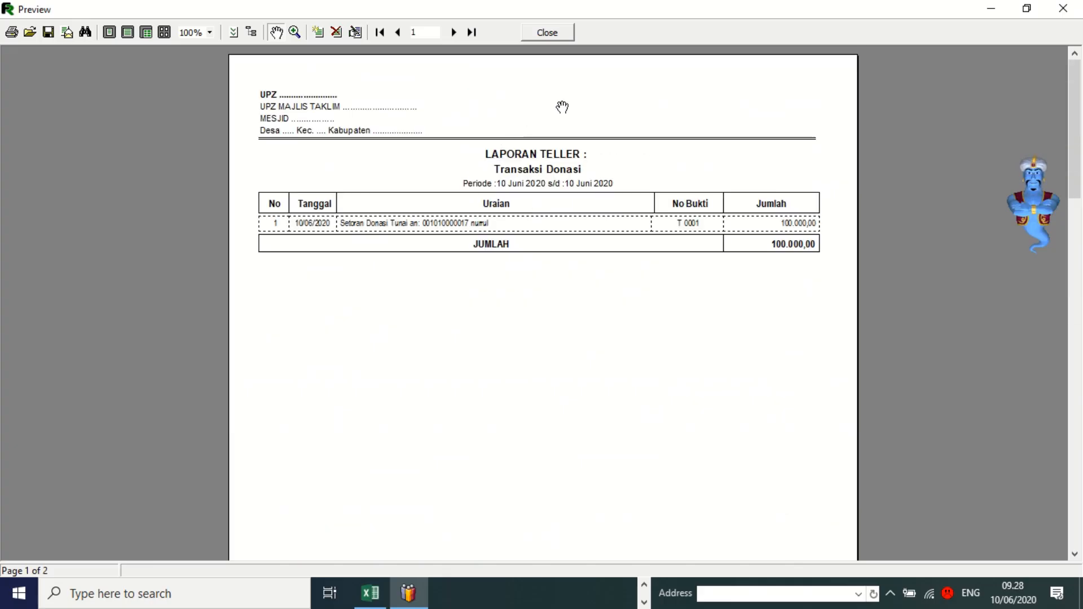
Close the teller report and preview the Laporan LSPD pe Jenis report instead.
{"action": "left_click", "coordinate": [548, 32]}
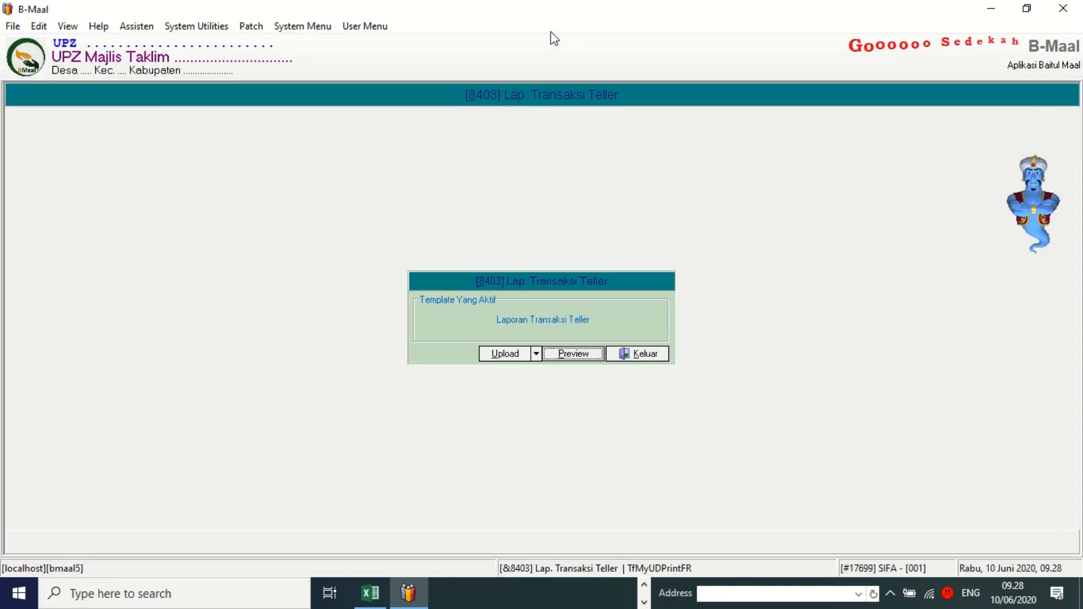
{"action": "left_click", "coordinate": [646, 356]}
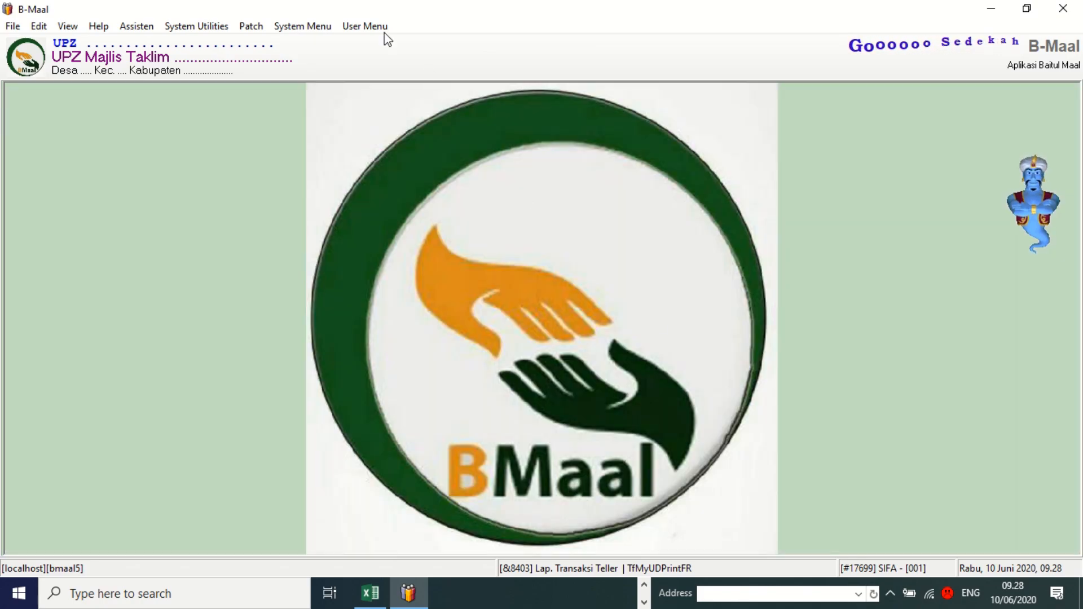
{"action": "left_click", "coordinate": [372, 28]}
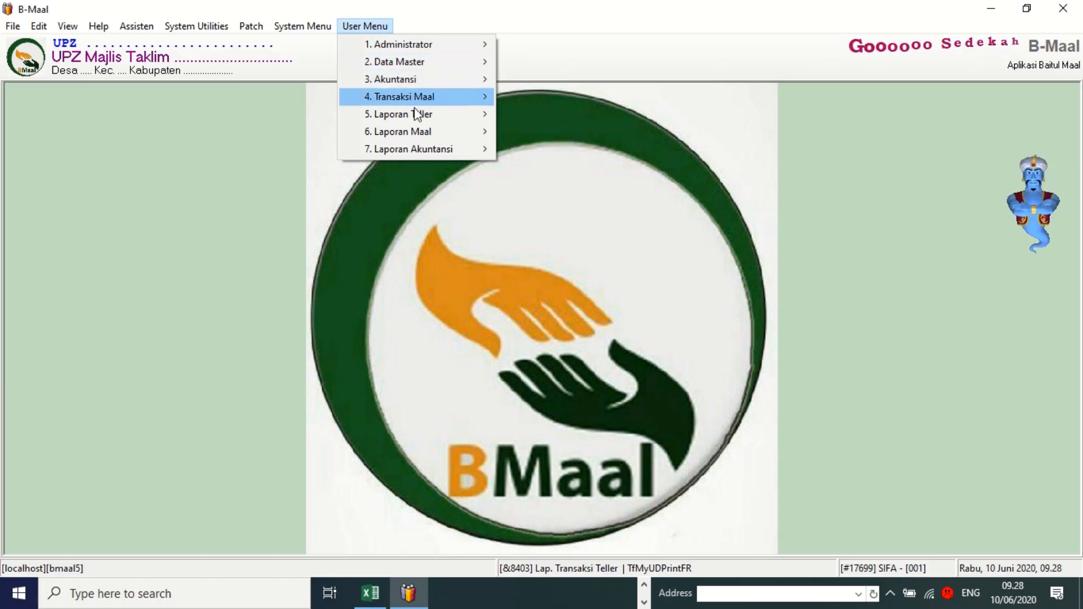
{"action": "mouse_move", "coordinate": [413, 138]}
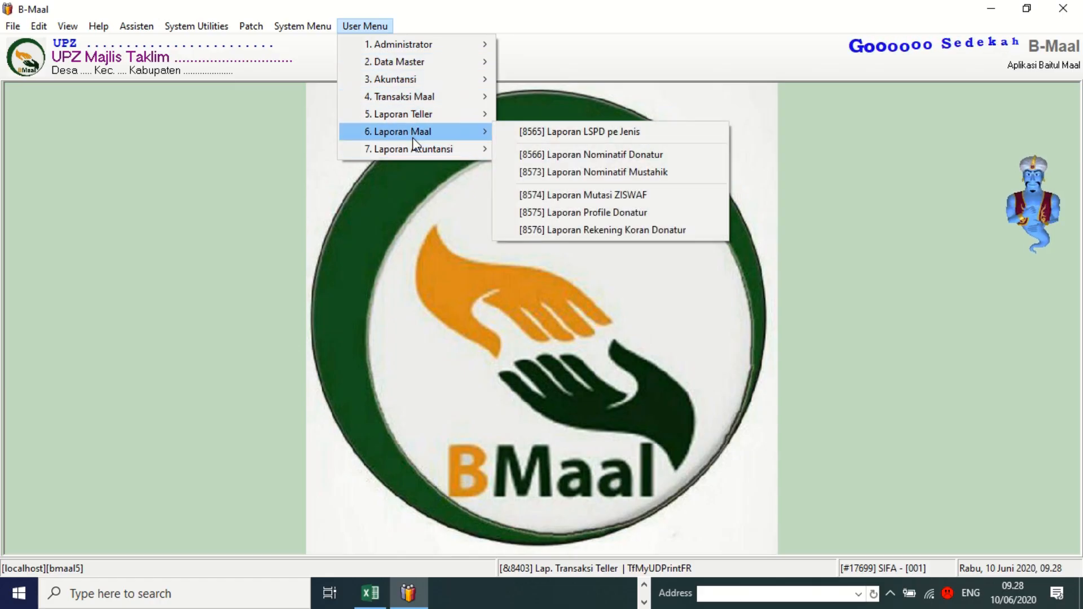
{"action": "left_click", "coordinate": [561, 137]}
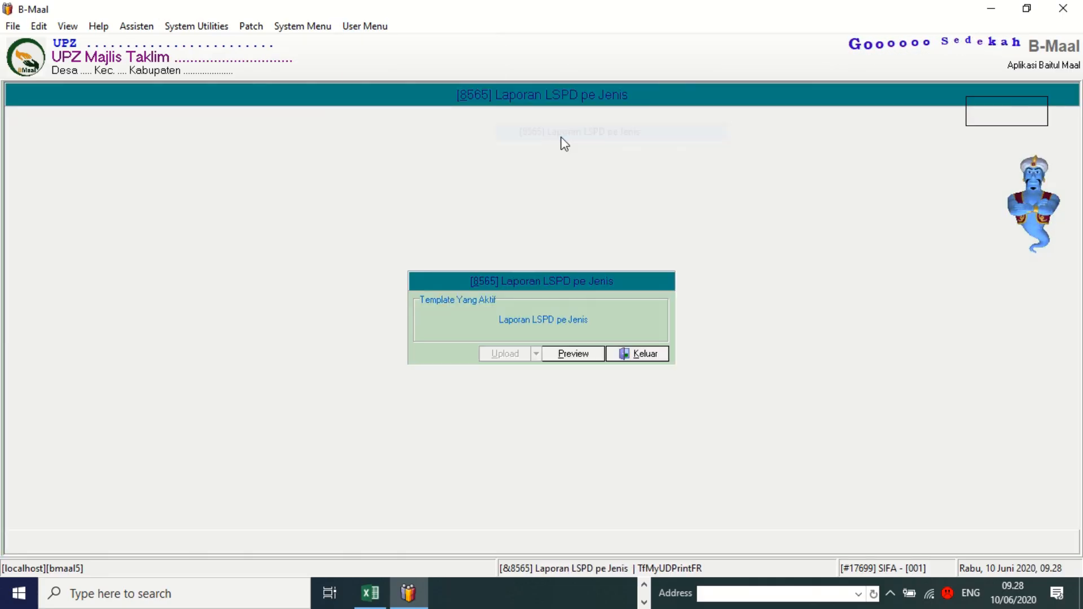
{"action": "left_click", "coordinate": [571, 359]}
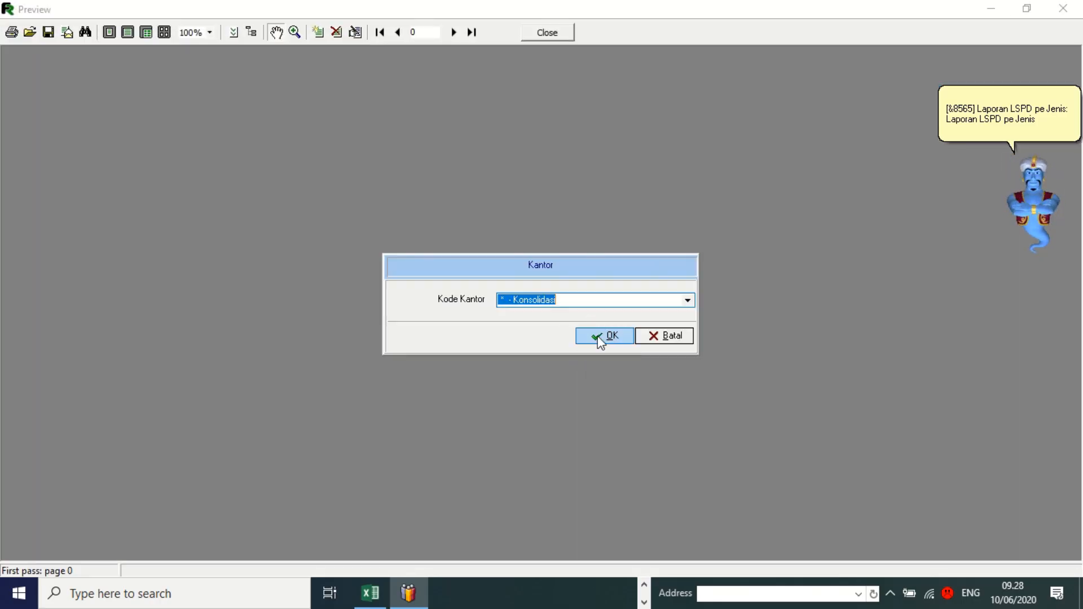
Report on Konsolidasi offices with Cetak Saldo Nol set to TIDAK.
{"action": "left_click", "coordinate": [688, 302]}
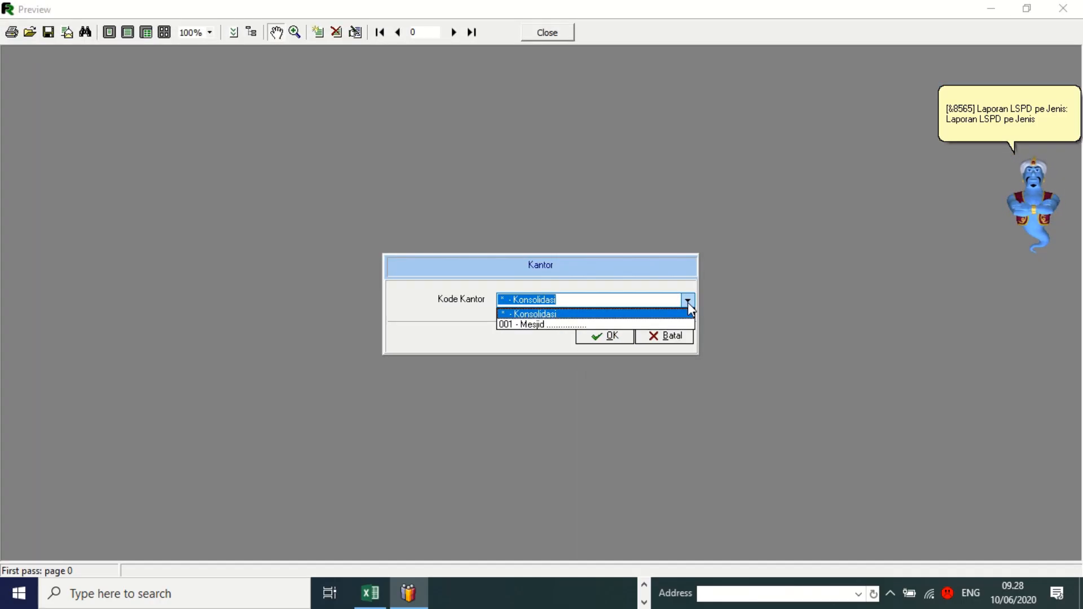
{"action": "left_click", "coordinate": [688, 302]}
{"action": "left_click", "coordinate": [592, 337]}
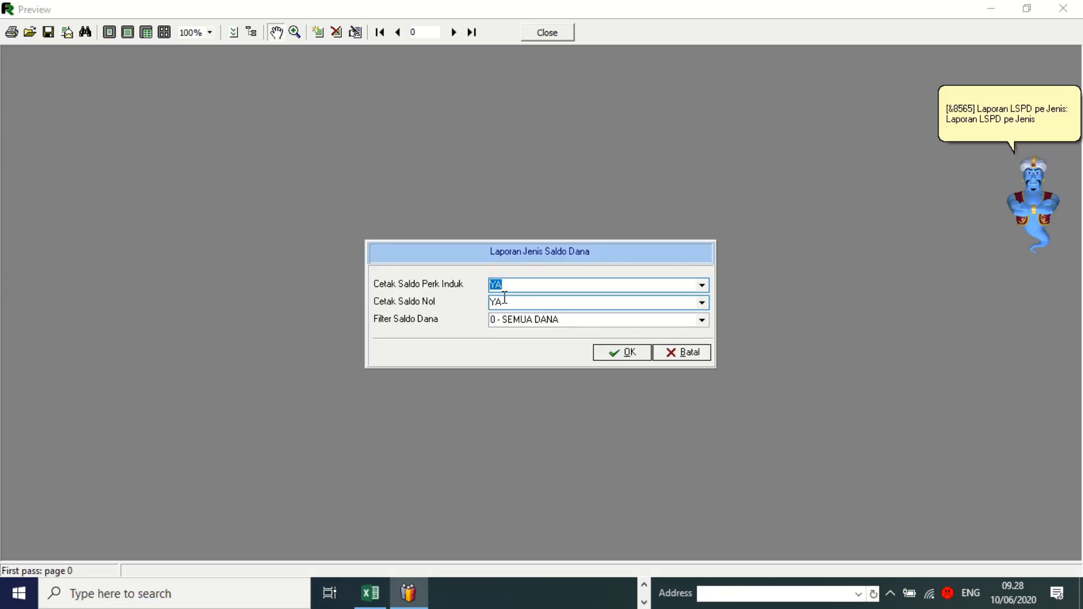
{"action": "left_click", "coordinate": [523, 305]}
{"action": "key", "text": "Down"}
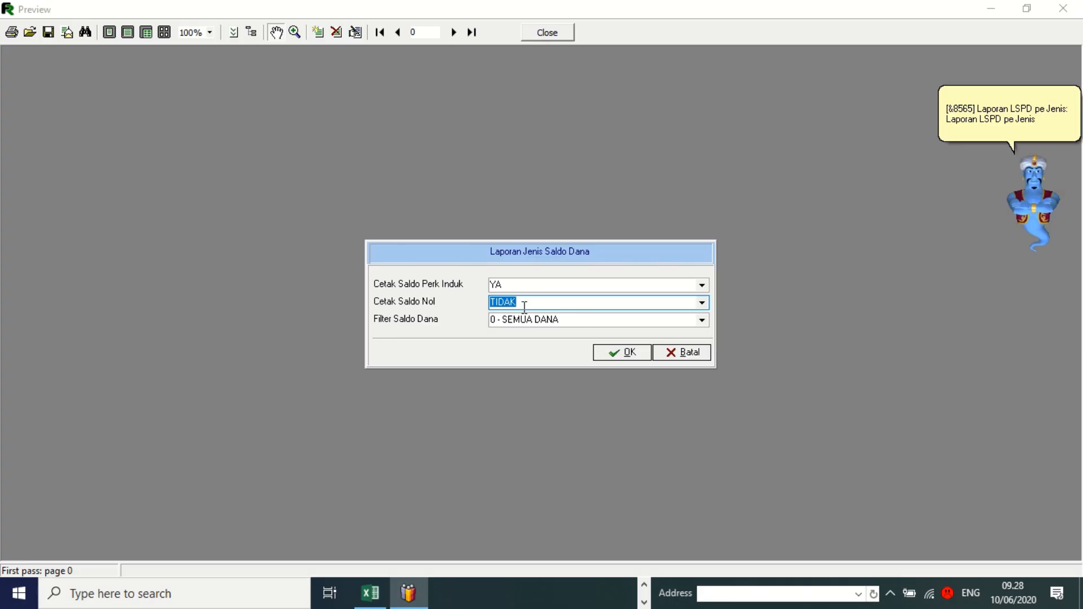
{"action": "left_click", "coordinate": [613, 355]}
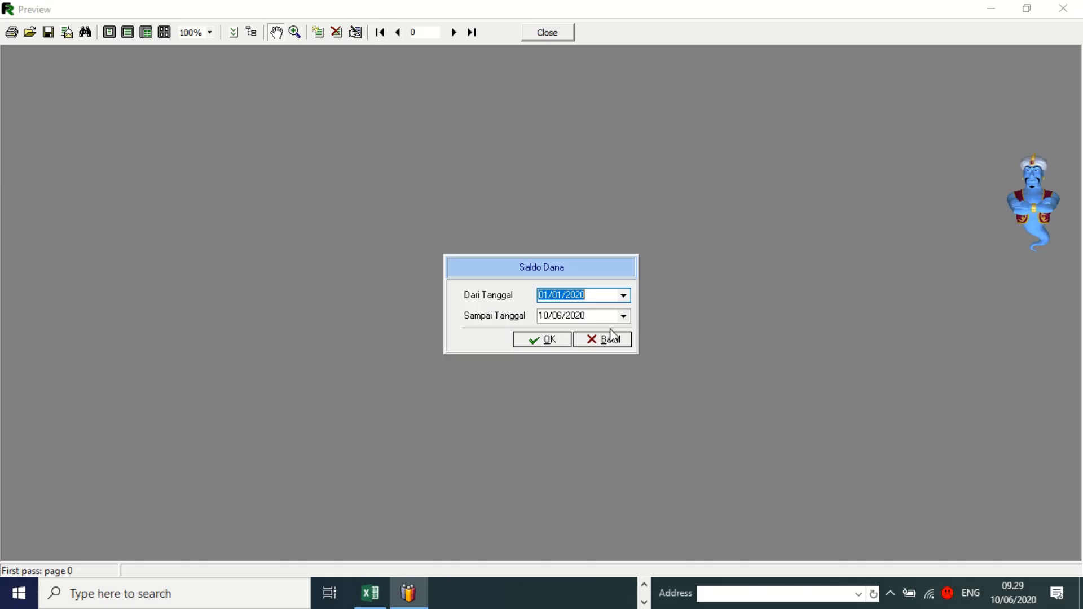
Set both dates to 10/06/2020, accept levels 0 to 9, and generate the report.
{"action": "left_click", "coordinate": [623, 295]}
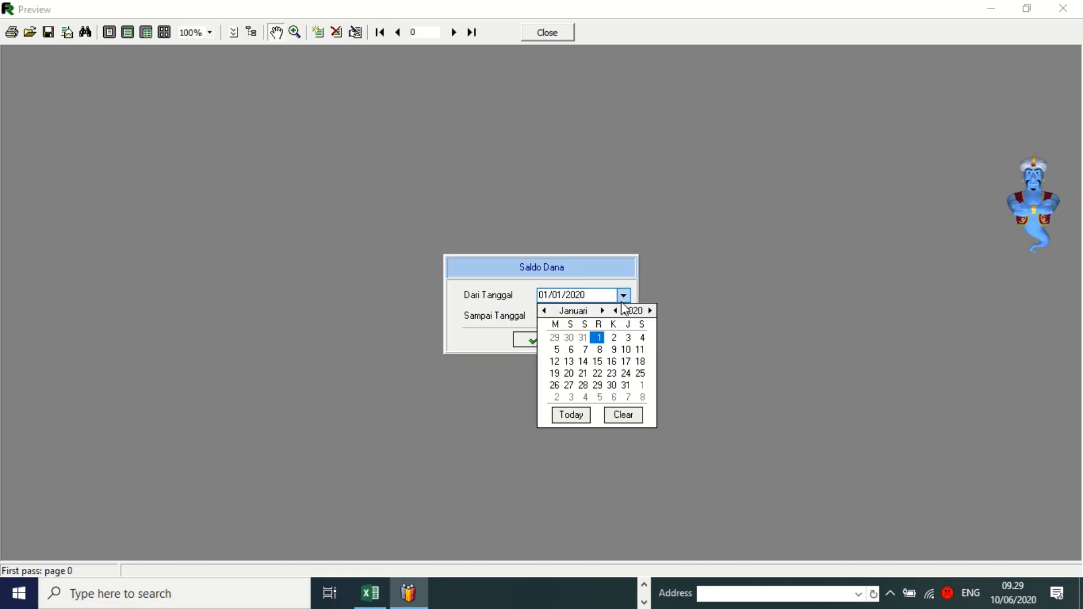
{"action": "left_click", "coordinate": [567, 418]}
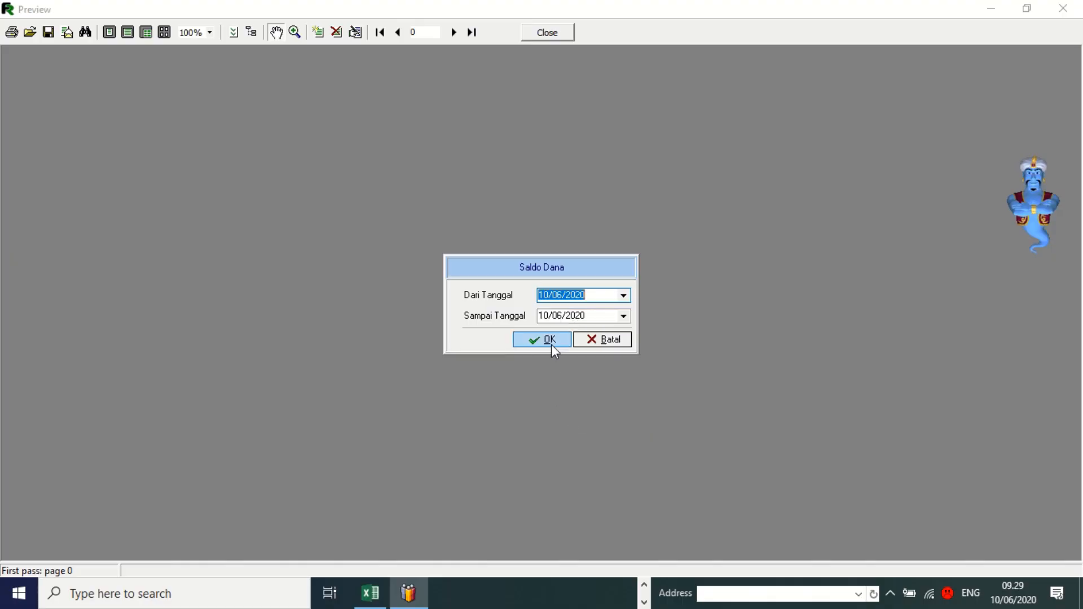
{"action": "left_click", "coordinate": [628, 318]}
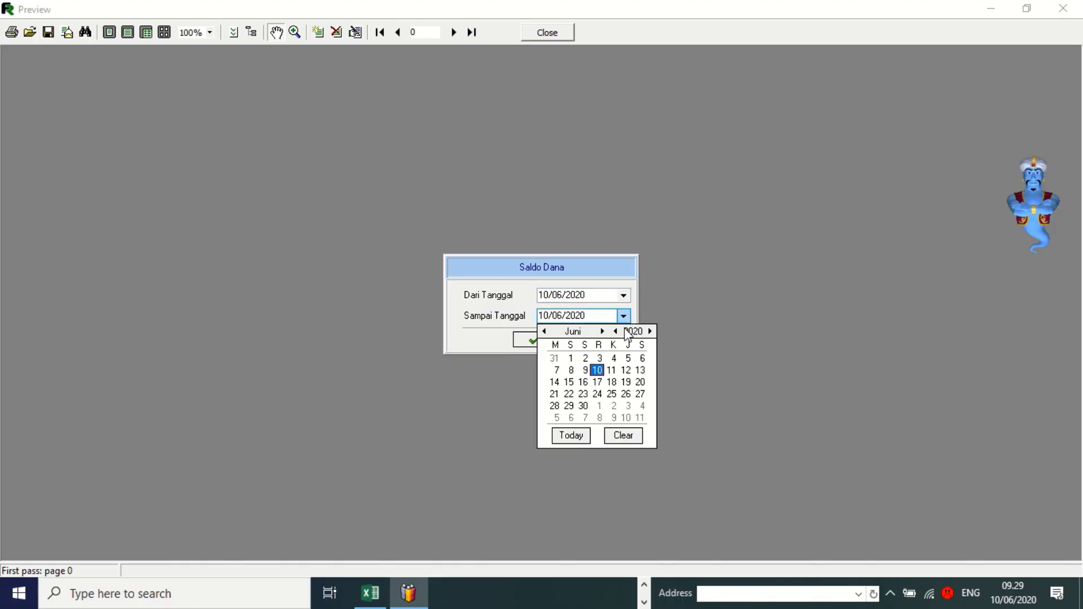
{"action": "left_click", "coordinate": [573, 438]}
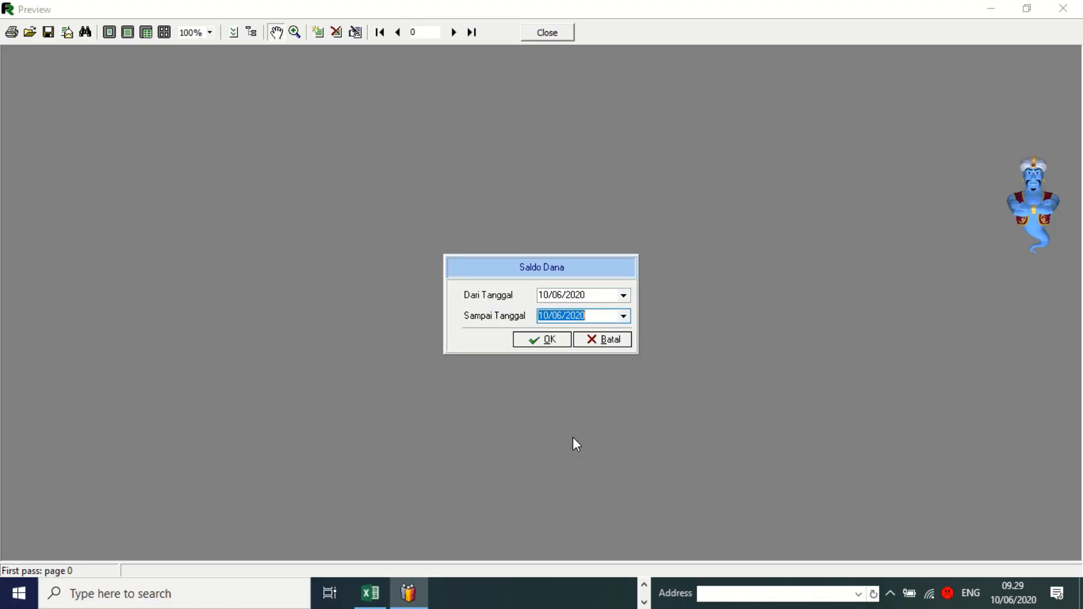
{"action": "left_click", "coordinate": [549, 339]}
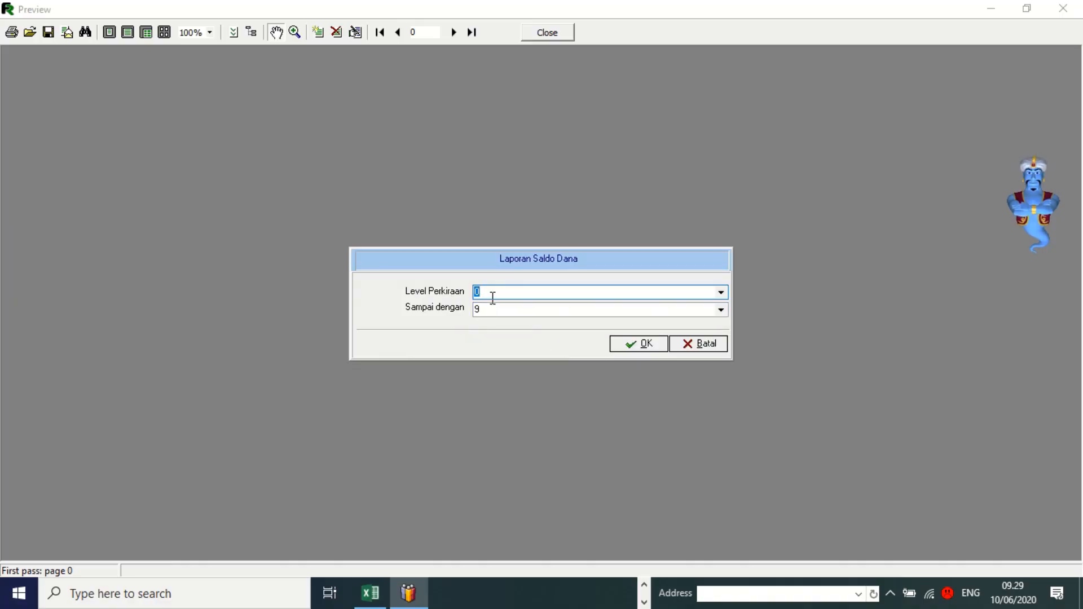
{"action": "left_click", "coordinate": [623, 348]}
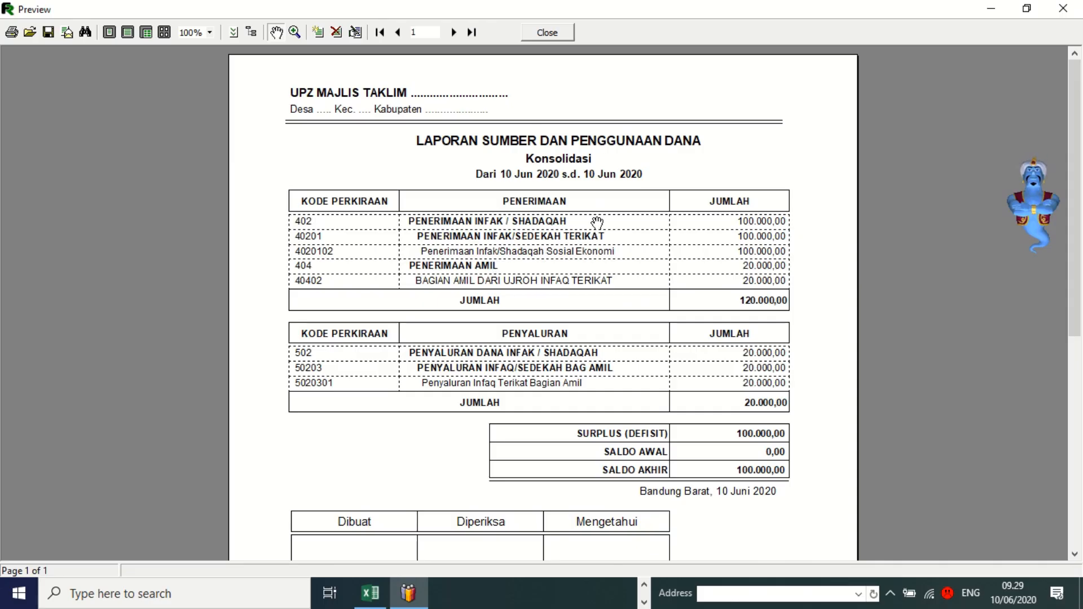
Review the fund report's receipts and disbursements, then close the preview.
{"action": "scroll", "coordinate": [597, 222], "scroll_direction": "down", "scroll_amount": 1}
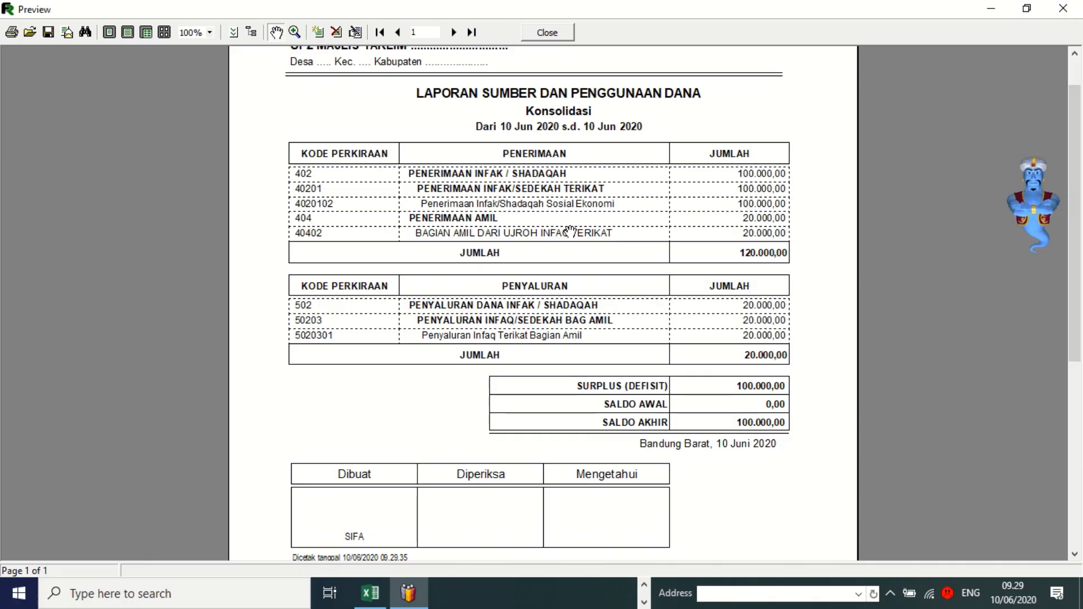
{"action": "scroll", "coordinate": [570, 231], "scroll_direction": "up", "scroll_amount": 1}
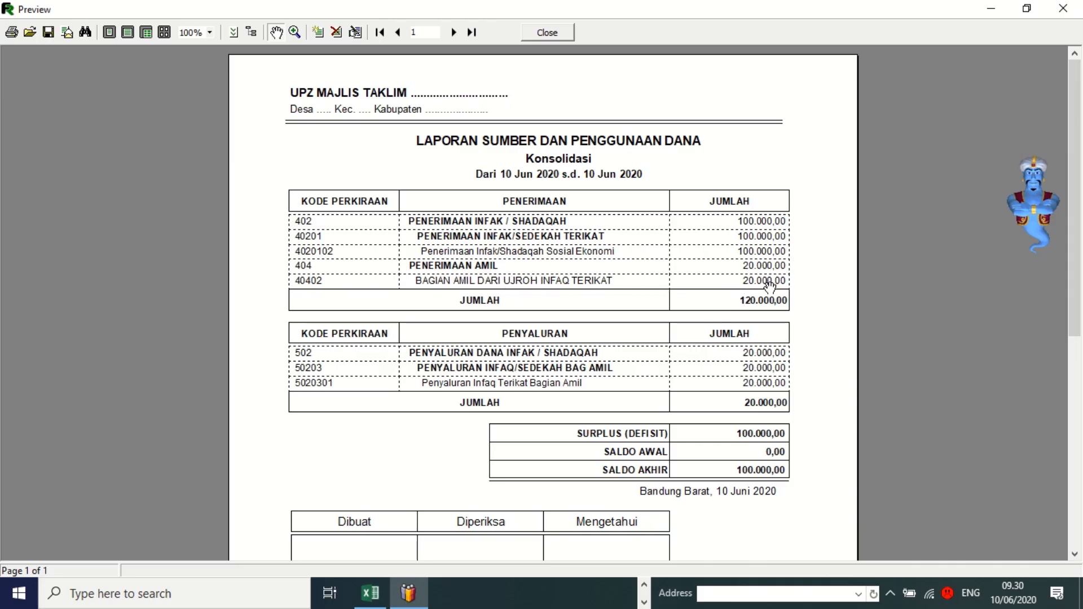
{"action": "scroll", "coordinate": [740, 309], "scroll_direction": "down", "scroll_amount": 2}
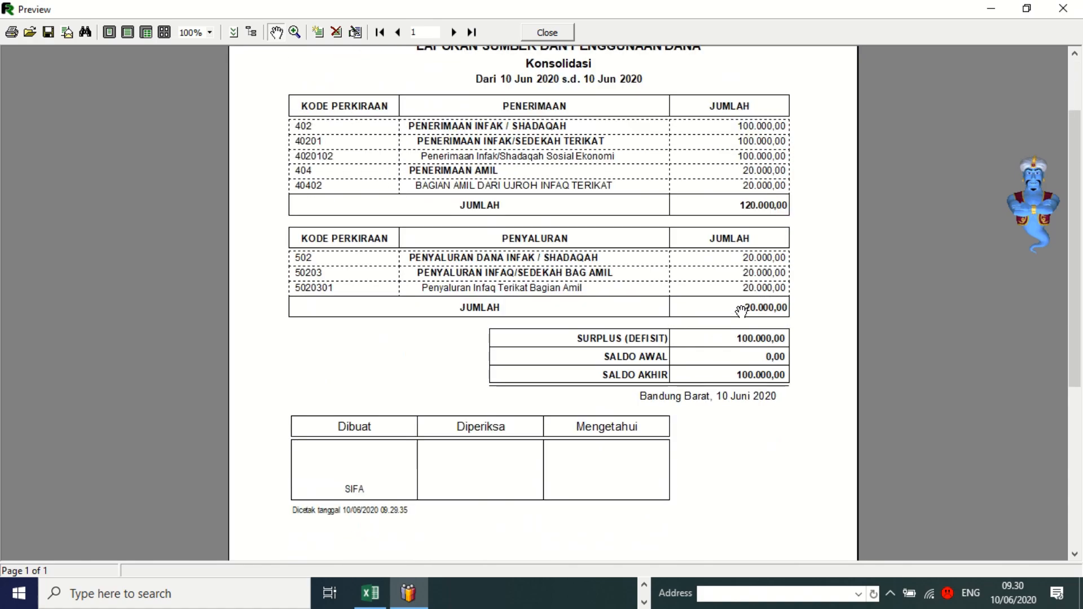
{"action": "scroll", "coordinate": [740, 310], "scroll_direction": "up", "scroll_amount": 1}
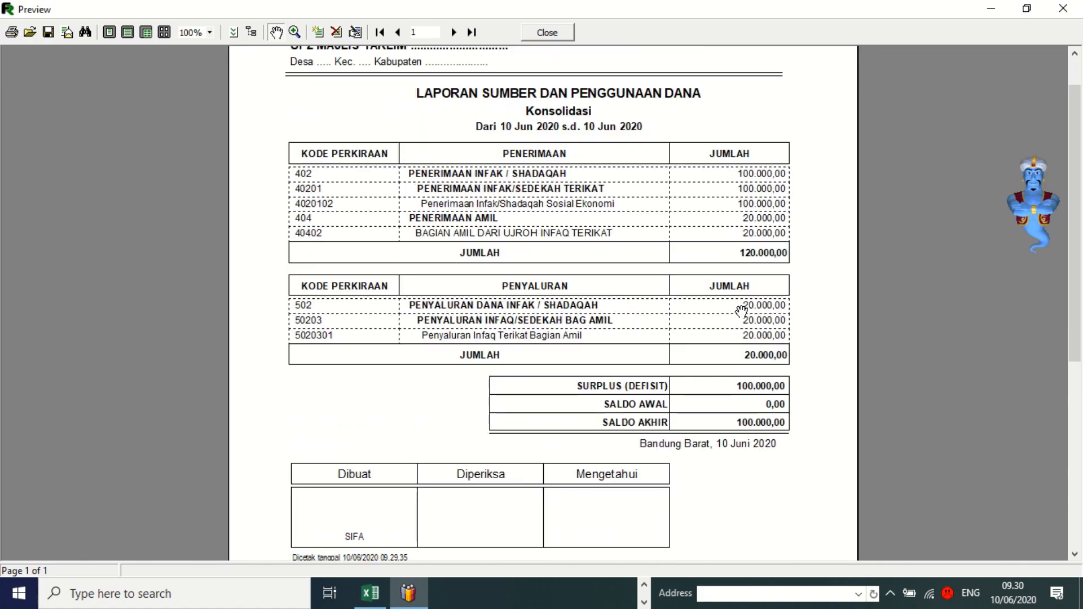
{"action": "scroll", "coordinate": [741, 309], "scroll_direction": "up", "scroll_amount": 1}
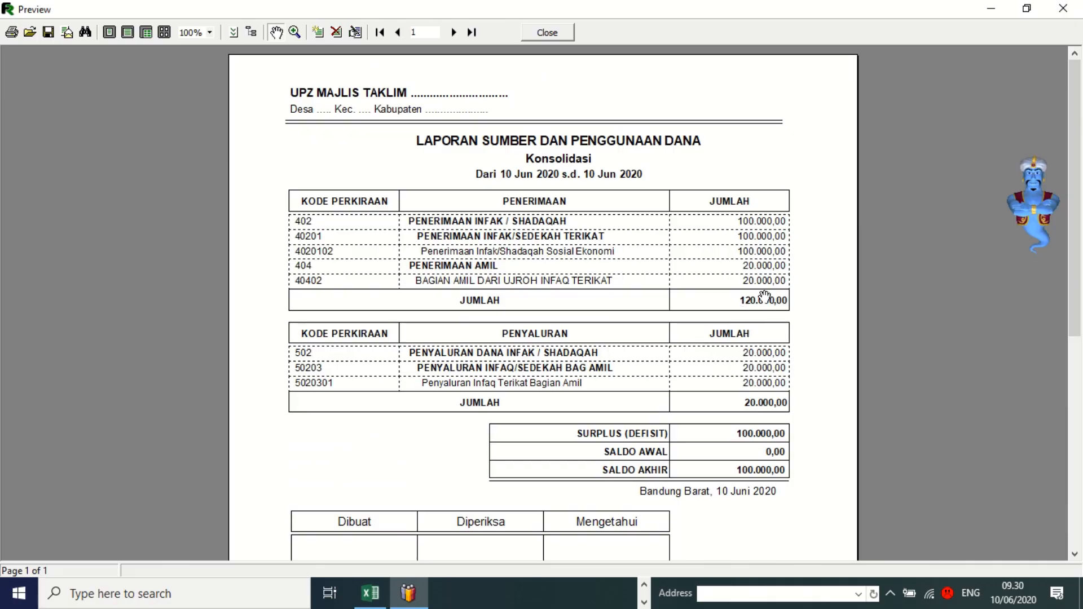
{"action": "left_click", "coordinate": [553, 32]}
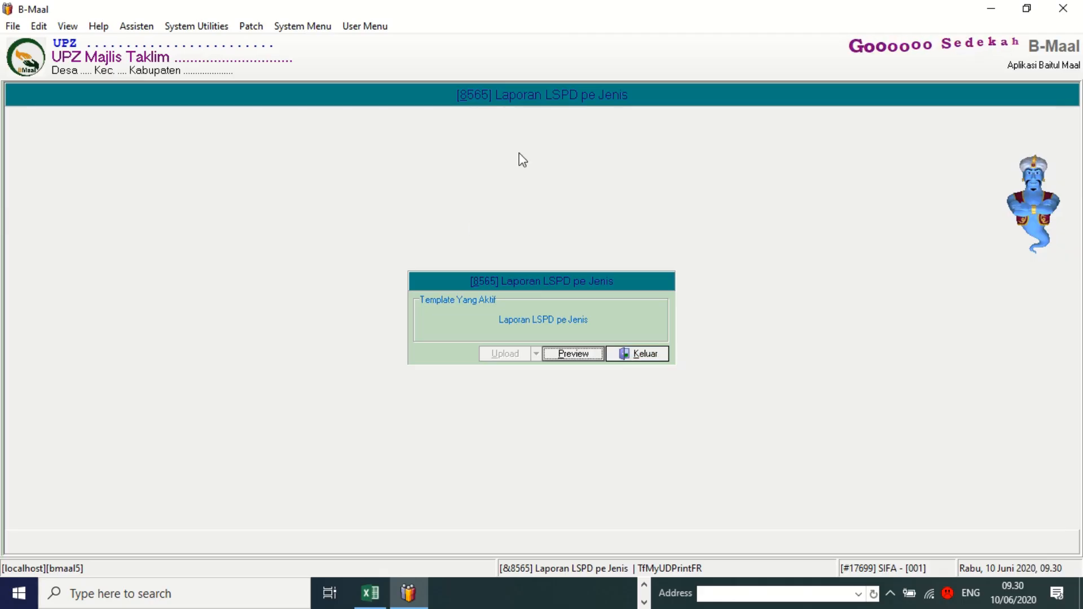
Close the LSPD form and preview Lap. Neraca [Harian] from 7. Laporan Akuntansi.
{"action": "left_click", "coordinate": [634, 356]}
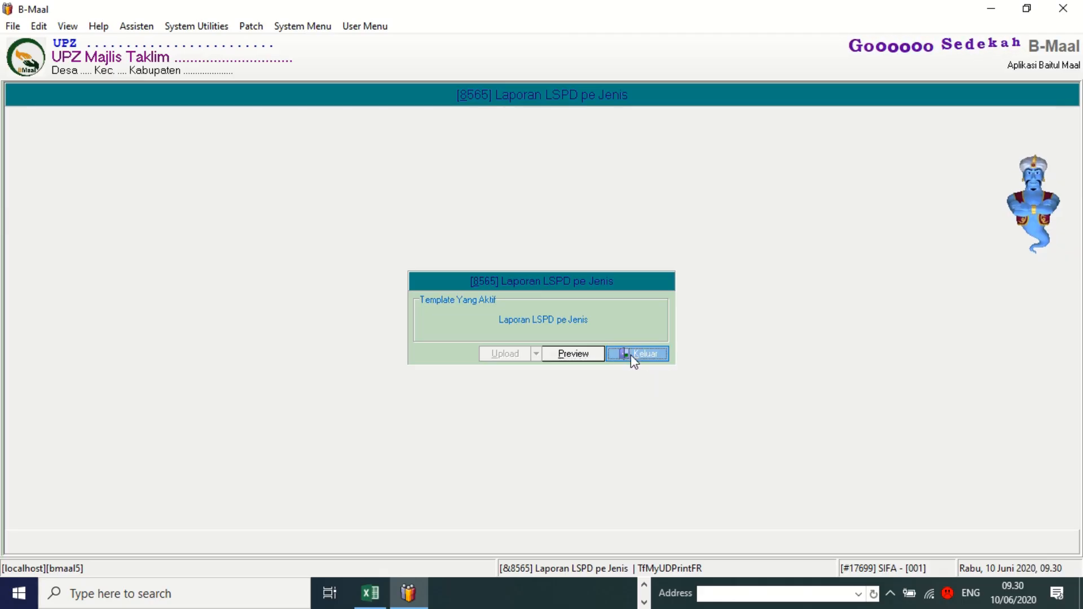
{"action": "left_click", "coordinate": [361, 26]}
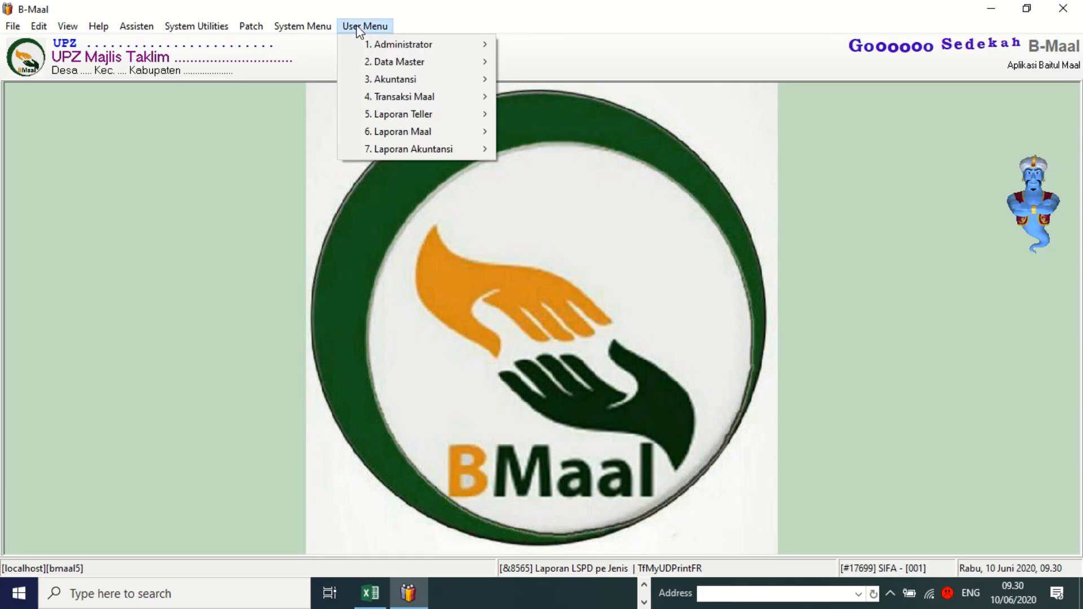
{"action": "mouse_move", "coordinate": [387, 150]}
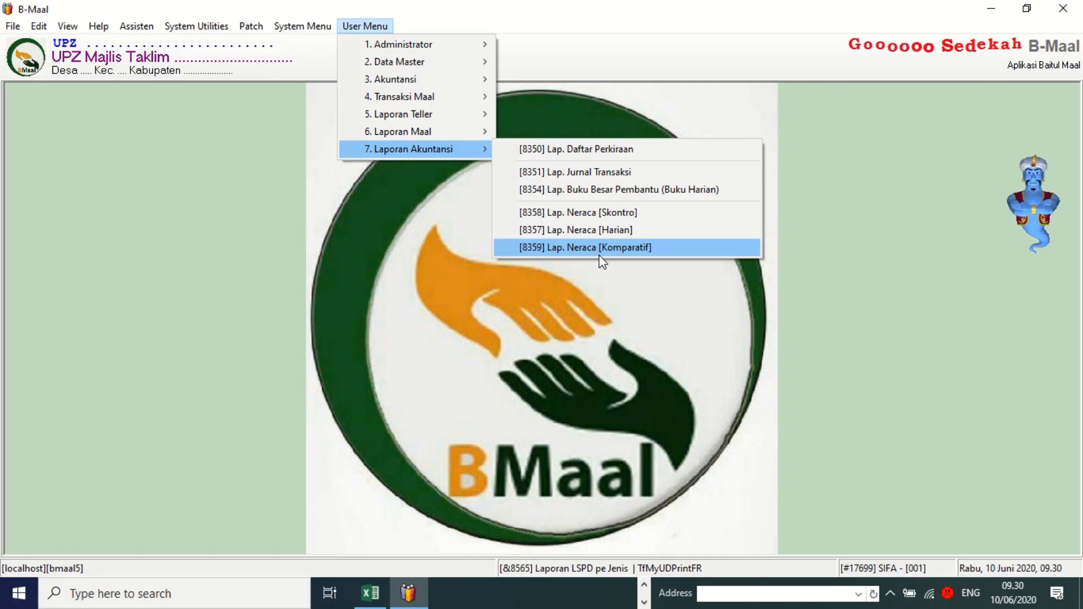
{"action": "left_click", "coordinate": [546, 234]}
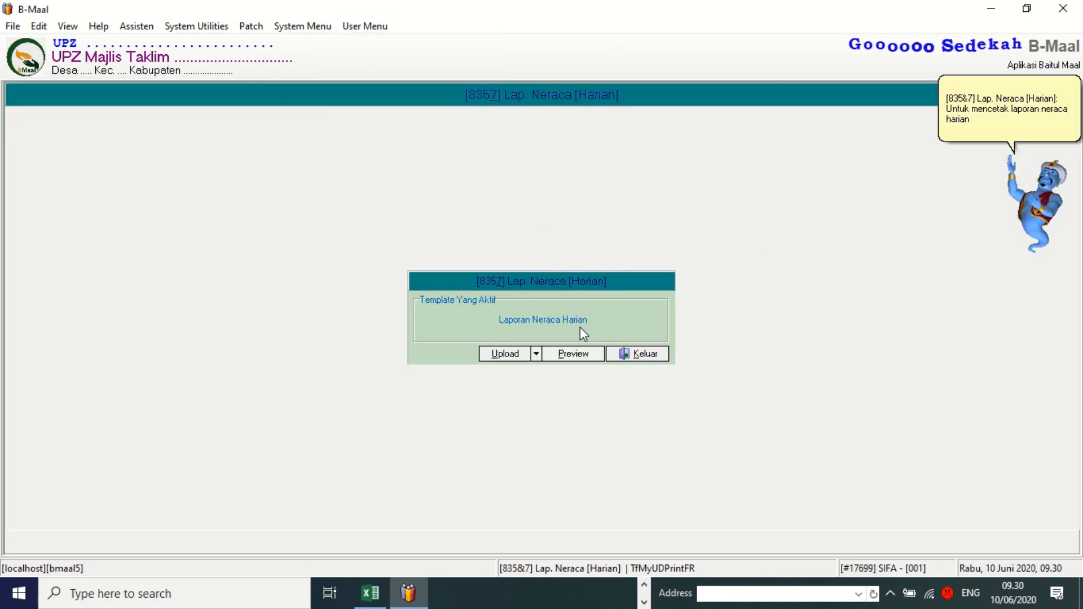
{"action": "left_click", "coordinate": [571, 355]}
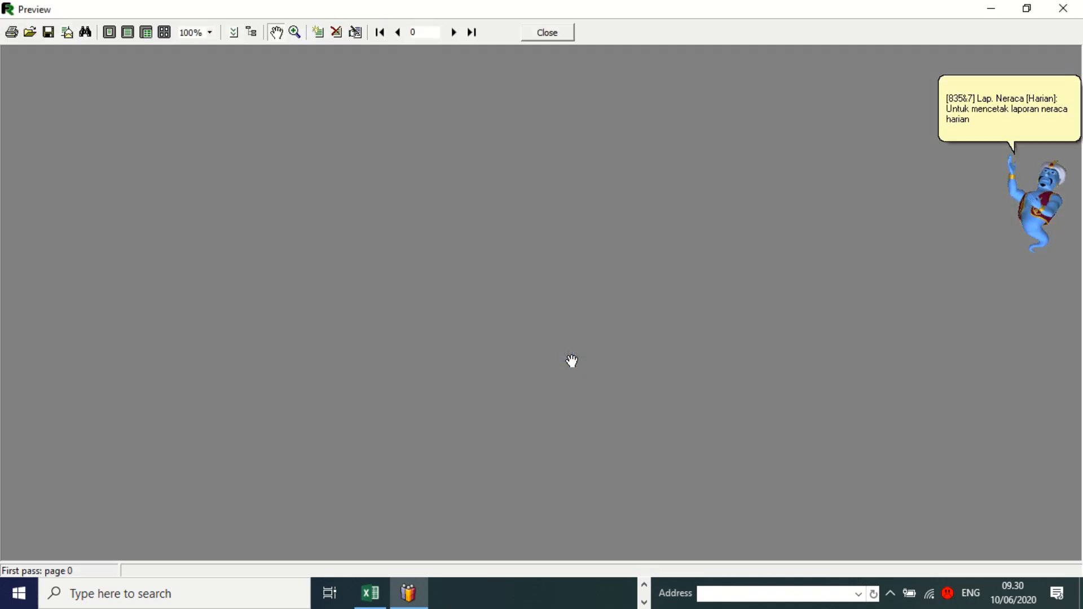
Accept Konsolidasi and the 10 June 2020 period, set Cetak Saldo Nol TIDAK, calculate levels 0 to 9.
{"action": "left_click", "coordinate": [599, 338]}
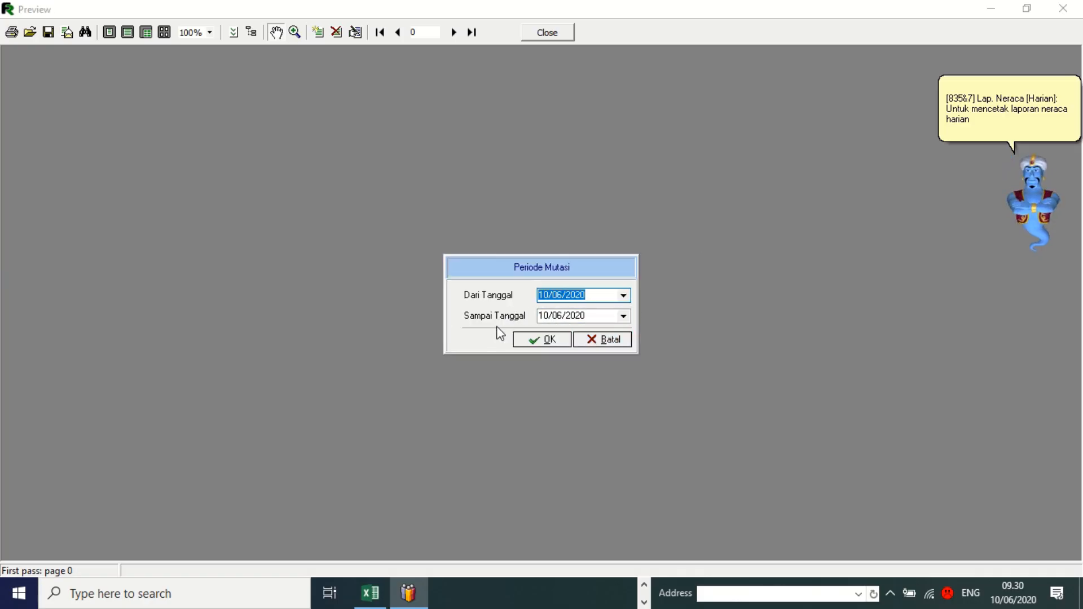
{"action": "left_click", "coordinate": [542, 337]}
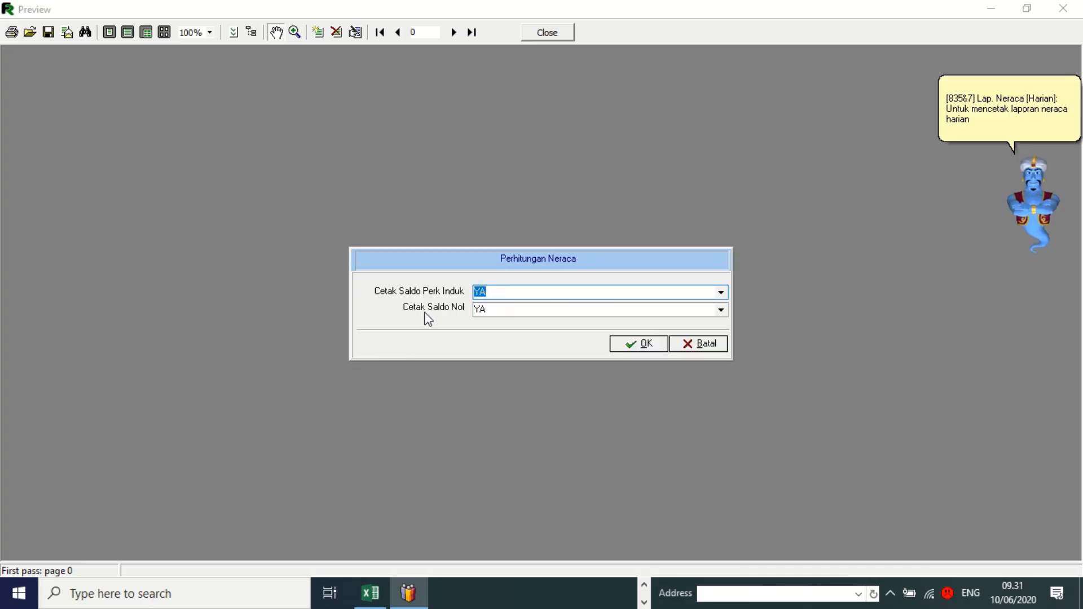
{"action": "left_click", "coordinate": [499, 313]}
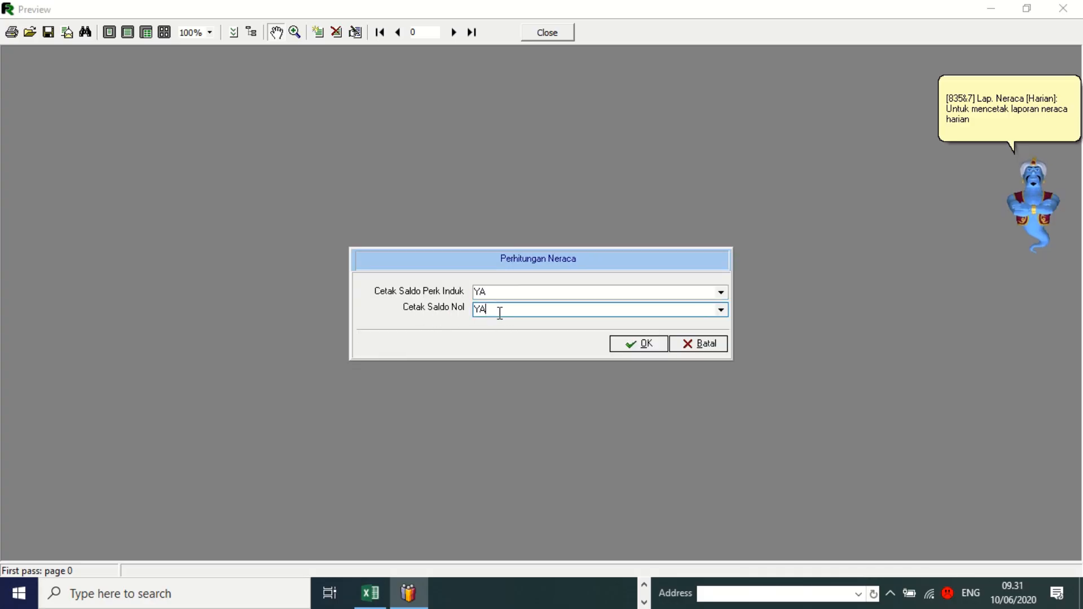
{"action": "key", "text": "Down"}
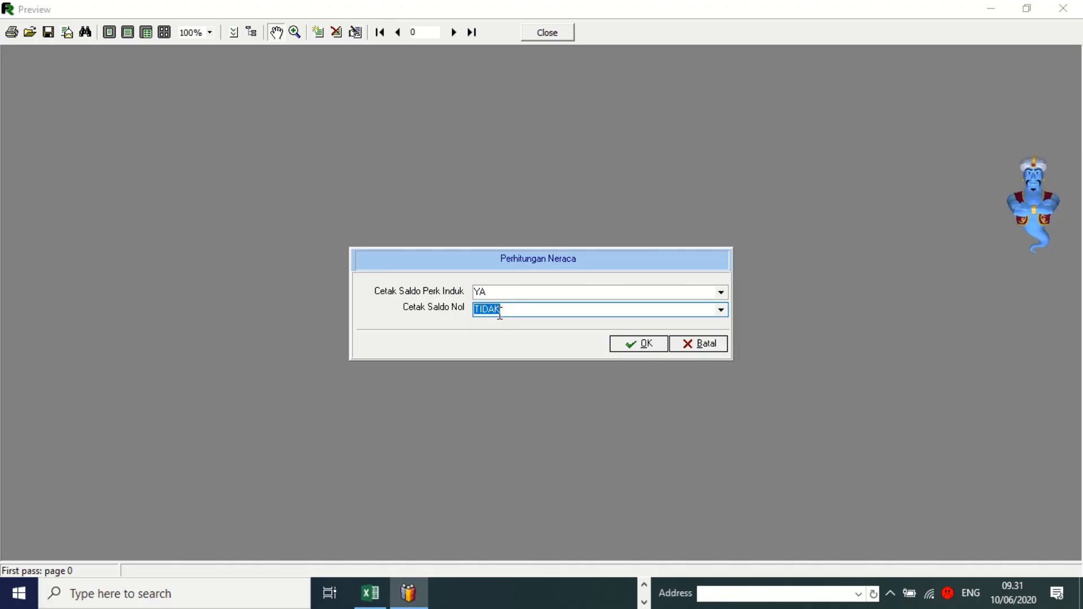
{"action": "left_click", "coordinate": [631, 343]}
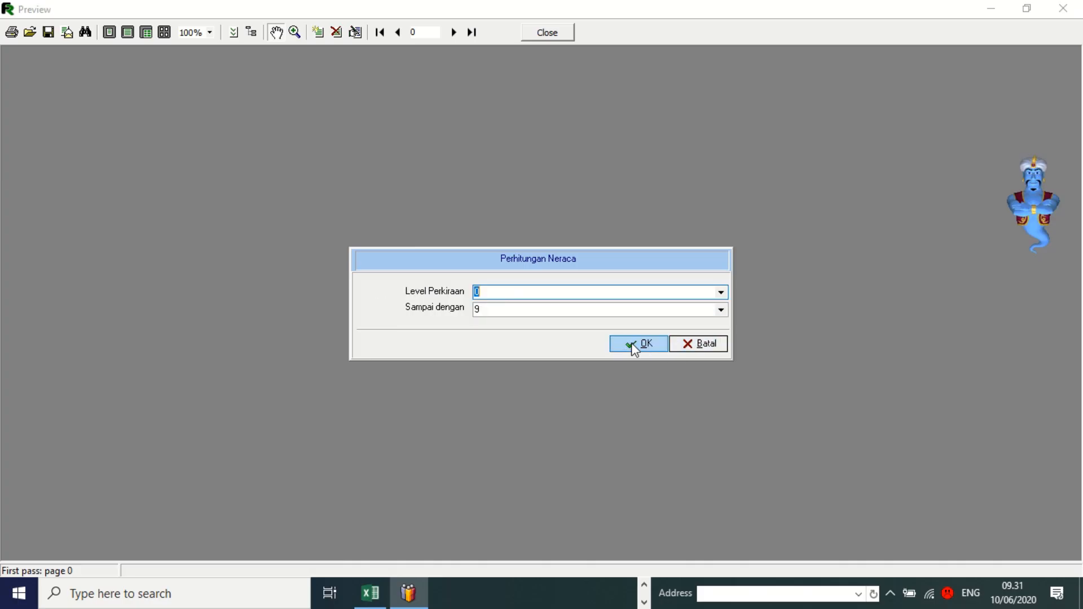
{"action": "left_click", "coordinate": [631, 343]}
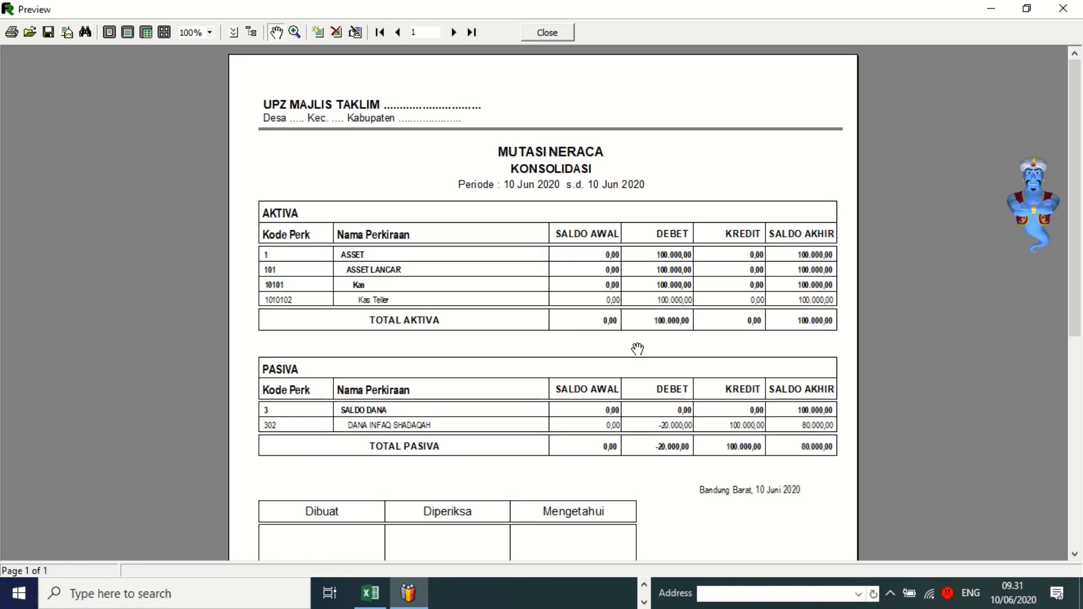
{"action": "scroll", "coordinate": [637, 349], "scroll_direction": "down", "scroll_amount": 4}
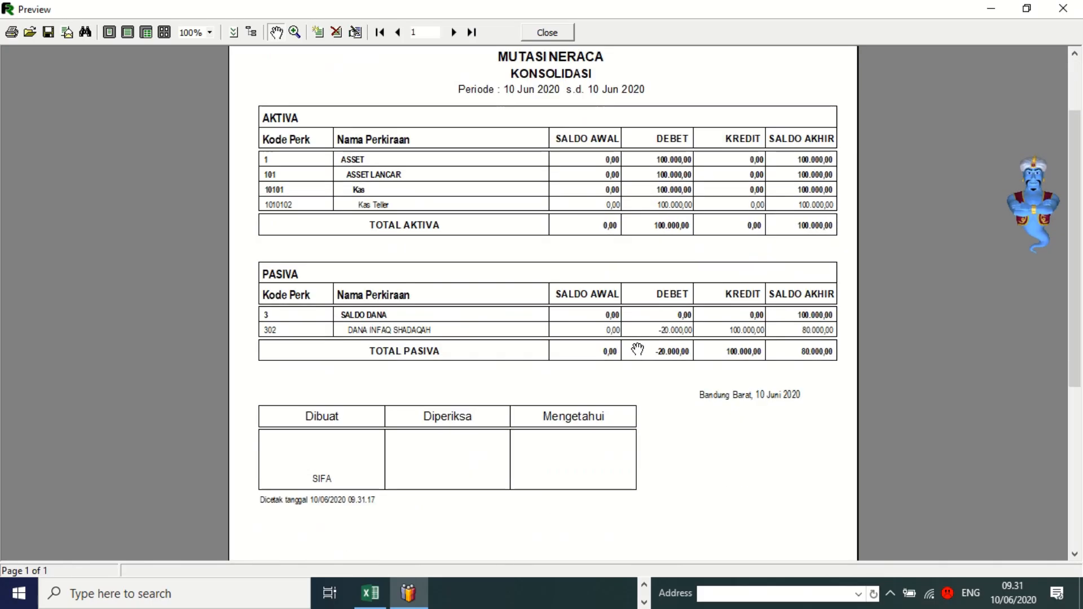
{"action": "scroll", "coordinate": [637, 349], "scroll_direction": "up", "scroll_amount": 4}
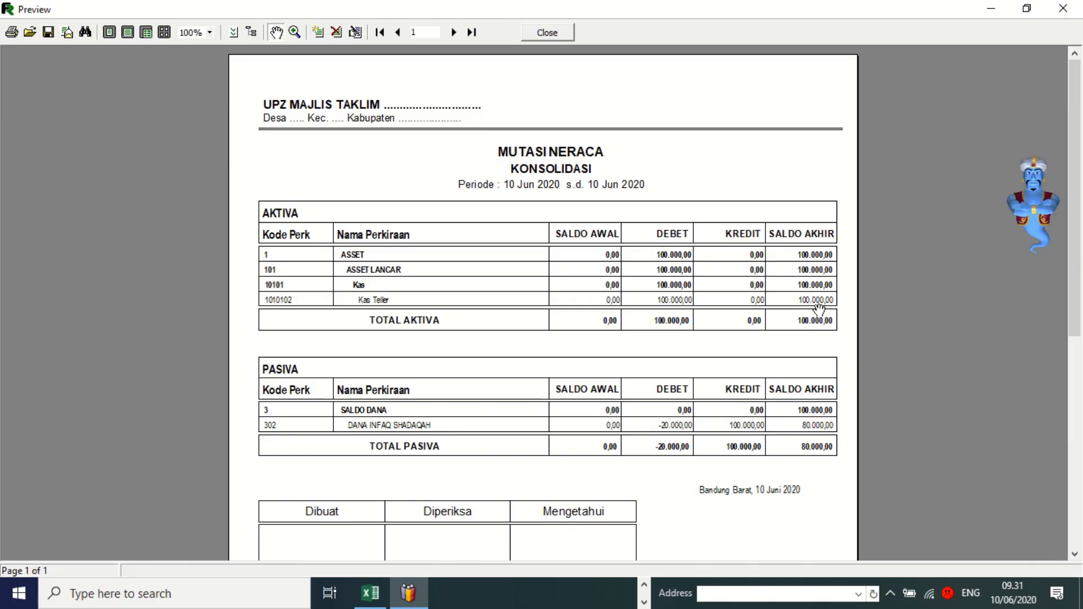
{"action": "left_click_drag", "start_coordinate": [815, 309], "coordinate": [811, 267]}
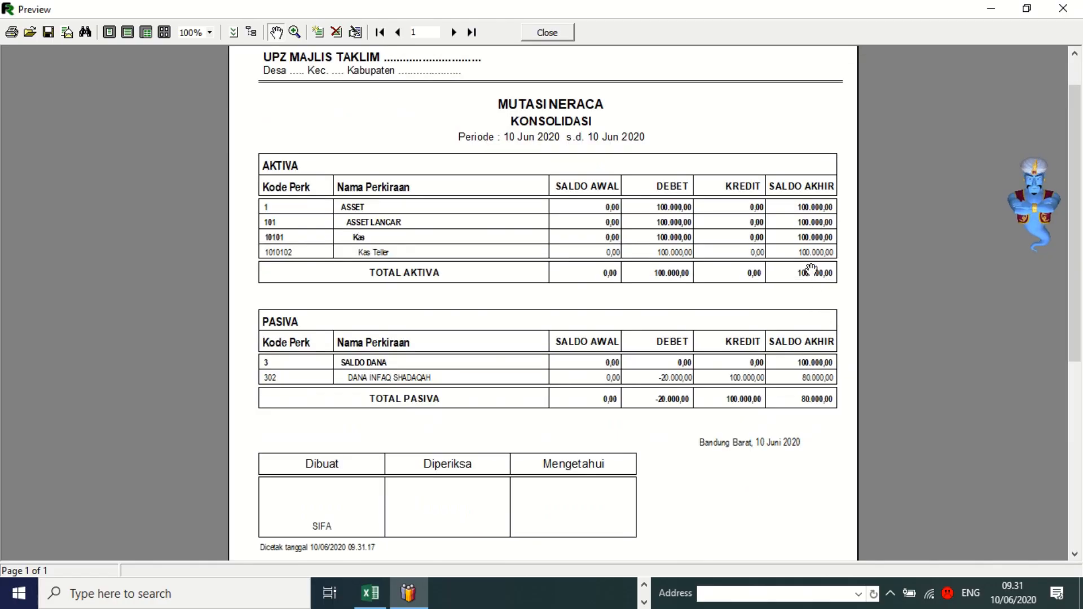
{"action": "scroll", "coordinate": [486, 323], "scroll_direction": "down", "scroll_amount": 1}
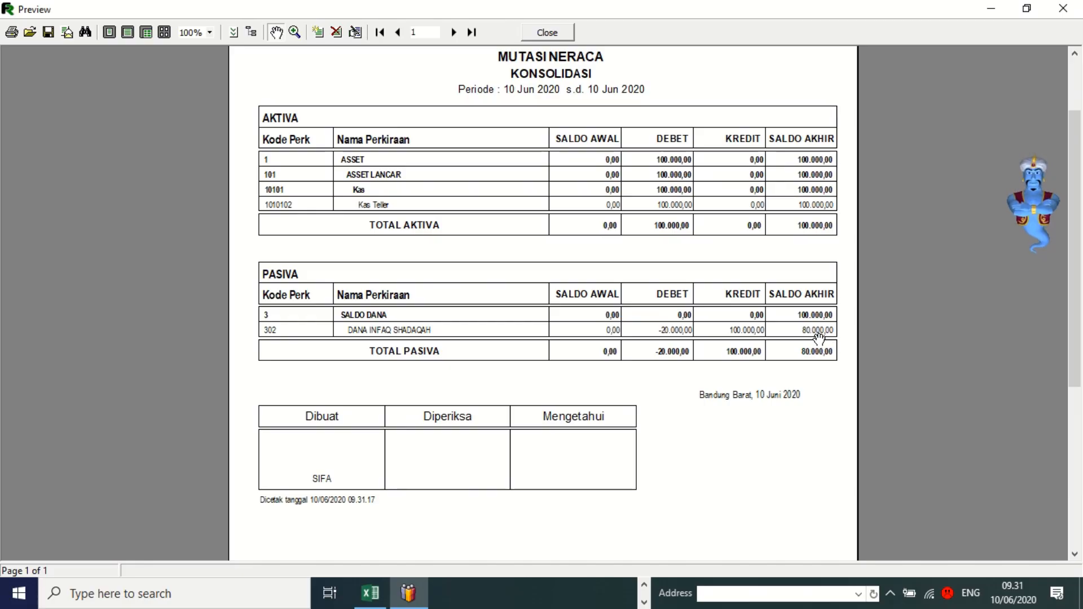
{"action": "scroll", "coordinate": [351, 441], "scroll_direction": "down", "scroll_amount": 2}
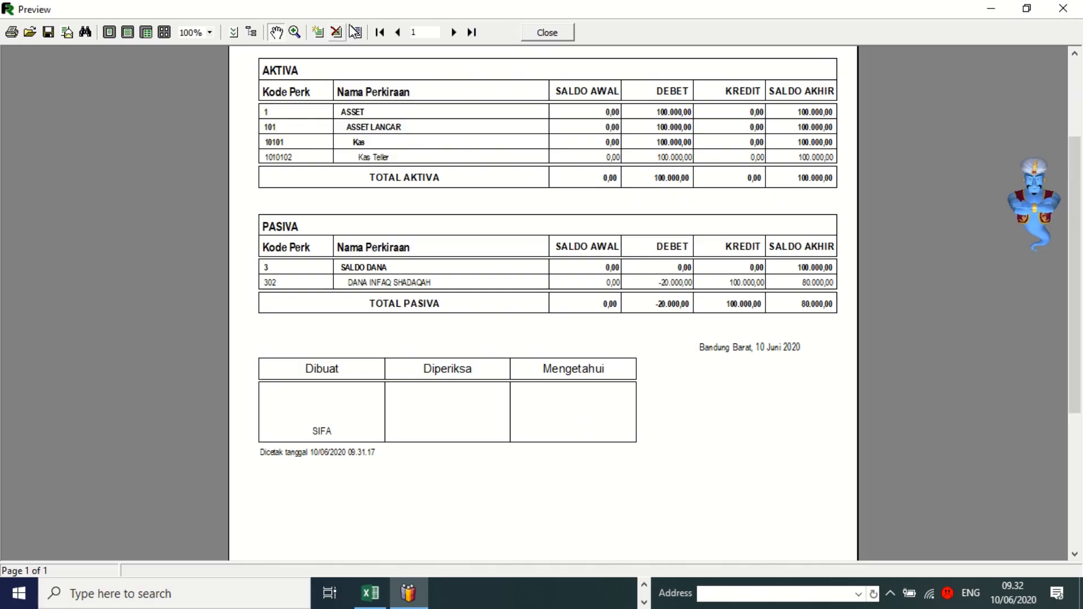
{"action": "scroll", "coordinate": [595, 199], "scroll_direction": "up", "scroll_amount": 3}
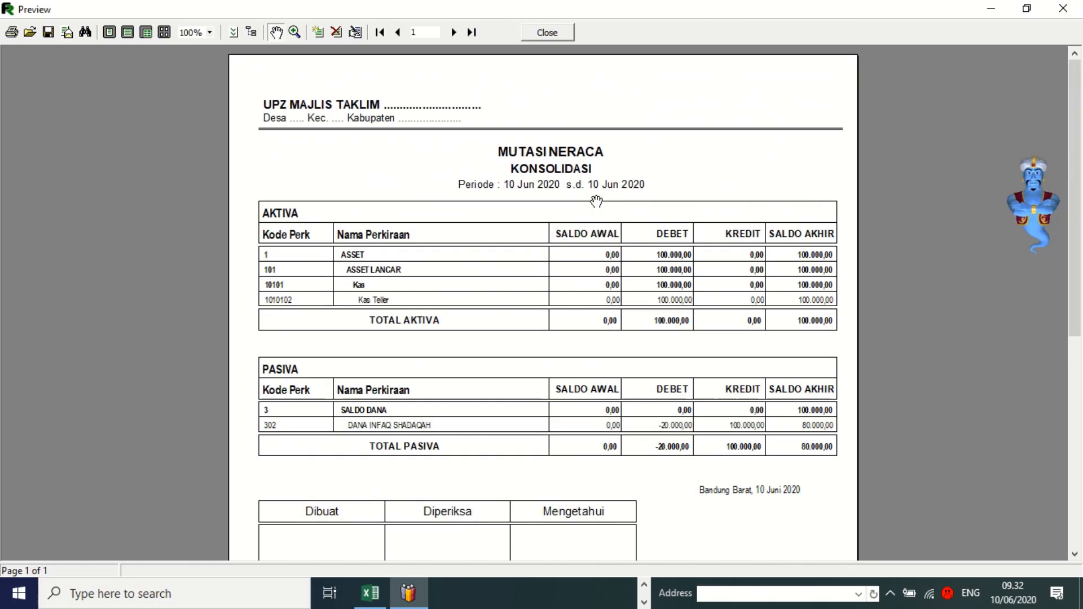
{"action": "scroll", "coordinate": [598, 247], "scroll_direction": "down", "scroll_amount": 1}
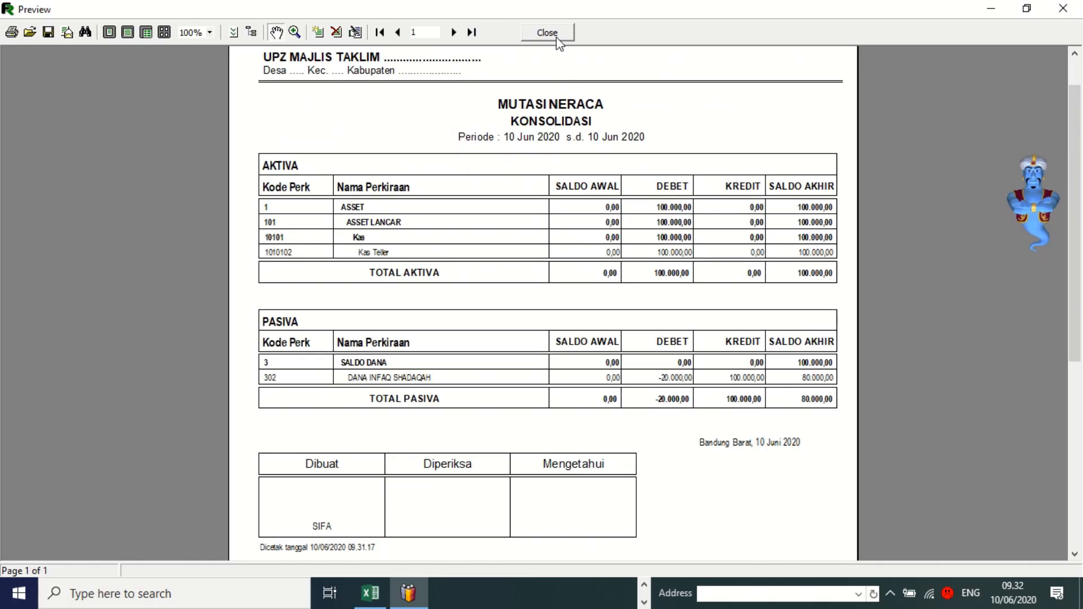
Close the daily balance report and open [8358] Lap. Neraca [Skontro] from 7. Laporan Akuntansi.
{"action": "left_click", "coordinate": [546, 32]}
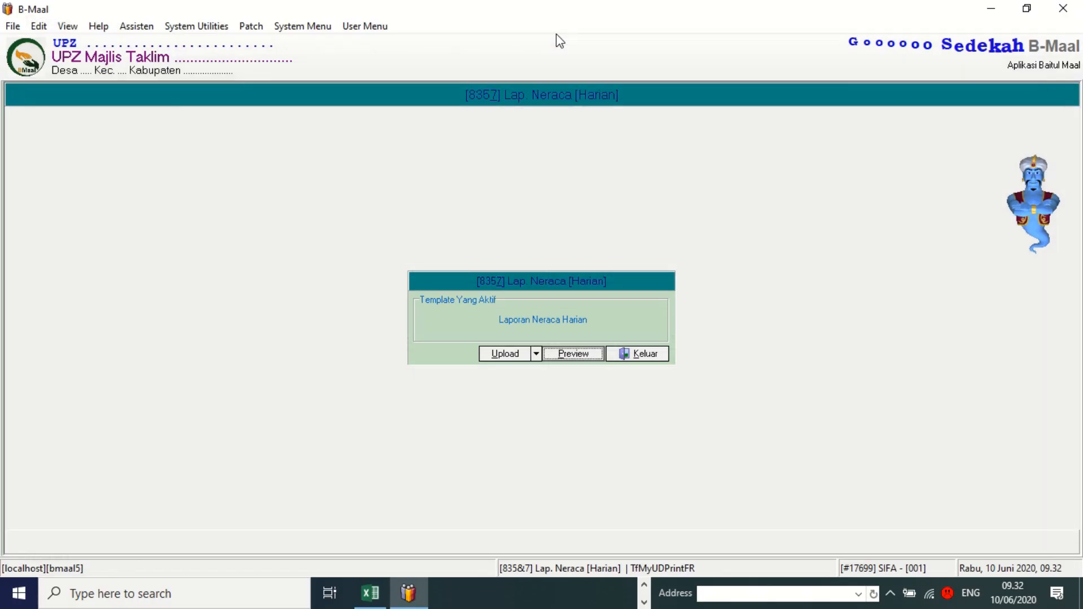
{"action": "left_click", "coordinate": [663, 355]}
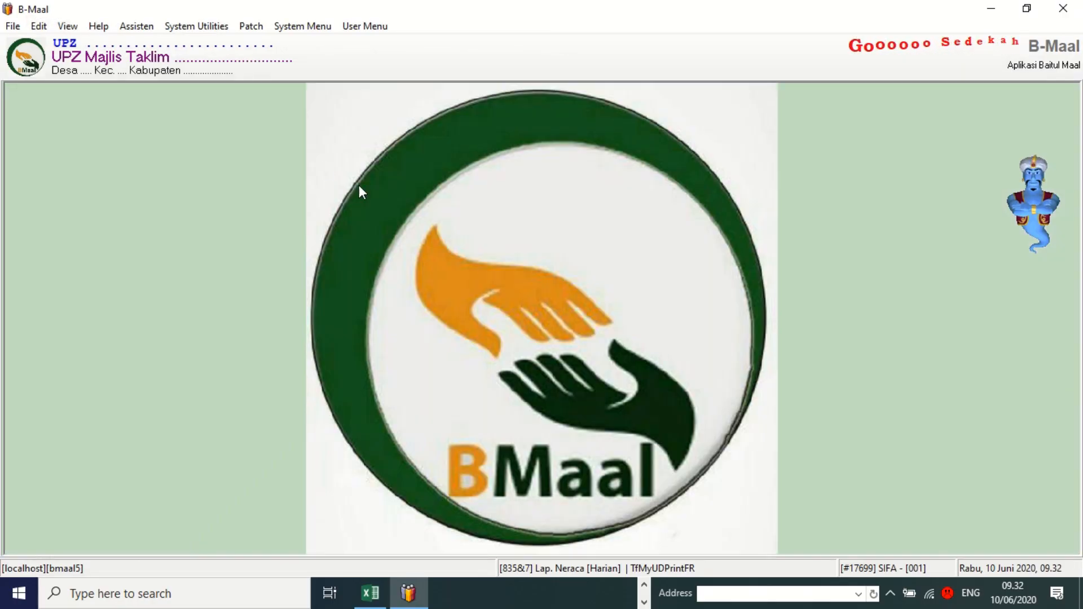
{"action": "left_click", "coordinate": [368, 27]}
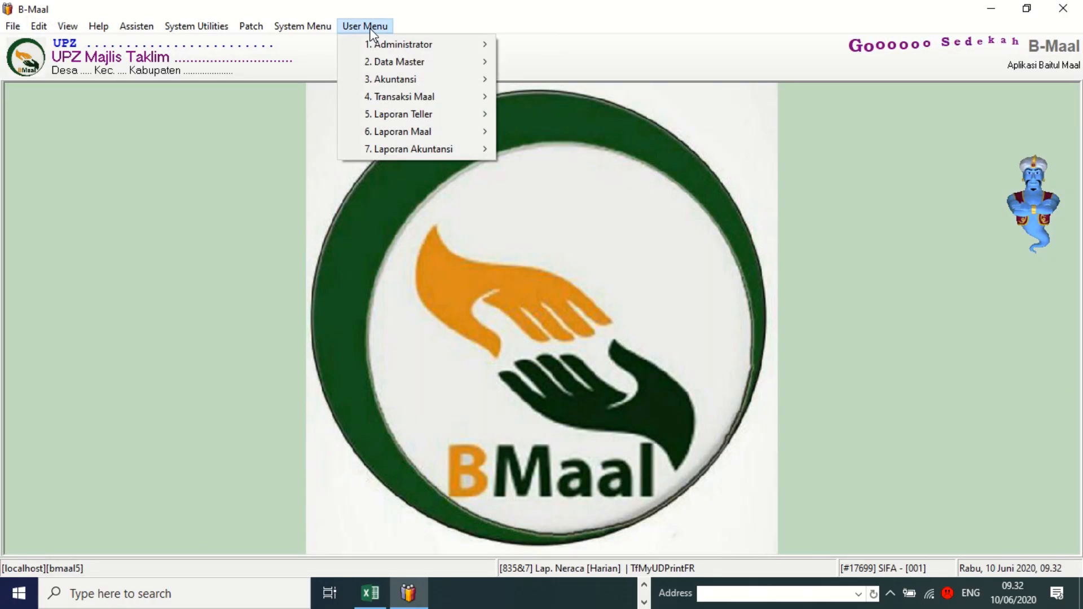
{"action": "mouse_move", "coordinate": [420, 136]}
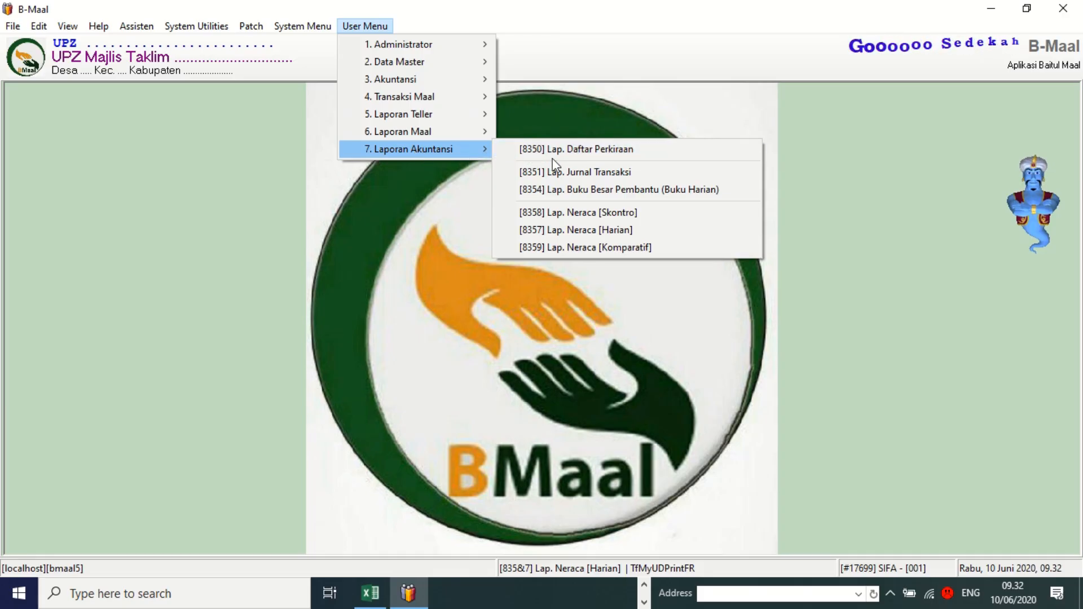
{"action": "left_click", "coordinate": [568, 220]}
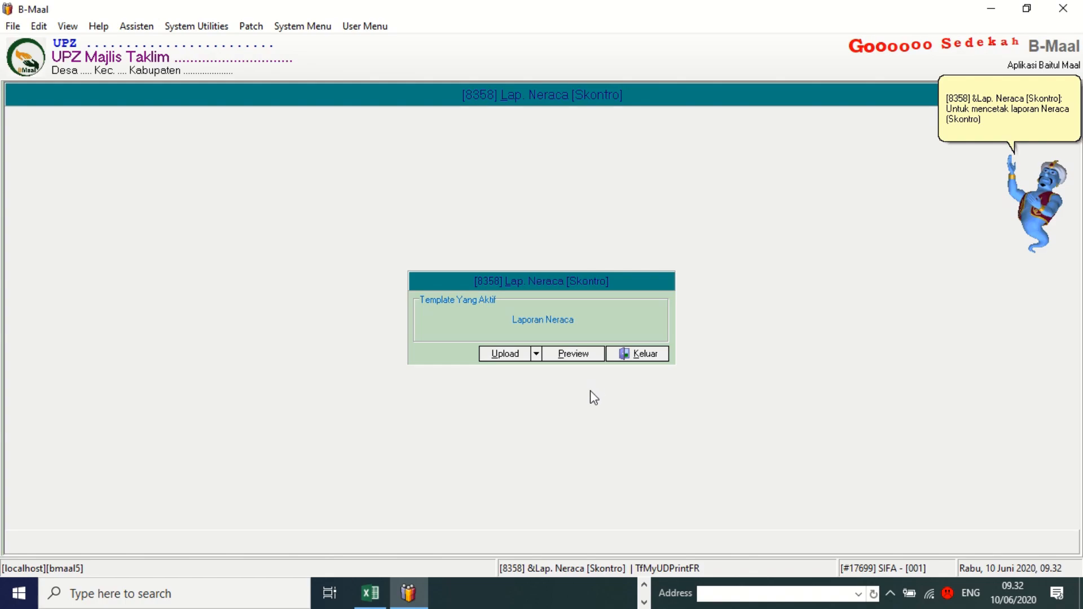
Generate the consolidated Neraca for 10/06/2020, Cetak Saldo Nol TIDAK, account levels 0 to 9.
{"action": "left_click", "coordinate": [560, 360]}
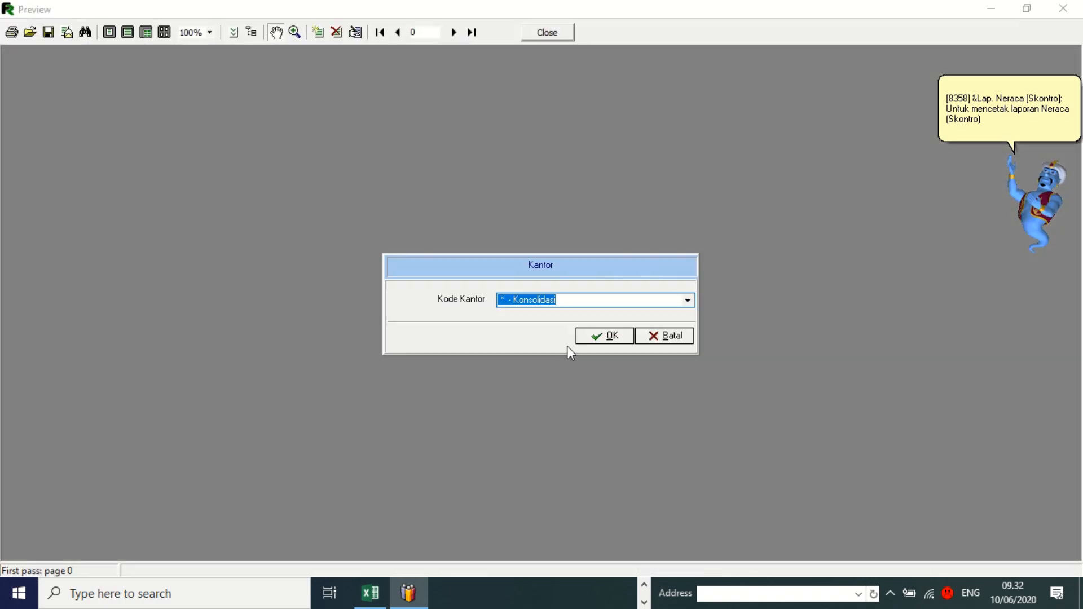
{"action": "left_click", "coordinate": [612, 337]}
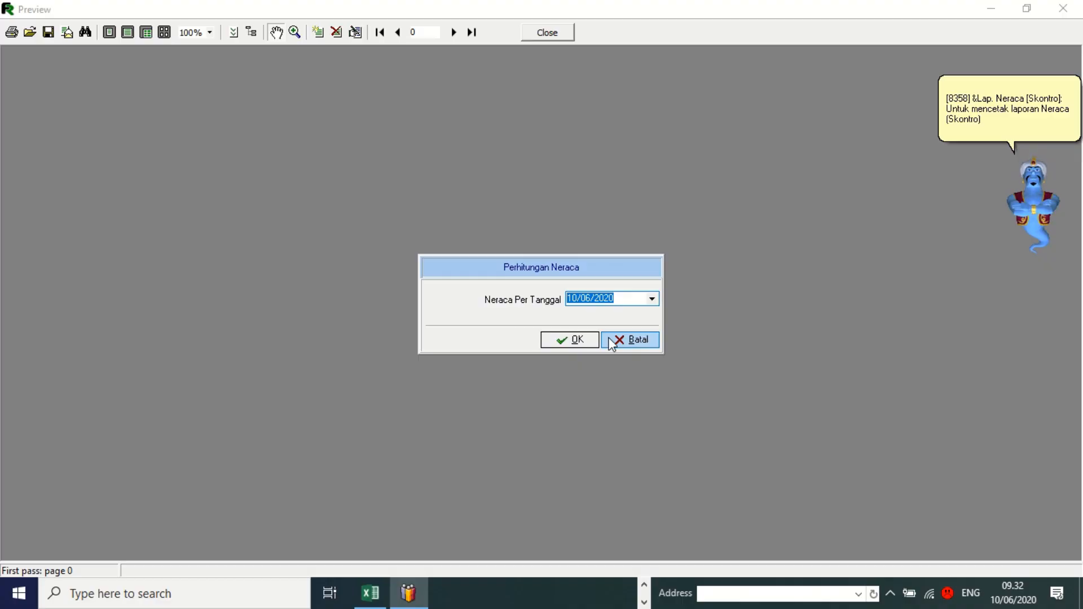
{"action": "left_click", "coordinate": [564, 340]}
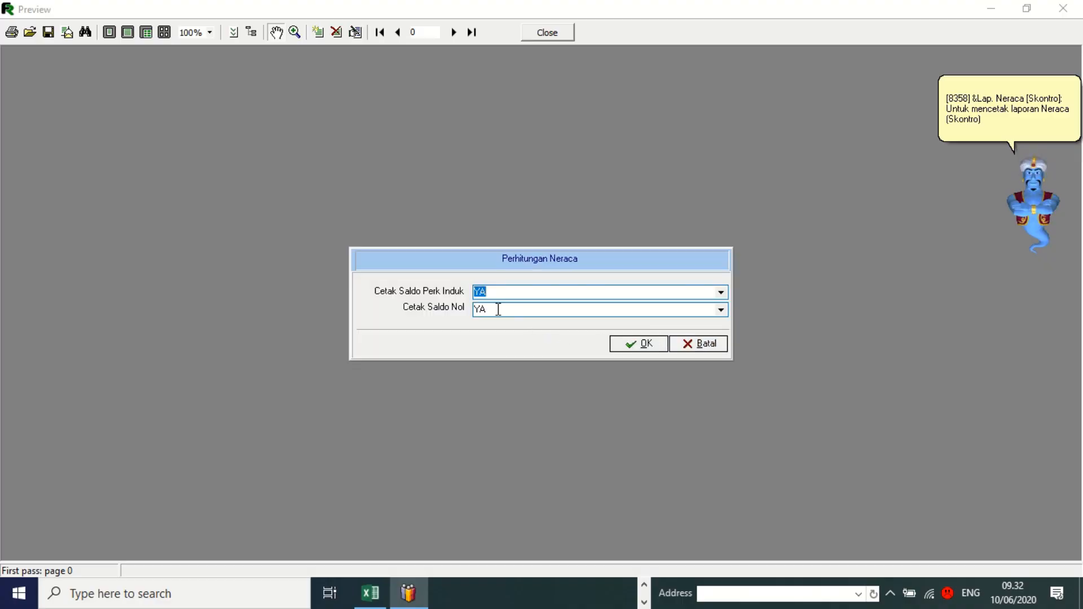
{"action": "left_click", "coordinate": [498, 309]}
{"action": "key", "text": "Down"}
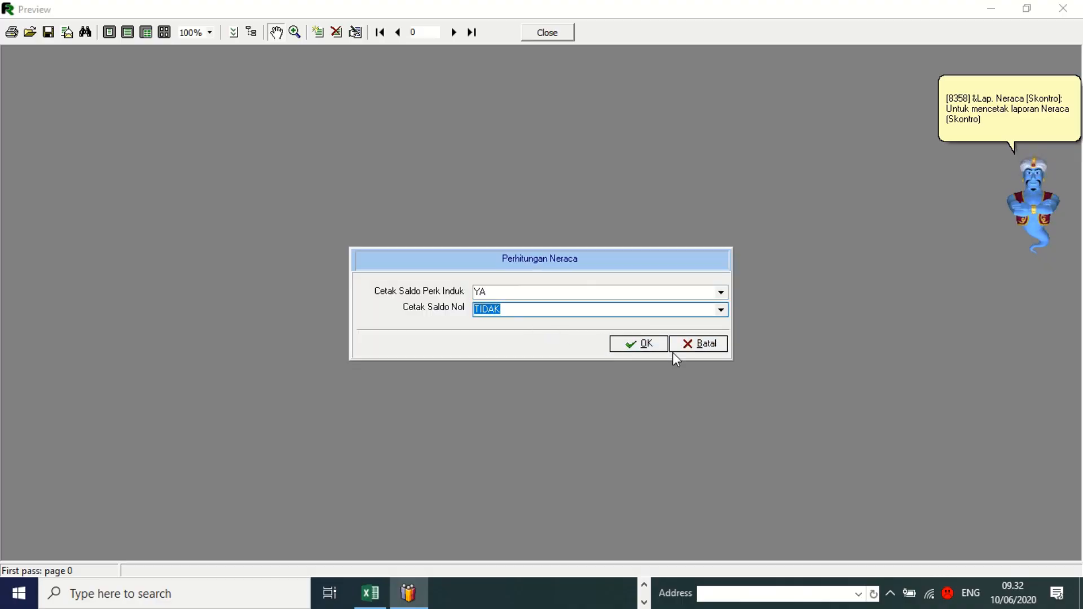
{"action": "left_click", "coordinate": [640, 348]}
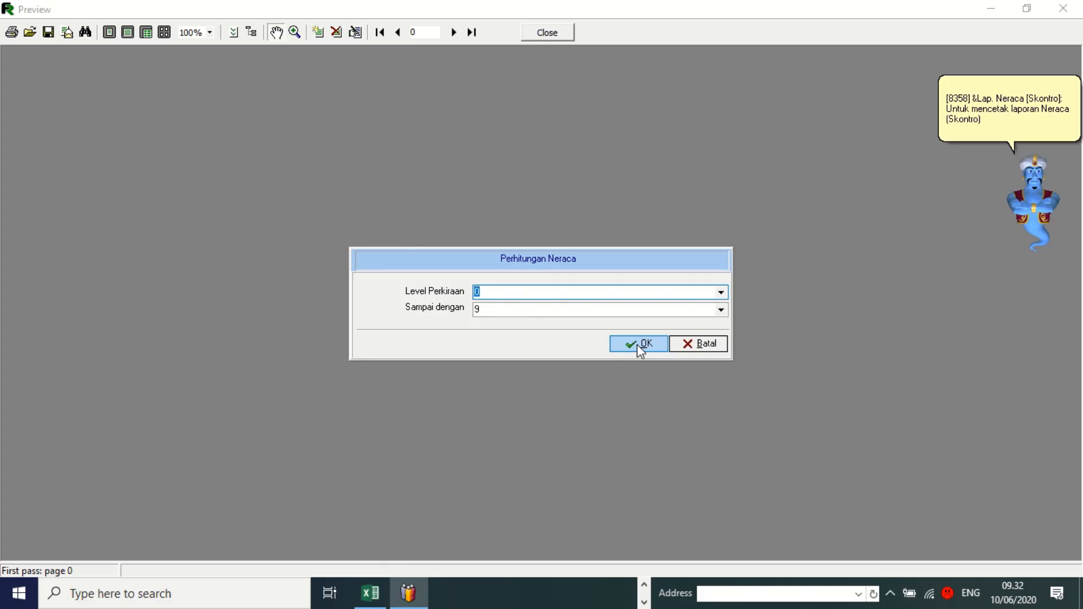
{"action": "left_click", "coordinate": [638, 345]}
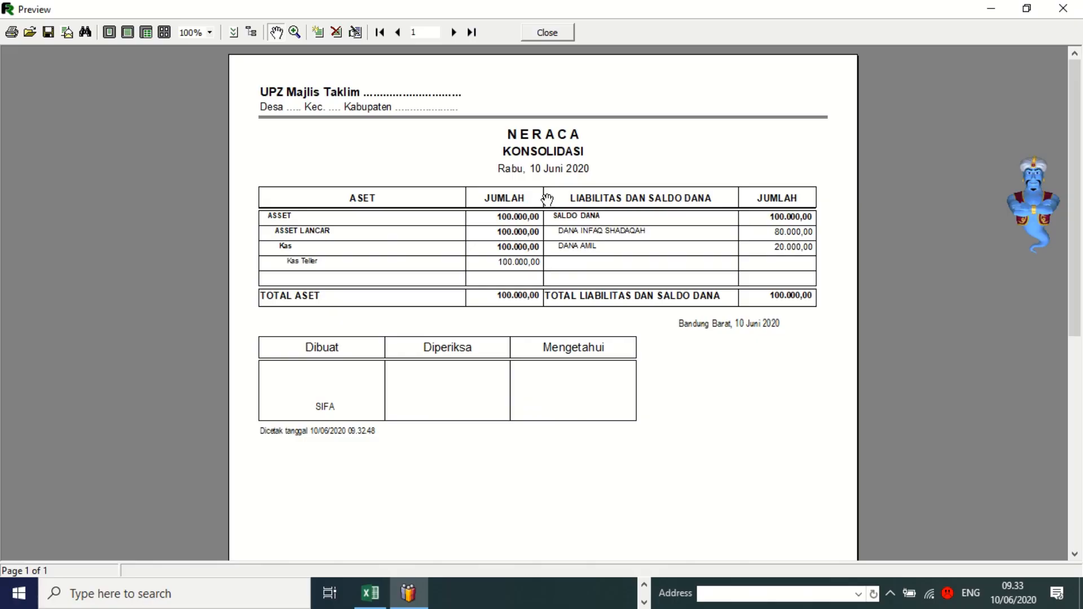
Close the balance sheet report and start a preview of [8351] Lap. Jurnal Transaksi.
{"action": "left_click", "coordinate": [567, 32]}
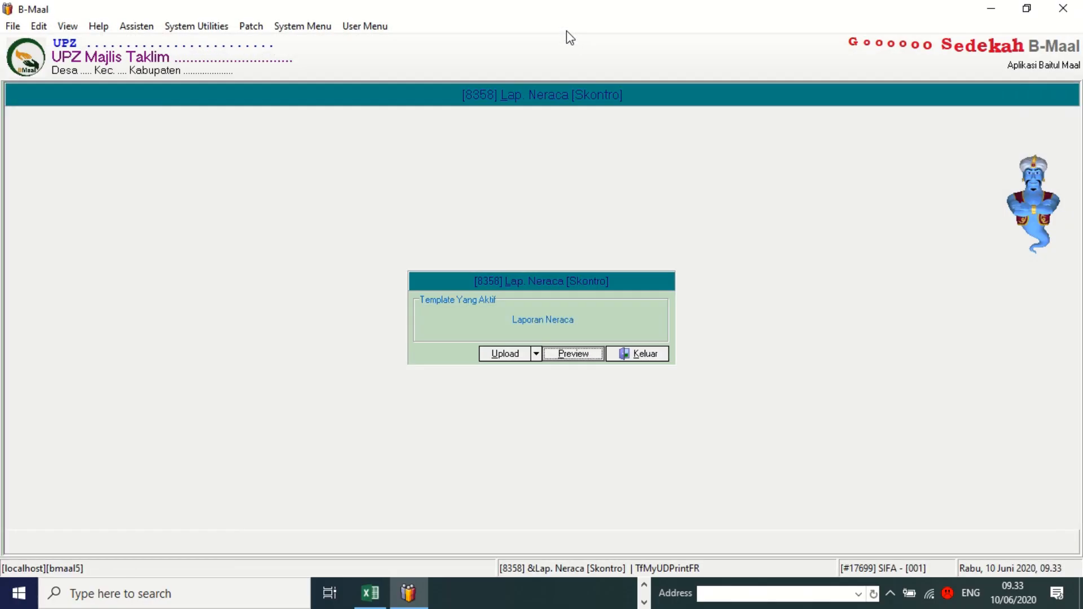
{"action": "left_click", "coordinate": [644, 353]}
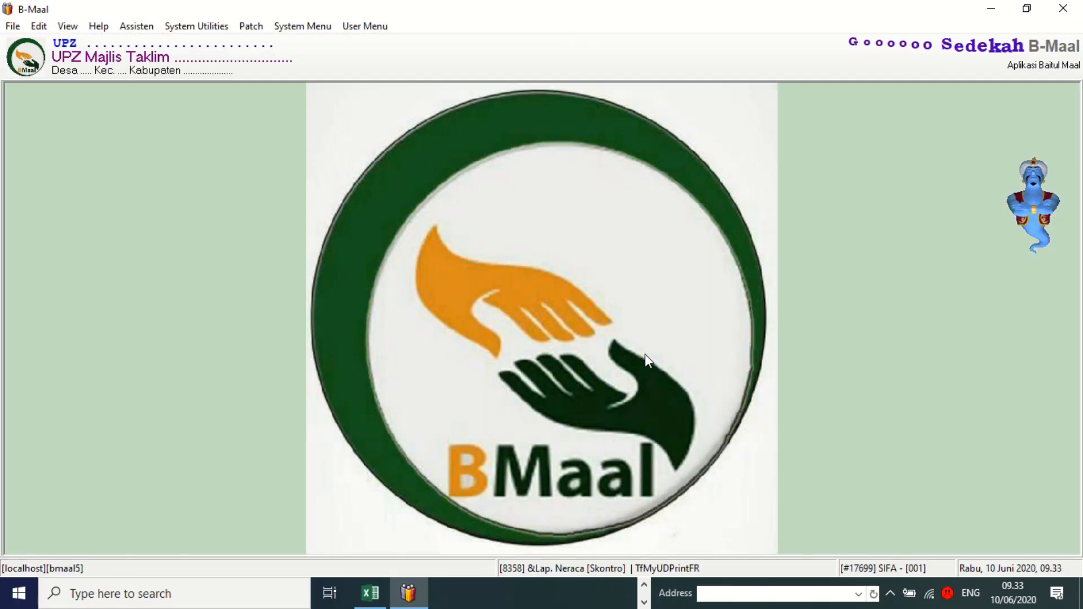
{"action": "left_click", "coordinate": [365, 29]}
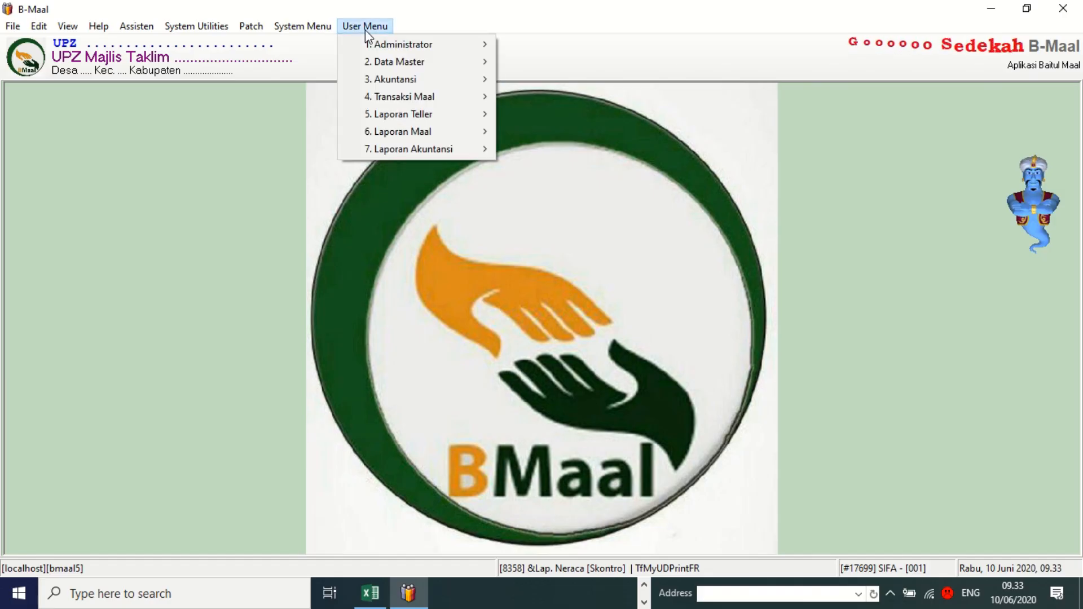
{"action": "mouse_move", "coordinate": [388, 100]}
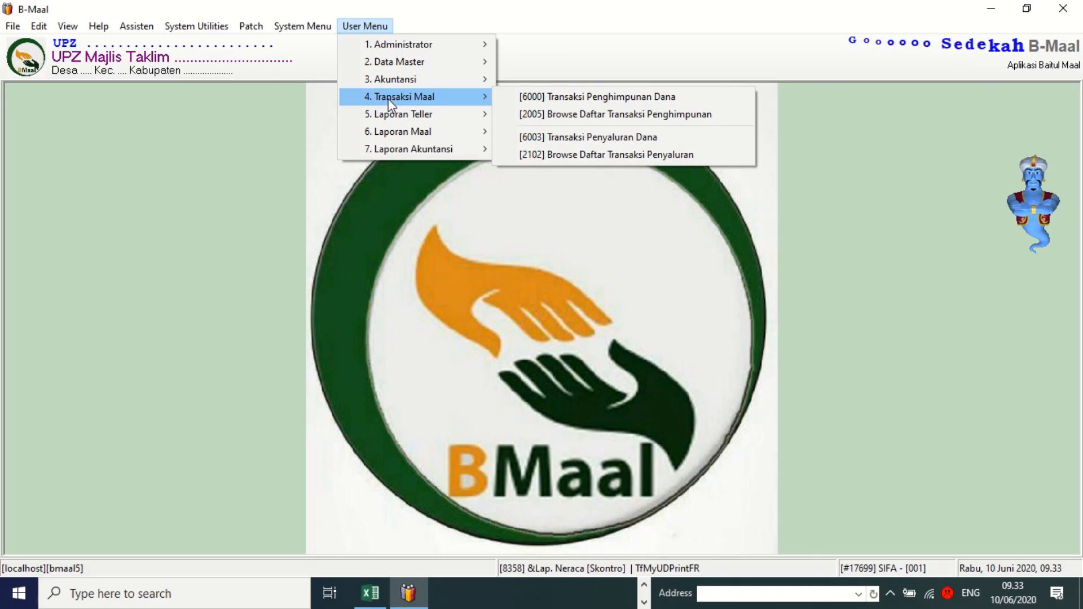
{"action": "mouse_move", "coordinate": [408, 154]}
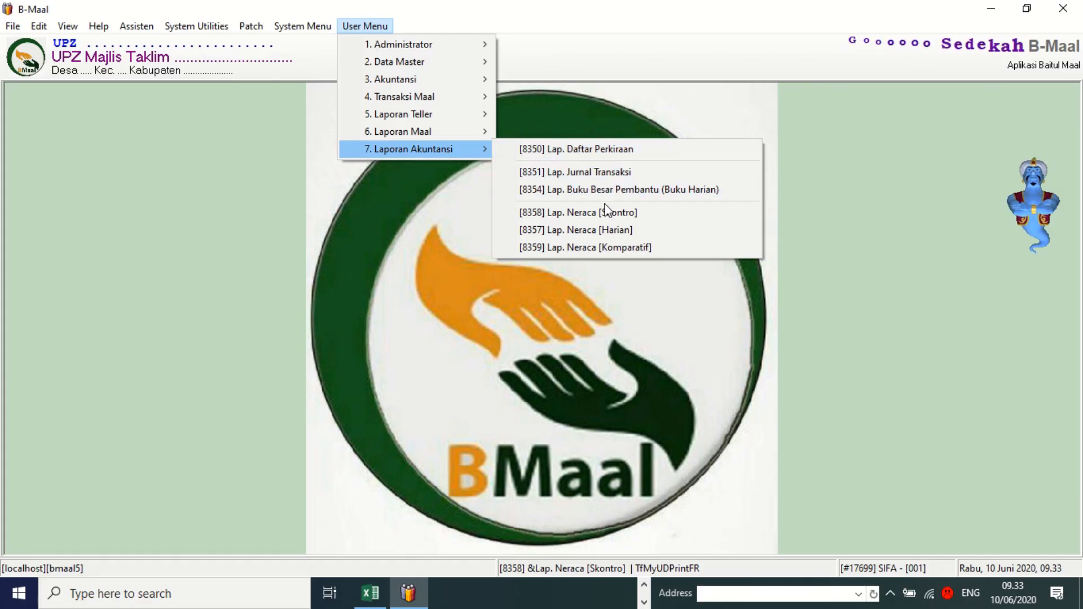
{"action": "left_click", "coordinate": [559, 172]}
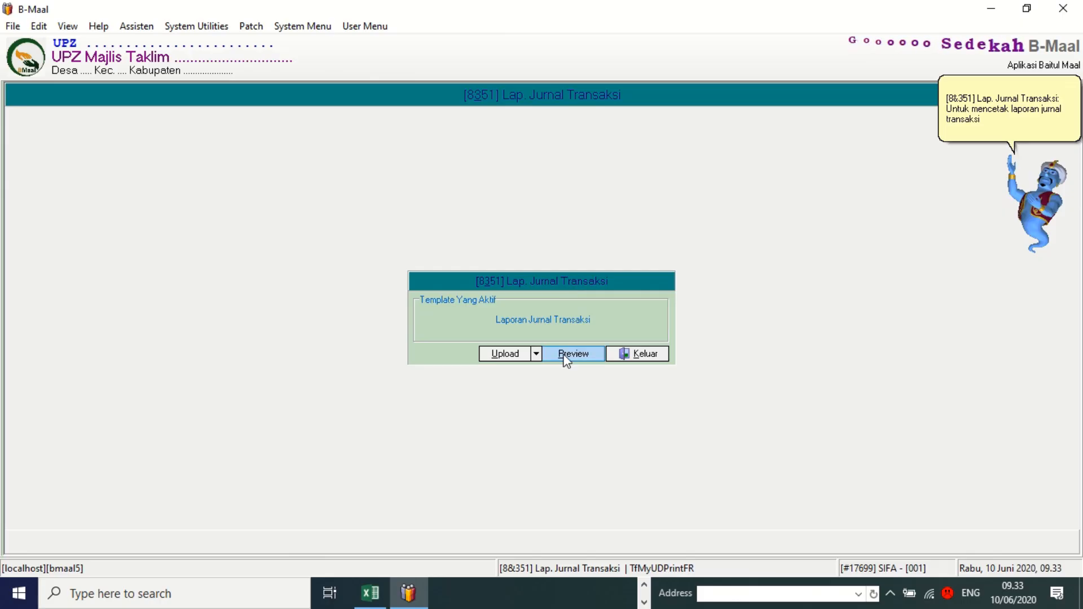
{"action": "left_click", "coordinate": [564, 356]}
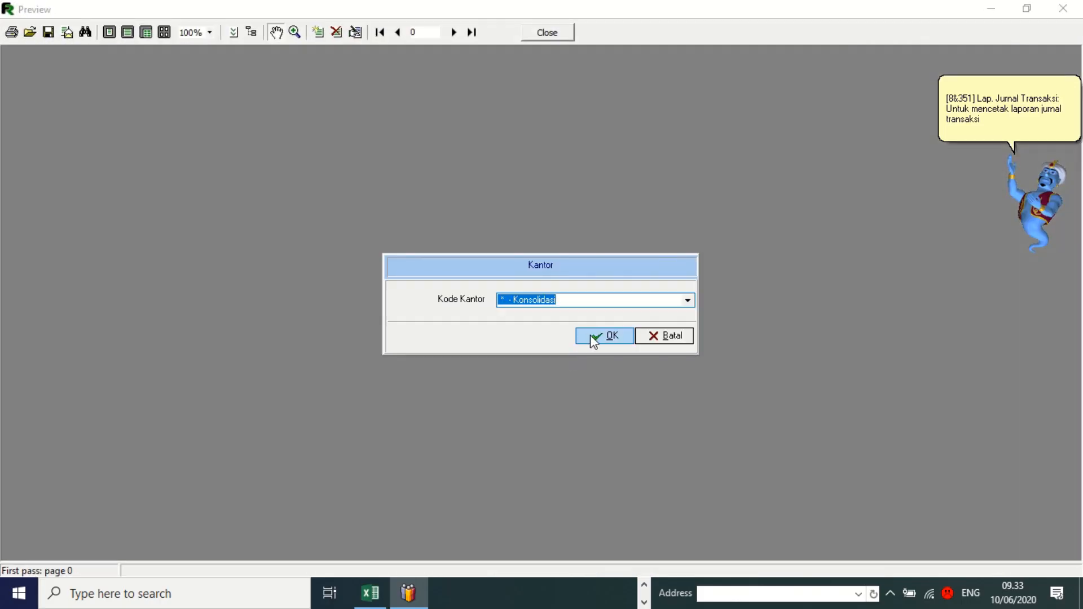
Generate the consolidated journal for all users and transaction types from 10/06/2020, then close it.
{"action": "left_click", "coordinate": [589, 334]}
{"action": "left_click", "coordinate": [590, 334]}
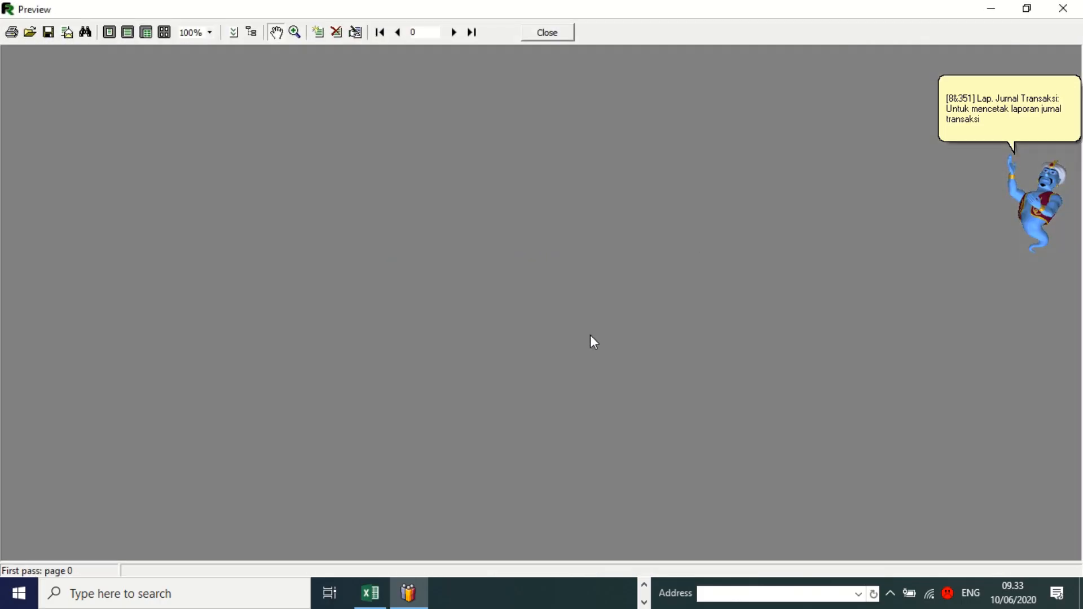
{"action": "left_click", "coordinate": [627, 293]}
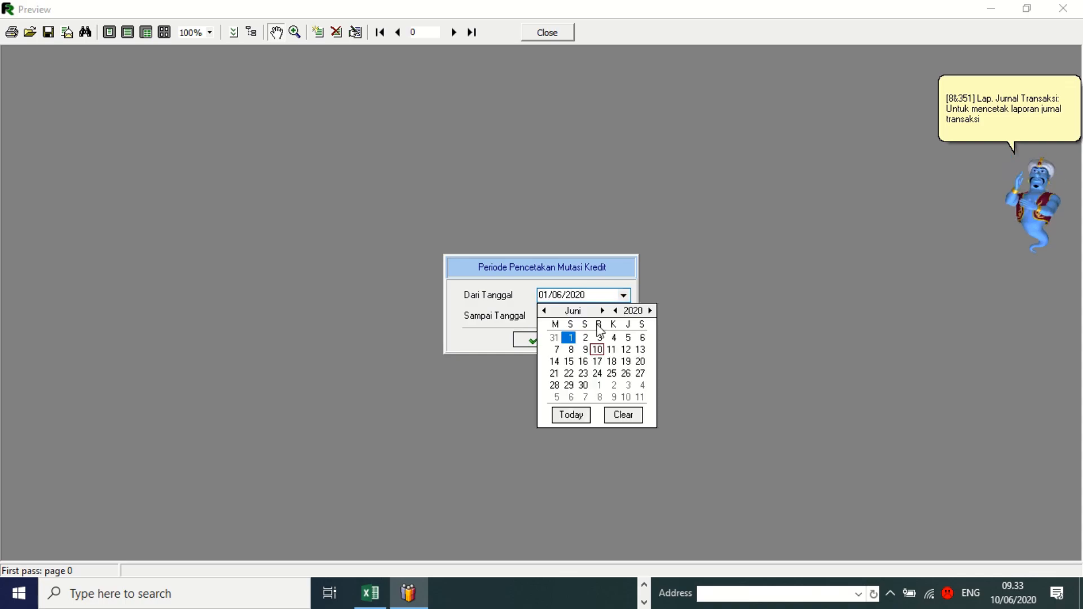
{"action": "left_click", "coordinate": [570, 417]}
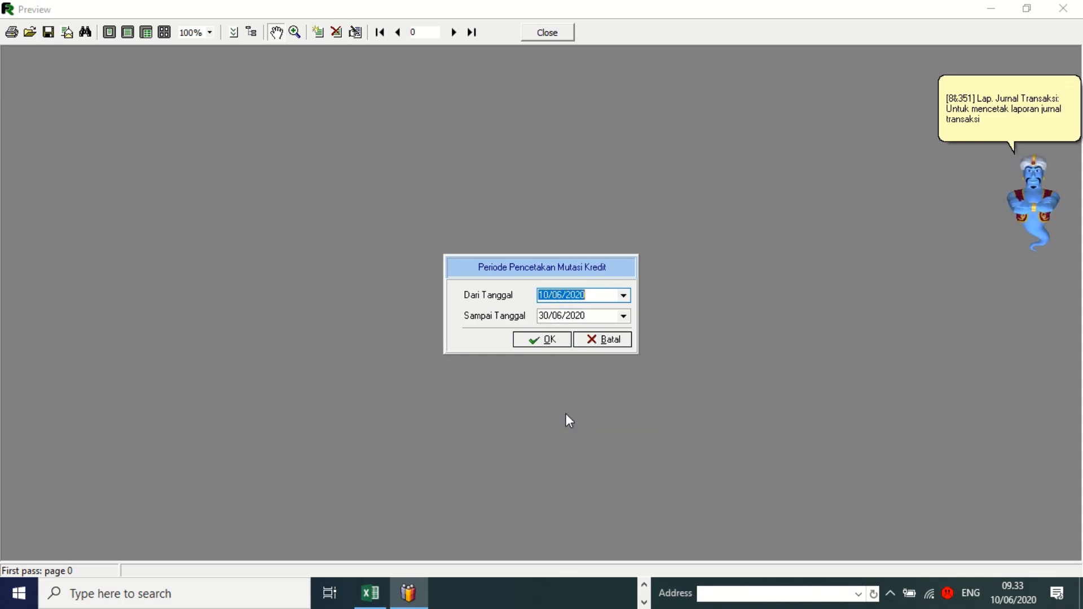
{"action": "left_click", "coordinate": [623, 316]}
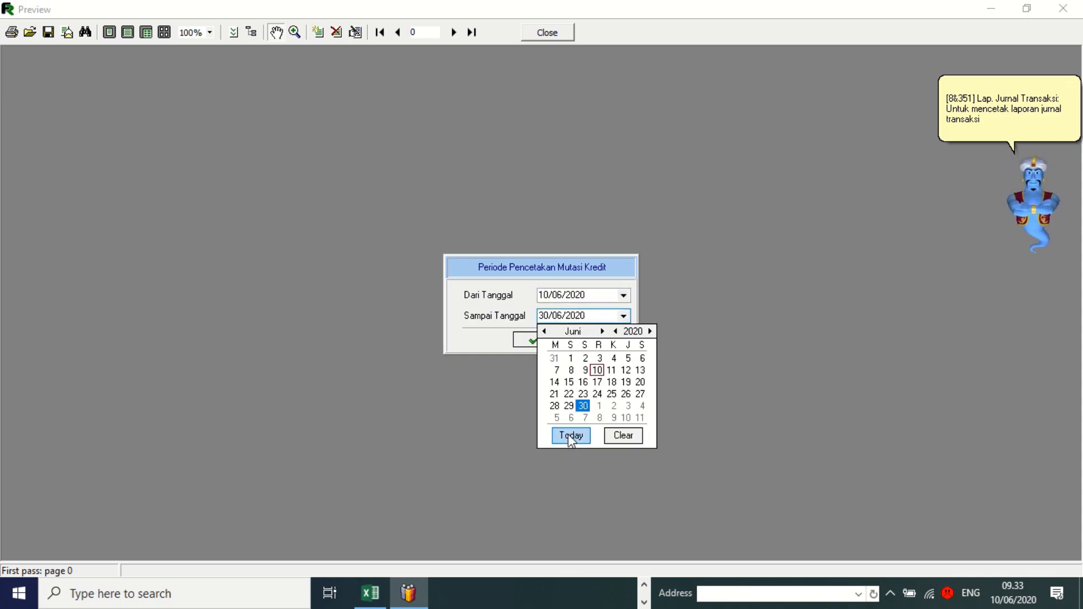
{"action": "left_click", "coordinate": [570, 436]}
{"action": "left_click", "coordinate": [539, 339]}
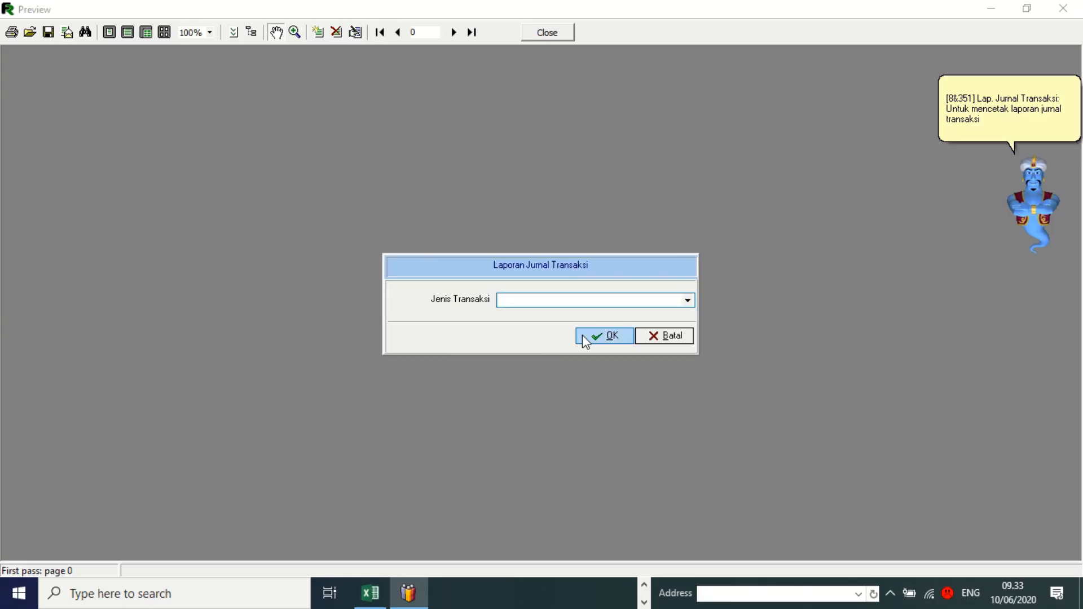
{"action": "left_click", "coordinate": [599, 342]}
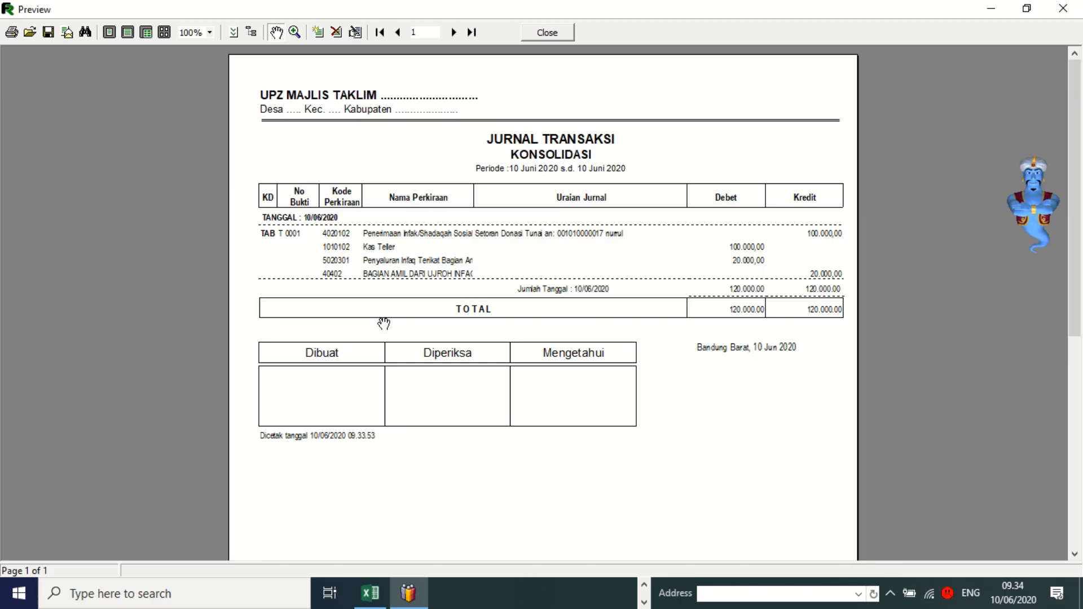
{"action": "left_click", "coordinate": [560, 35]}
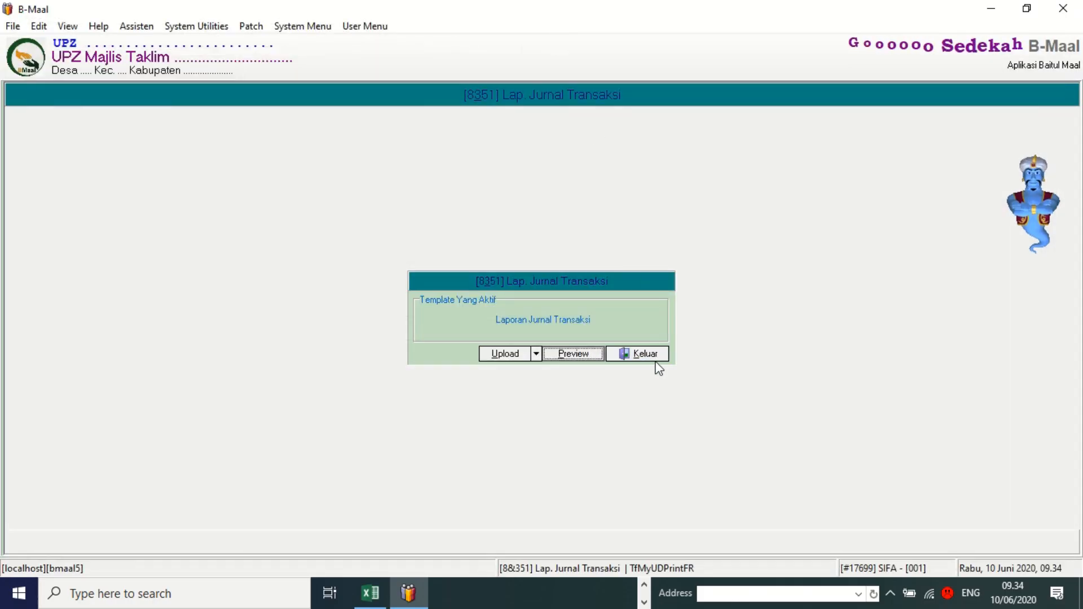
Leave the journal report and open [1000] Data Master Personal from the Data Master menu.
{"action": "left_click", "coordinate": [650, 354]}
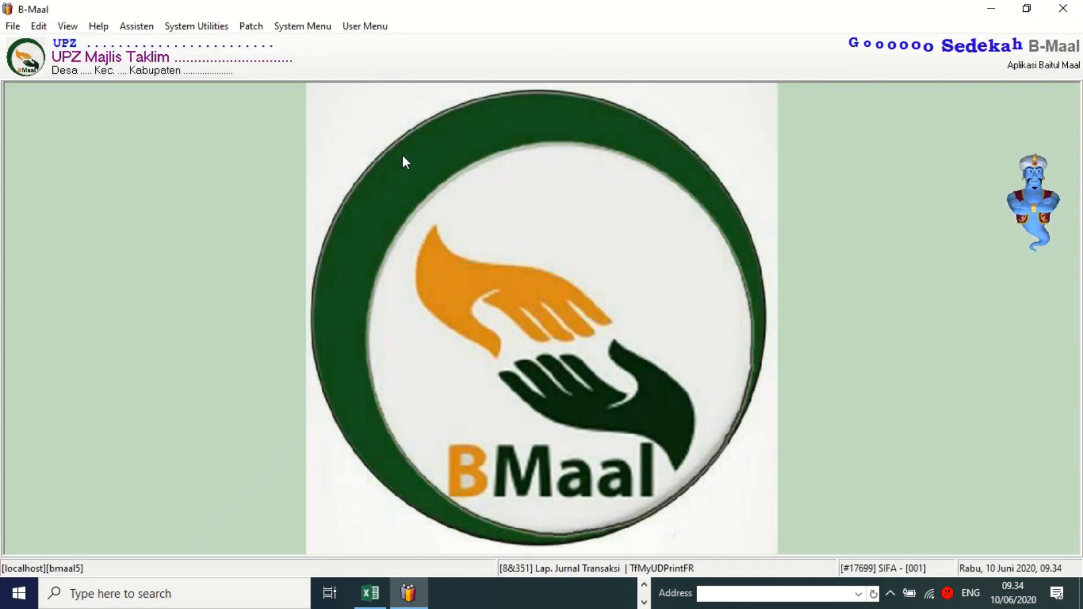
{"action": "left_click", "coordinate": [361, 26]}
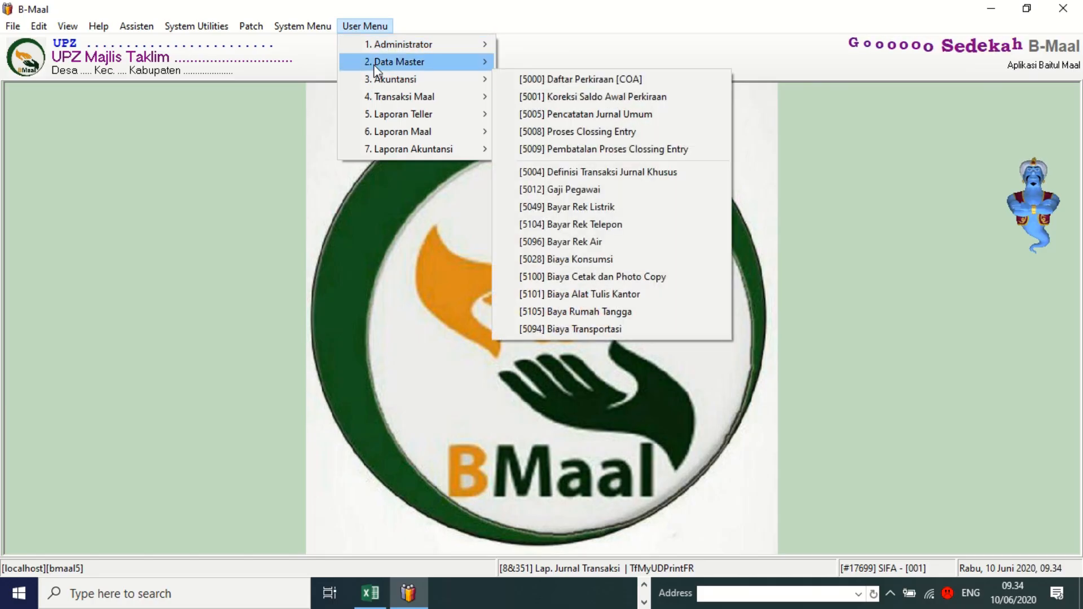
{"action": "mouse_move", "coordinate": [375, 64]}
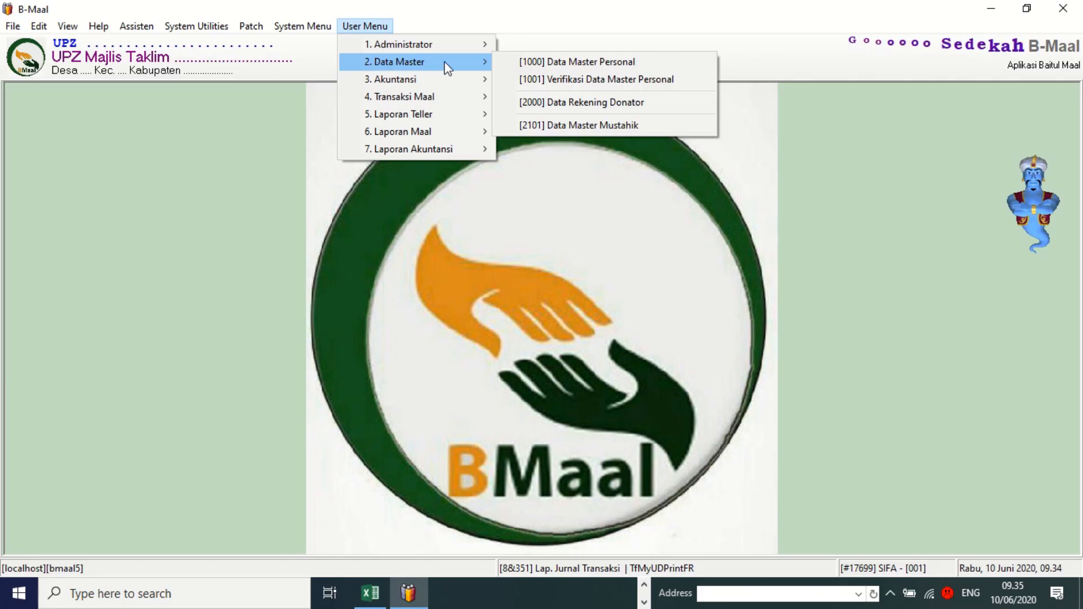
{"action": "left_click", "coordinate": [537, 62]}
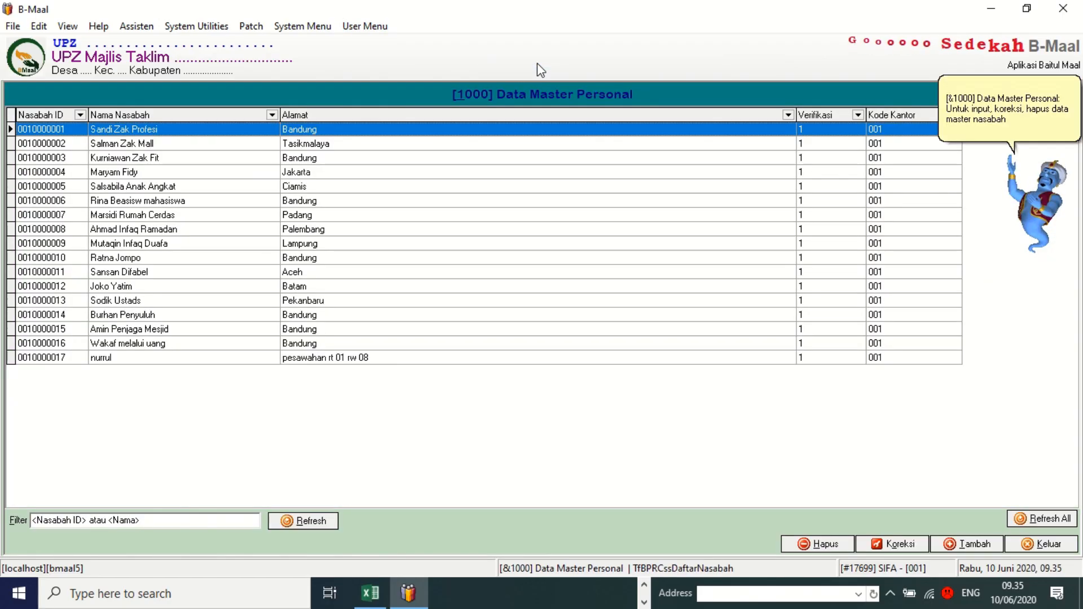
Add a new personal record, enter the person's name and set gender to P.
{"action": "left_click", "coordinate": [968, 545]}
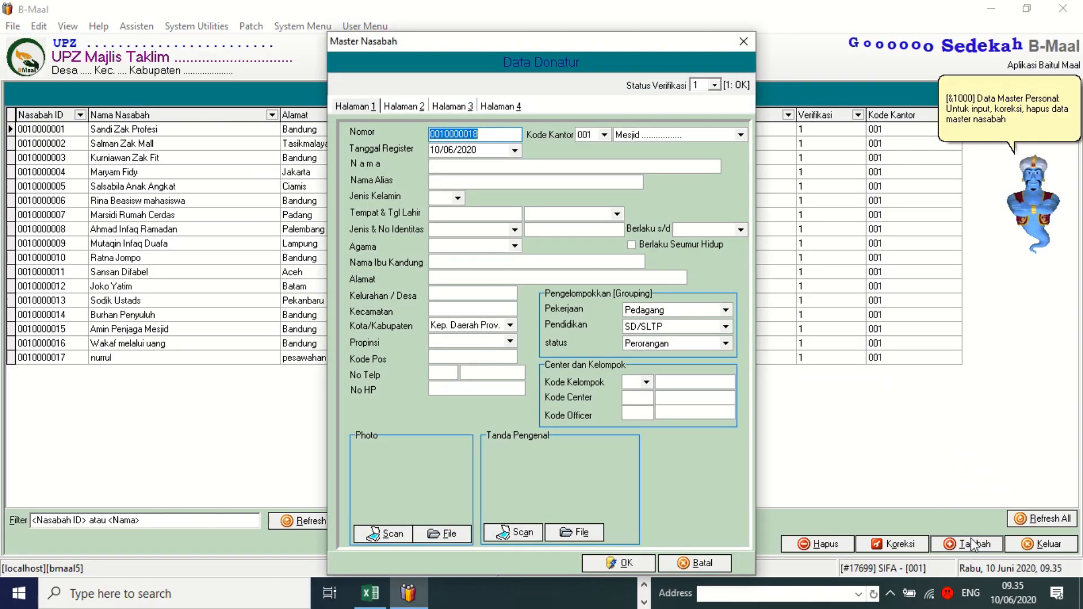
{"action": "left_click", "coordinate": [483, 165]}
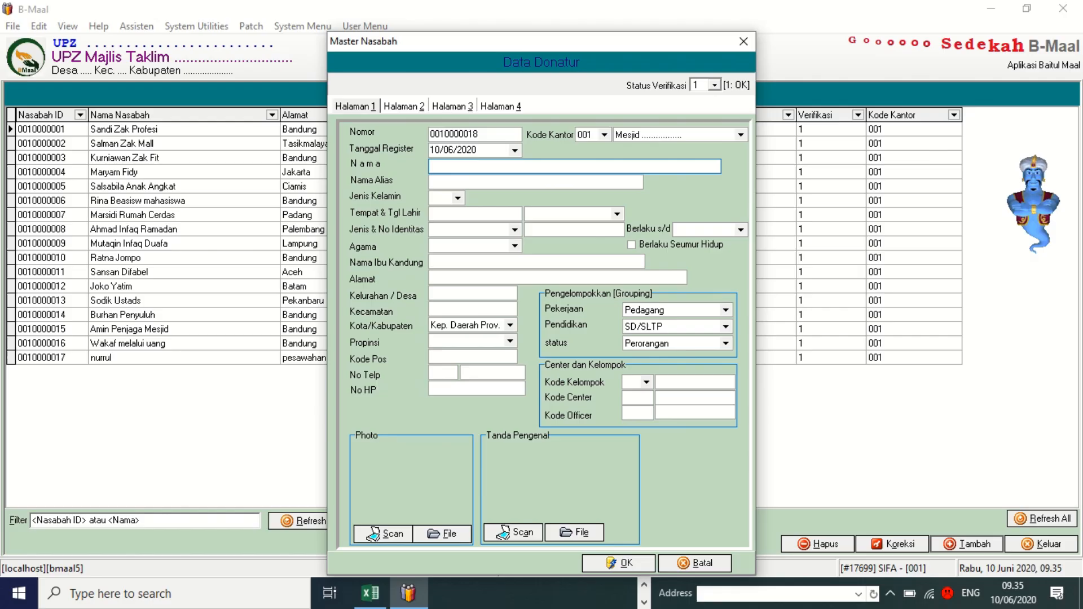
{"action": "type", "text": "nonong"}
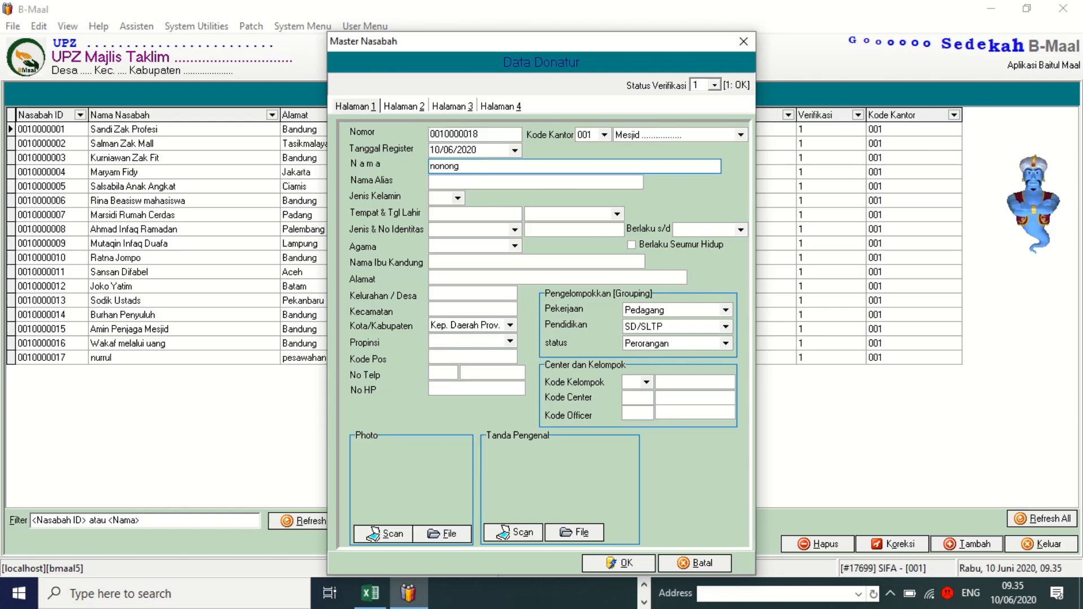
{"action": "left_click", "coordinate": [589, 182]}
{"action": "left_click", "coordinate": [474, 167]}
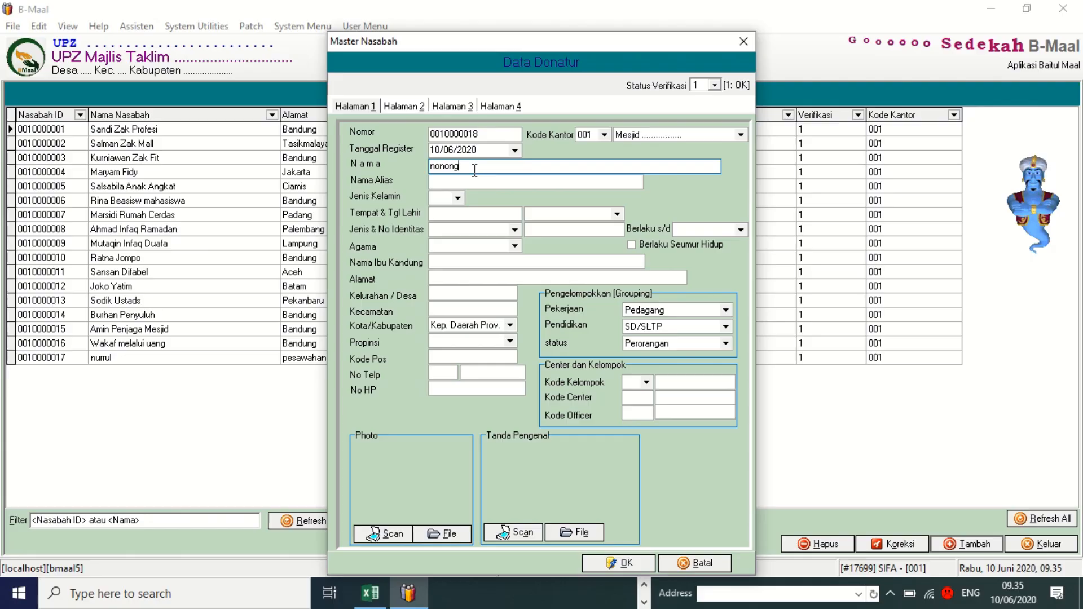
{"action": "left_click", "coordinate": [457, 198]}
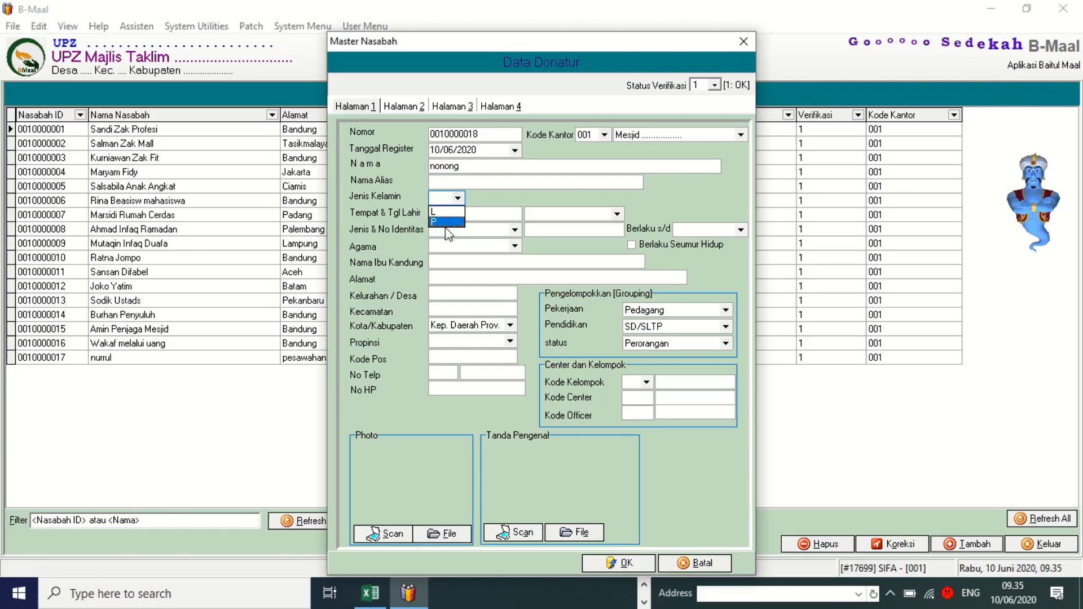
{"action": "left_click", "coordinate": [443, 221]}
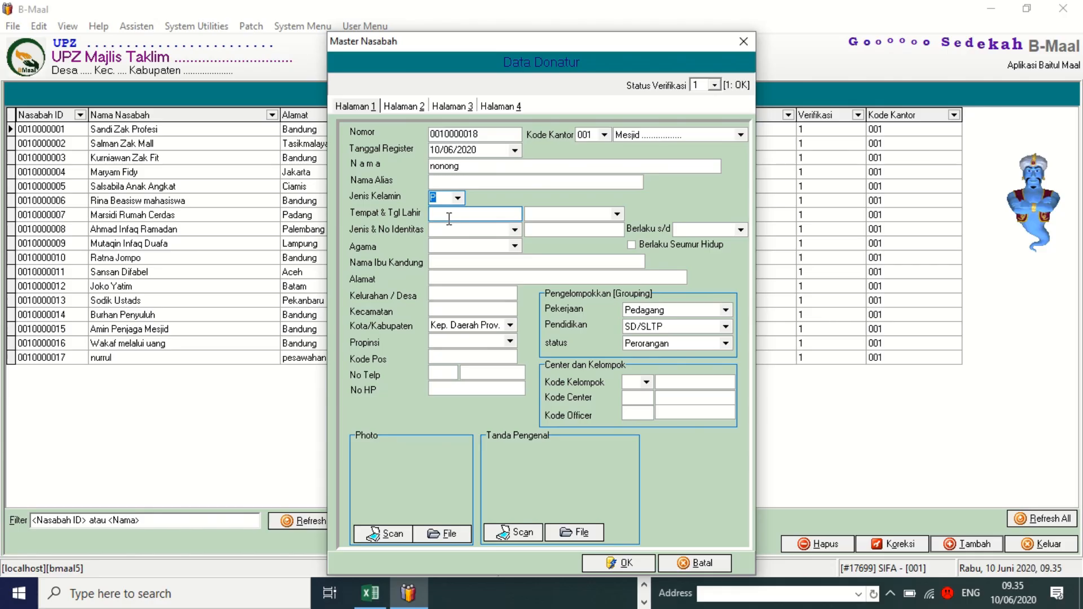
{"action": "left_click", "coordinate": [450, 218]}
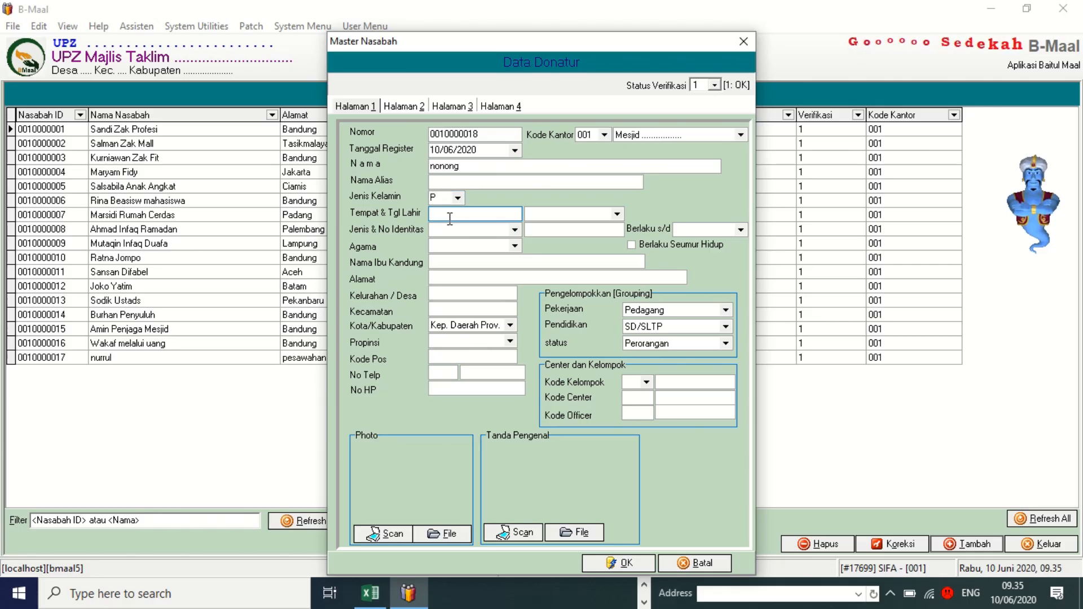
{"action": "type", "text": "suedan"}
{"action": "key", "text": "BackSpace"}
{"action": "key", "text": "BackSpace"}
{"action": "key", "text": "BackSpace"}
{"action": "key", "text": "BackSpace"}
{"action": "type", "text": "m"}
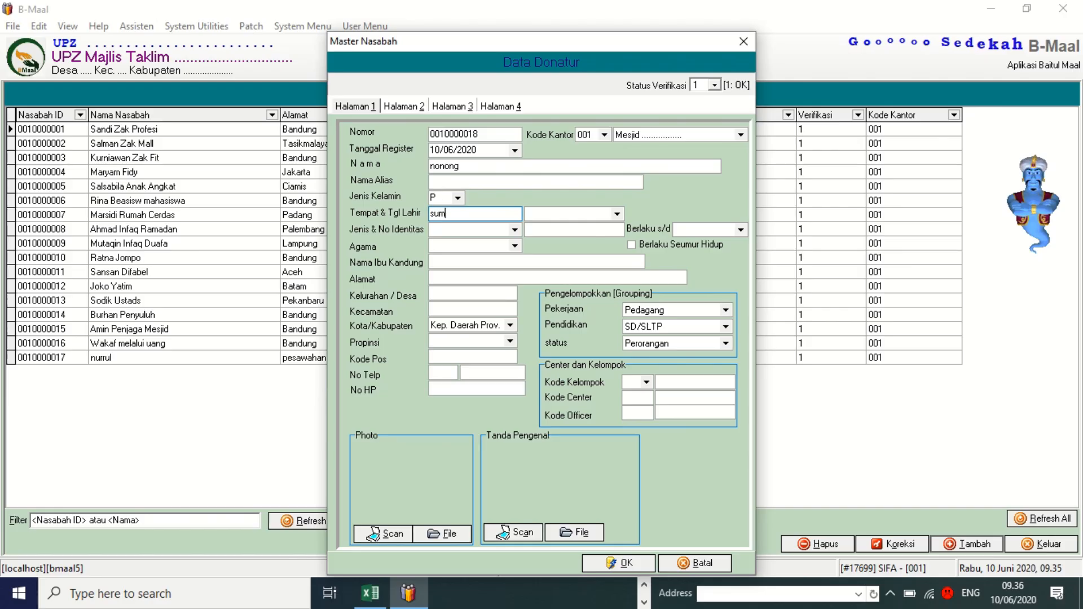
{"action": "type", "text": "edang"}
{"action": "left_click", "coordinate": [546, 217]}
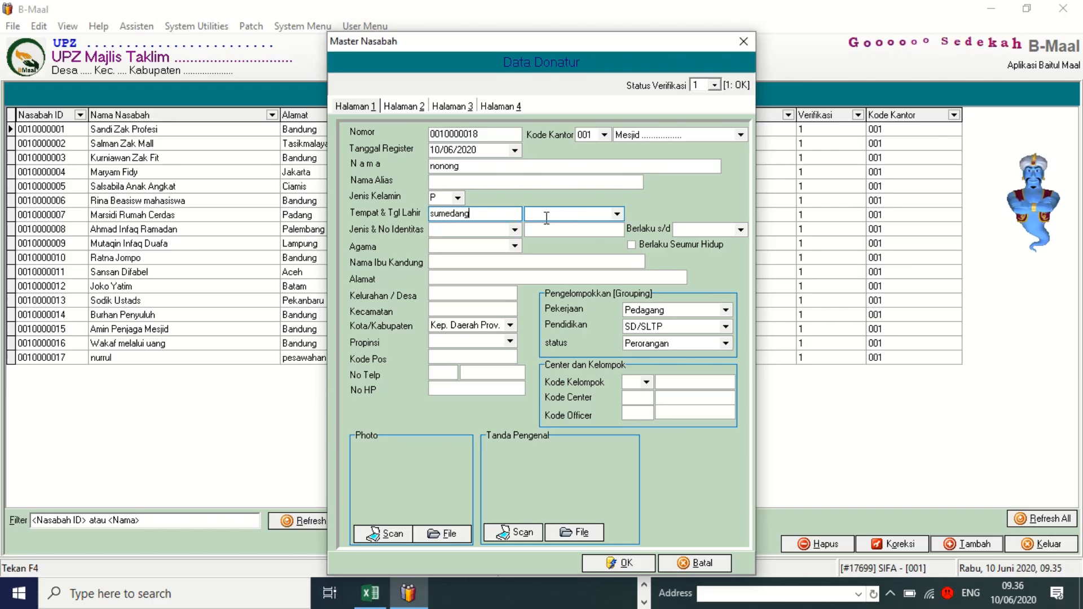
{"action": "type", "text": "10/10/"}
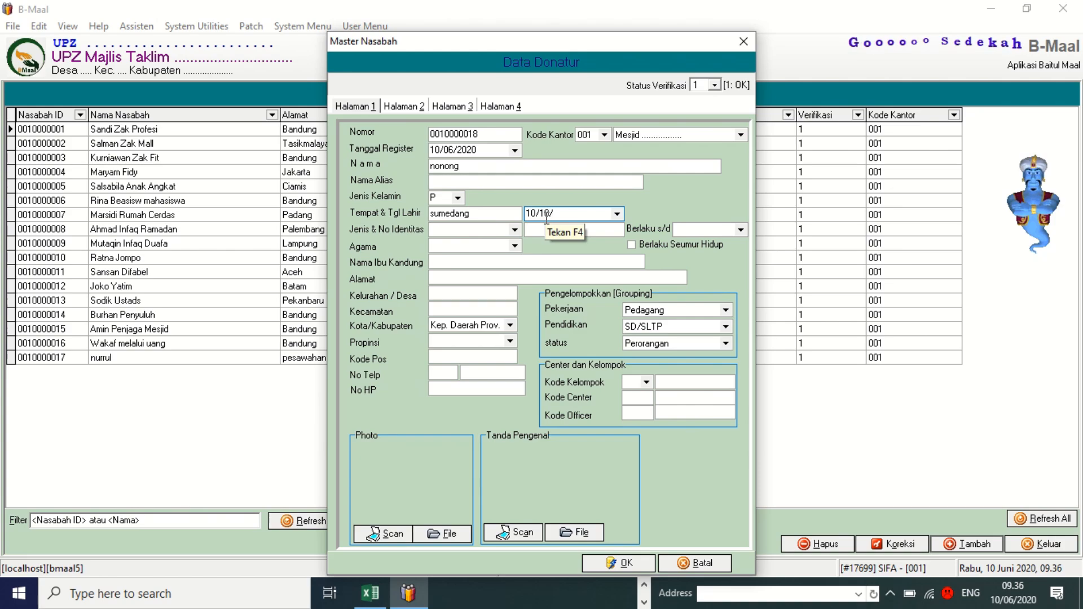
{"action": "type", "text": "1"}
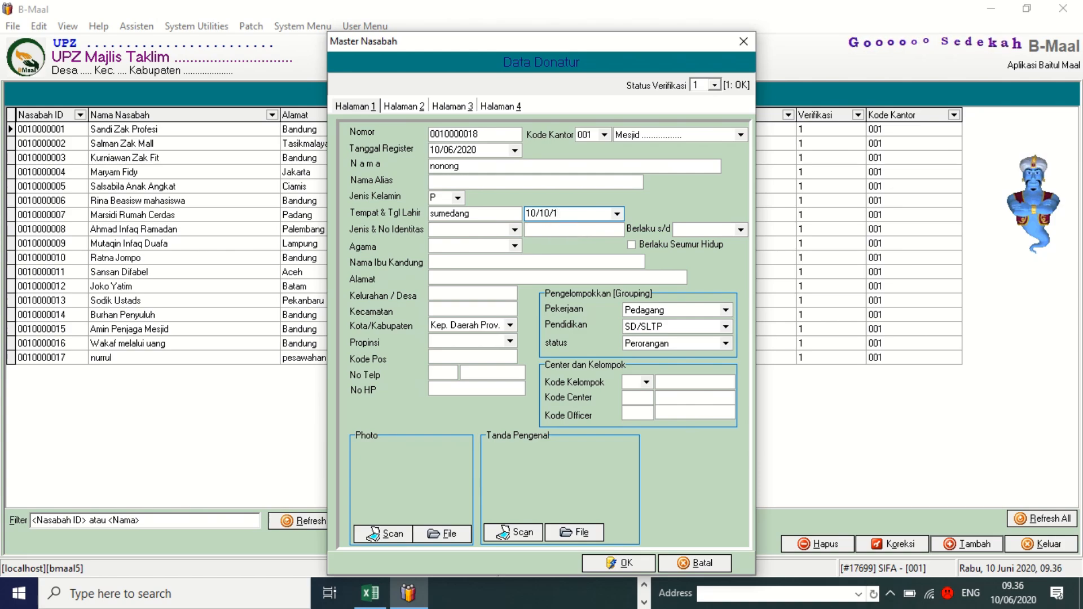
{"action": "type", "text": "950"}
Choose KTP as the ID type and enter the person's ID number.
{"action": "key", "text": "Tab"}
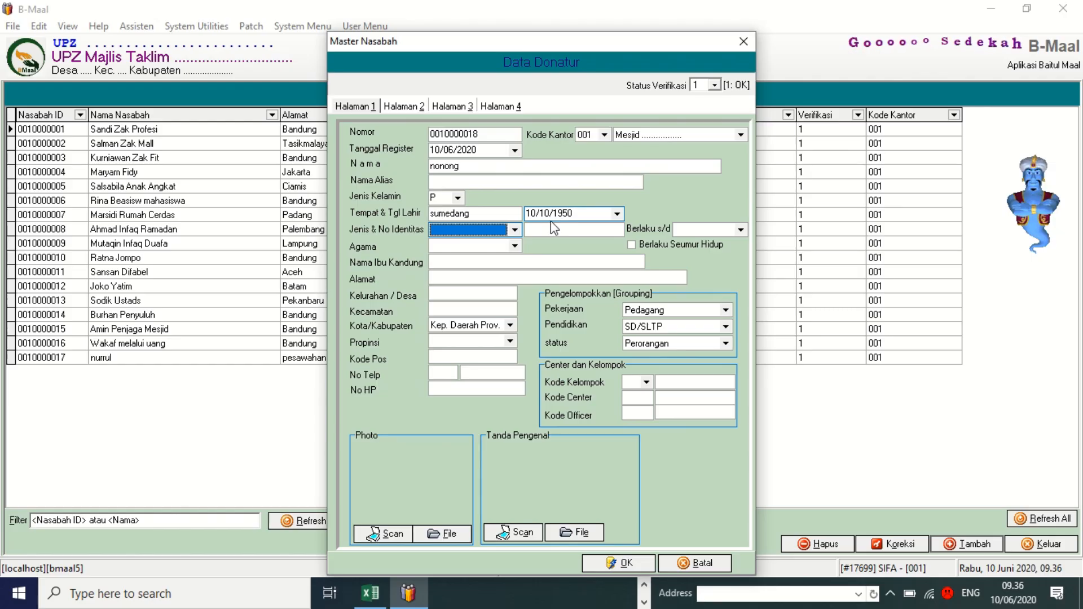
{"action": "type", "text": "K"}
{"action": "left_click", "coordinate": [514, 230]}
{"action": "type", "text": "TP"}
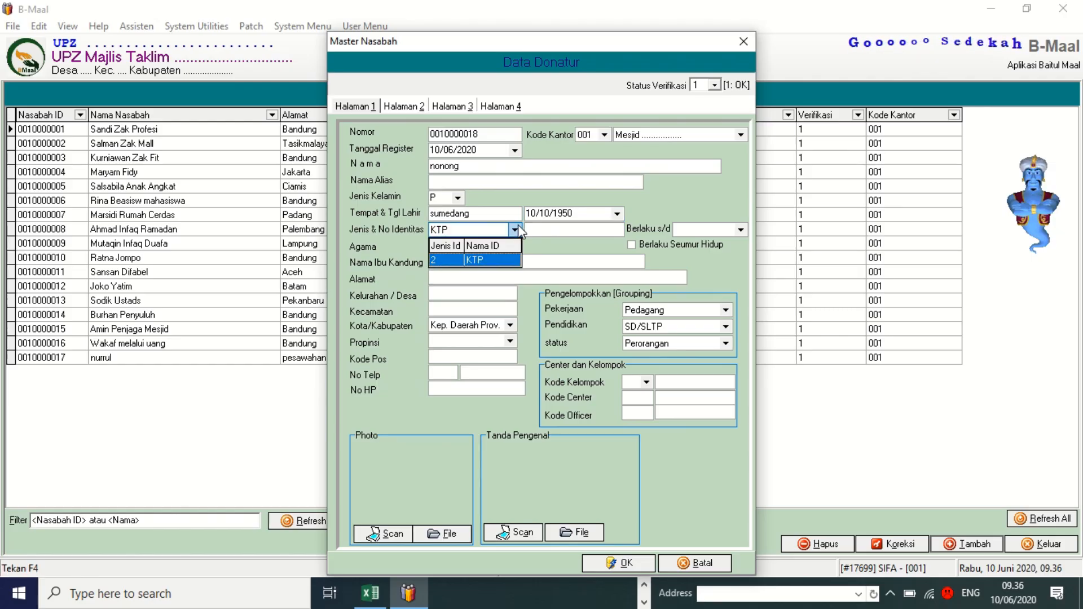
{"action": "left_click", "coordinate": [561, 248]}
{"action": "left_click", "coordinate": [569, 230]}
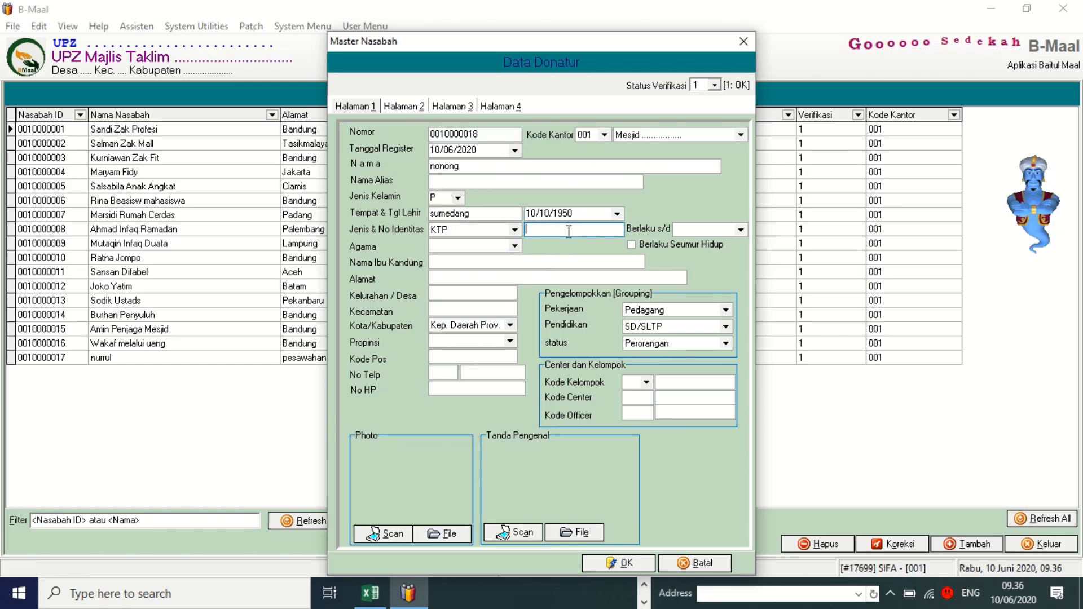
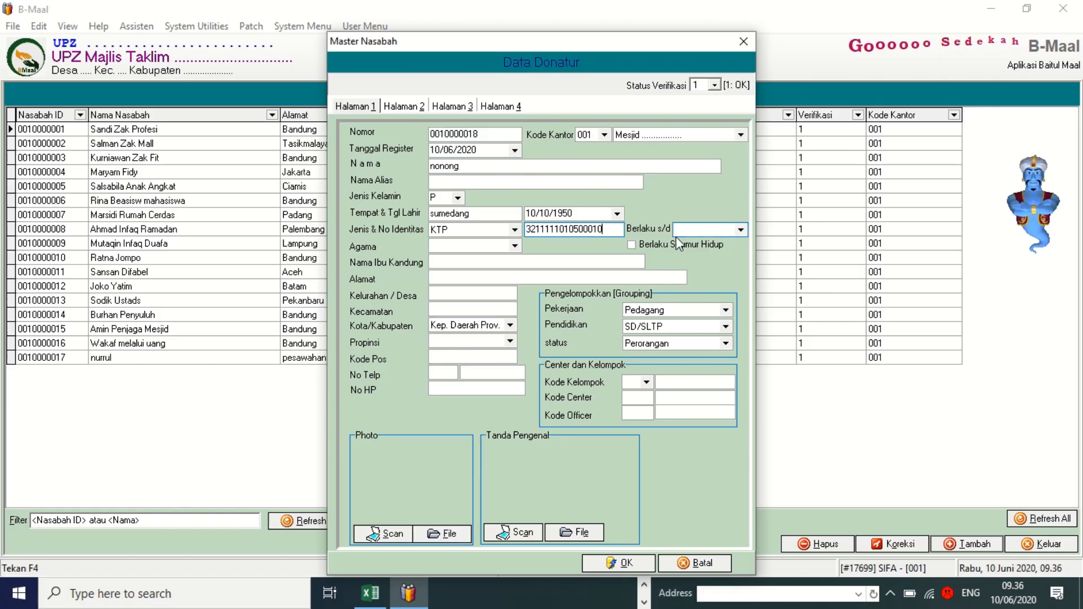
Mark the ID as valid for life and set the religion to Islam.
{"action": "left_click", "coordinate": [632, 244]}
{"action": "left_click", "coordinate": [515, 247]}
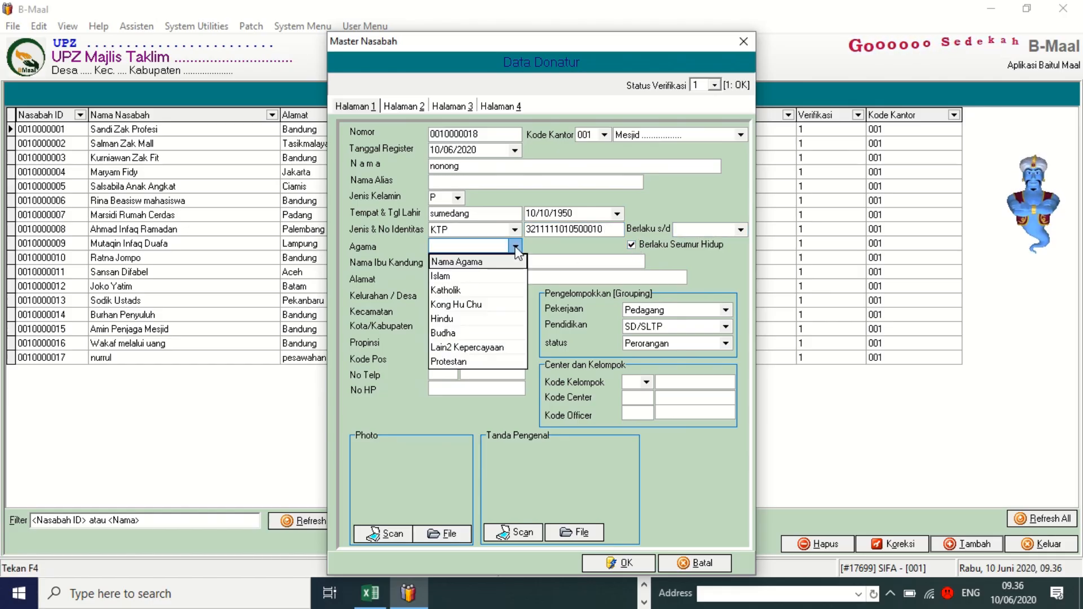
{"action": "left_click", "coordinate": [449, 276]}
{"action": "left_click", "coordinate": [454, 262]}
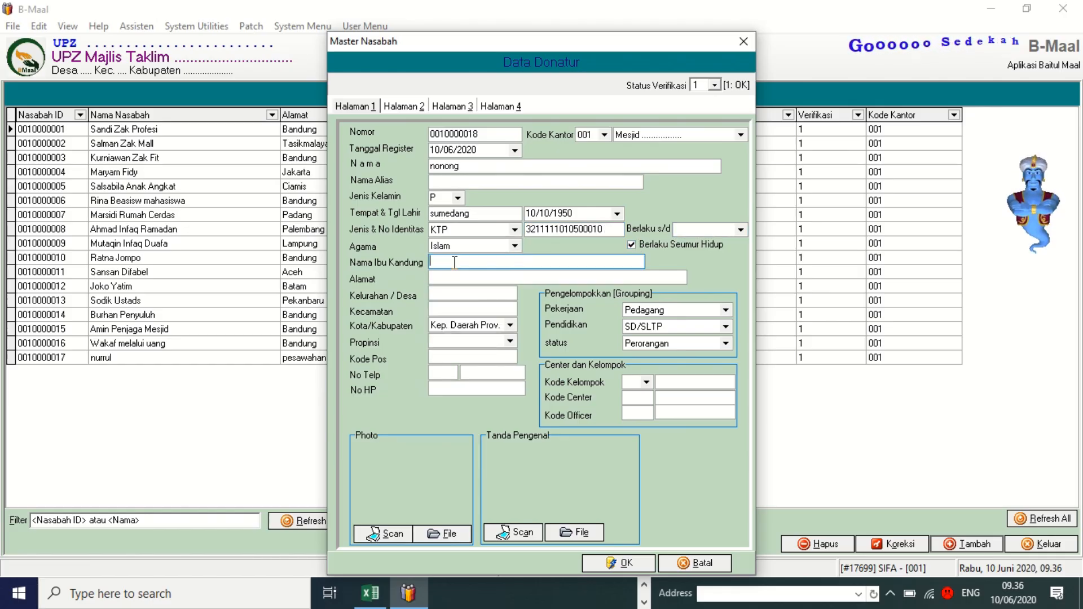
Fill in the person's street address, village and Kecamatan fields.
{"action": "left_click", "coordinate": [442, 278]}
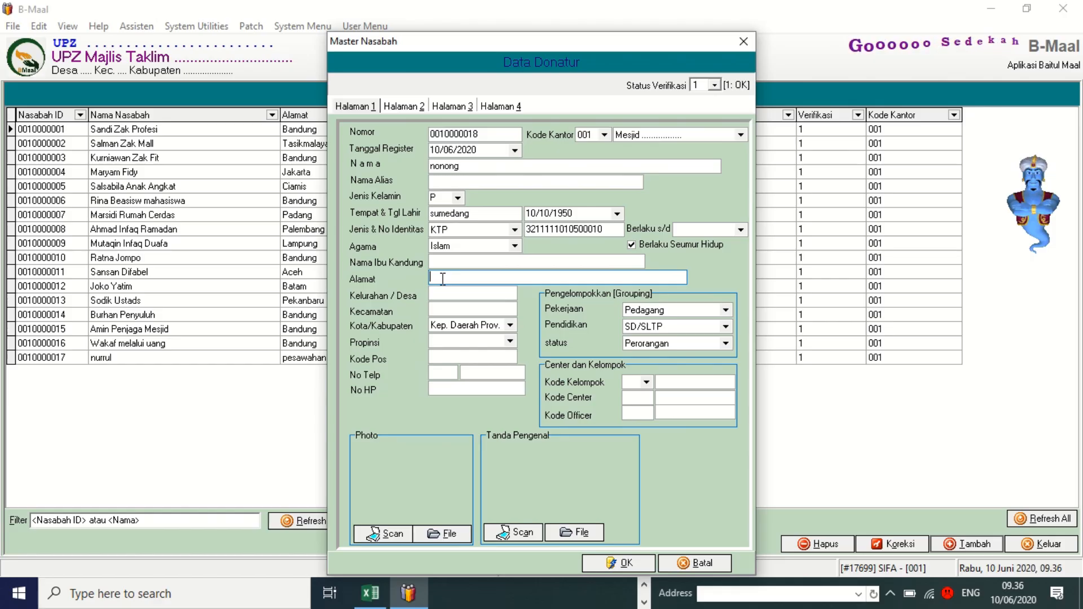
{"action": "type", "text": "tanjun"}
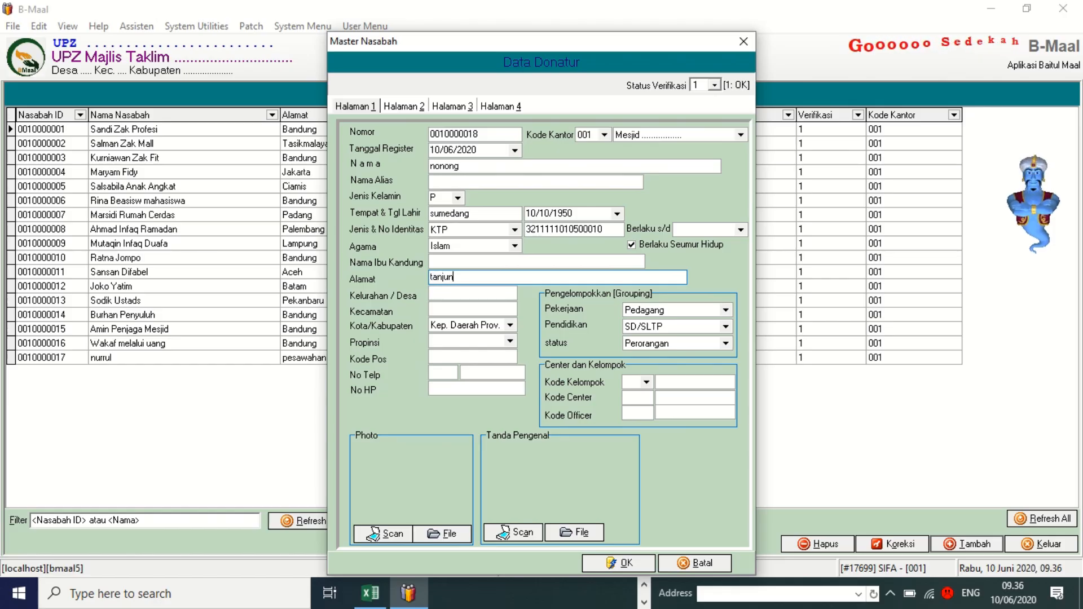
{"action": "type", "text": "gsari"}
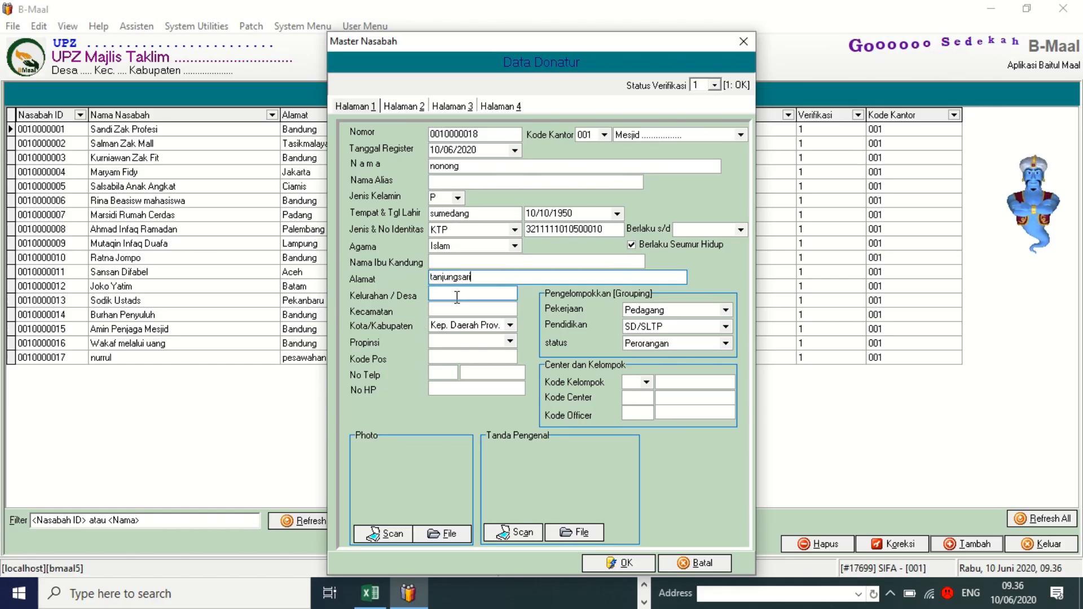
{"action": "left_click", "coordinate": [457, 295]}
{"action": "type", "text": "tanju"}
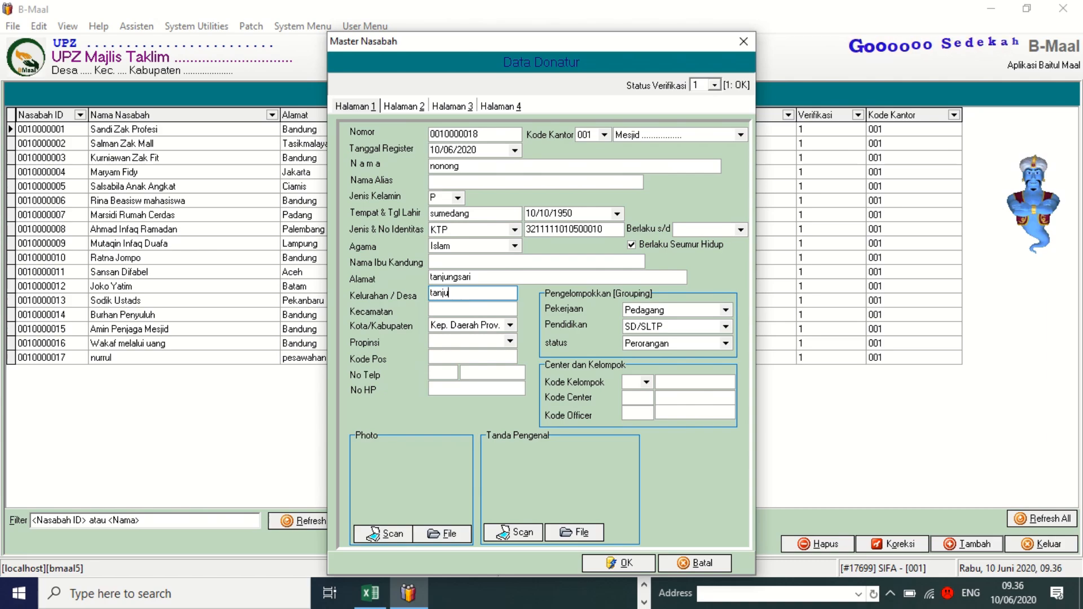
{"action": "type", "text": "ngsari"}
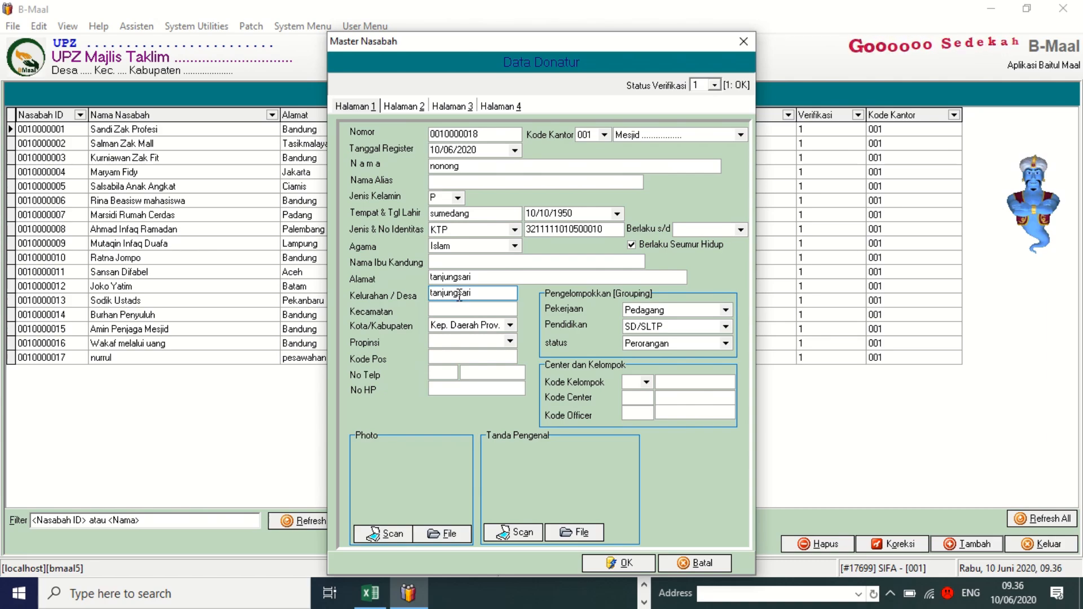
{"action": "left_click", "coordinate": [465, 310]}
{"action": "type", "text": "tanjungsari"}
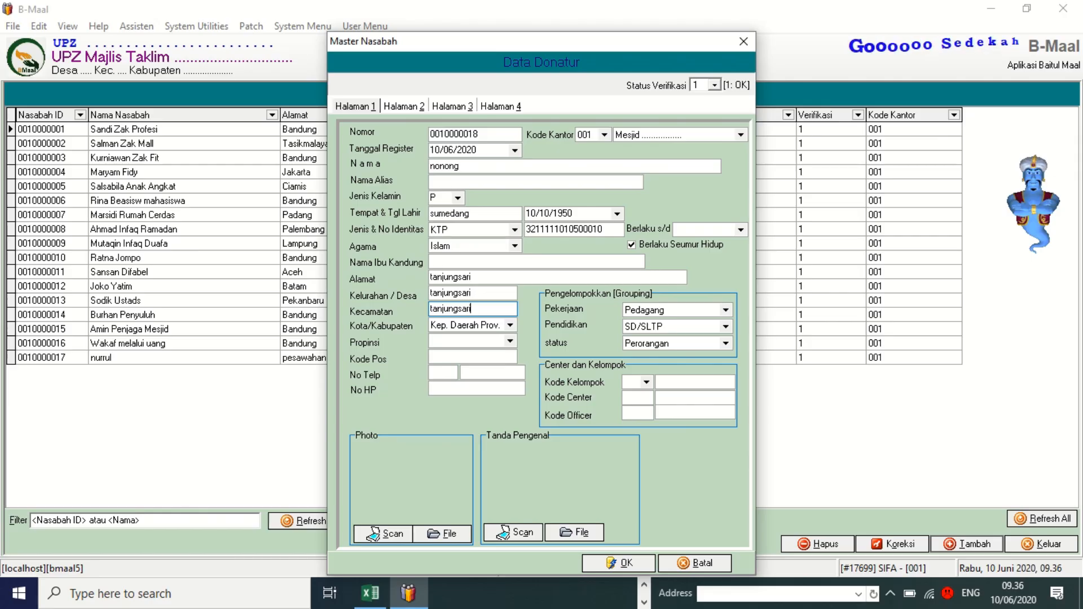
Choose regency Kab. Sumedang and province Jawa Barat, then save the personal record.
{"action": "left_click", "coordinate": [510, 325]}
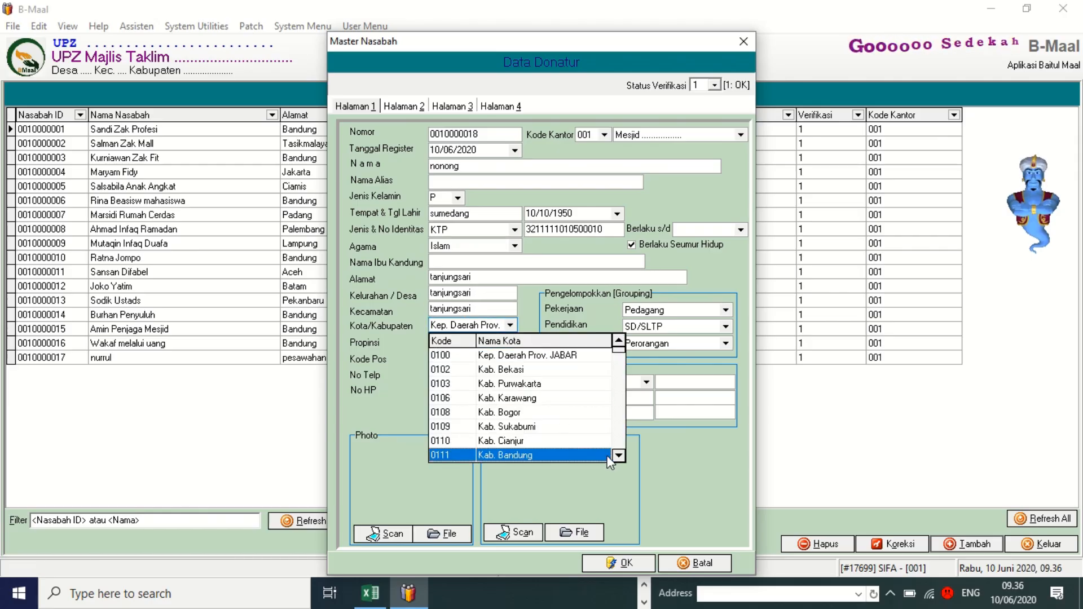
{"action": "left_click", "coordinate": [619, 455]}
{"action": "left_click", "coordinate": [540, 455]}
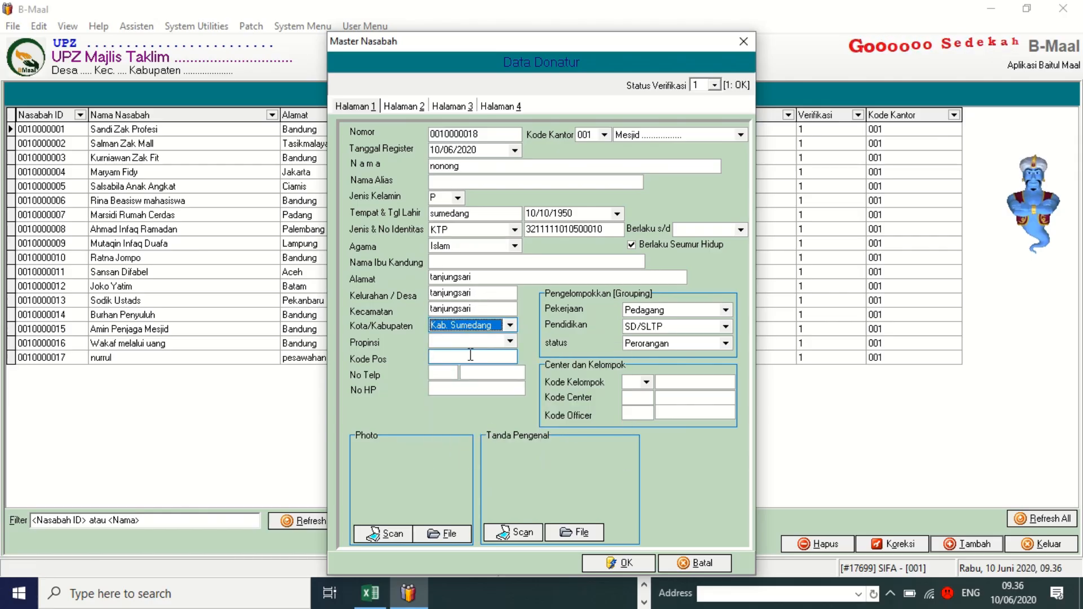
{"action": "left_click", "coordinate": [479, 345]}
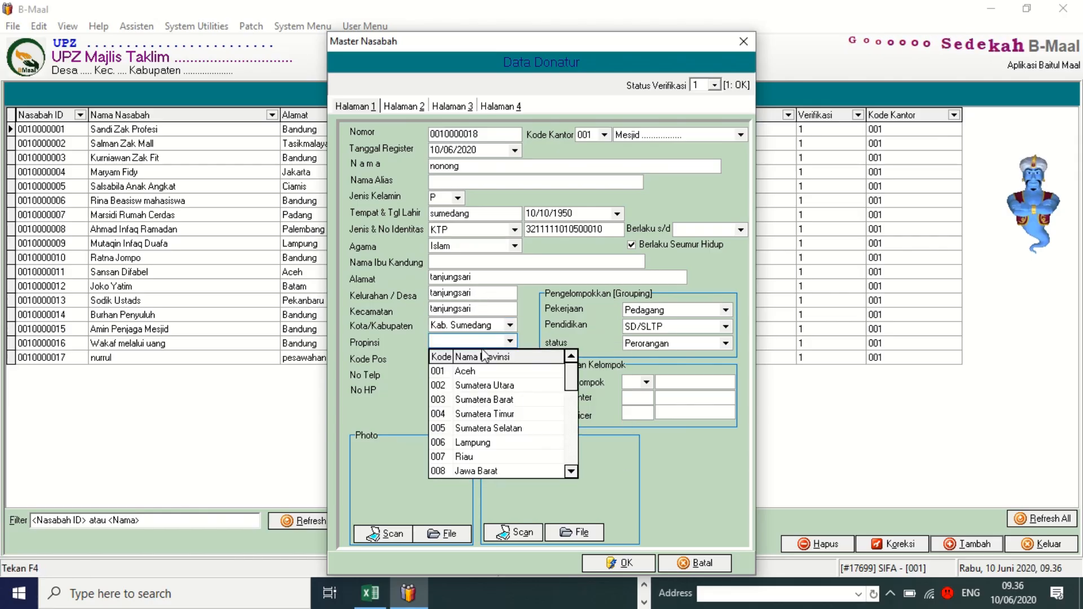
{"action": "left_click", "coordinate": [494, 467]}
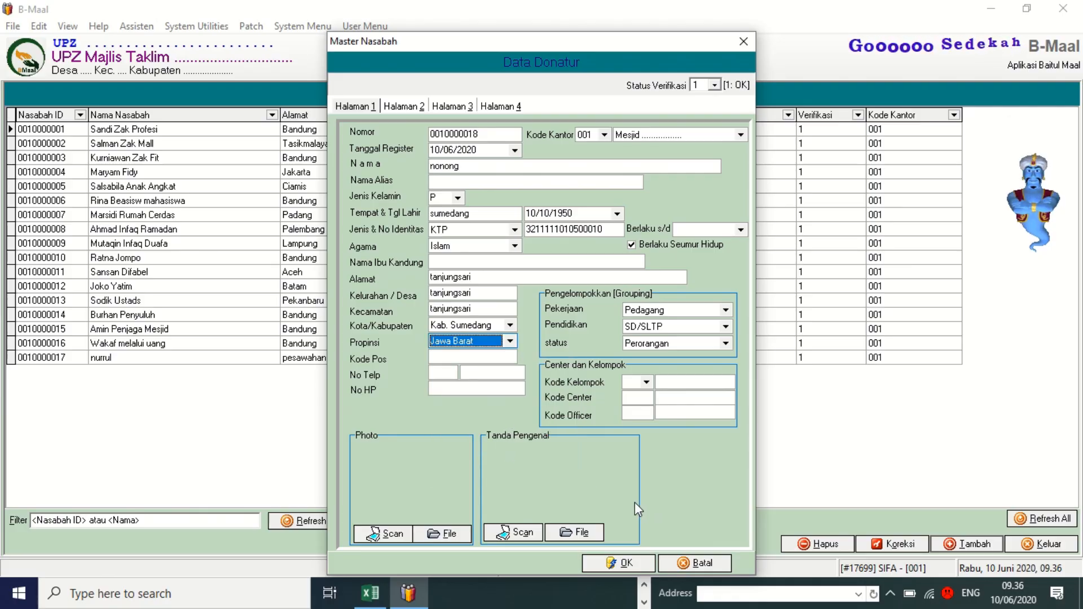
{"action": "left_click", "coordinate": [620, 563]}
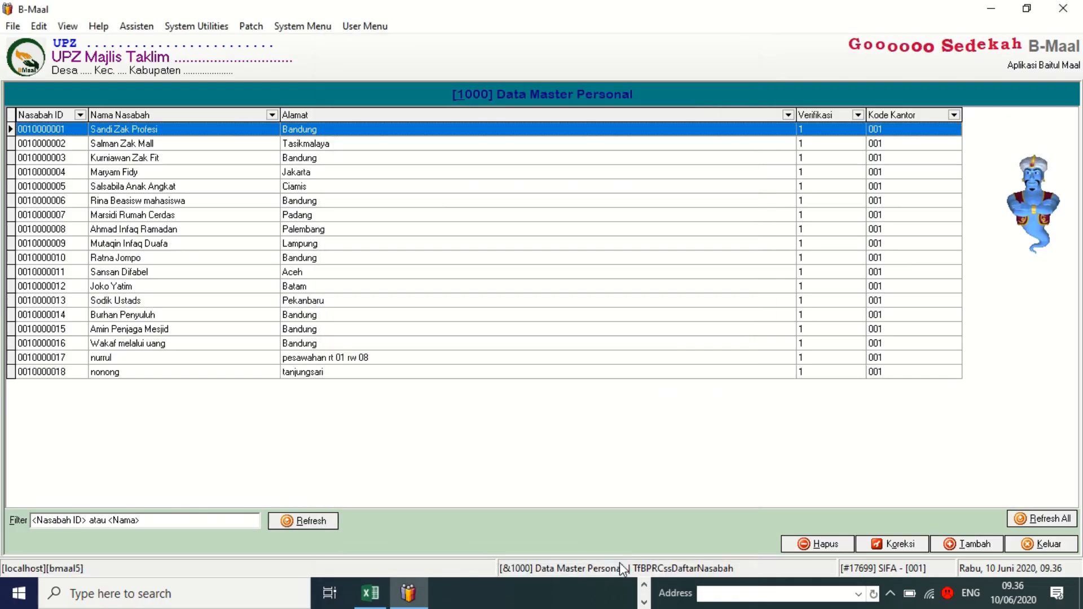
Close Data Master Personal and bring up the 2. Data Master submenu in User Menu.
{"action": "left_click", "coordinate": [1053, 545]}
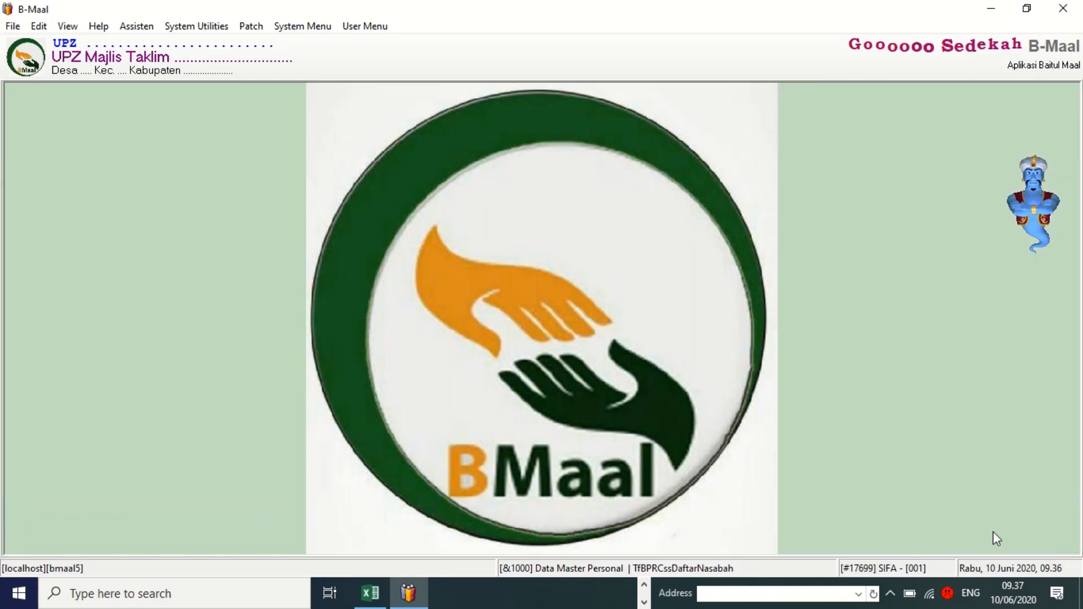
{"action": "left_click", "coordinate": [353, 28]}
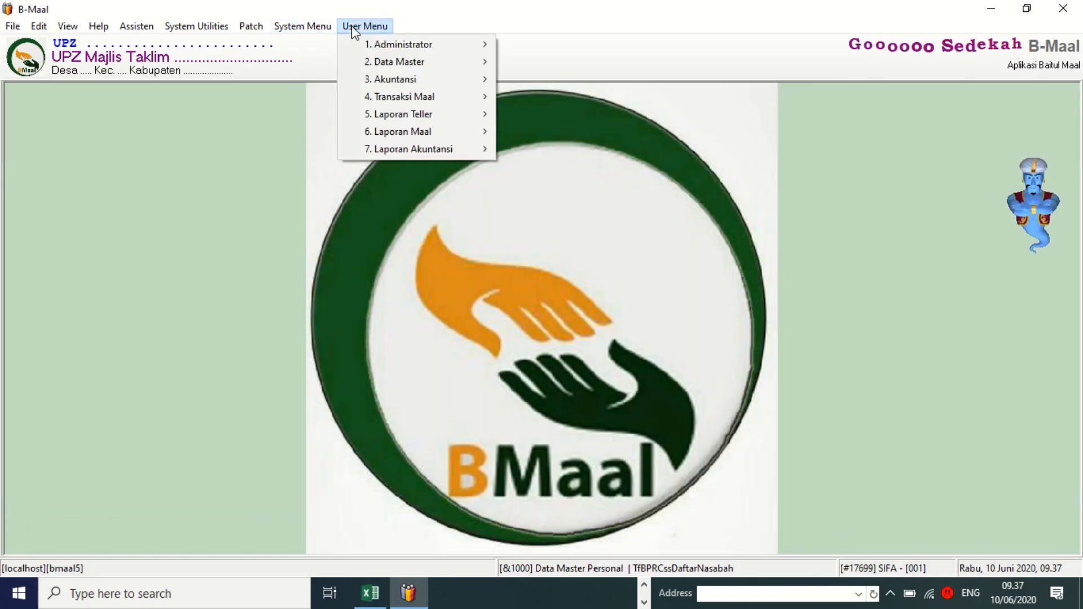
{"action": "mouse_move", "coordinate": [376, 65]}
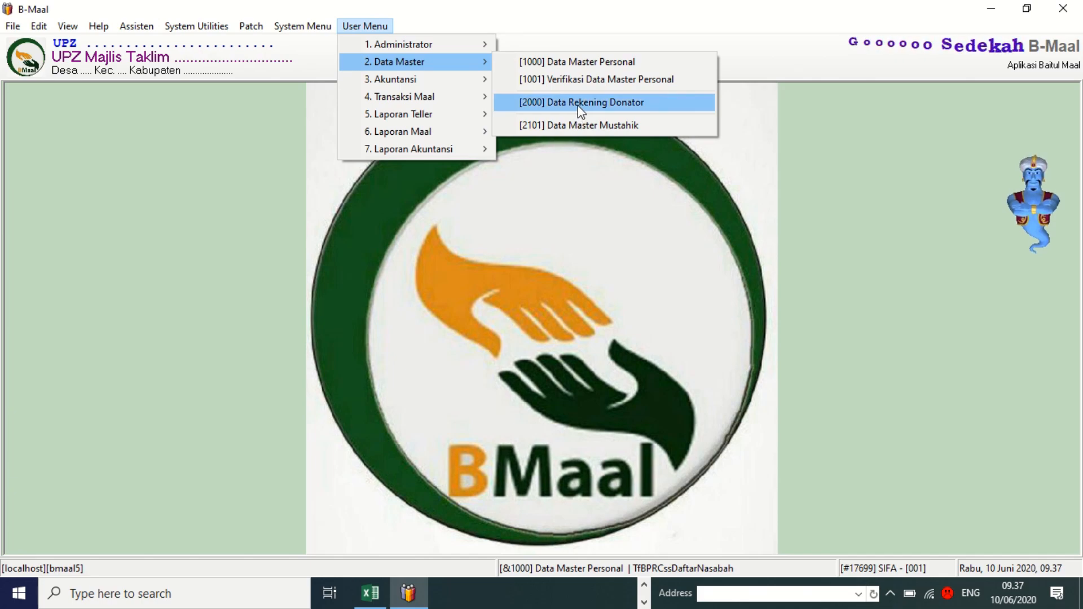
In [2101] Data Master Mustahik, add and save an account linked to the new person.
{"action": "left_click", "coordinate": [550, 128]}
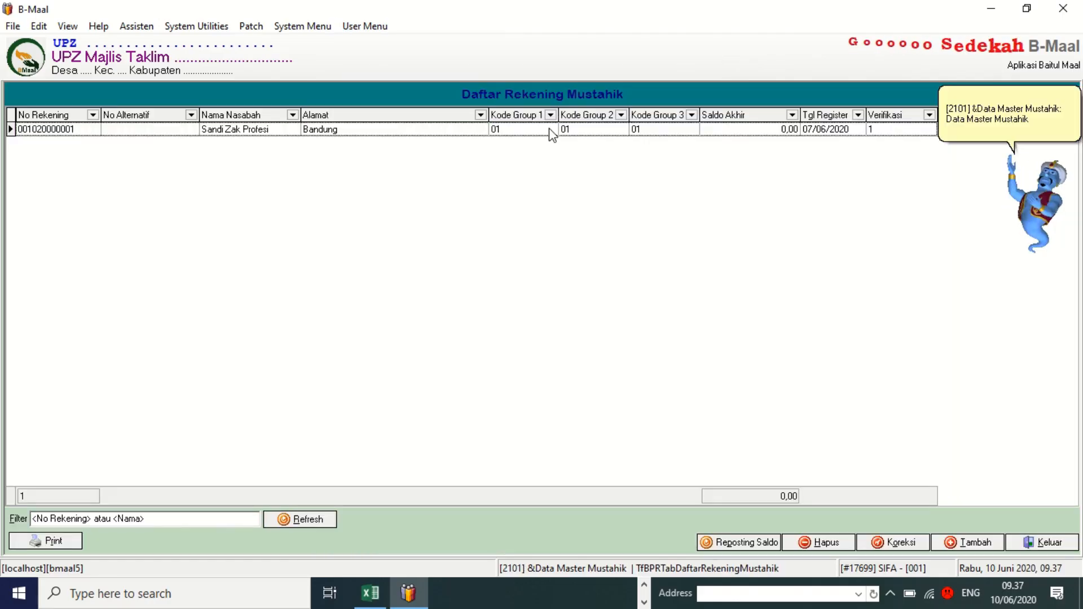
{"action": "left_click", "coordinate": [968, 541]}
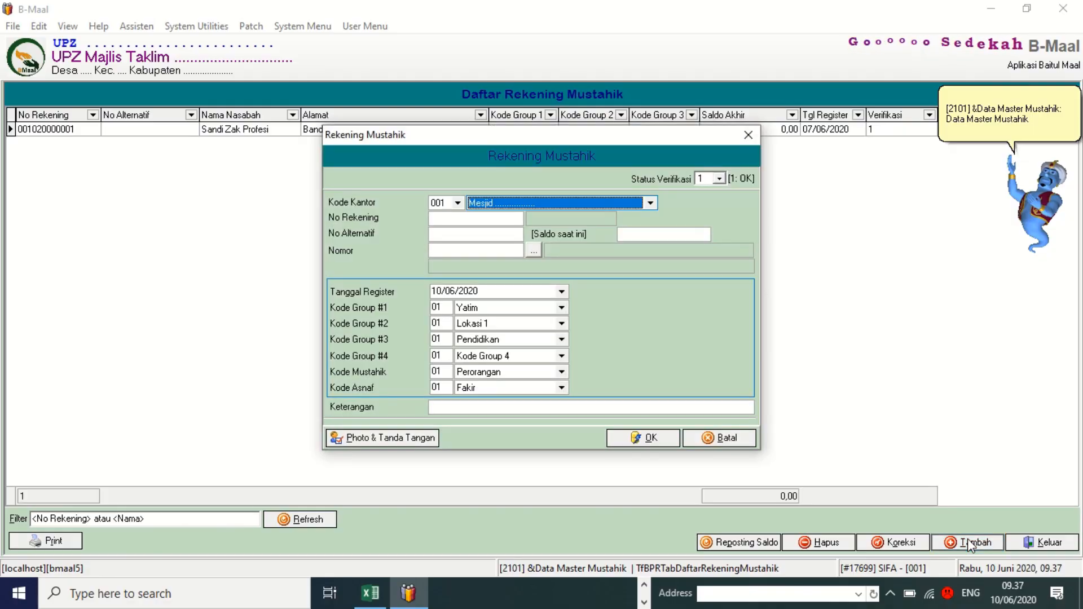
{"action": "left_click", "coordinate": [477, 219]}
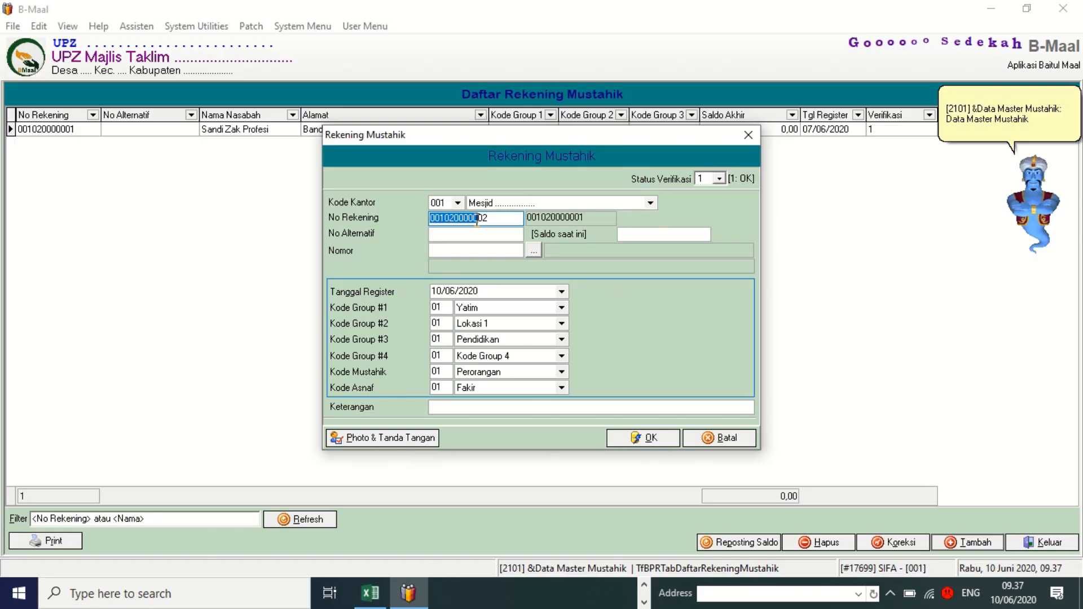
{"action": "left_click", "coordinate": [538, 252]}
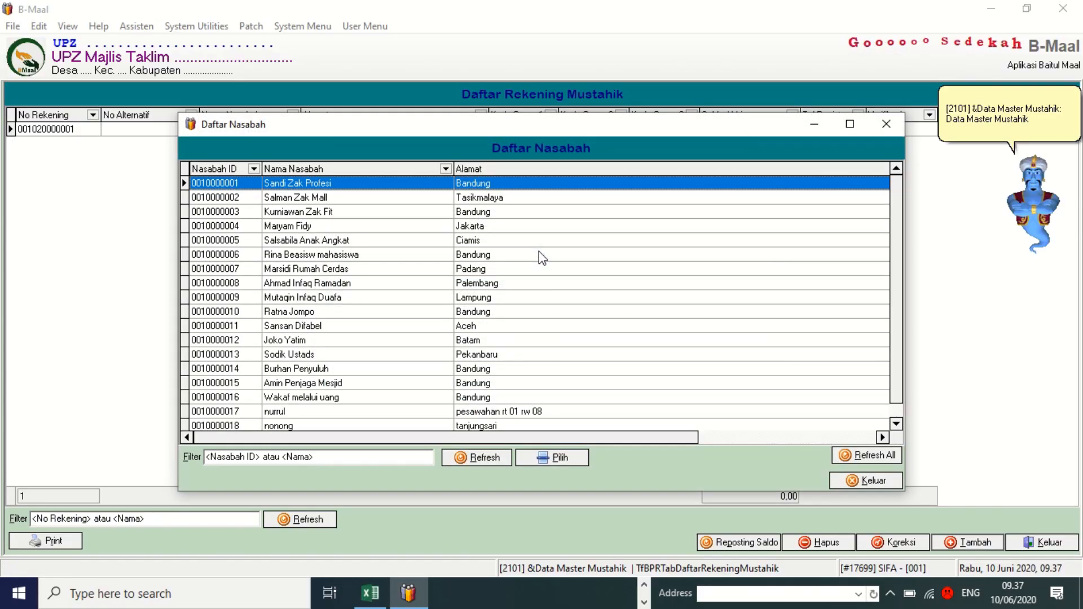
{"action": "type", "text": "nonong"}
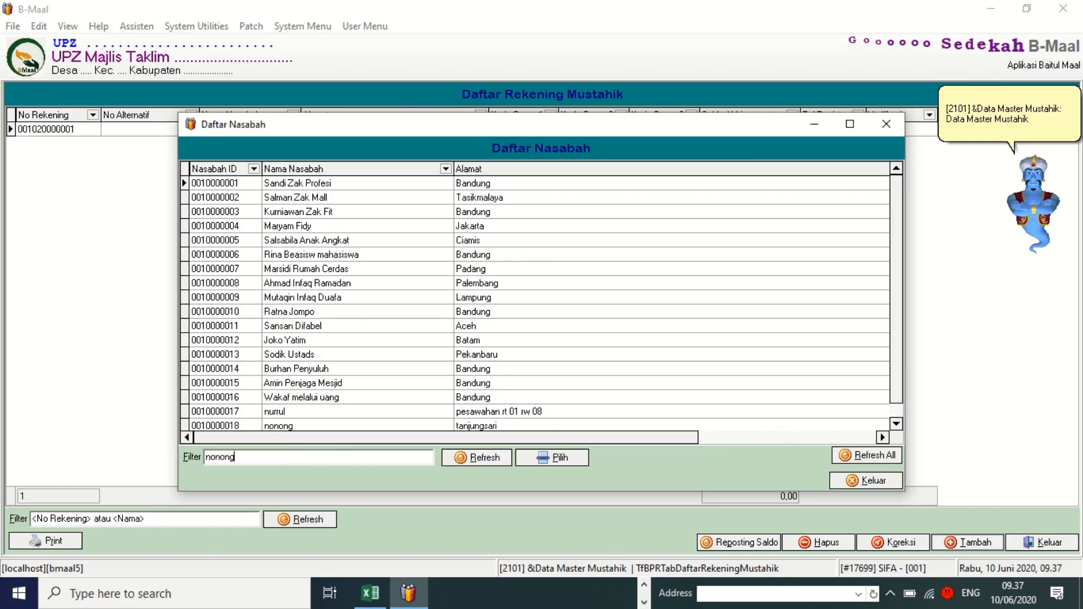
{"action": "key", "text": "Return"}
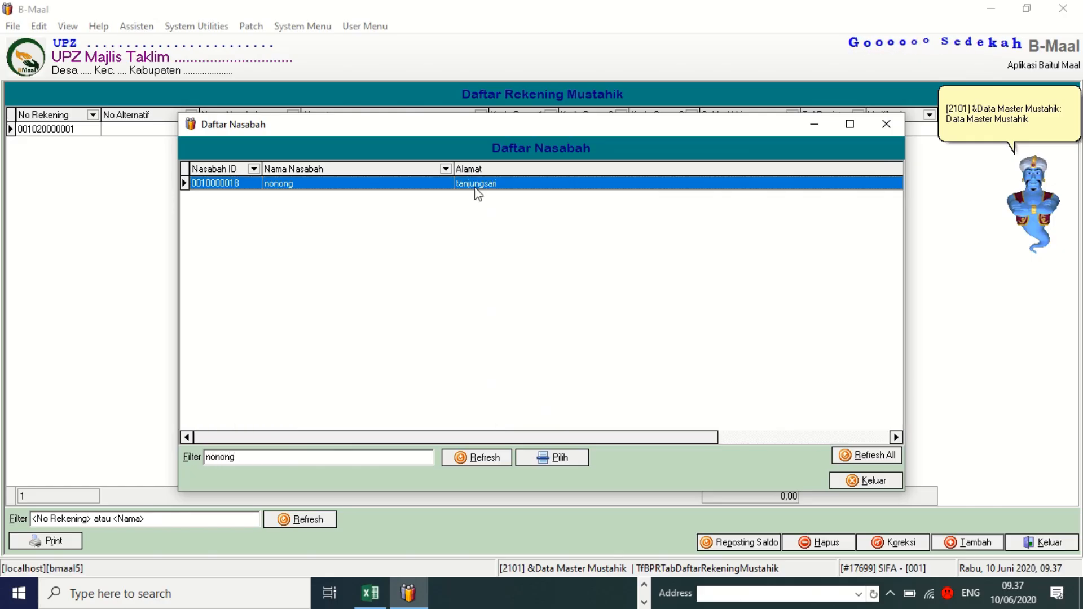
{"action": "left_click", "coordinate": [563, 451]}
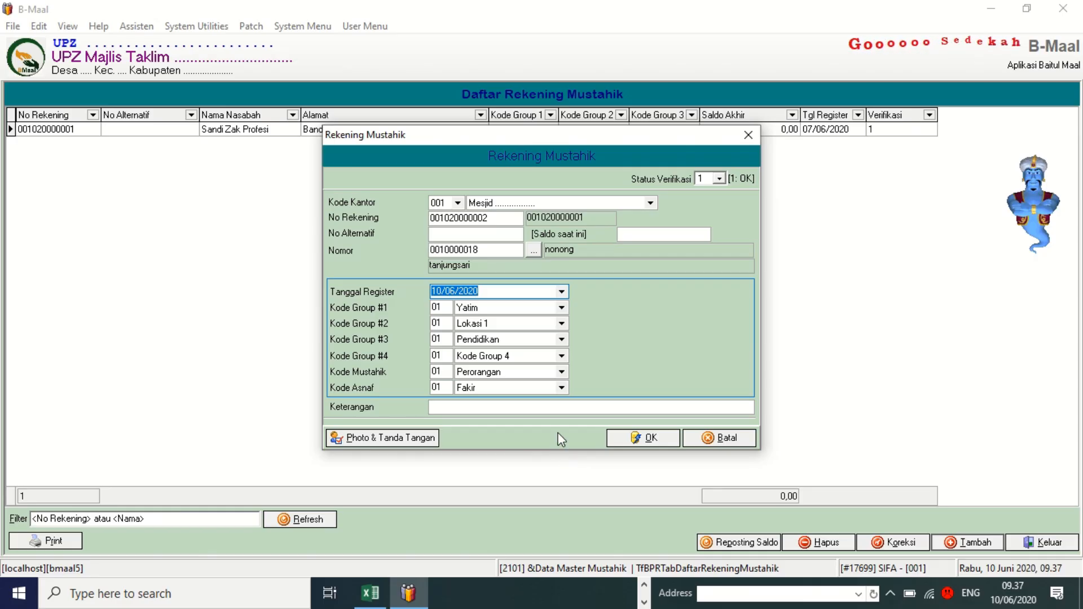
{"action": "left_click", "coordinate": [639, 436]}
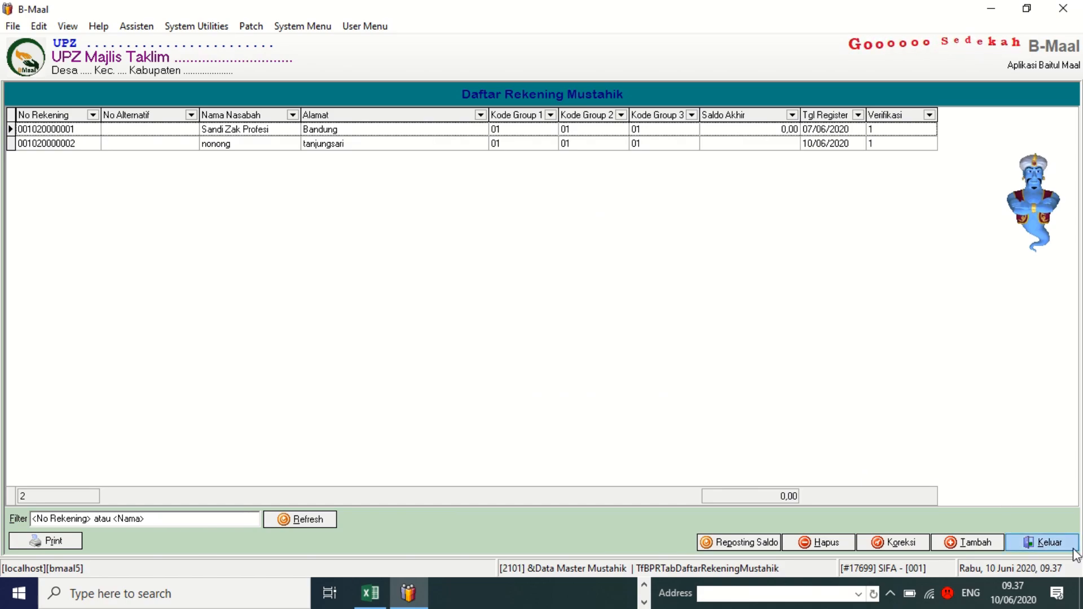
{"action": "left_click", "coordinate": [1042, 542]}
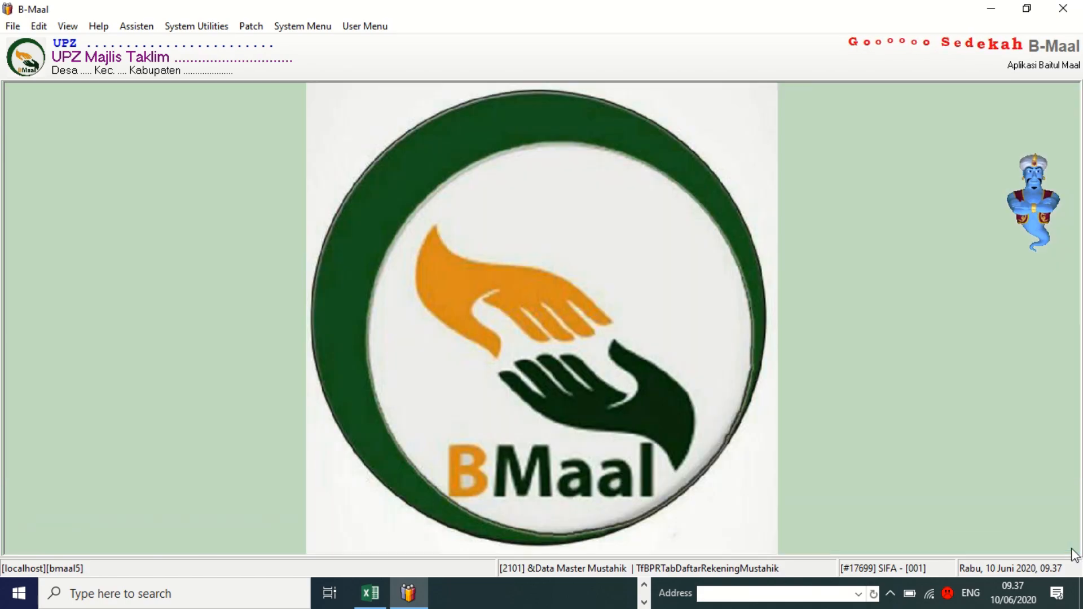
{"action": "left_click", "coordinate": [357, 28]}
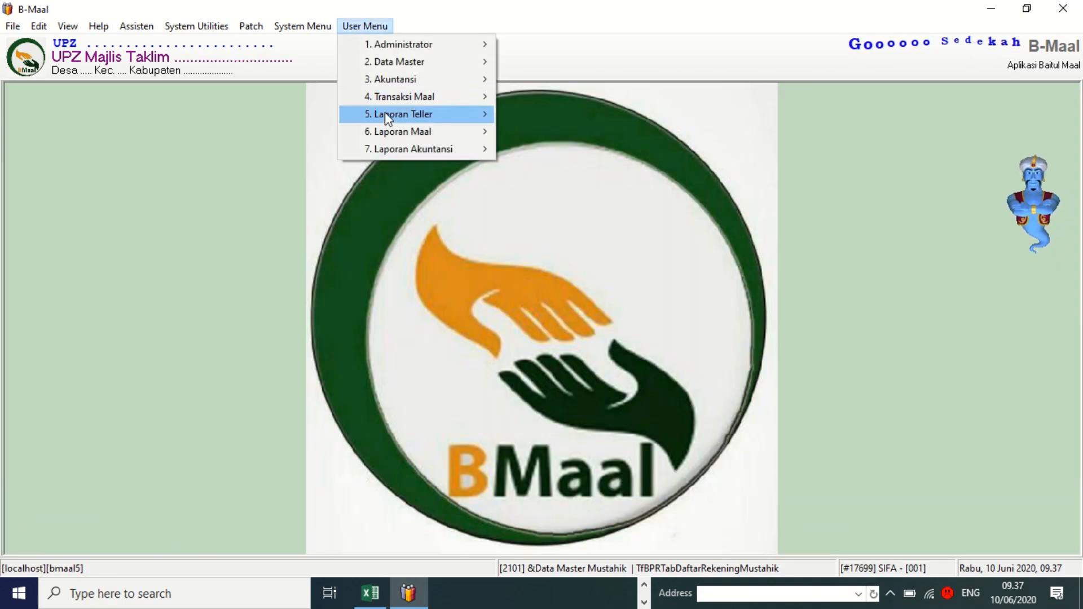
Open the Penyaluran Dana Ke Mustahik form and select the newly created mustahik account.
{"action": "mouse_move", "coordinate": [387, 97]}
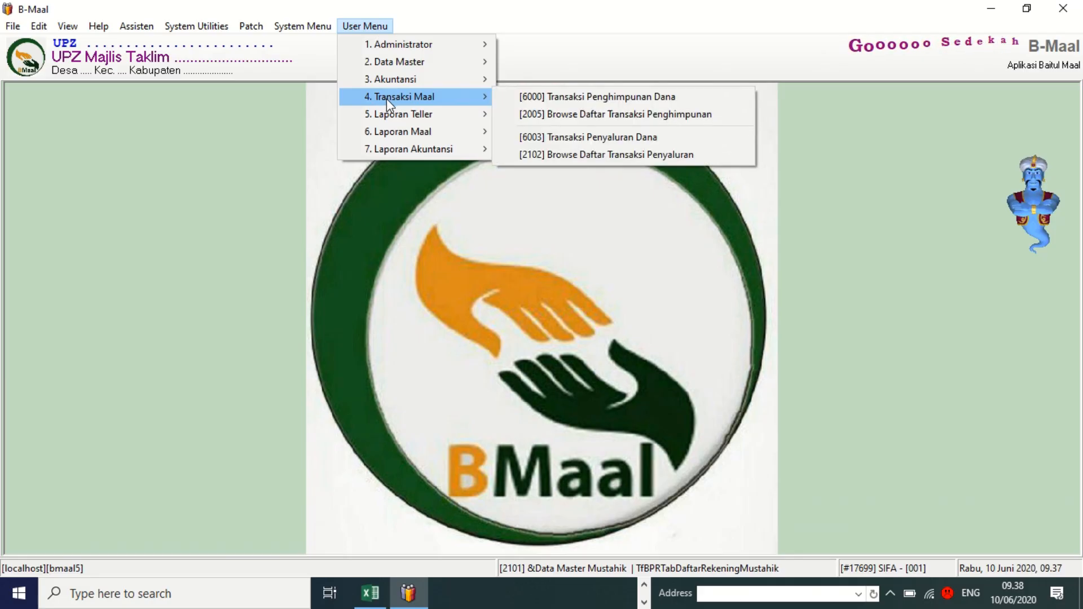
{"action": "left_click", "coordinate": [613, 141]}
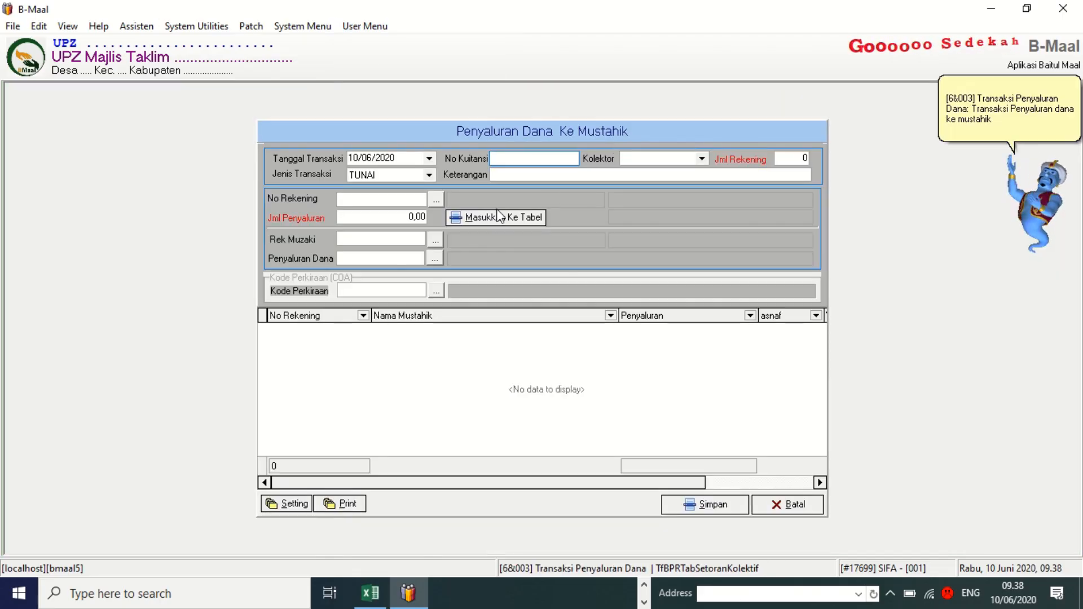
{"action": "left_click", "coordinate": [437, 201]}
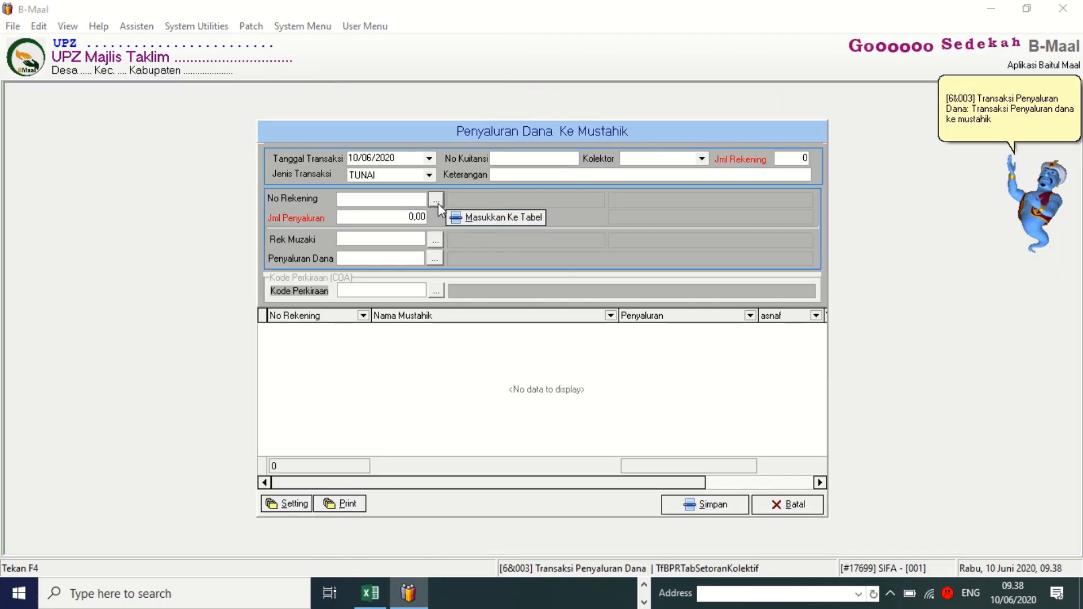
{"action": "left_click", "coordinate": [452, 209]}
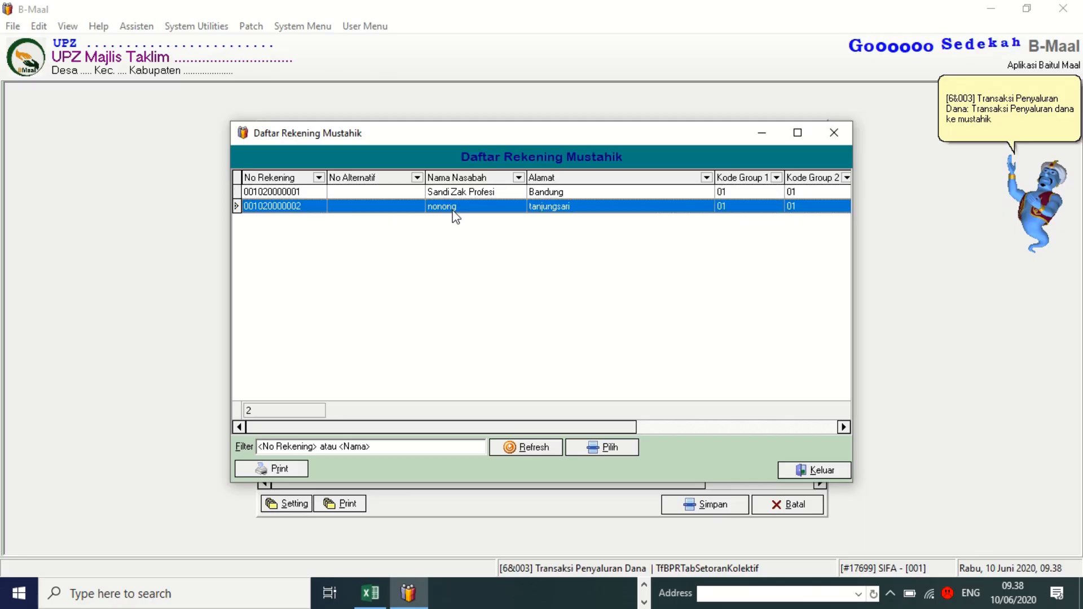
{"action": "left_click", "coordinate": [593, 445]}
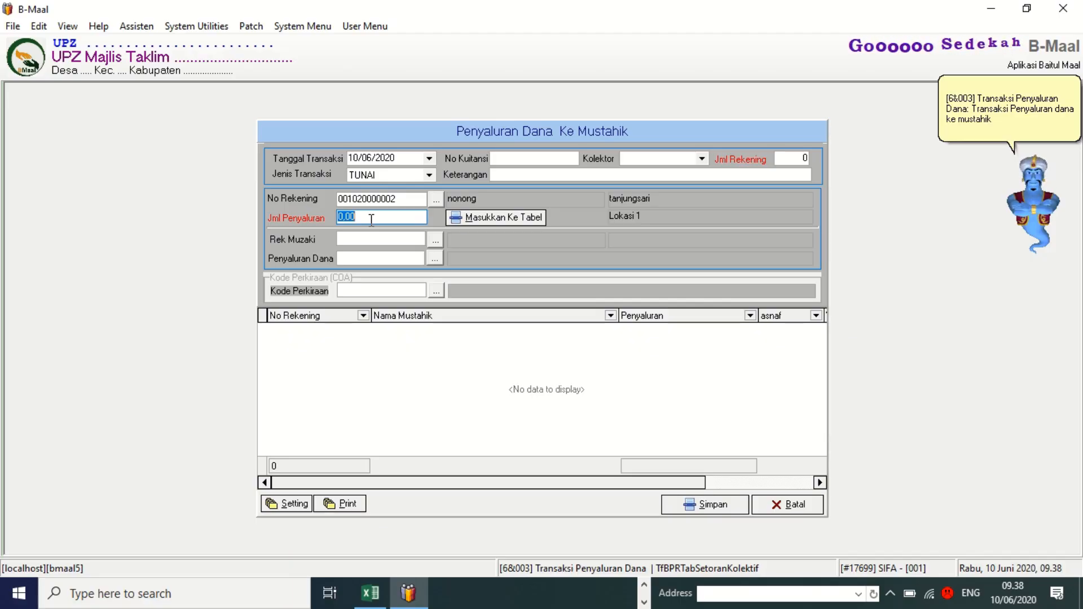
Enter a disbursement amount of 100.000 and add the Fakir row to the table.
{"action": "type", "text": "100"}
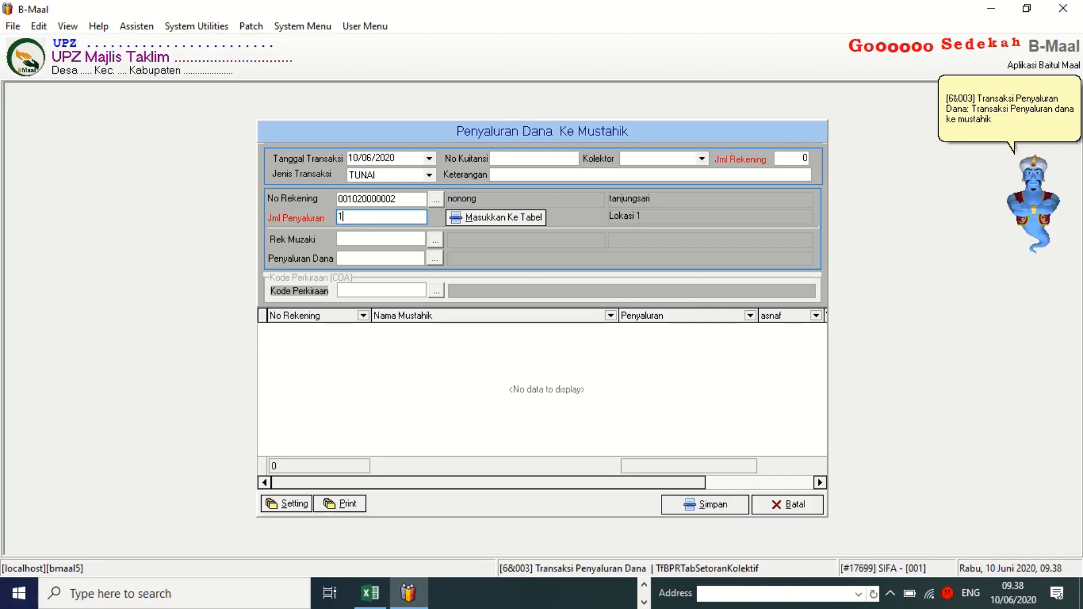
{"action": "key", "text": "BackSpace"}
{"action": "key", "text": "BackSpace"}
{"action": "key", "text": "BackSpace"}
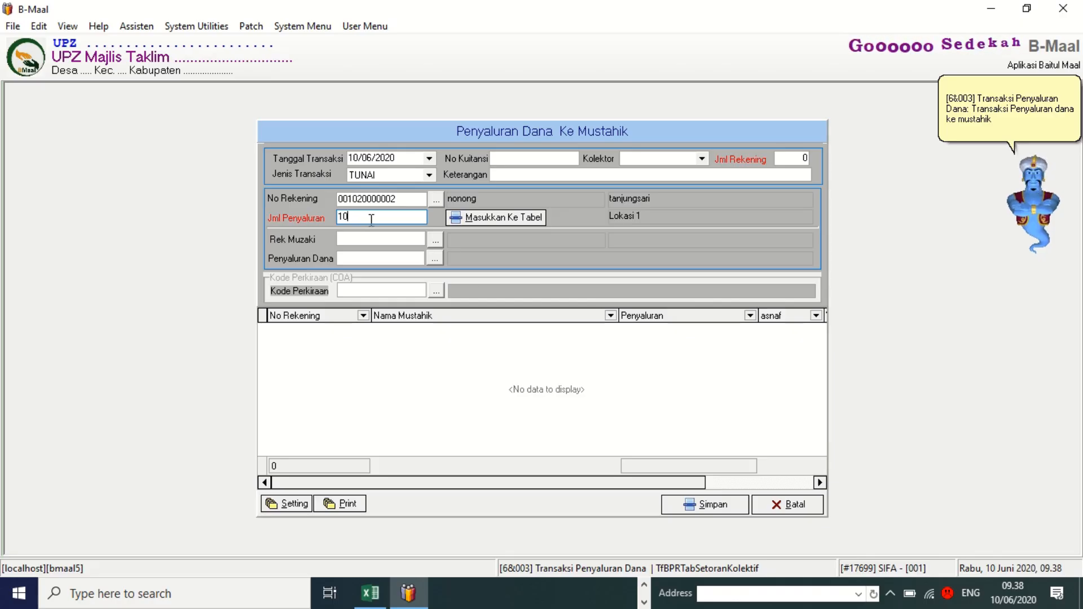
{"action": "type", "text": "1000"}
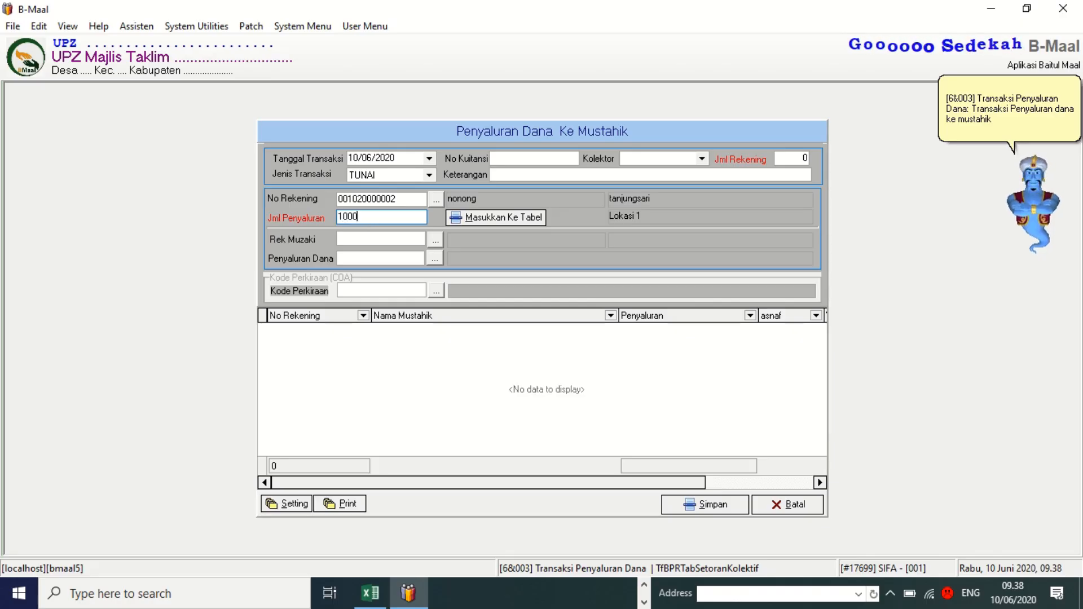
{"action": "type", "text": "000"}
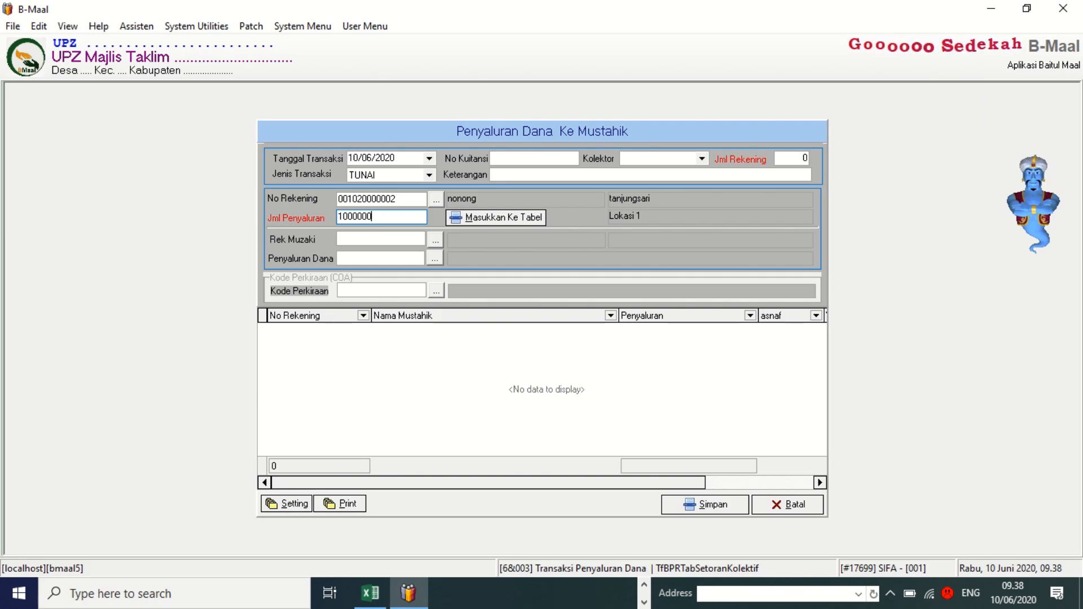
{"action": "key", "text": "Tab"}
{"action": "left_click", "coordinate": [371, 218]}
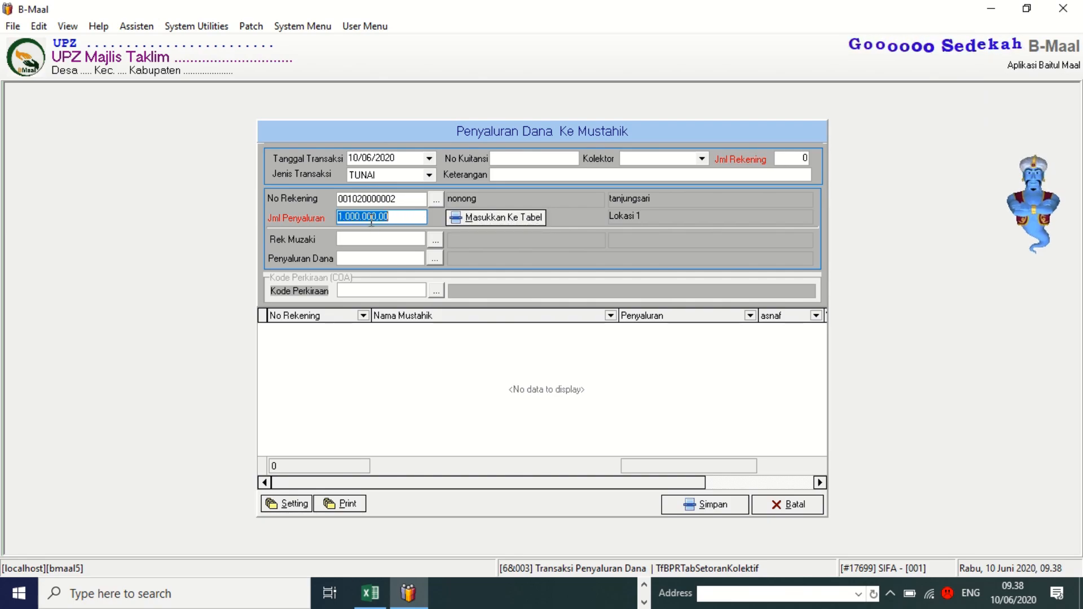
{"action": "type", "text": "100."}
{"action": "type", "text": "000"}
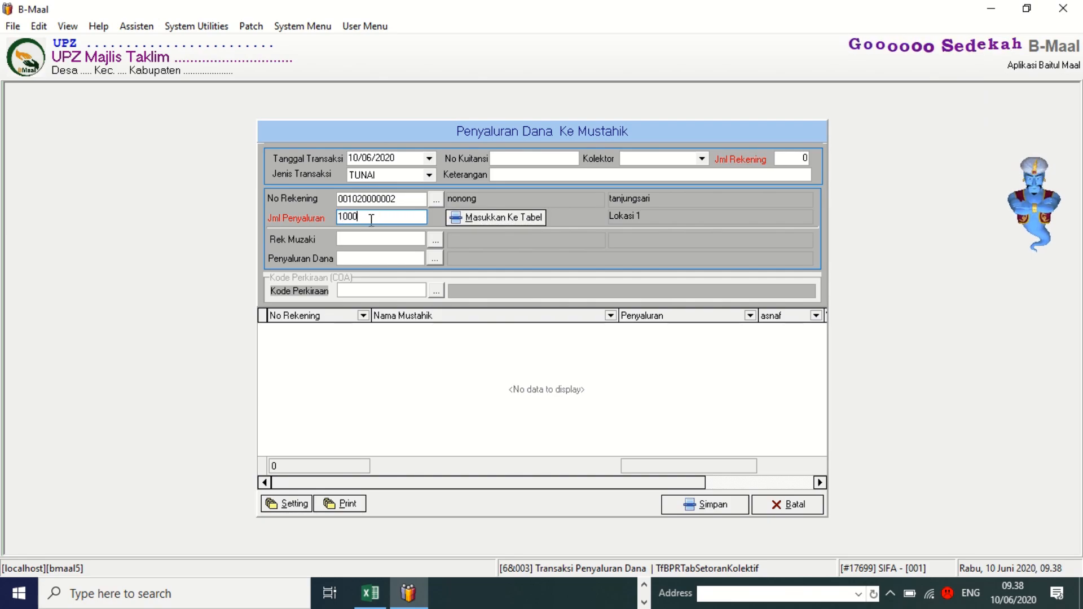
{"action": "key", "text": "Tab"}
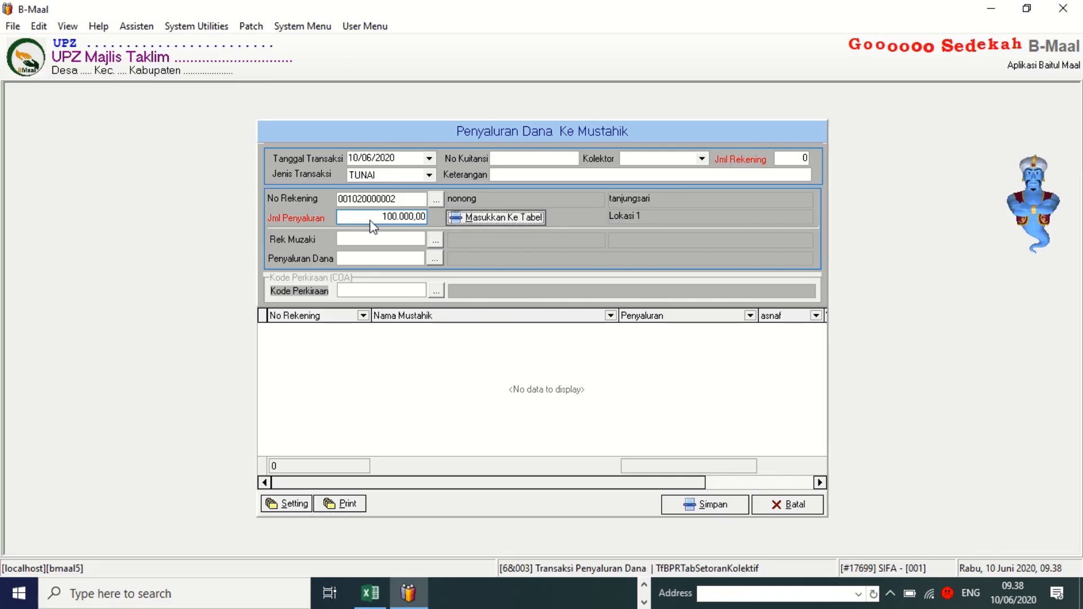
{"action": "left_click", "coordinate": [492, 221]}
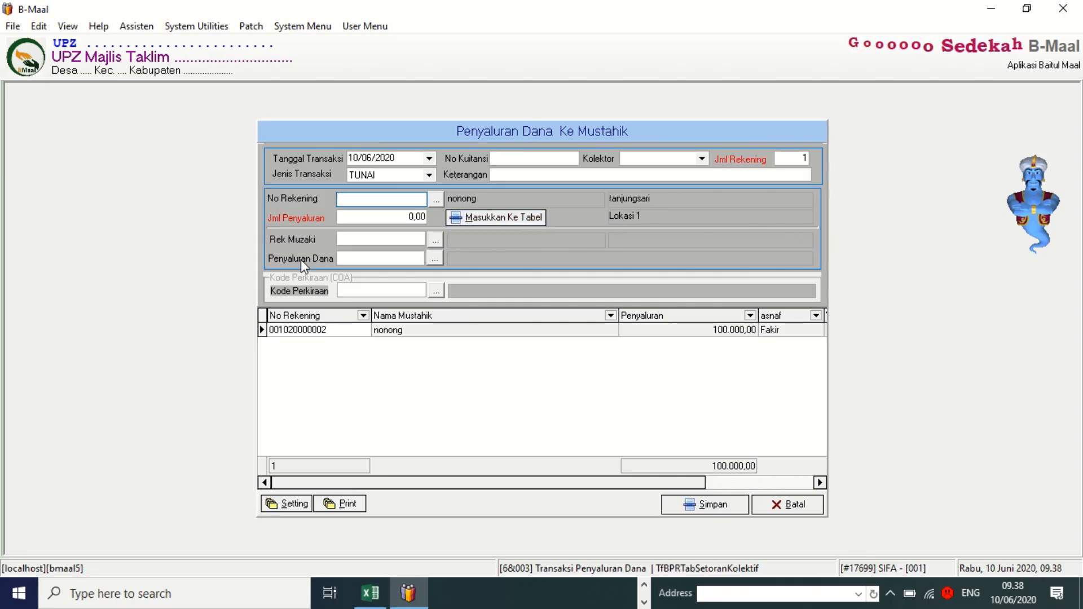
Pick 502010211 Infaq Beras / Sembako from Daftar Perkiraan as the Penyaluran Dana account.
{"action": "left_click", "coordinate": [436, 260]}
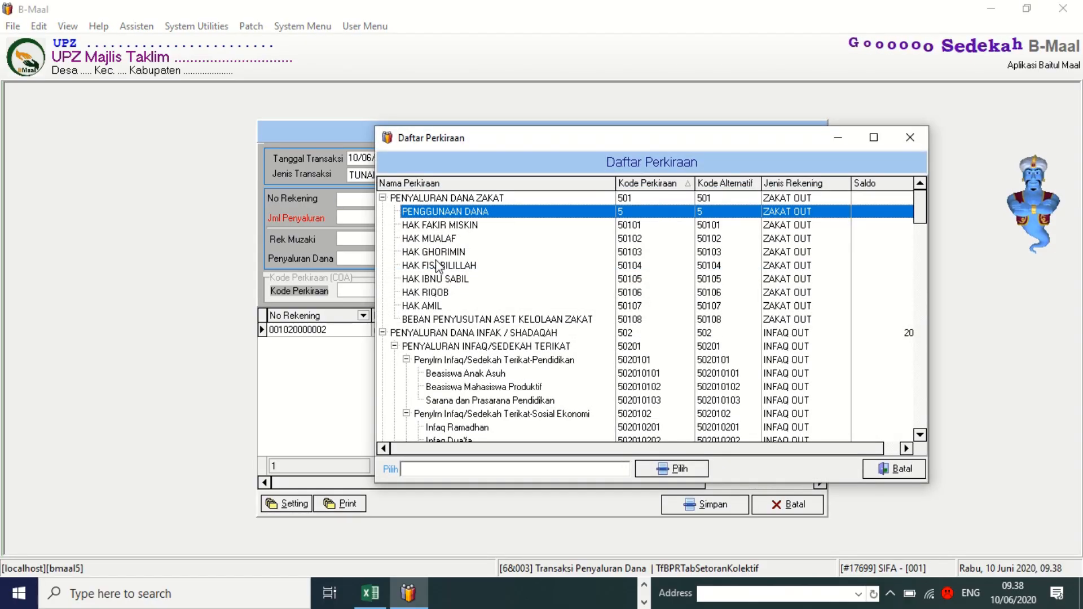
{"action": "scroll", "coordinate": [438, 265], "scroll_direction": "down", "scroll_amount": 3}
{"action": "scroll", "coordinate": [439, 265], "scroll_direction": "down", "scroll_amount": 1}
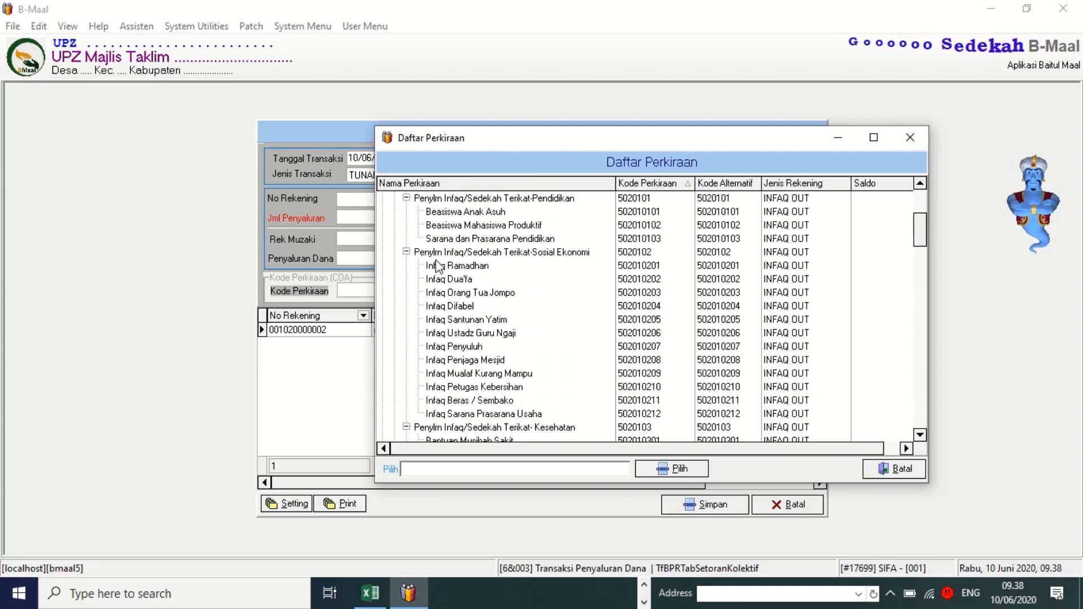
{"action": "scroll", "coordinate": [438, 265], "scroll_direction": "down", "scroll_amount": 1}
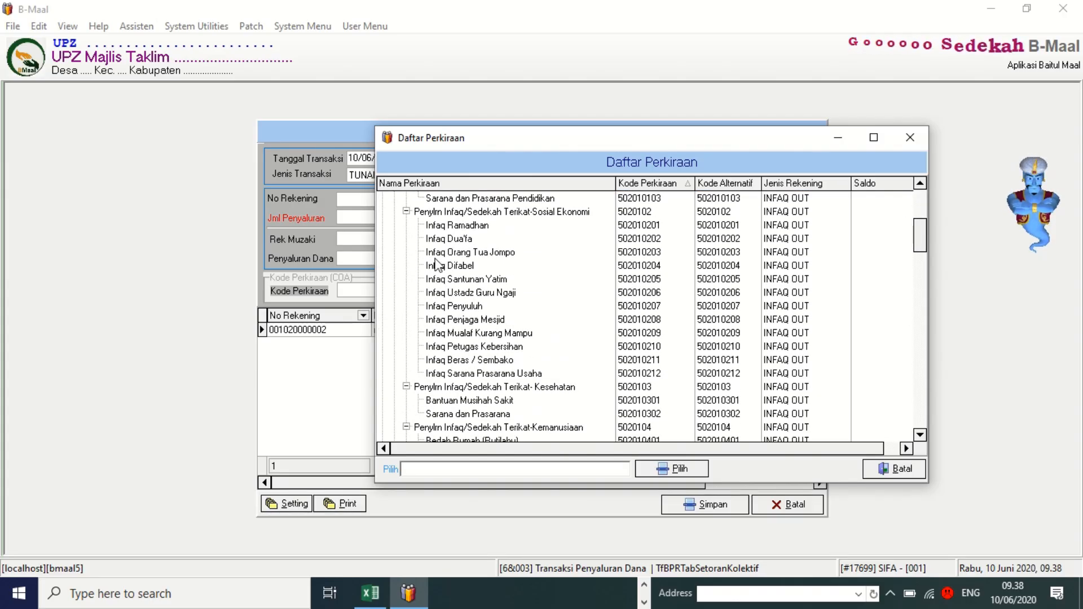
{"action": "left_click", "coordinate": [473, 361]}
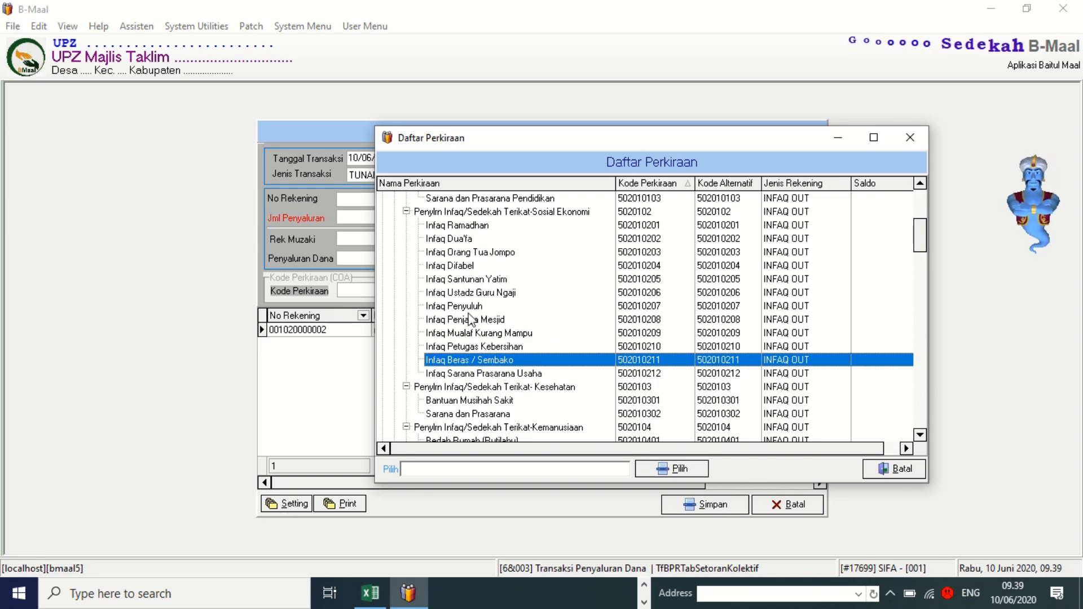
{"action": "scroll", "coordinate": [471, 320], "scroll_direction": "up", "scroll_amount": 1}
{"action": "scroll", "coordinate": [471, 320], "scroll_direction": "down", "scroll_amount": 1}
{"action": "scroll", "coordinate": [506, 353], "scroll_direction": "down", "scroll_amount": 2}
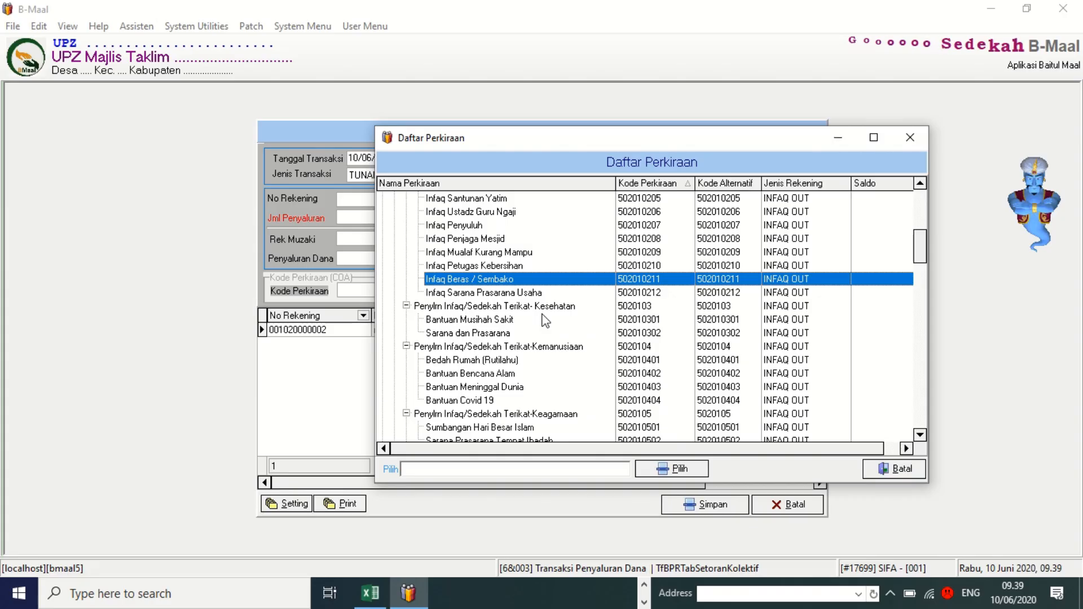
{"action": "left_click", "coordinate": [680, 470]}
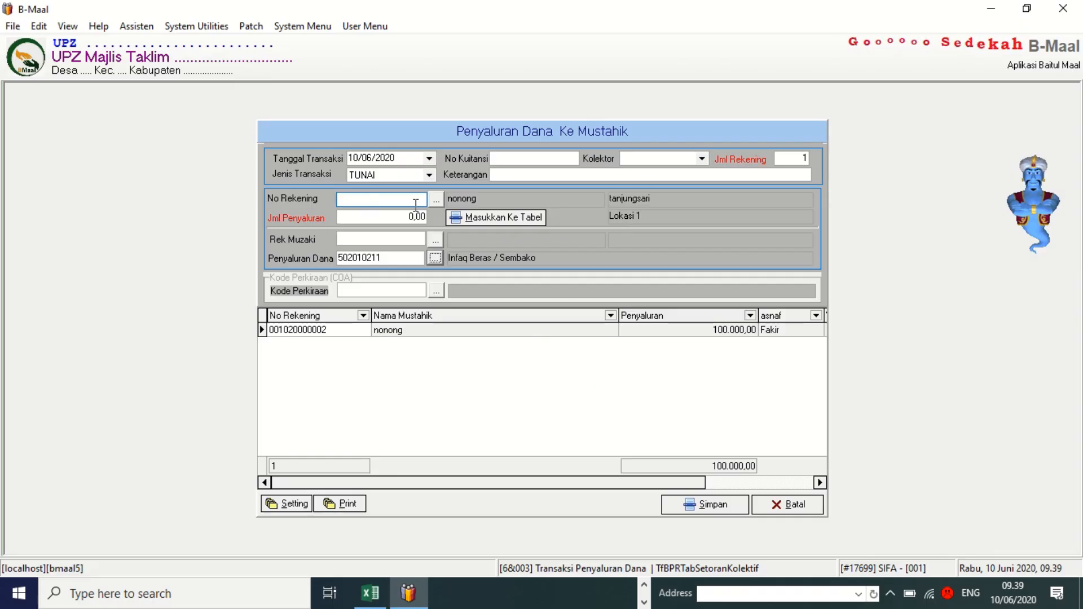
{"action": "left_click", "coordinate": [436, 199]}
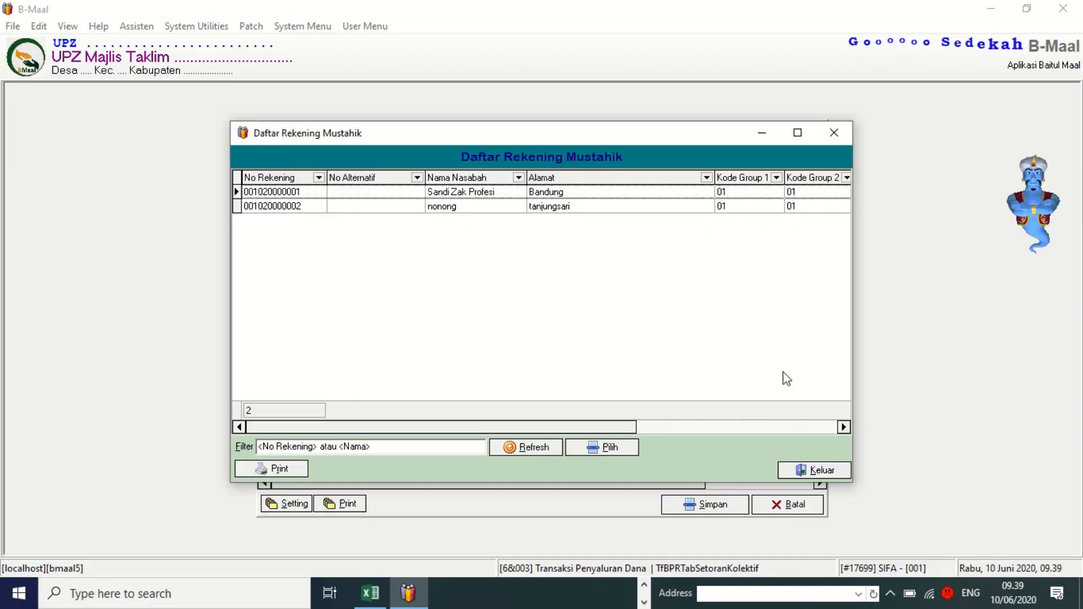
{"action": "left_click", "coordinate": [814, 470]}
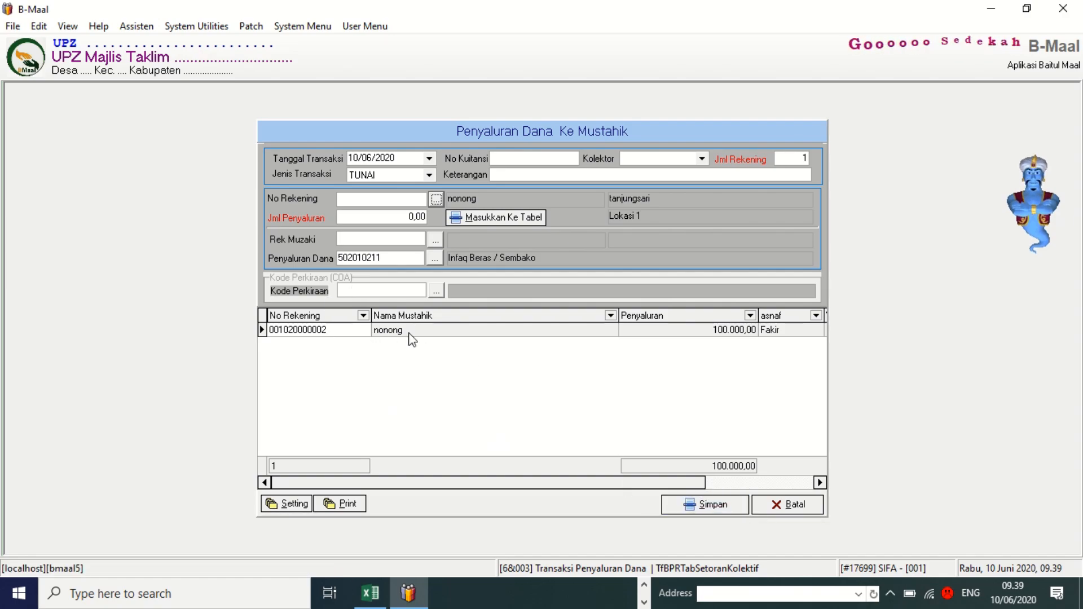
Save the 100.000,00 Infaq Beras/Sembako disbursement for the mustahik, confirm it, and close the form.
{"action": "left_click", "coordinate": [708, 507]}
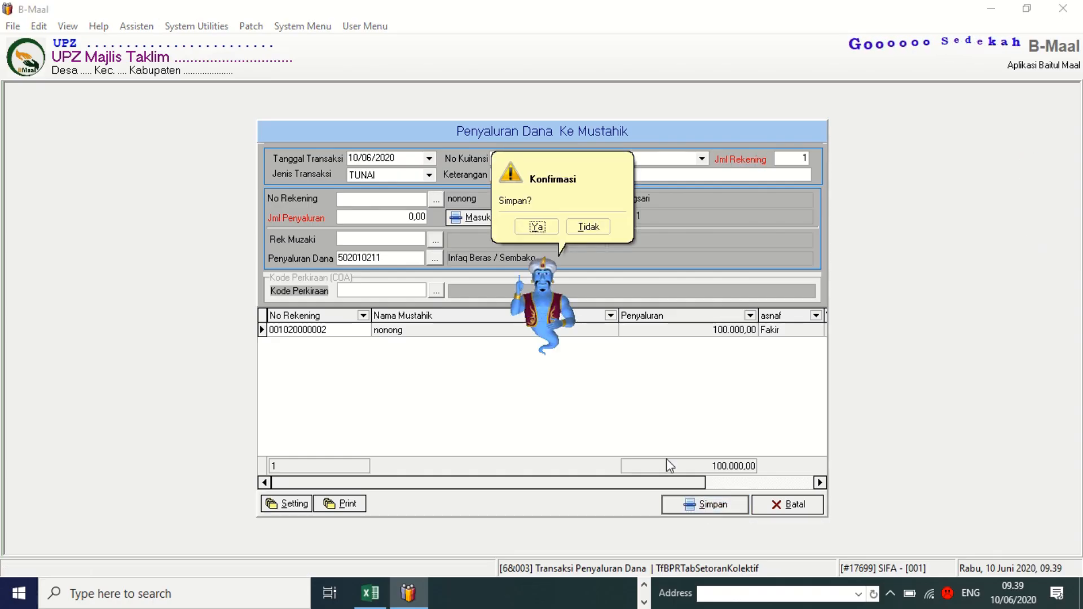
{"action": "left_click", "coordinate": [533, 231]}
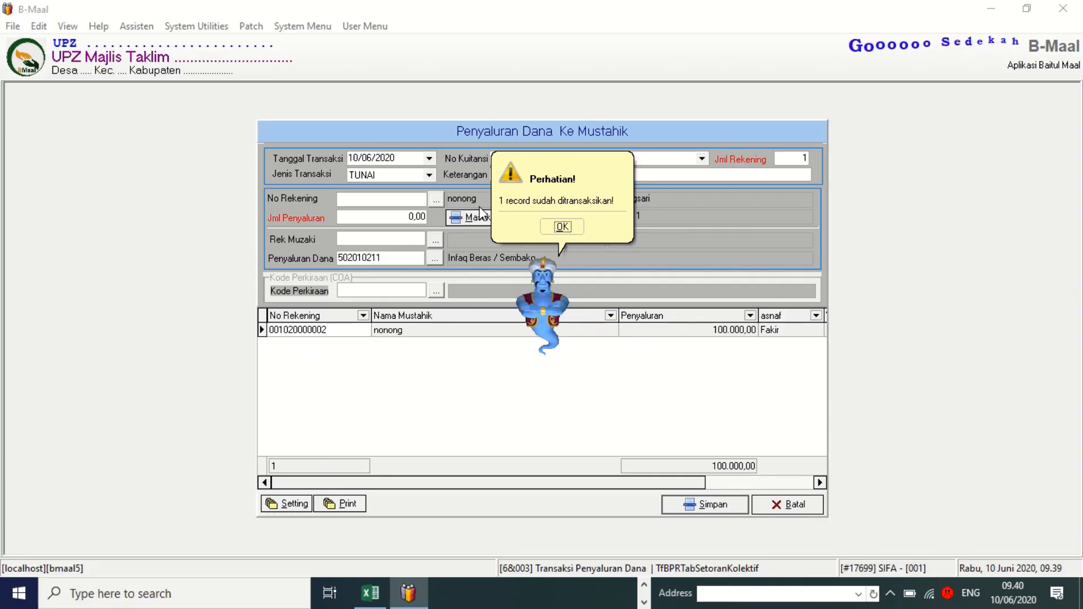
{"action": "left_click", "coordinate": [562, 227]}
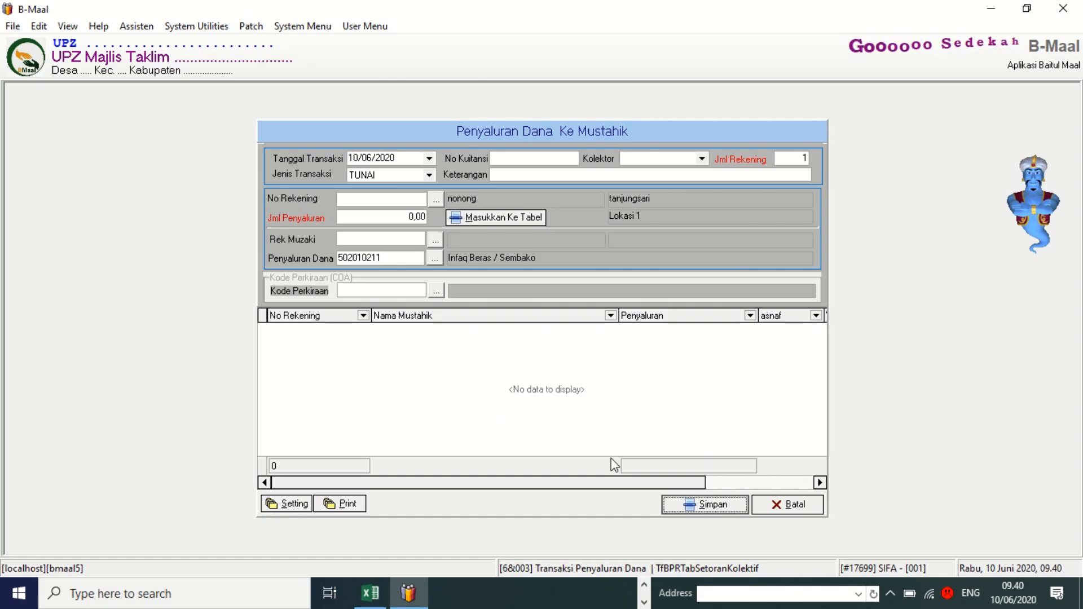
{"action": "left_click", "coordinate": [784, 505]}
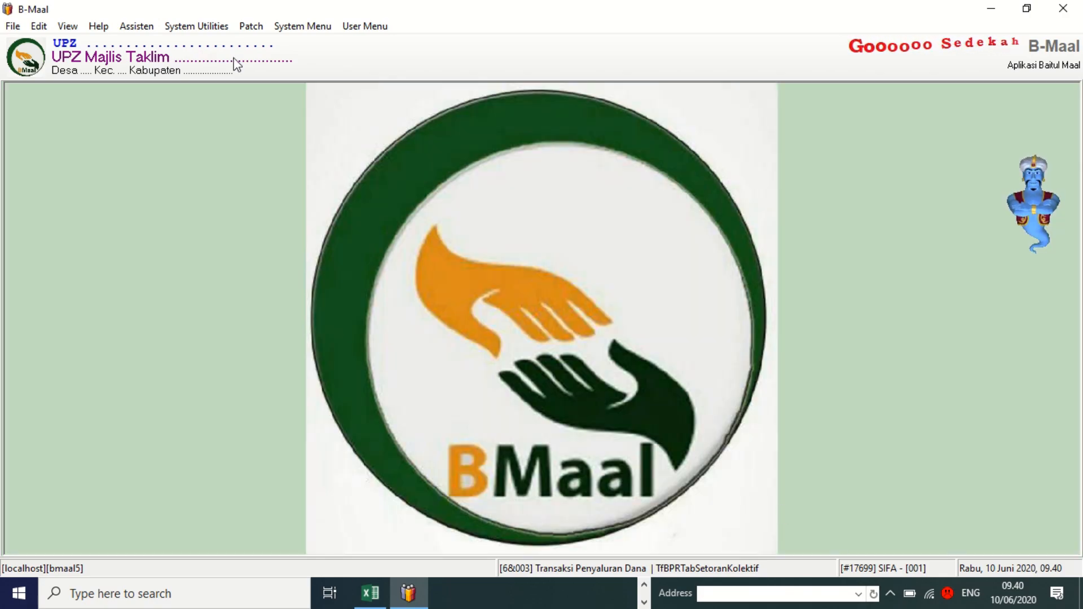
{"action": "left_click", "coordinate": [347, 29]}
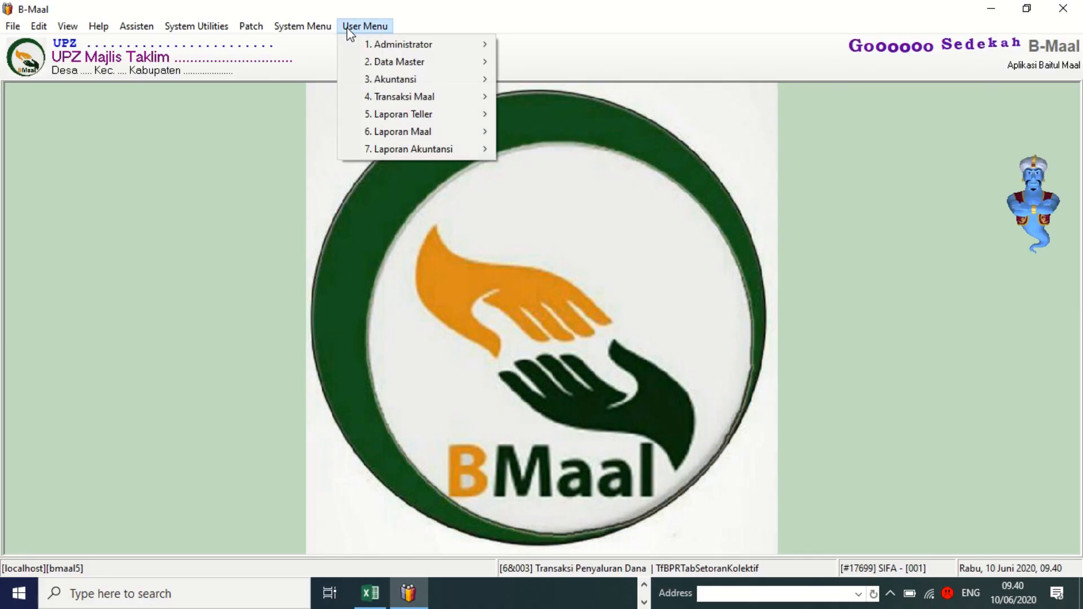
{"action": "mouse_move", "coordinate": [378, 66]}
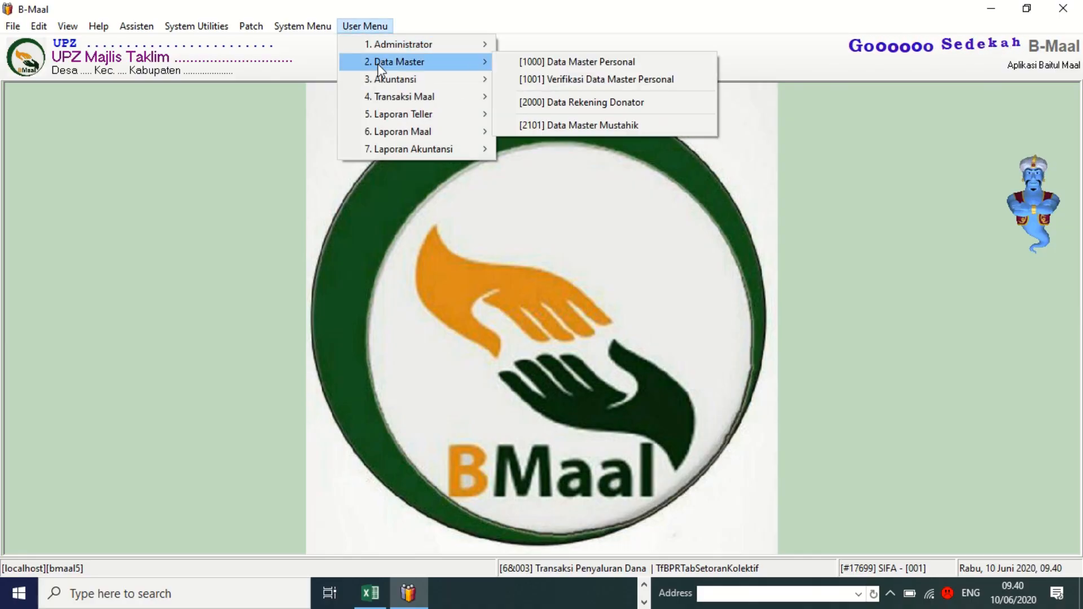
{"action": "mouse_move", "coordinate": [387, 97]}
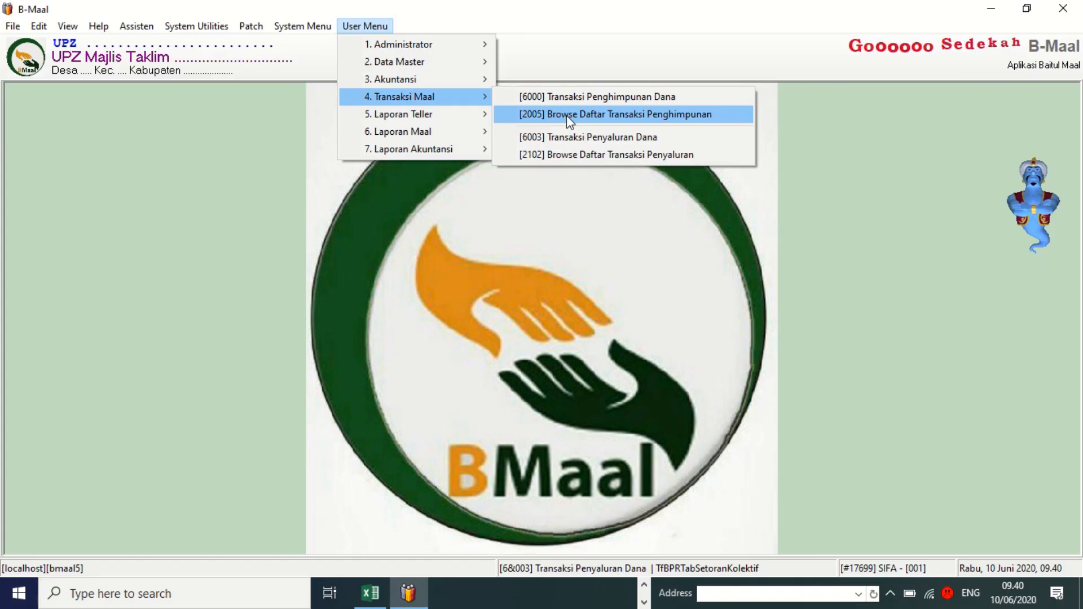
{"action": "left_click", "coordinate": [554, 154]}
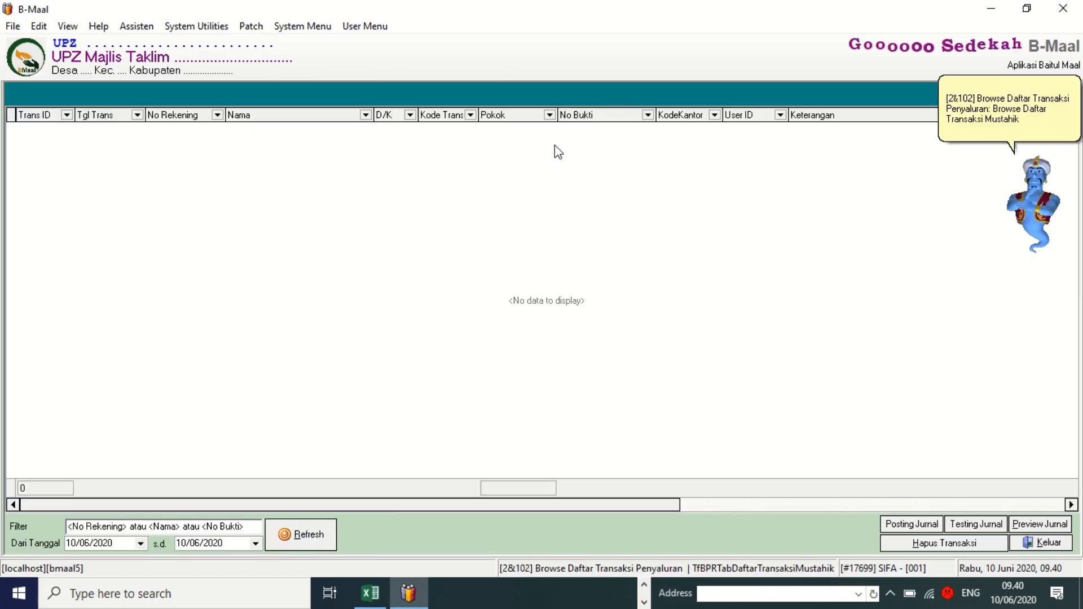
{"action": "left_click", "coordinate": [302, 537]}
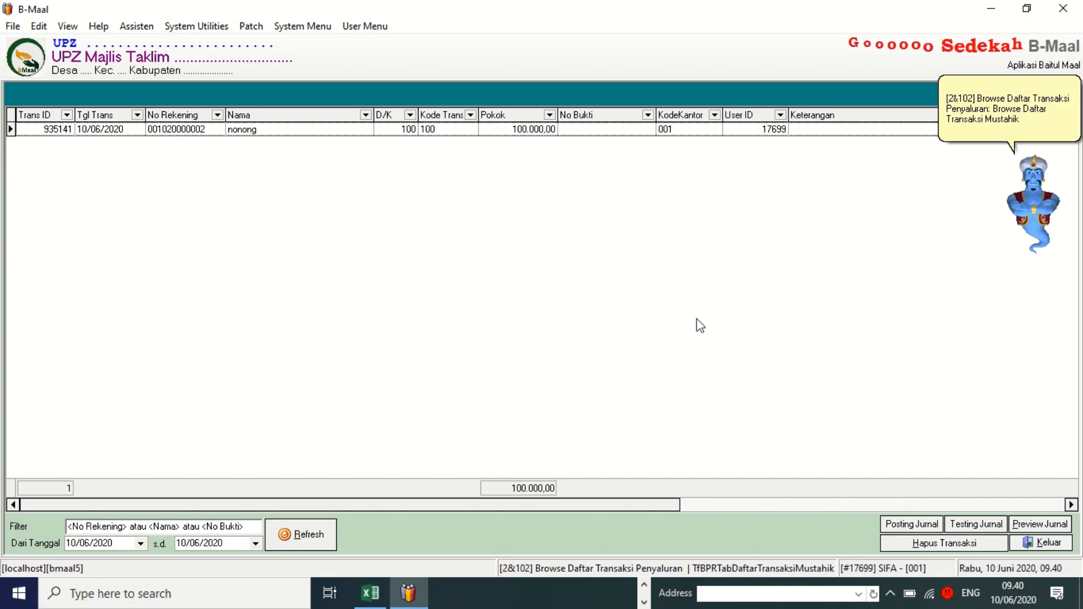
{"action": "left_click", "coordinate": [1049, 544]}
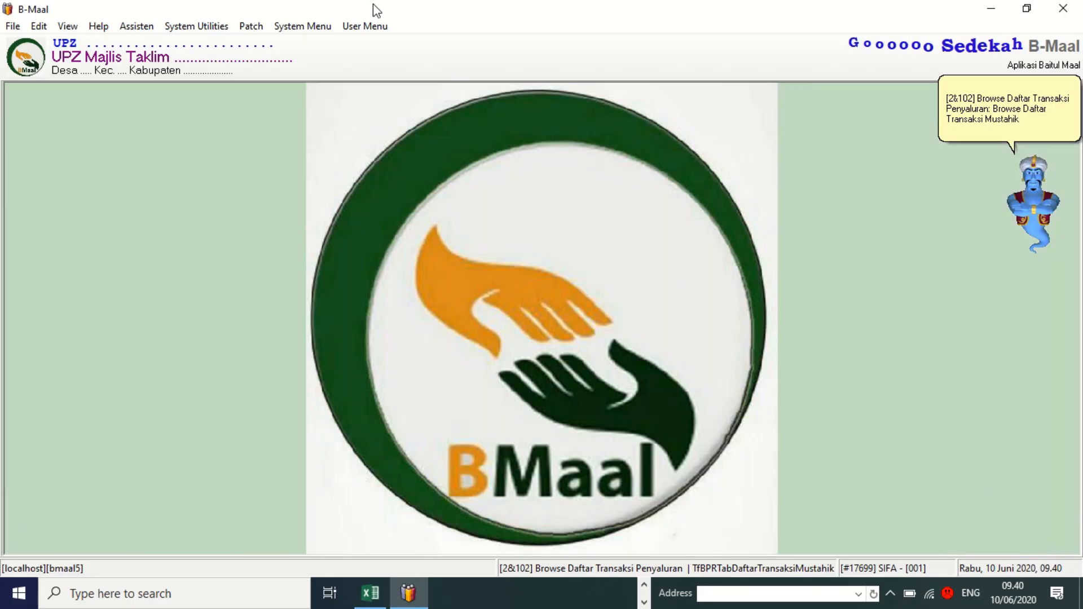
Preview the [8403] Lap. Transaksi Teller report and show its Filter Transaksi options.
{"action": "left_click", "coordinate": [363, 27]}
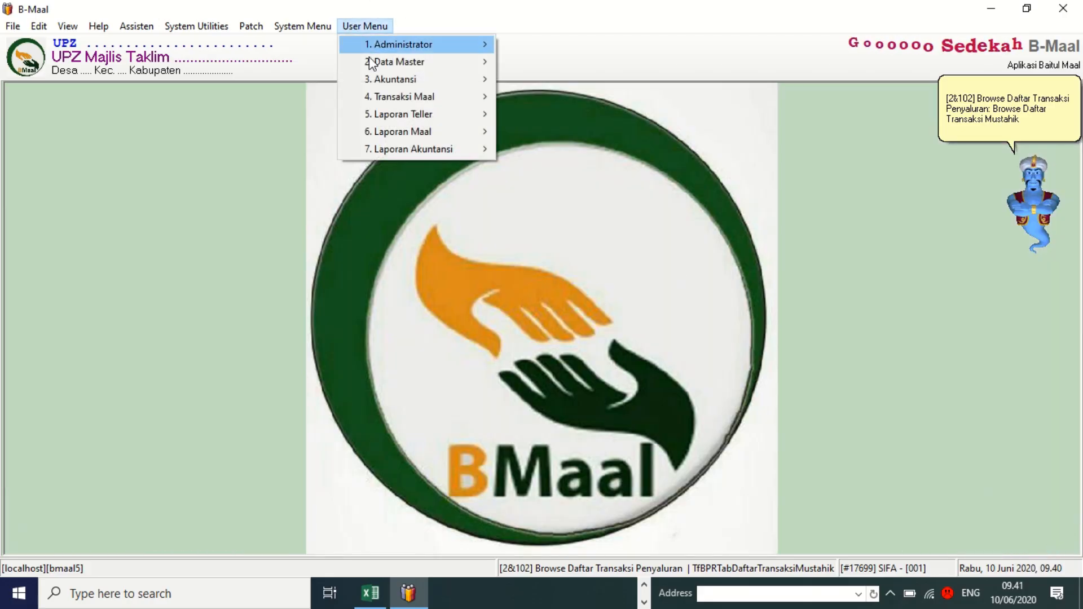
{"action": "mouse_move", "coordinate": [392, 117]}
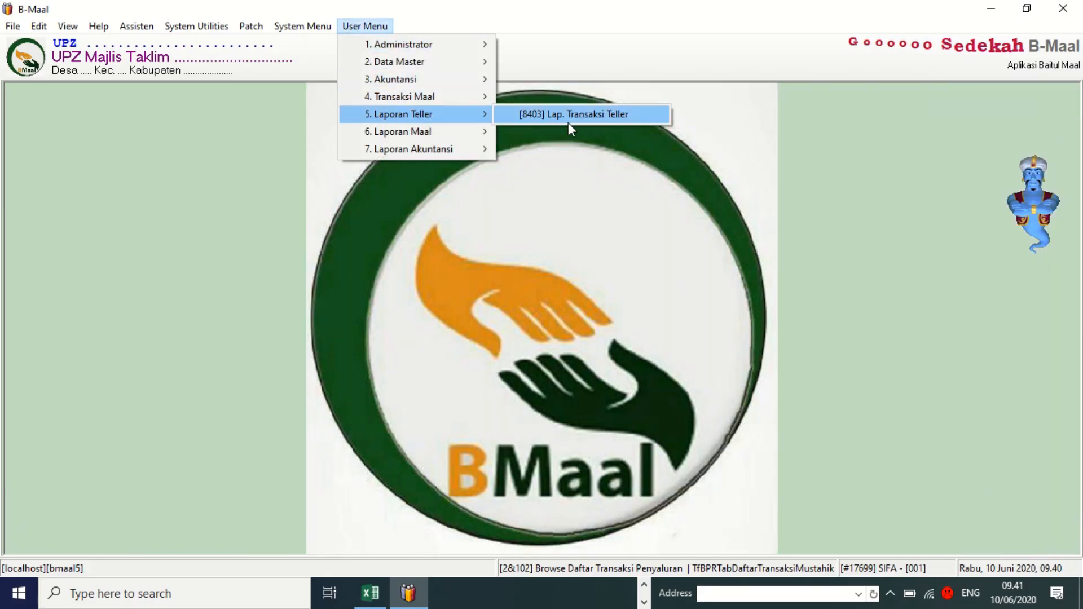
{"action": "left_click", "coordinate": [603, 115]}
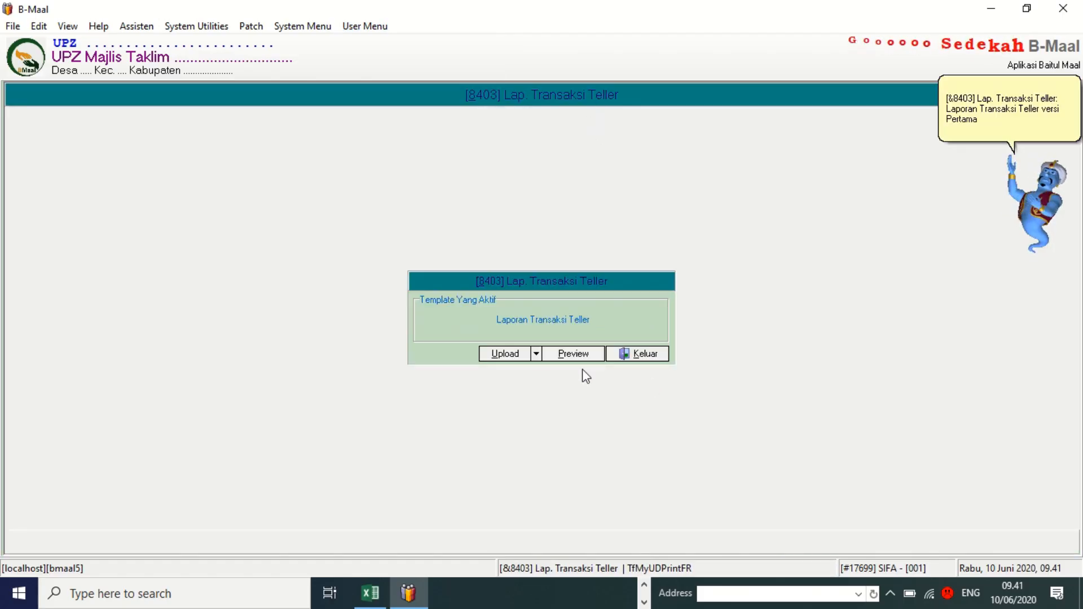
{"action": "left_click", "coordinate": [571, 356]}
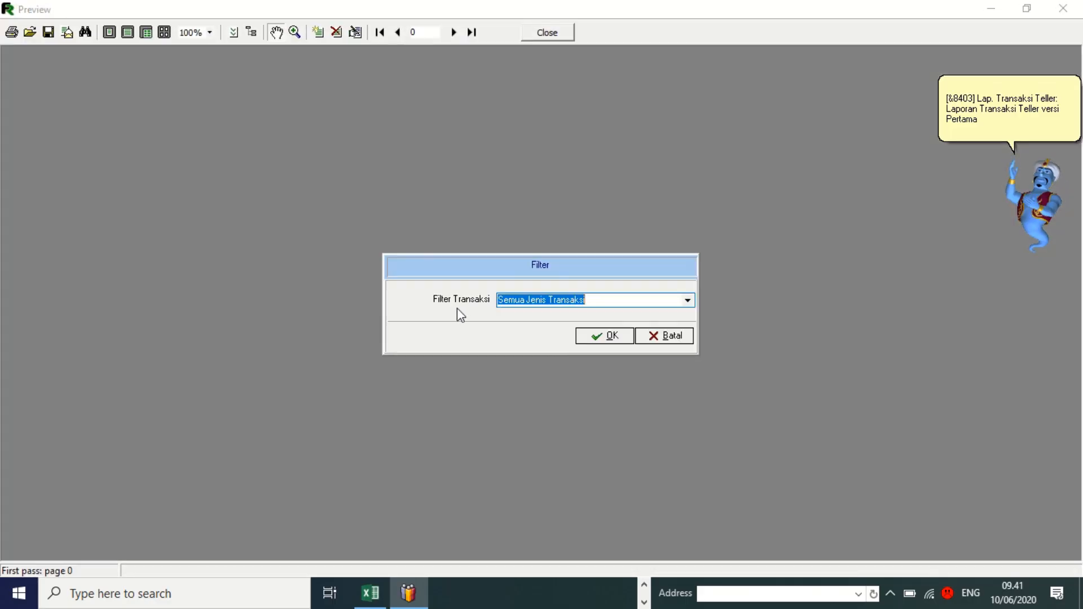
{"action": "left_click", "coordinate": [687, 302]}
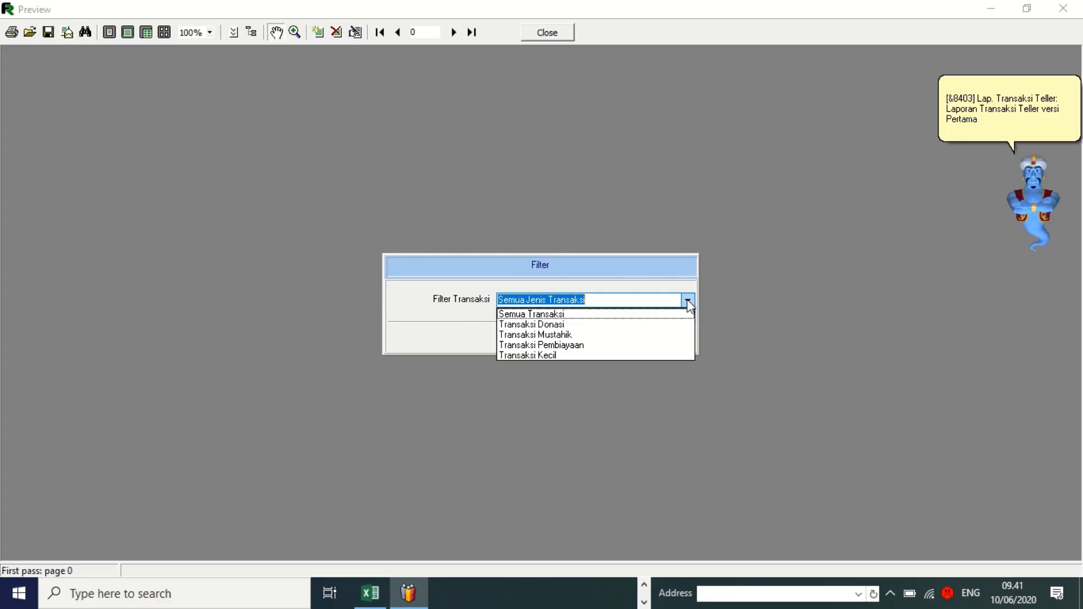
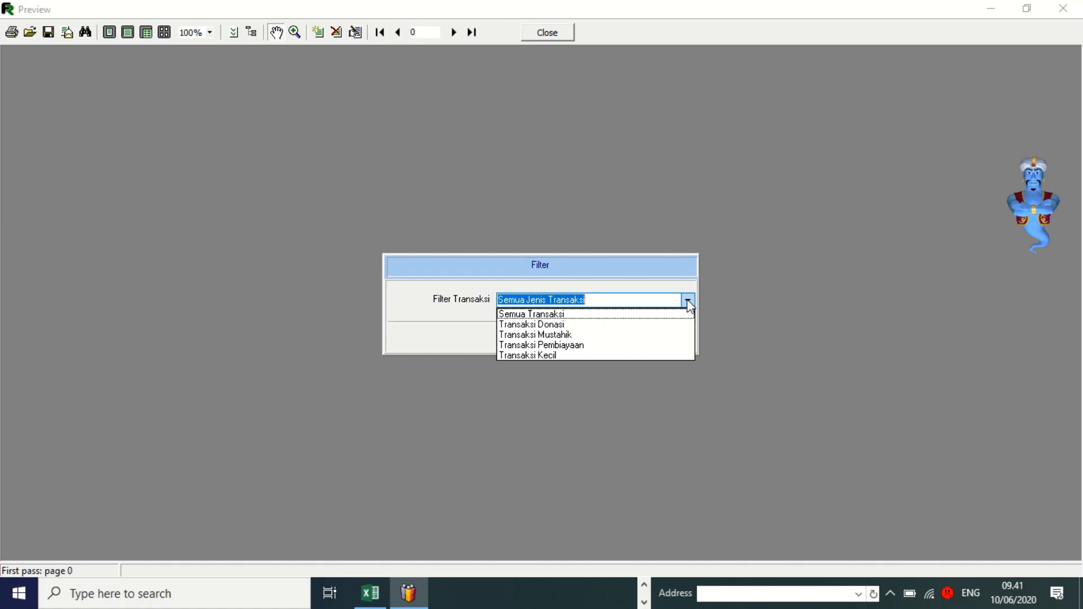
Generate the teller report filtered to Transaksi Mustahik for 10/06/2020 through 10/06/2020.
{"action": "left_click", "coordinate": [572, 336]}
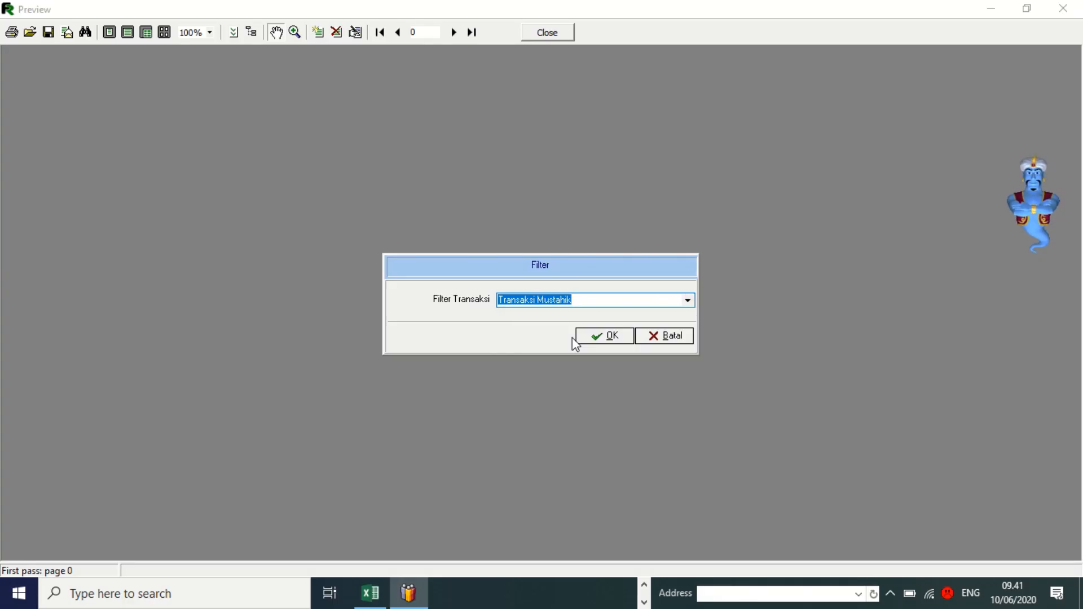
{"action": "left_click", "coordinate": [601, 342]}
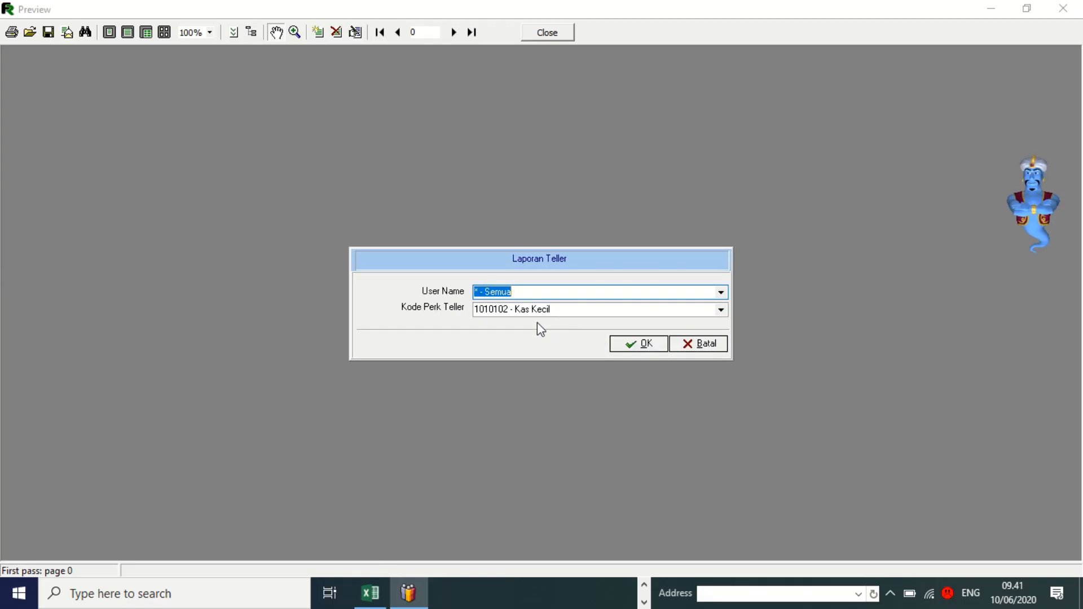
{"action": "left_click", "coordinate": [630, 344]}
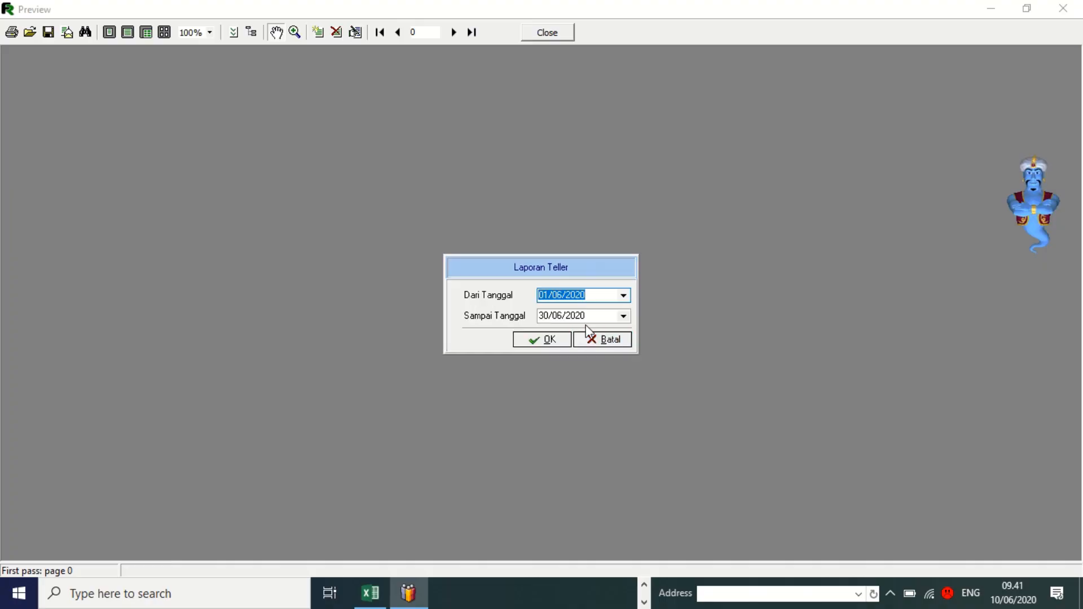
{"action": "left_click", "coordinate": [624, 295]}
{"action": "left_click", "coordinate": [571, 416]}
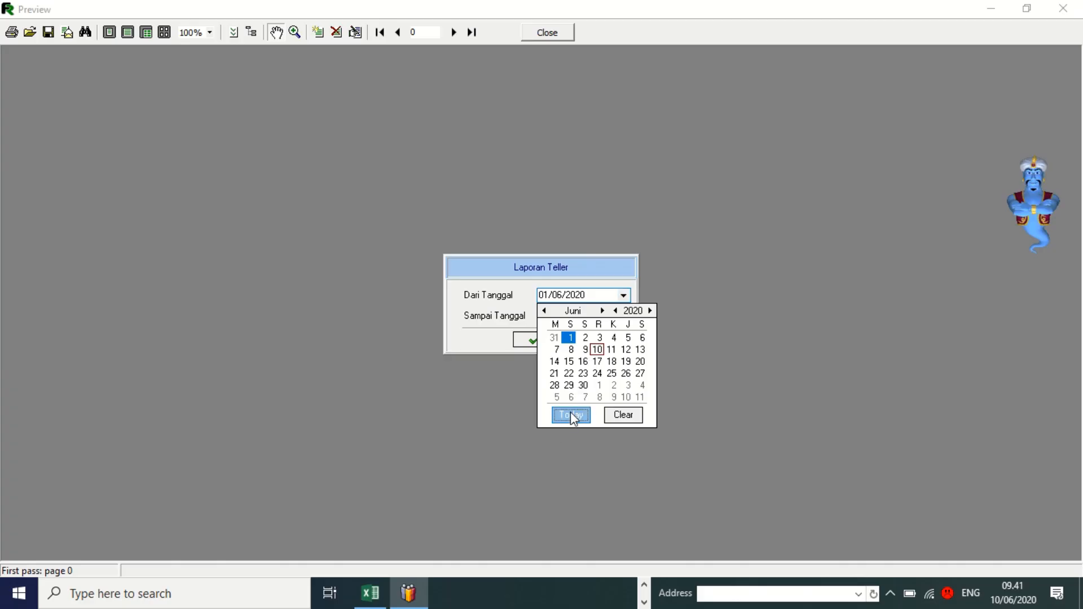
{"action": "left_click", "coordinate": [624, 317]}
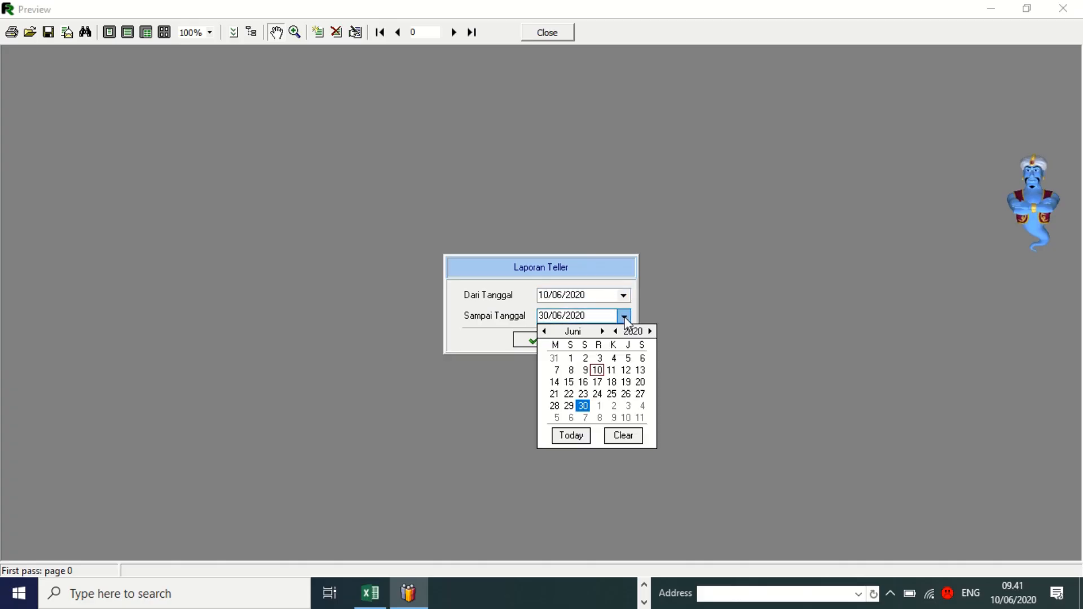
{"action": "left_click", "coordinate": [569, 435]}
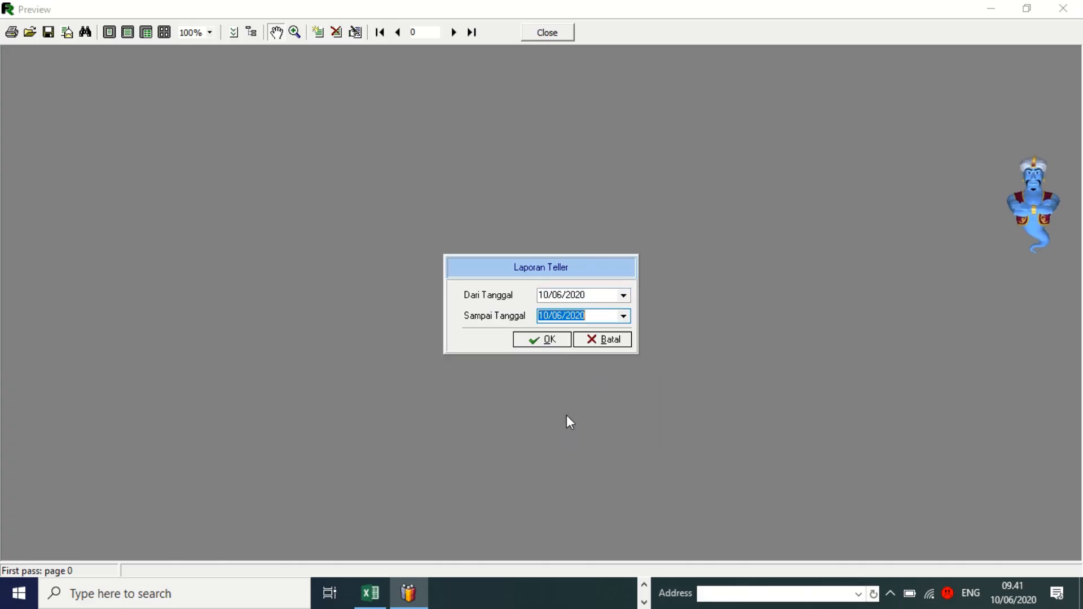
{"action": "left_click", "coordinate": [549, 339]}
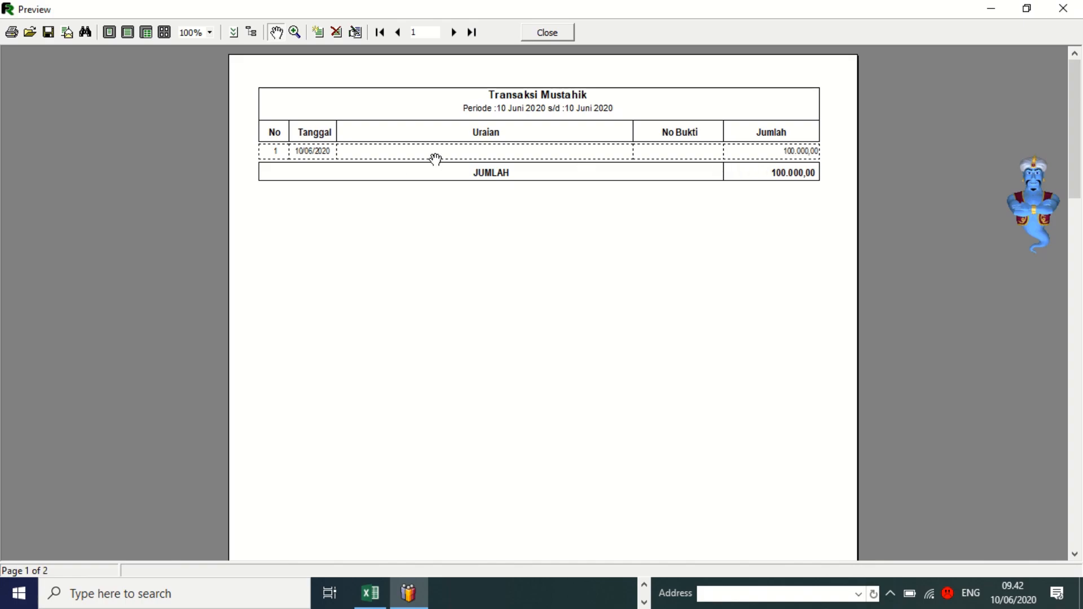
Review both report pages, with the 100.000,00 Mustahik total and saldo -100.000,00, then close the preview.
{"action": "scroll", "coordinate": [446, 180], "scroll_direction": "down", "scroll_amount": 3}
{"action": "scroll", "coordinate": [454, 201], "scroll_direction": "up", "scroll_amount": 3}
{"action": "scroll", "coordinate": [454, 201], "scroll_direction": "down", "scroll_amount": 10}
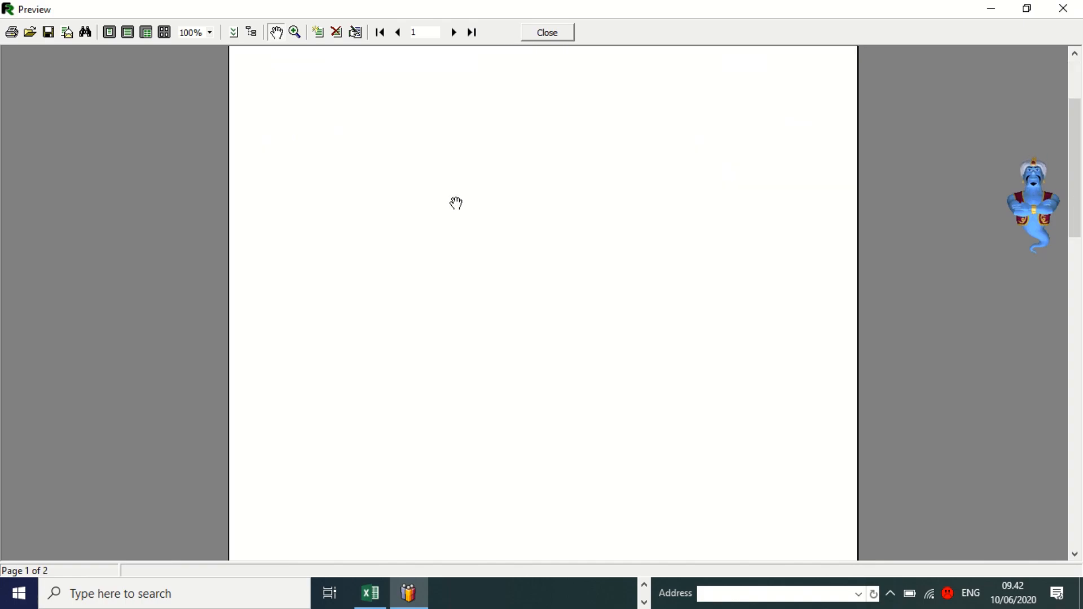
{"action": "scroll", "coordinate": [455, 201], "scroll_direction": "down", "scroll_amount": 3}
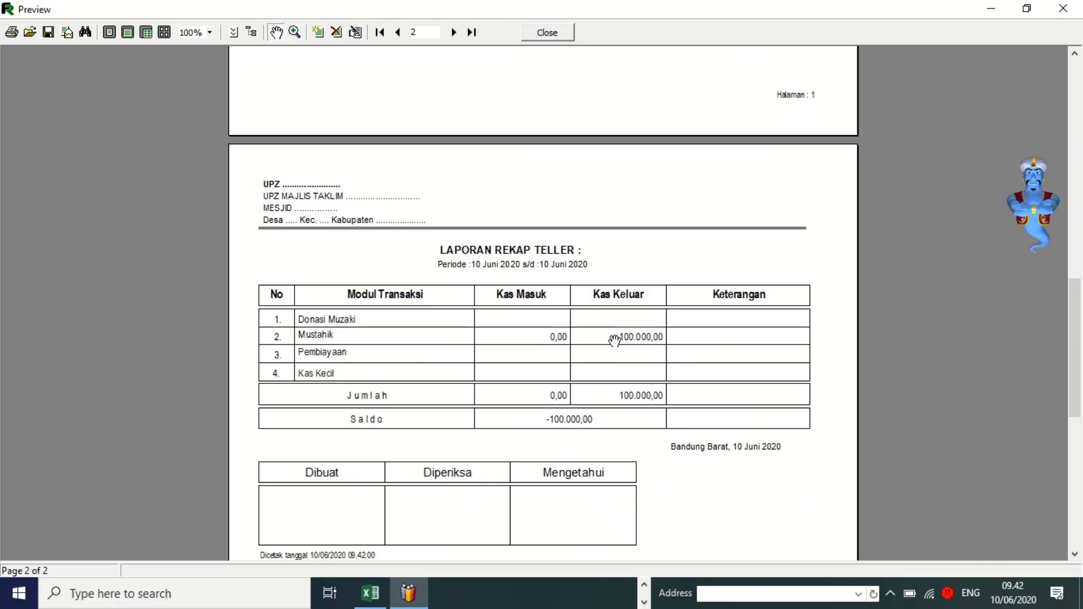
{"action": "scroll", "coordinate": [550, 169], "scroll_direction": "up", "scroll_amount": 9}
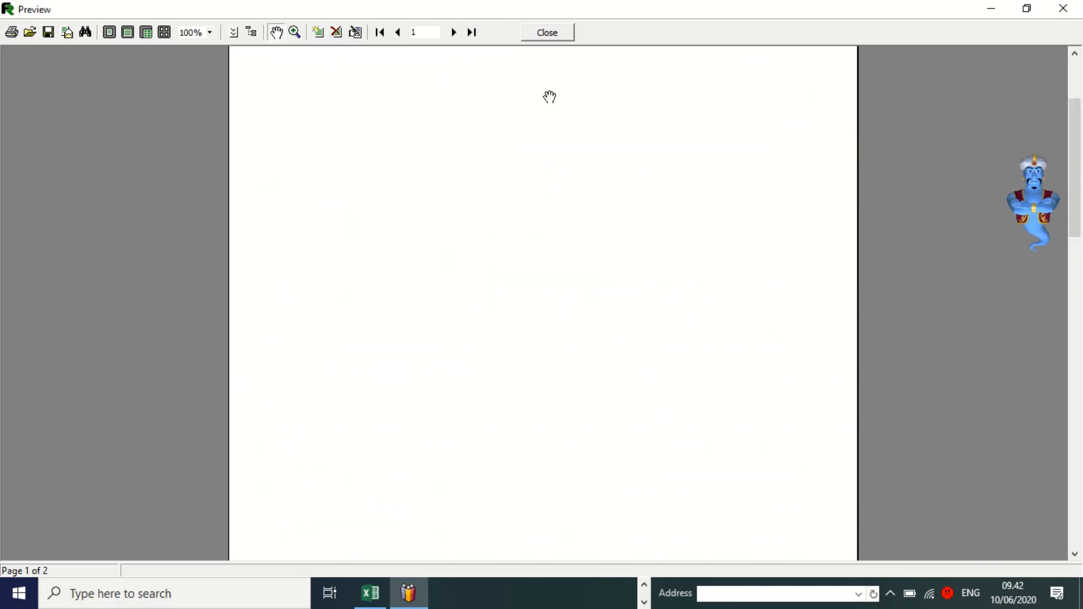
{"action": "left_click", "coordinate": [545, 32]}
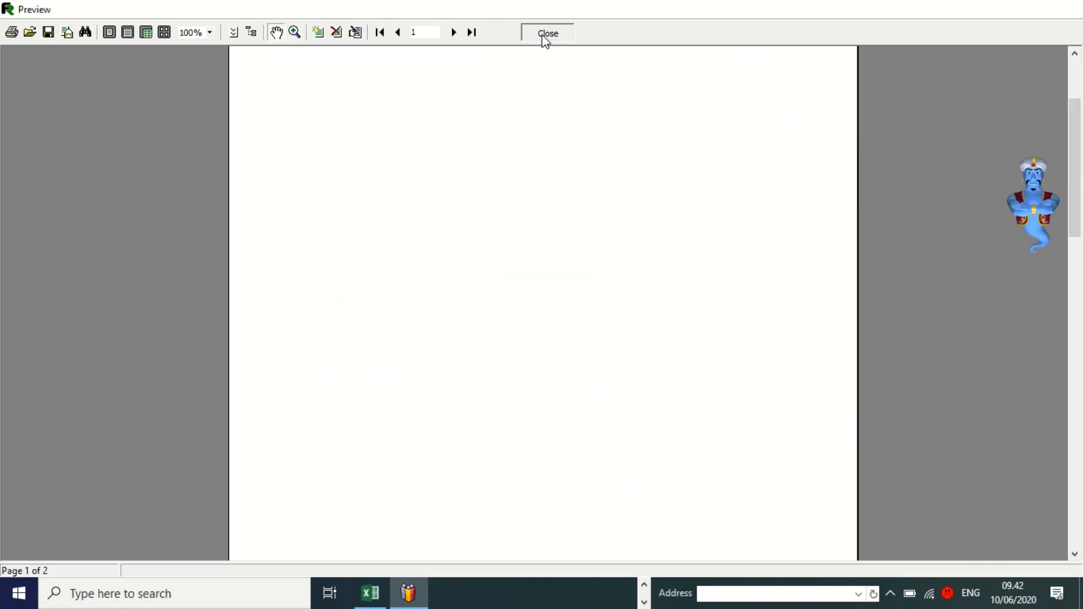
Regenerate the teller report with Semua Transaksi for 10/06/2020 through 10/06/2020.
{"action": "left_click", "coordinate": [581, 355]}
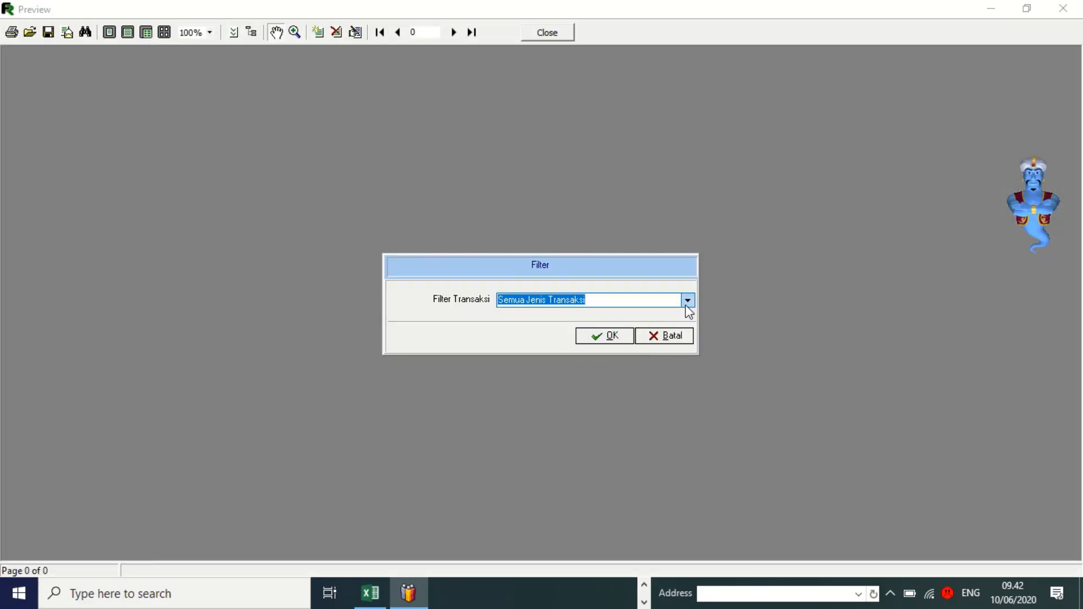
{"action": "left_click", "coordinate": [687, 300]}
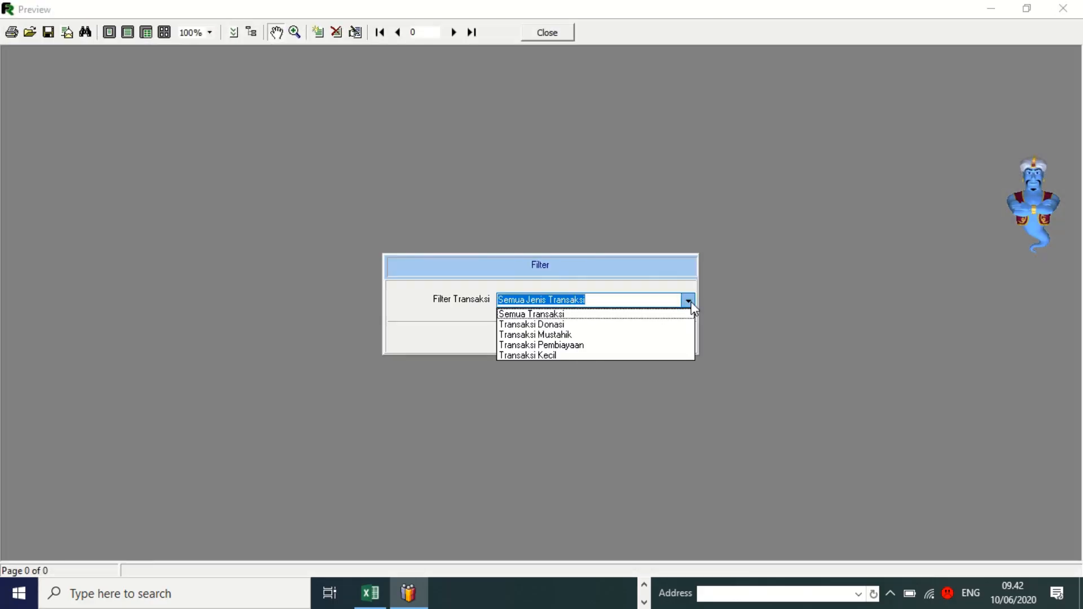
{"action": "left_click", "coordinate": [571, 318]}
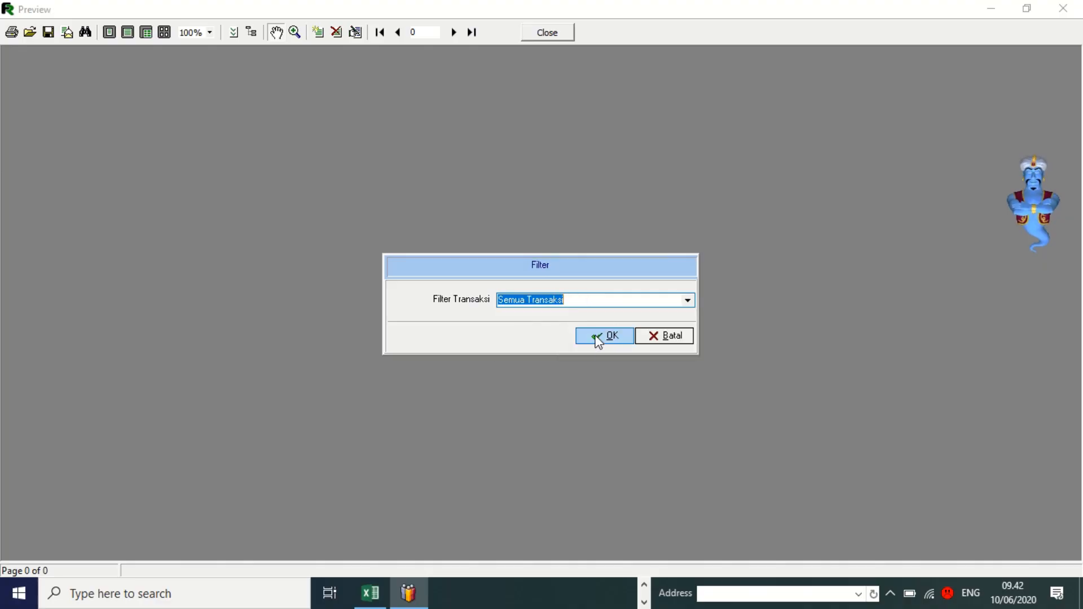
{"action": "left_click", "coordinate": [598, 340]}
{"action": "left_click", "coordinate": [618, 344]}
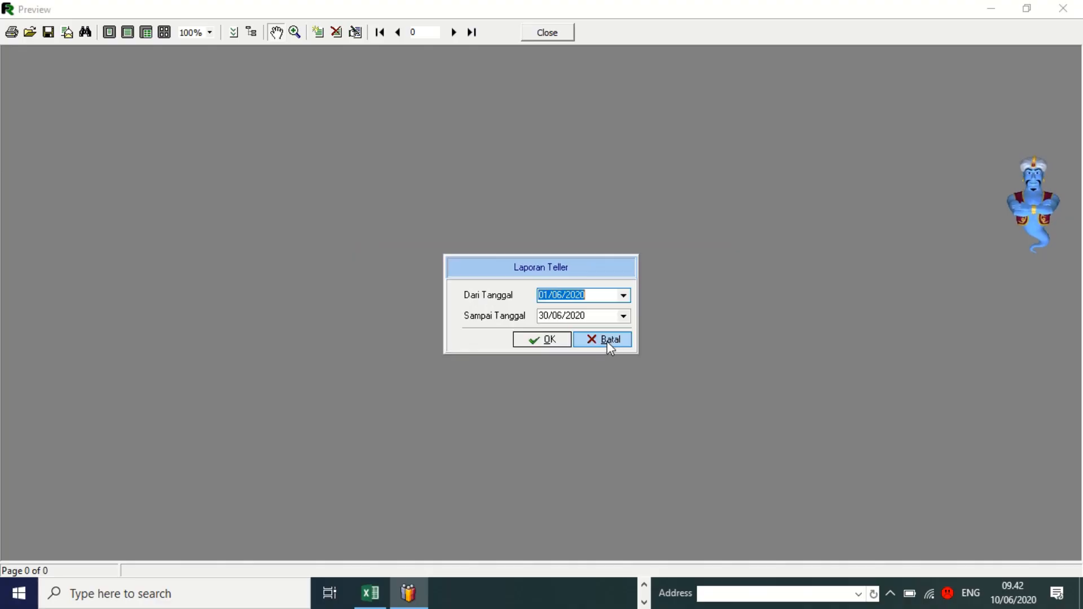
{"action": "left_click", "coordinate": [623, 295]}
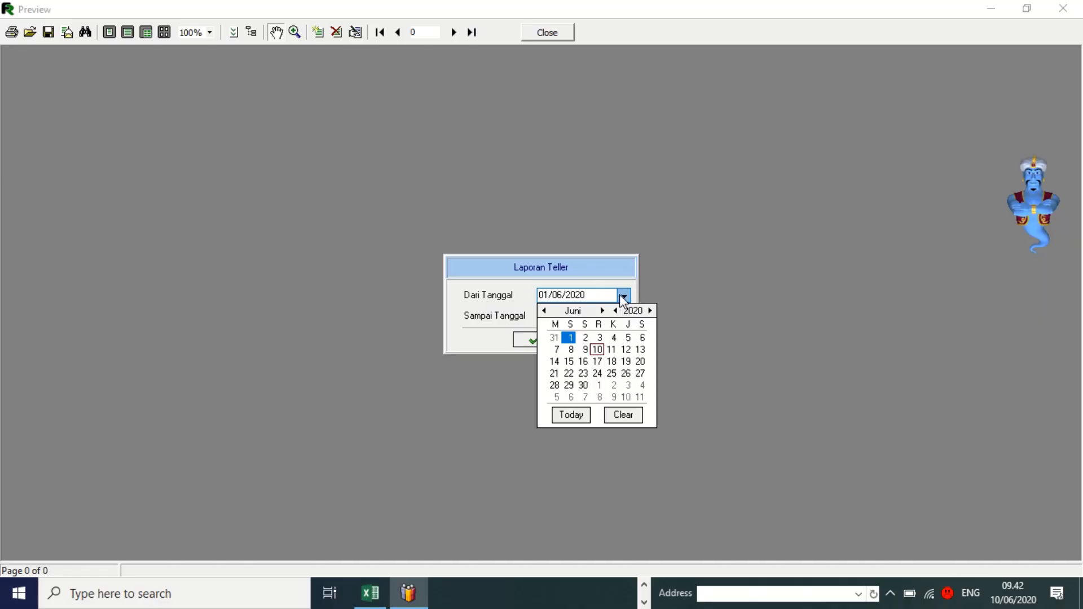
{"action": "left_click", "coordinate": [570, 415]}
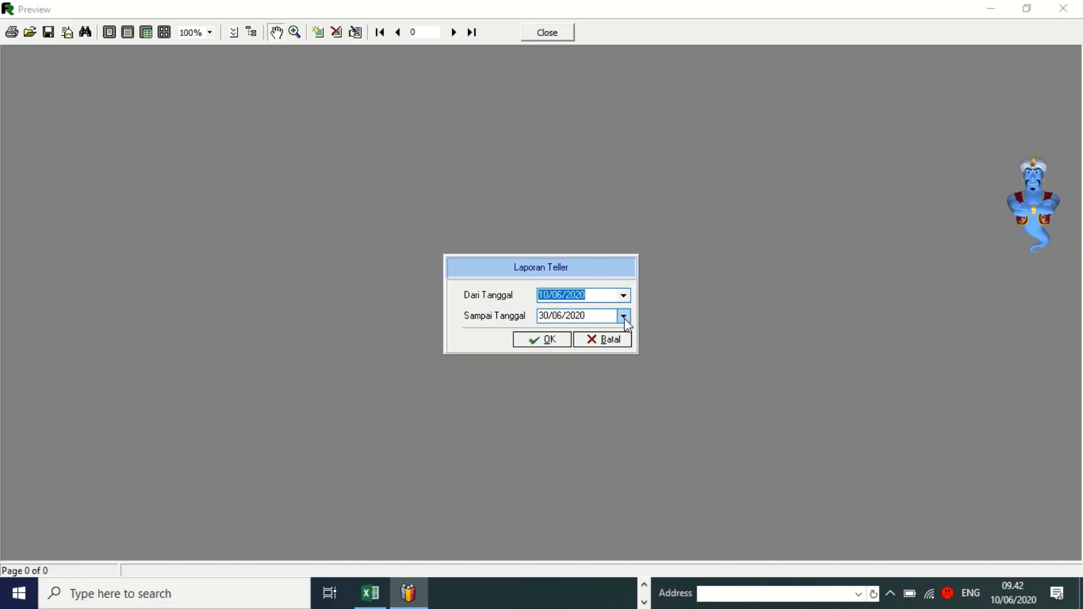
{"action": "left_click", "coordinate": [623, 315]}
{"action": "left_click", "coordinate": [577, 438]}
{"action": "left_click", "coordinate": [557, 341]}
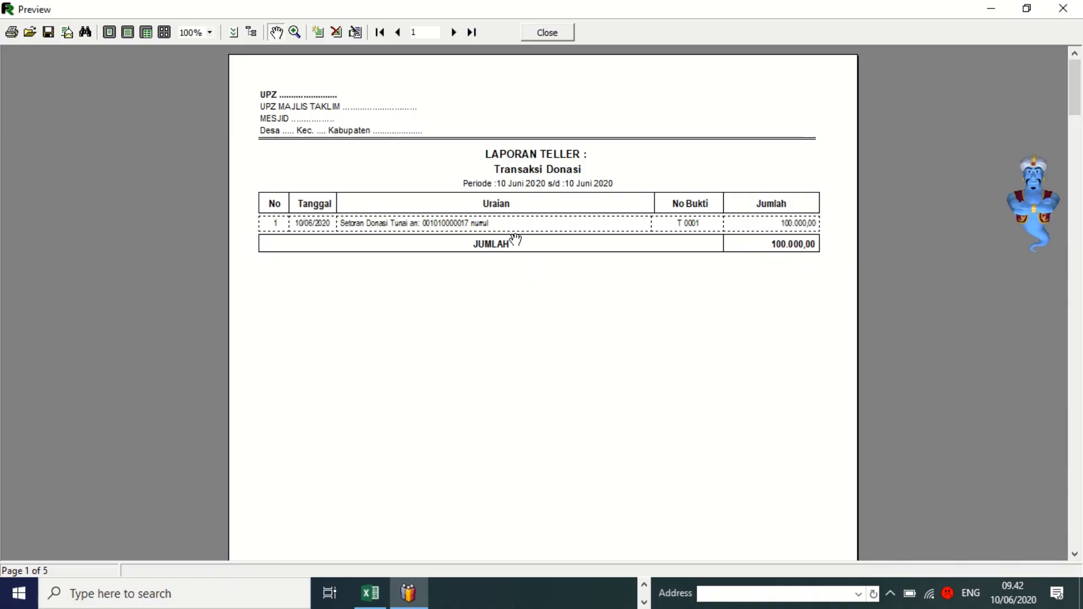
Scroll through all five pages to the recap showing saldo 0,00.
{"action": "scroll", "coordinate": [591, 216], "scroll_direction": "down", "scroll_amount": 10}
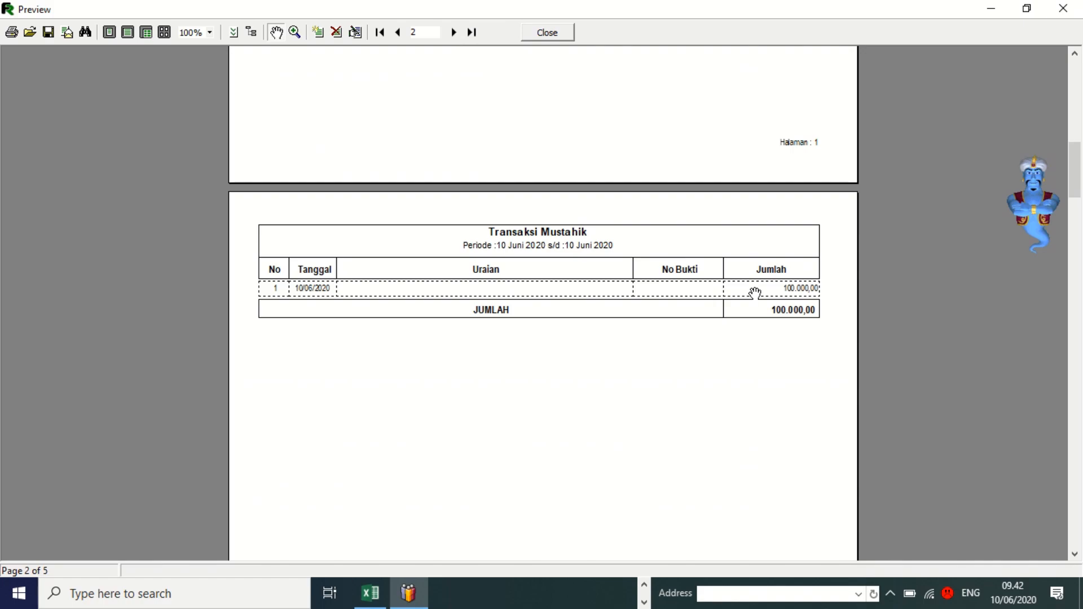
{"action": "scroll", "coordinate": [463, 353], "scroll_direction": "down", "scroll_amount": 6}
{"action": "scroll", "coordinate": [463, 352], "scroll_direction": "down", "scroll_amount": 10}
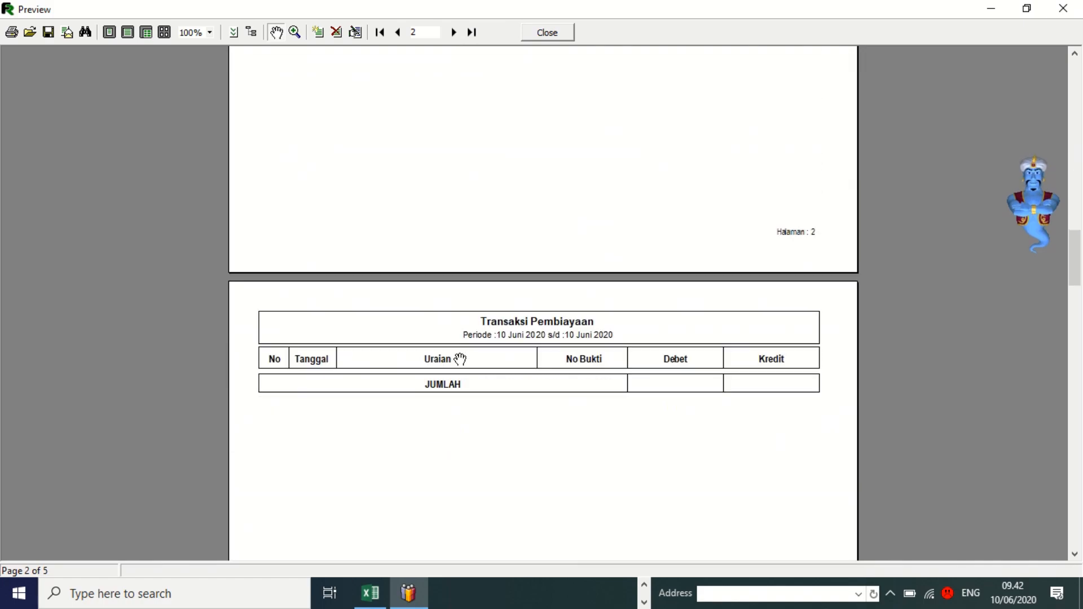
{"action": "scroll", "coordinate": [461, 362], "scroll_direction": "down", "scroll_amount": 10}
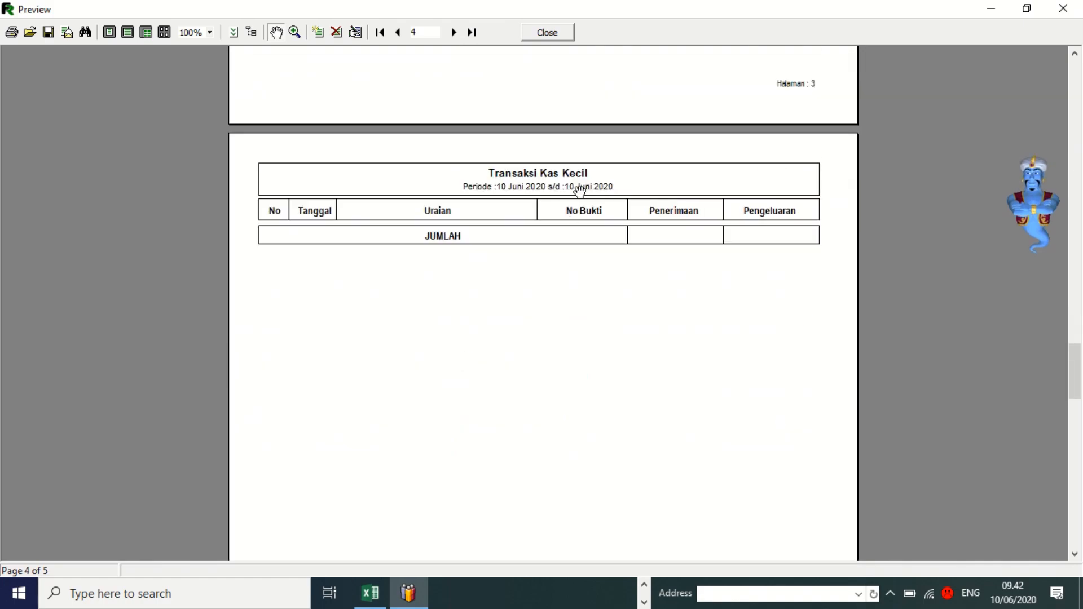
{"action": "scroll", "coordinate": [555, 295], "scroll_direction": "down", "scroll_amount": 8}
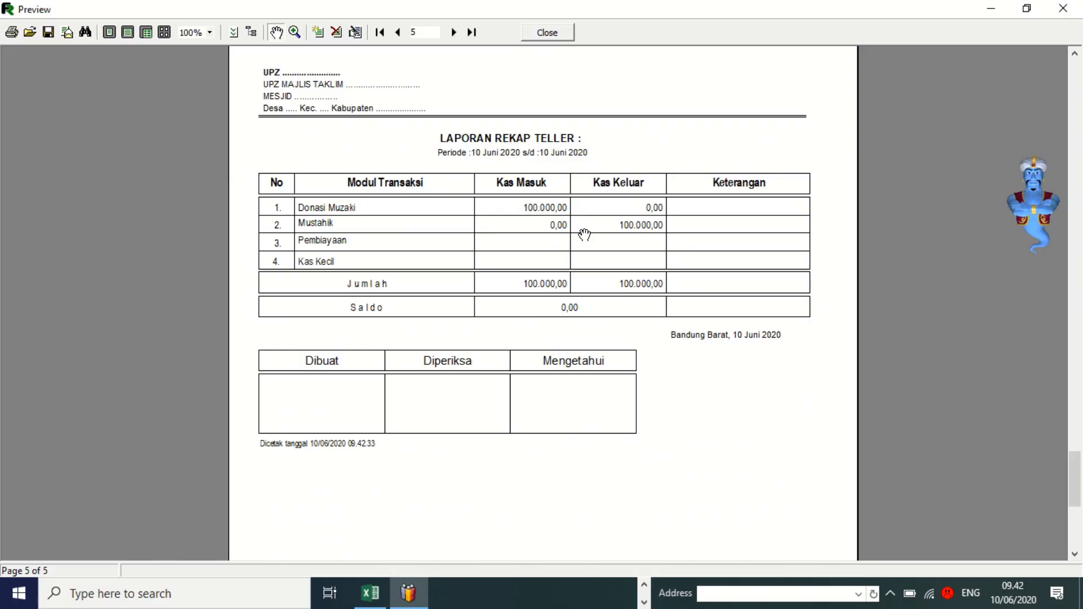
Close the teller report and open the Laporan LSPD per Jenis report.
{"action": "left_click", "coordinate": [543, 33]}
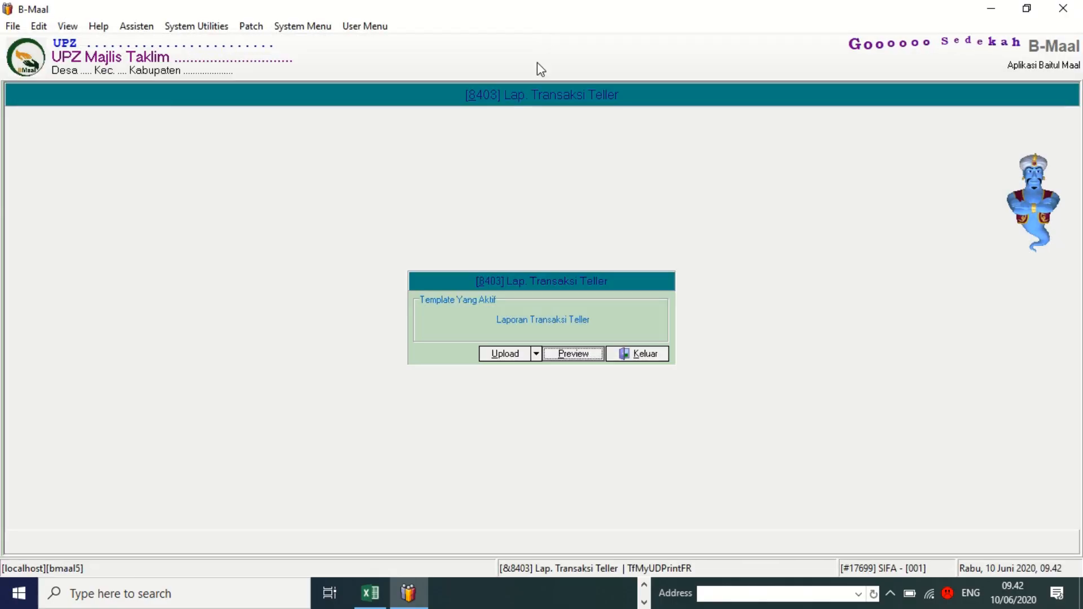
{"action": "left_click", "coordinate": [645, 353]}
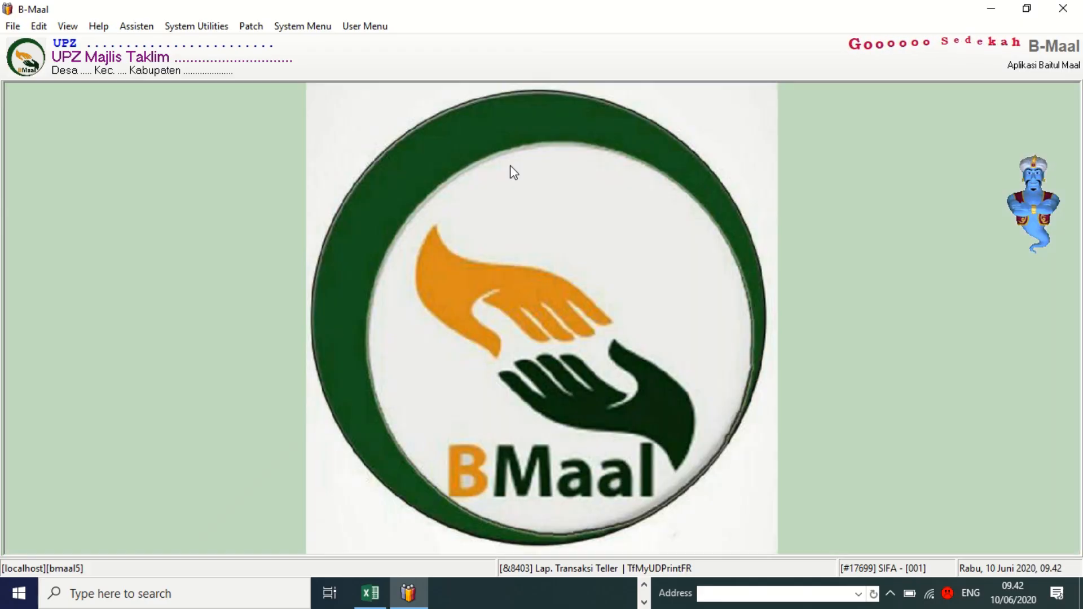
{"action": "left_click", "coordinate": [363, 29]}
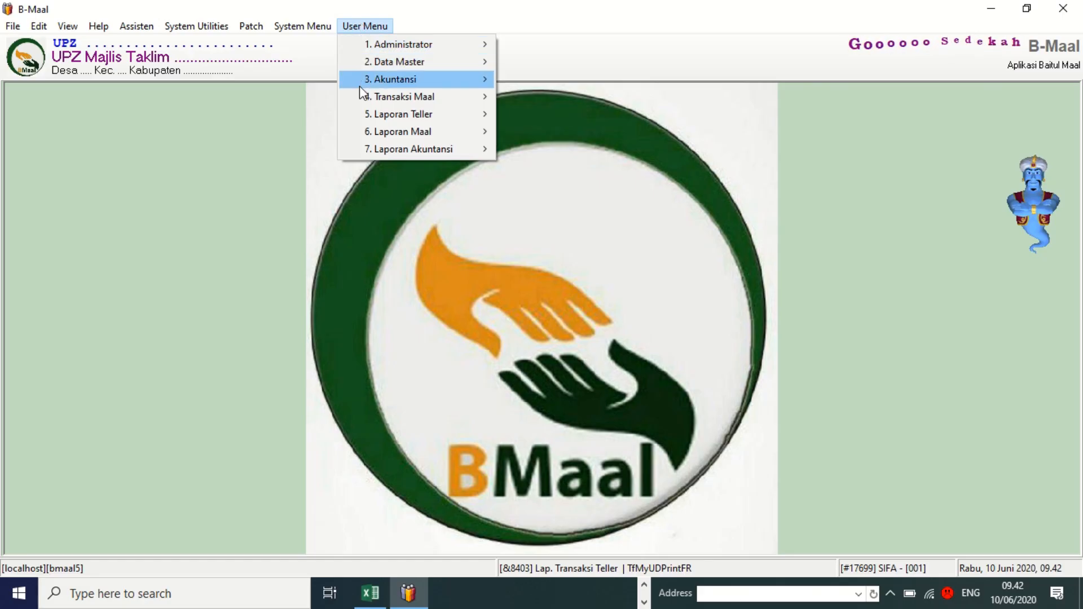
{"action": "mouse_move", "coordinate": [381, 156]}
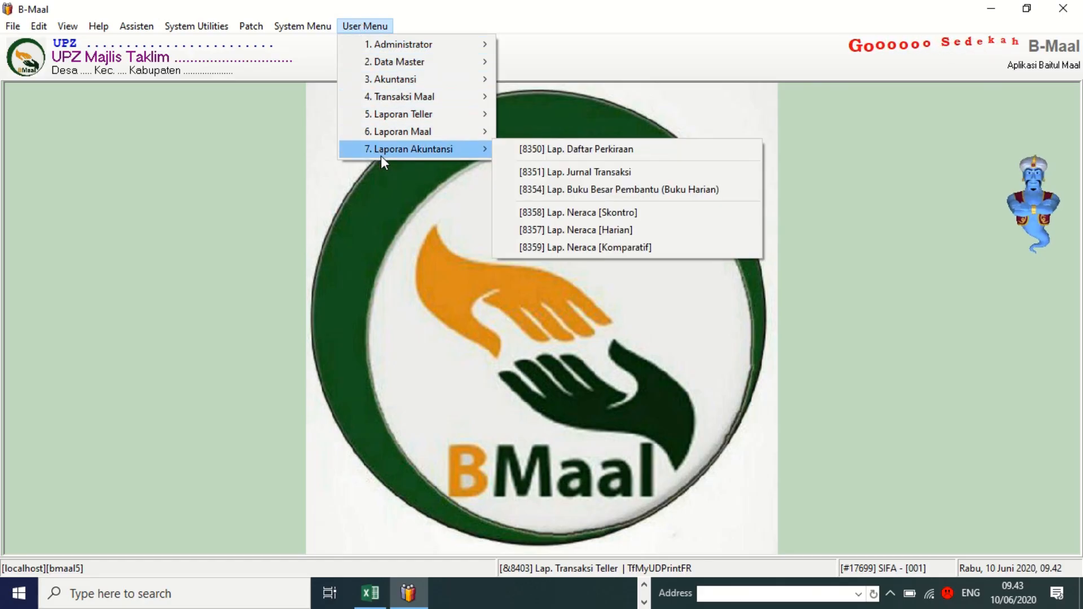
{"action": "mouse_move", "coordinate": [390, 137]}
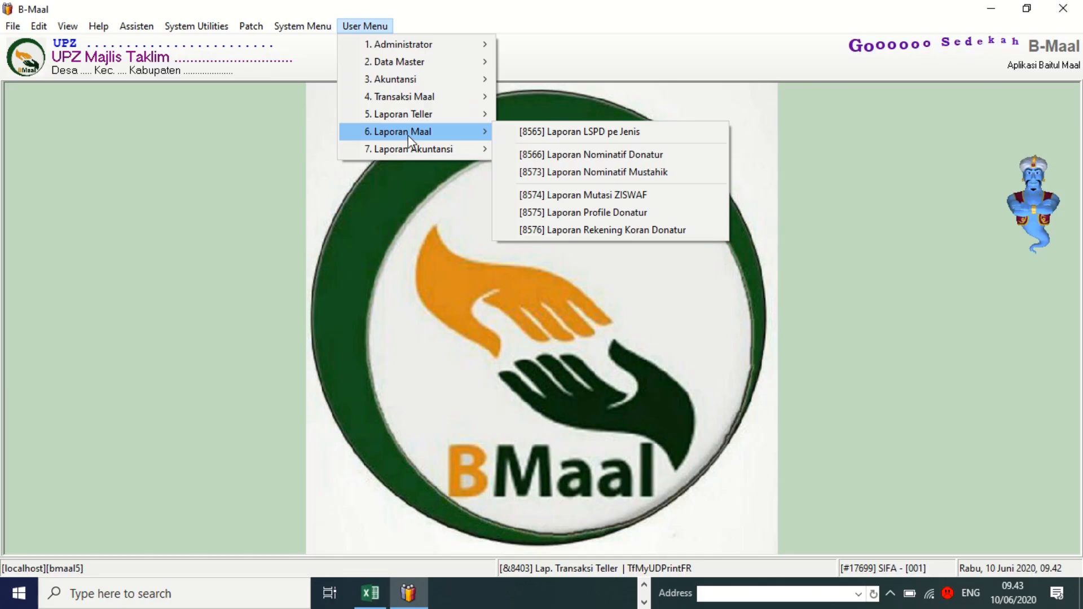
{"action": "left_click", "coordinate": [573, 135]}
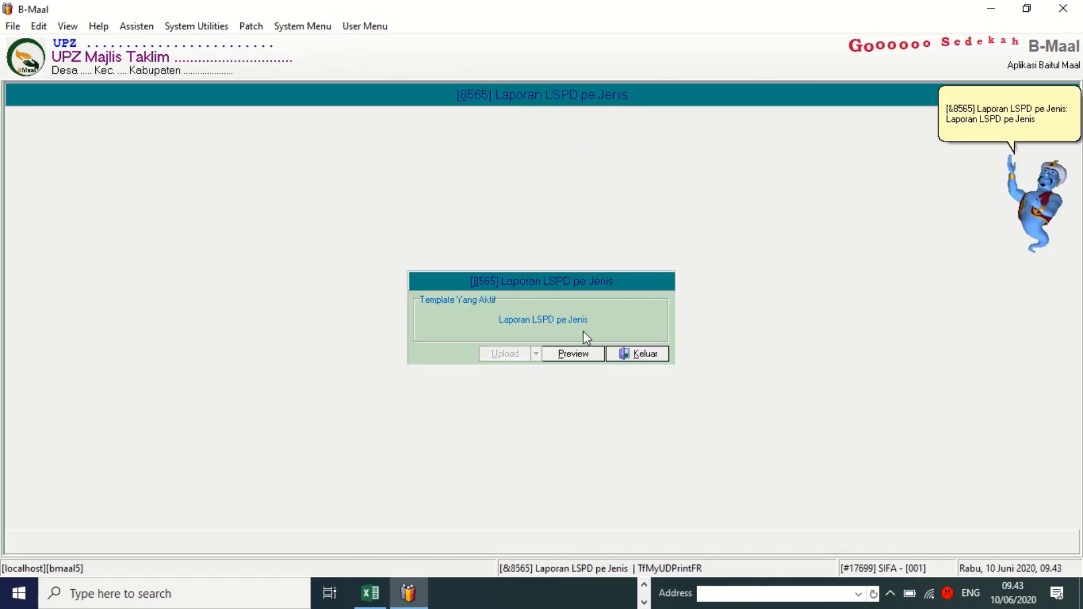
Preview it for the consolidated office and confirm the Cetak Saldo Nol option.
{"action": "left_click", "coordinate": [582, 357]}
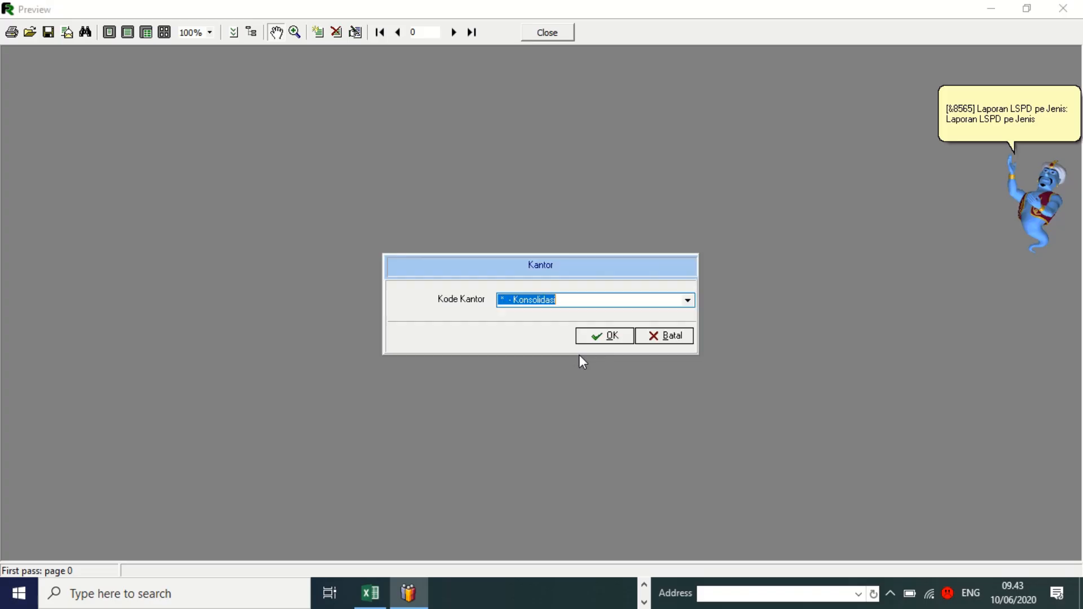
{"action": "left_click", "coordinate": [599, 337]}
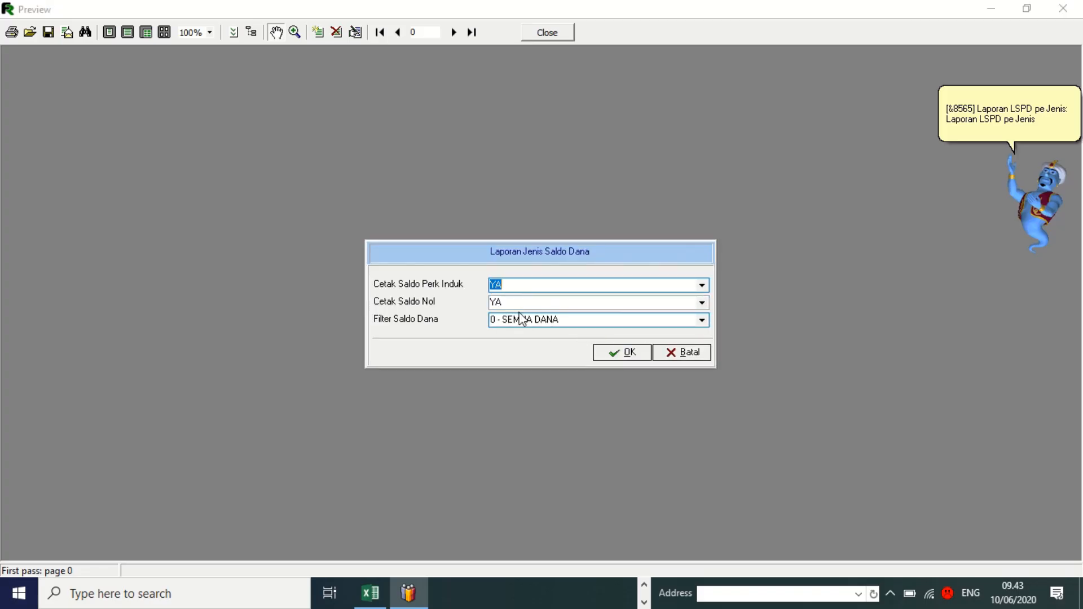
{"action": "left_click", "coordinate": [521, 304]}
{"action": "double_click", "coordinate": [521, 304]}
{"action": "left_click", "coordinate": [614, 353]}
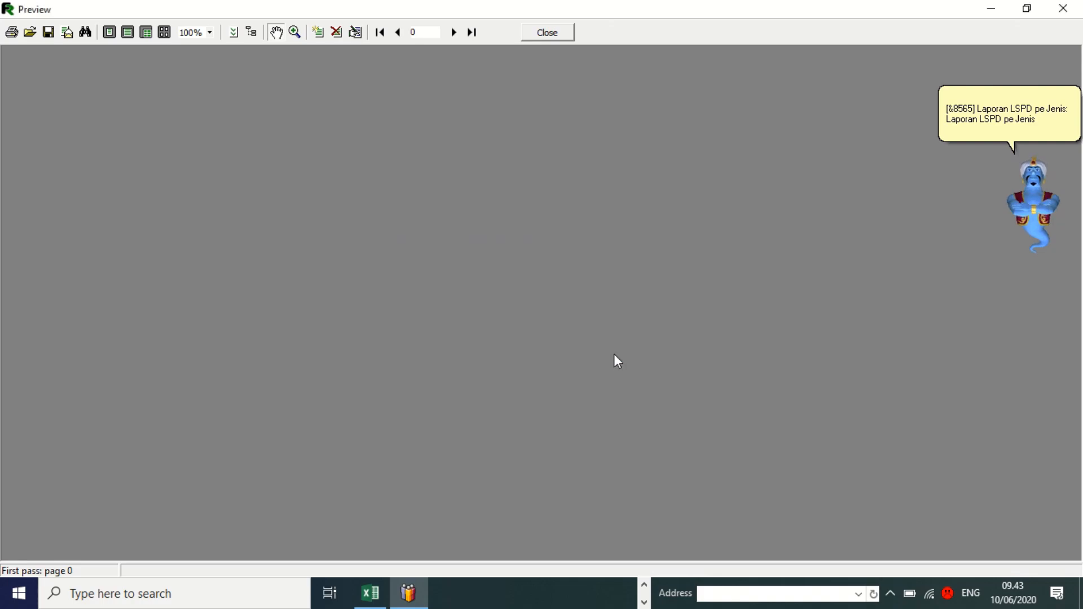
Set the period to 10/06/2020 through 10/06/2020 and calculate the report.
{"action": "left_click", "coordinate": [623, 295]}
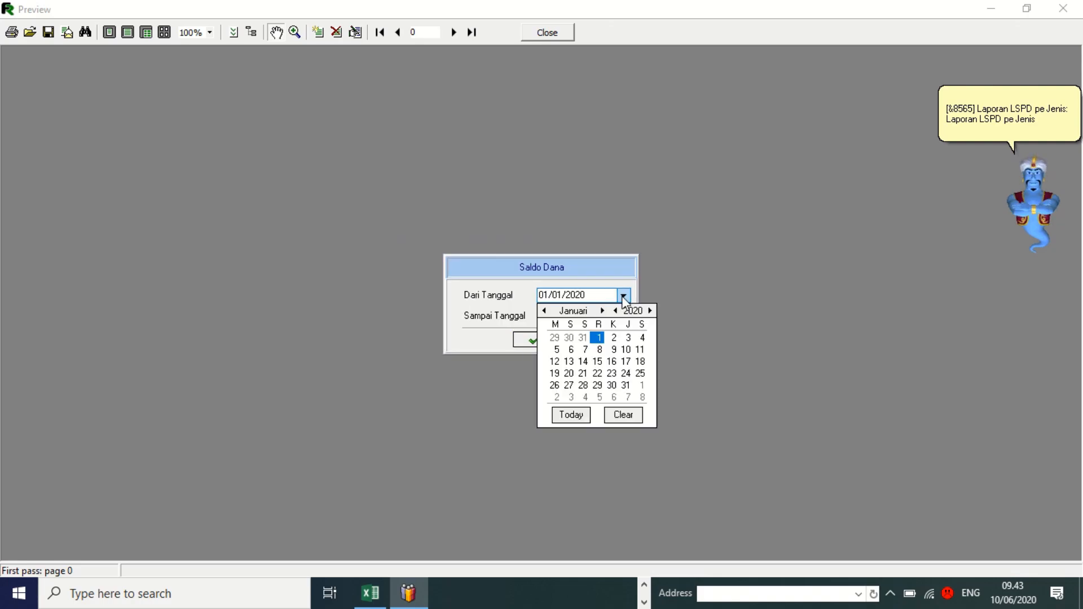
{"action": "left_click", "coordinate": [571, 415]}
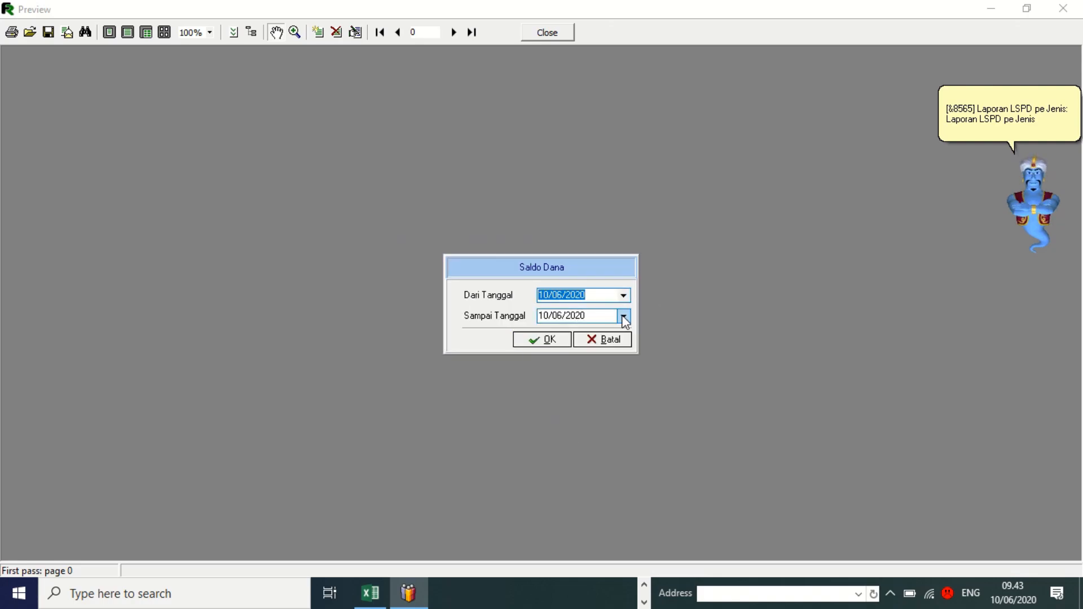
{"action": "left_click", "coordinate": [623, 316]}
{"action": "left_click", "coordinate": [576, 436]}
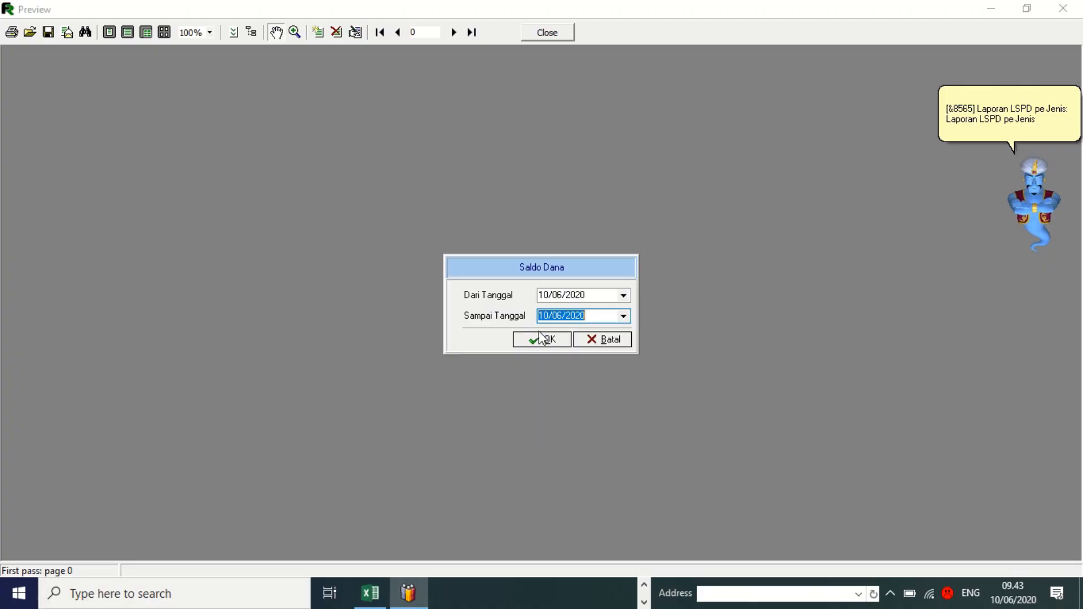
{"action": "left_click", "coordinate": [539, 340]}
{"action": "left_click", "coordinate": [637, 344]}
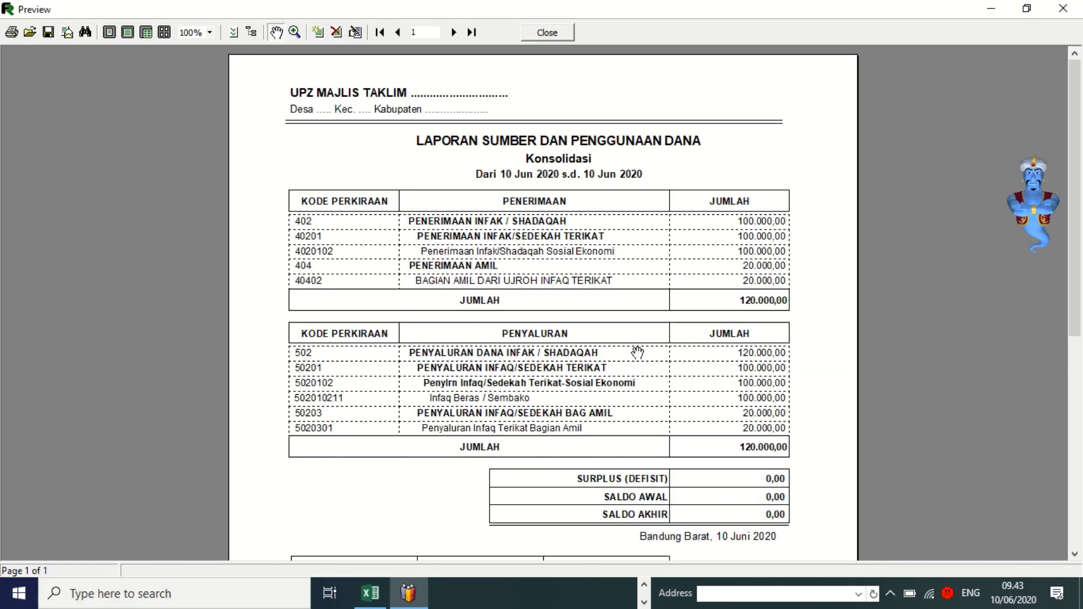
Scroll the 120.000,00 fund report down to the signature table and back to the header.
{"action": "scroll", "coordinate": [638, 353], "scroll_direction": "down", "scroll_amount": 3}
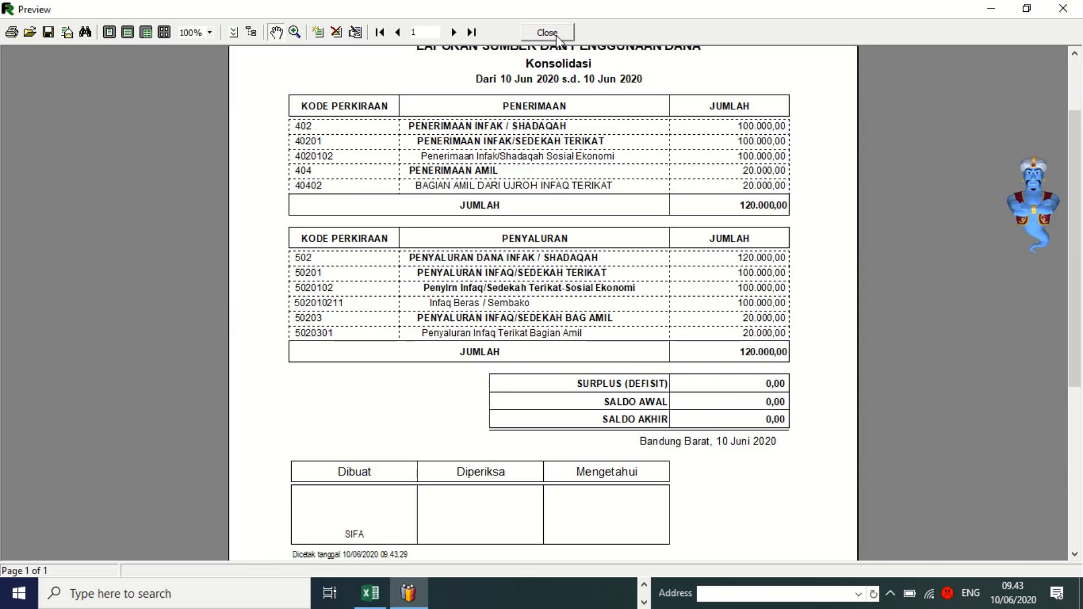
{"action": "scroll", "coordinate": [551, 83], "scroll_direction": "up", "scroll_amount": 1}
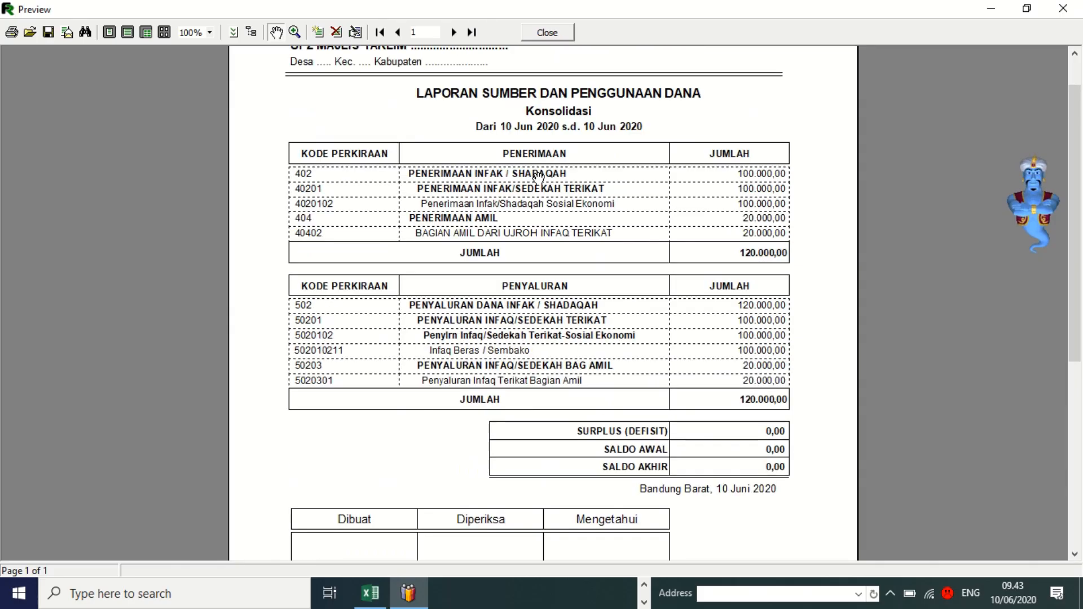
Close the fund report and open [8357] Lap. Neraca [Harian] from Laporan Akuntansi.
{"action": "left_click", "coordinate": [546, 33]}
{"action": "left_click", "coordinate": [643, 356]}
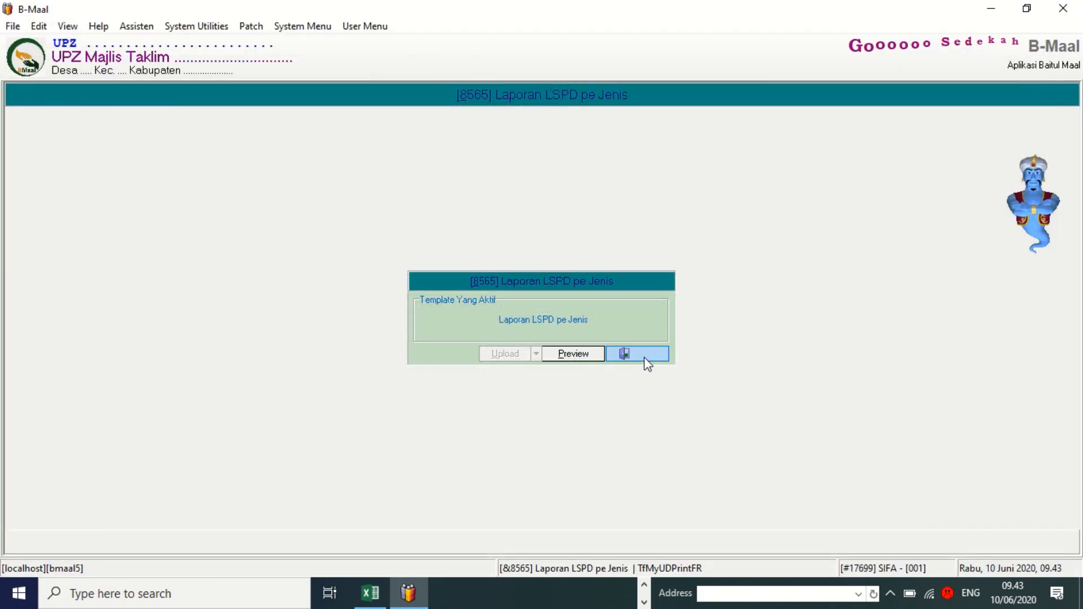
{"action": "left_click", "coordinate": [361, 28]}
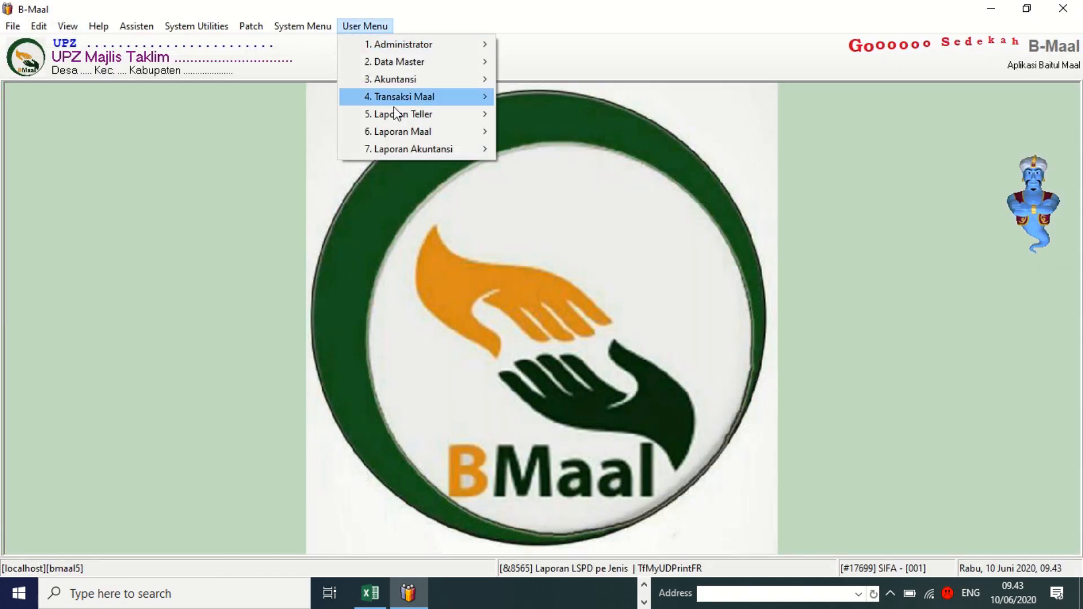
{"action": "mouse_move", "coordinate": [407, 148]}
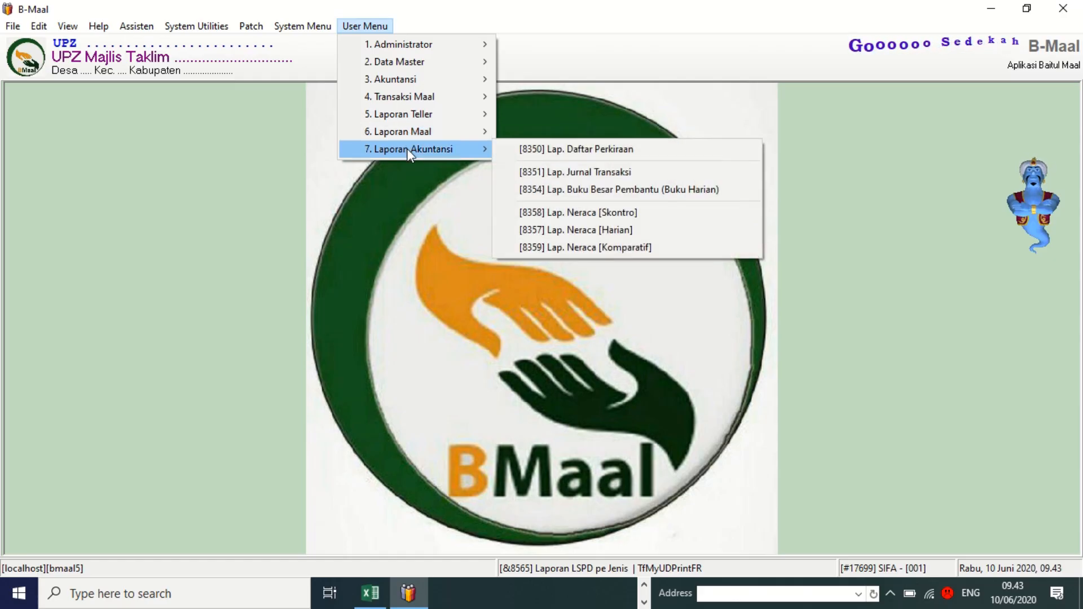
{"action": "left_click", "coordinate": [597, 229]}
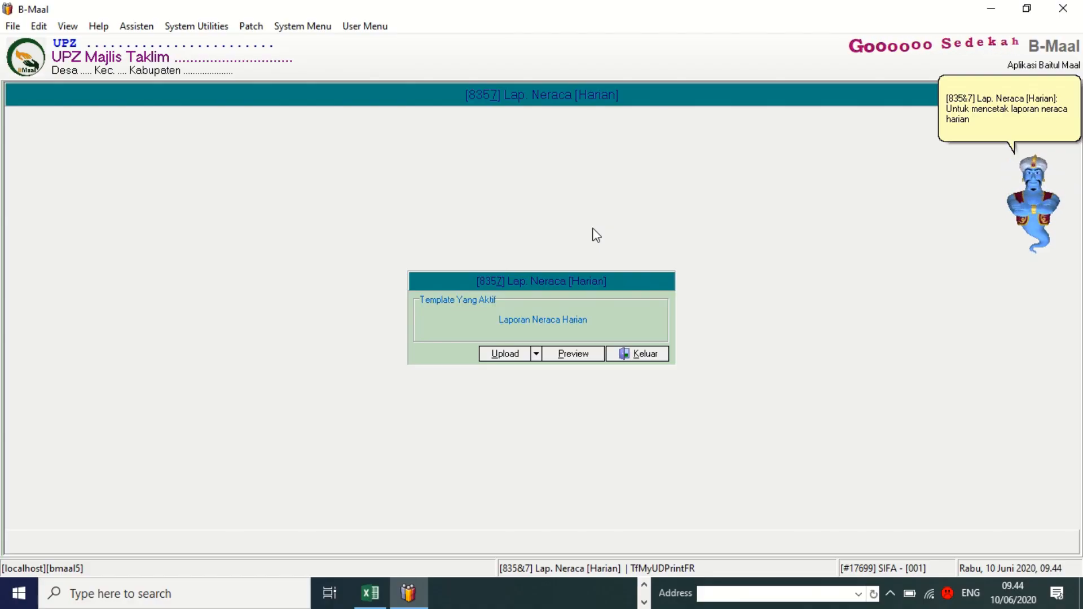
Preview the consolidated daily balance sheet for 10/06/2020 with Cetak Saldo Nol set to TIDAK.
{"action": "left_click", "coordinate": [576, 355]}
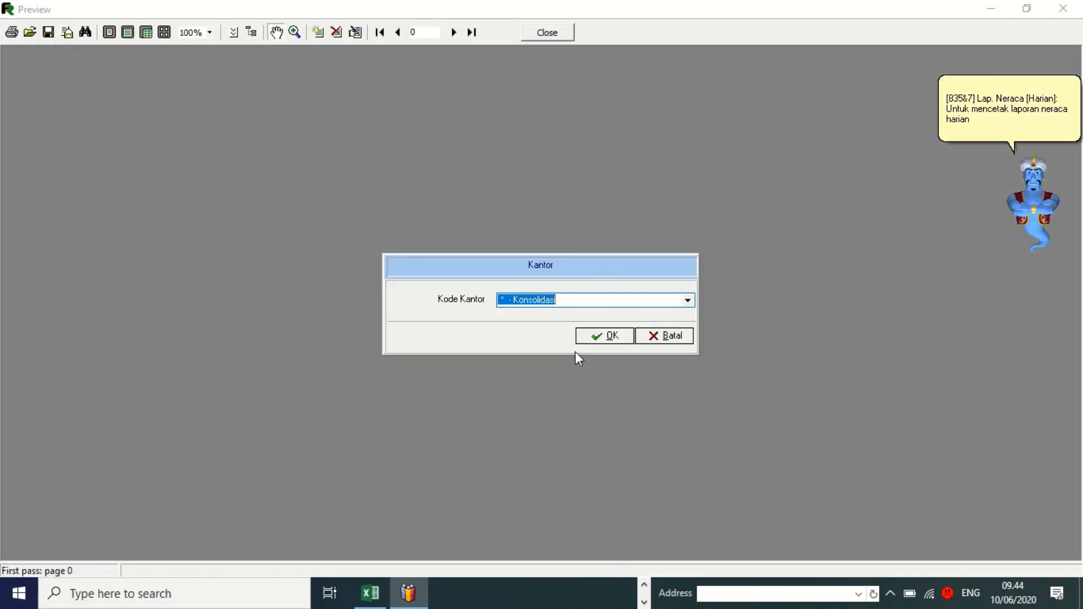
{"action": "left_click", "coordinate": [585, 339]}
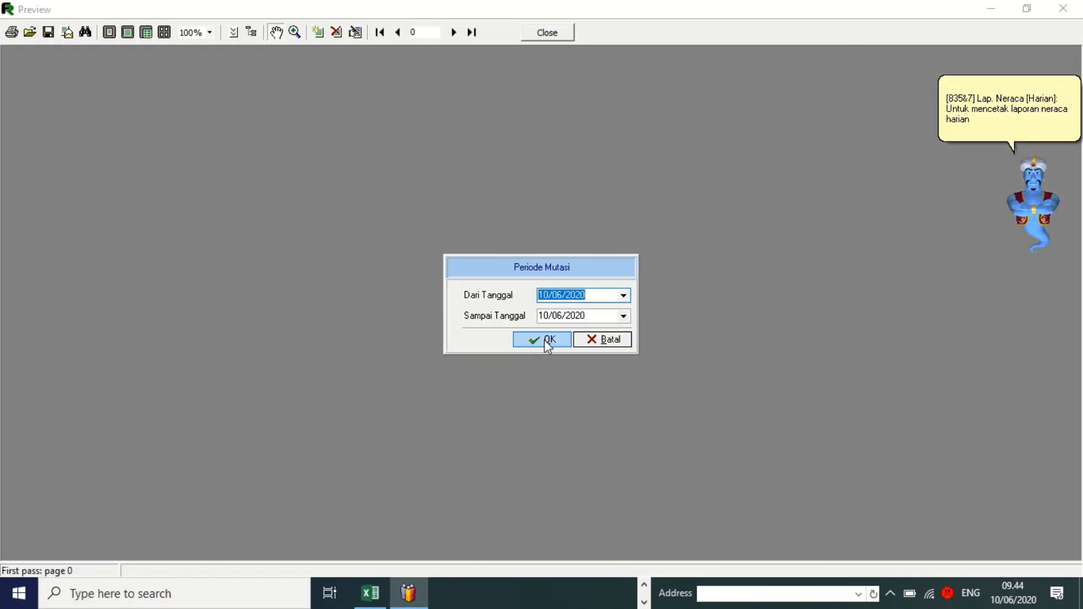
{"action": "left_click", "coordinate": [545, 340]}
{"action": "left_click", "coordinate": [507, 309]}
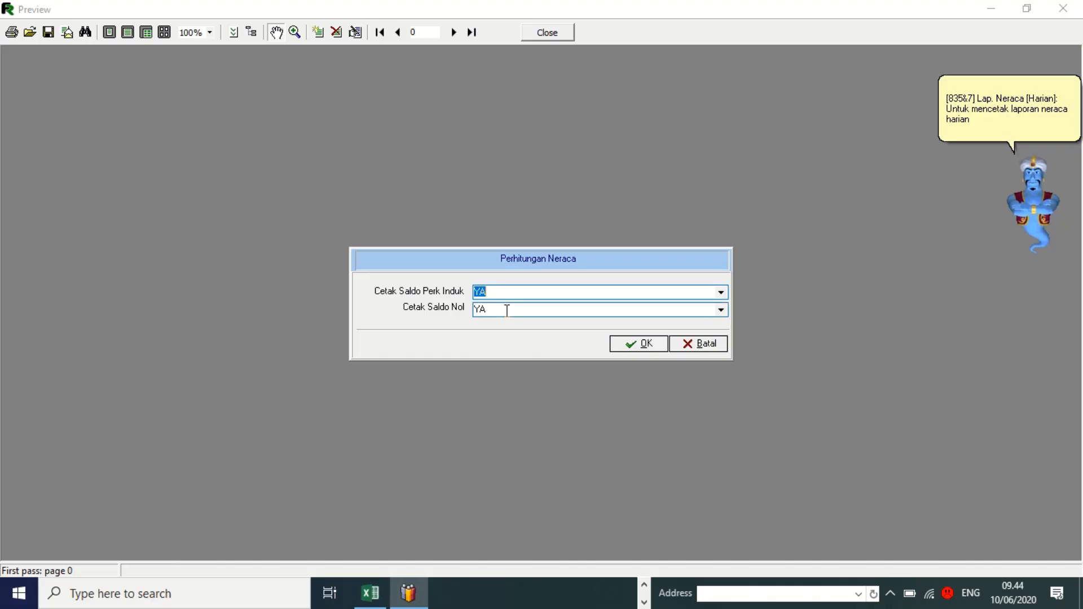
{"action": "key", "text": "Down"}
{"action": "left_click", "coordinate": [630, 340]}
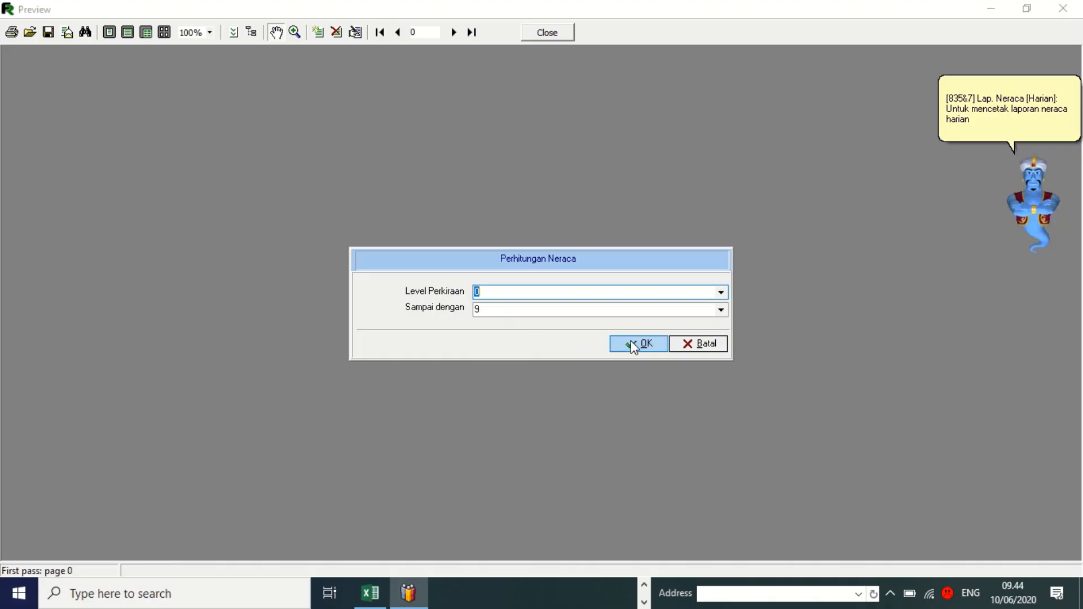
{"action": "left_click", "coordinate": [631, 340]}
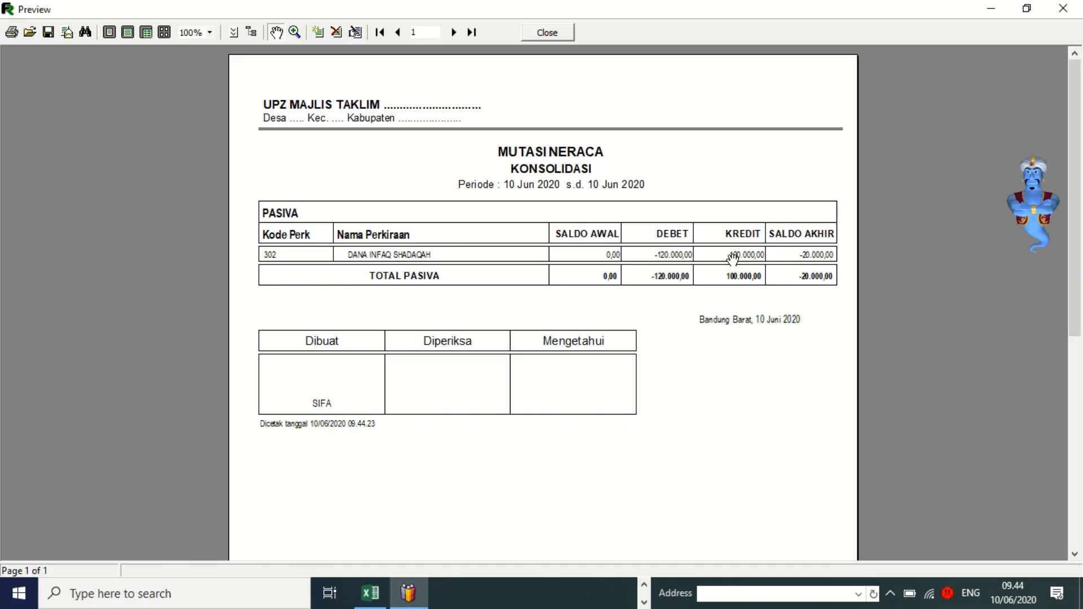
Check the Mutasi Neraca preview's Saldo Awal of 0,00, then close the preview.
{"action": "scroll", "coordinate": [744, 259], "scroll_direction": "down", "scroll_amount": 10}
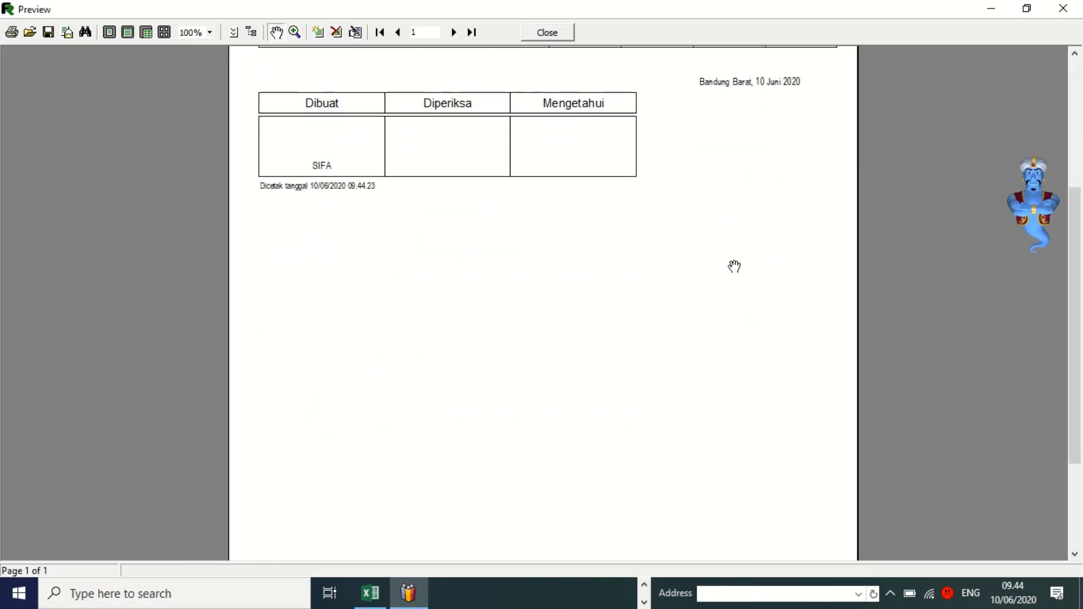
{"action": "scroll", "coordinate": [732, 265], "scroll_direction": "up", "scroll_amount": 10}
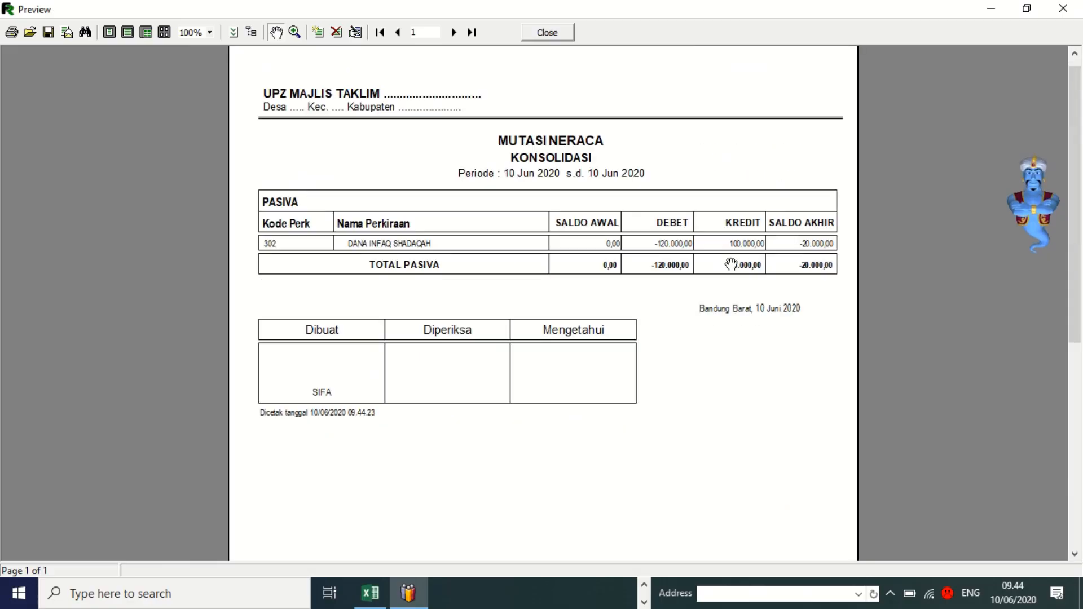
{"action": "scroll", "coordinate": [731, 264], "scroll_direction": "up", "scroll_amount": 1}
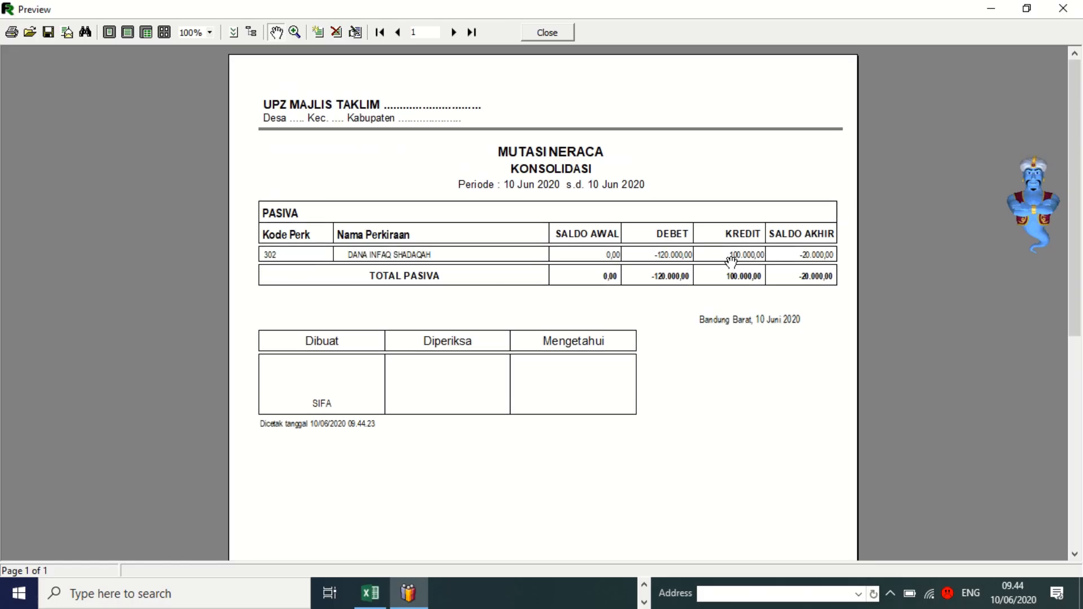
{"action": "left_click", "coordinate": [539, 35]}
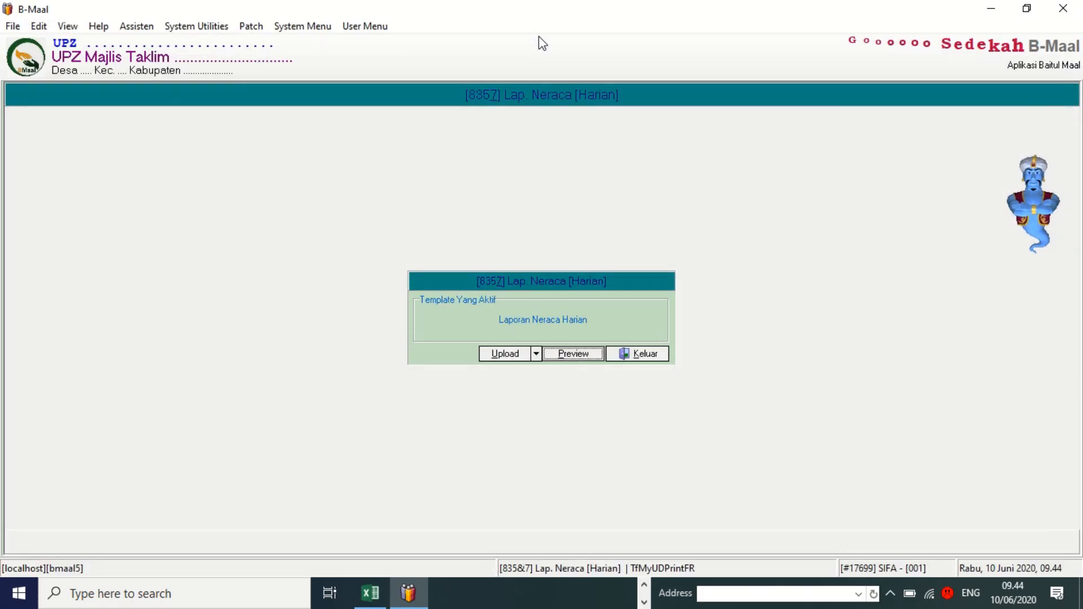
Close the daily balance sheet form and bring up the 3. Akuntansi transaction submenu.
{"action": "left_click", "coordinate": [644, 354]}
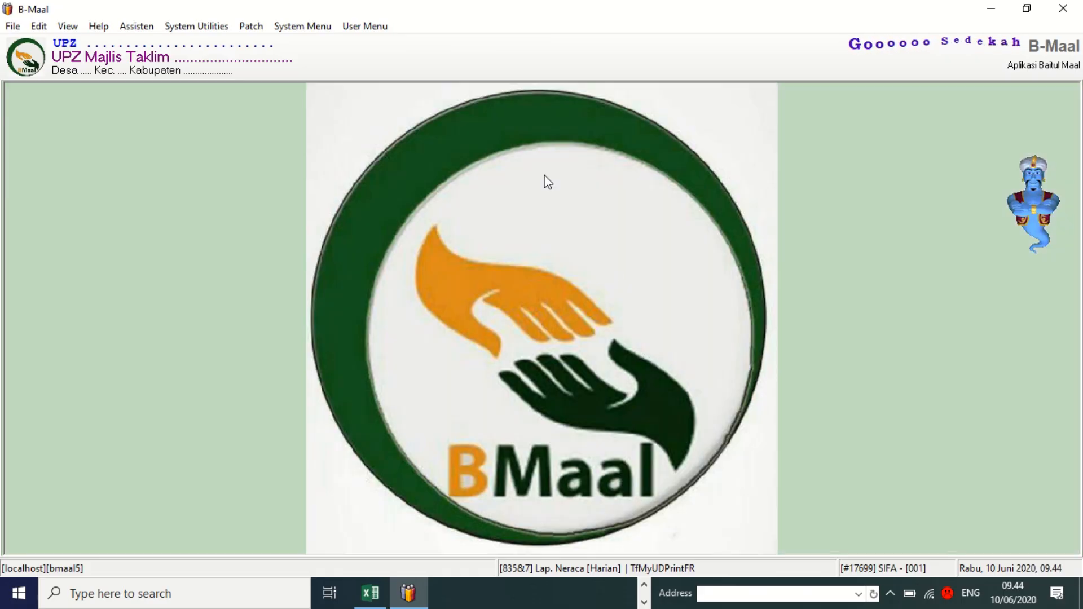
{"action": "left_click", "coordinate": [381, 28]}
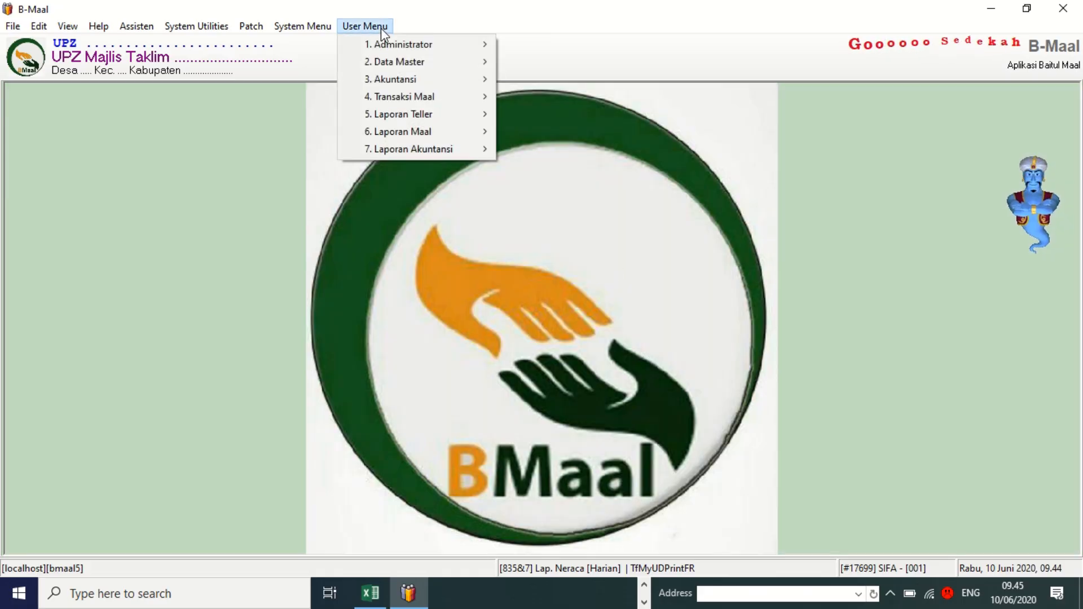
{"action": "mouse_move", "coordinate": [431, 134]}
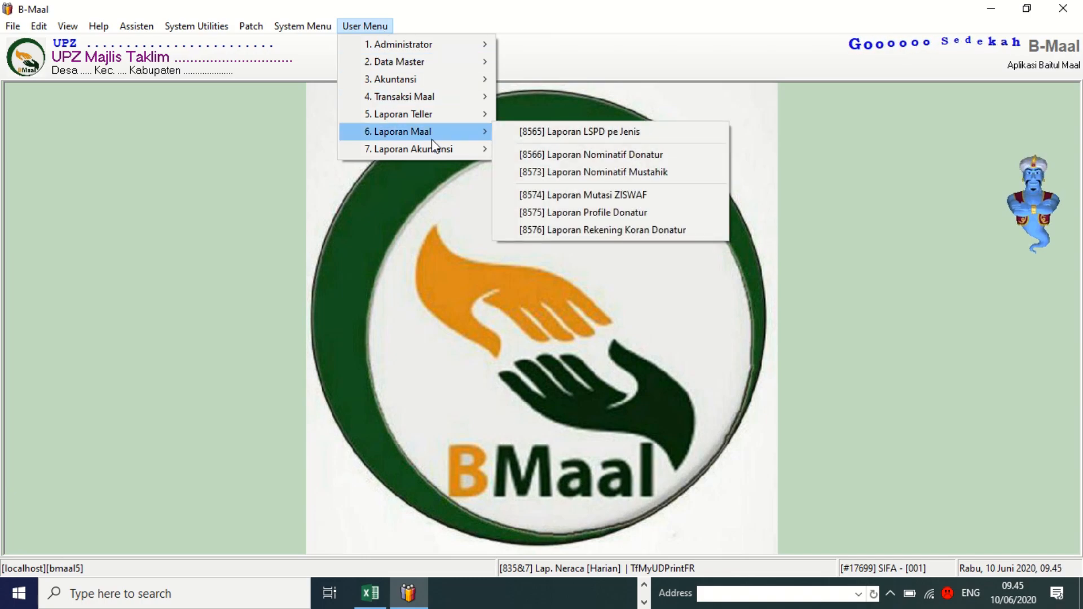
{"action": "mouse_move", "coordinate": [432, 154]}
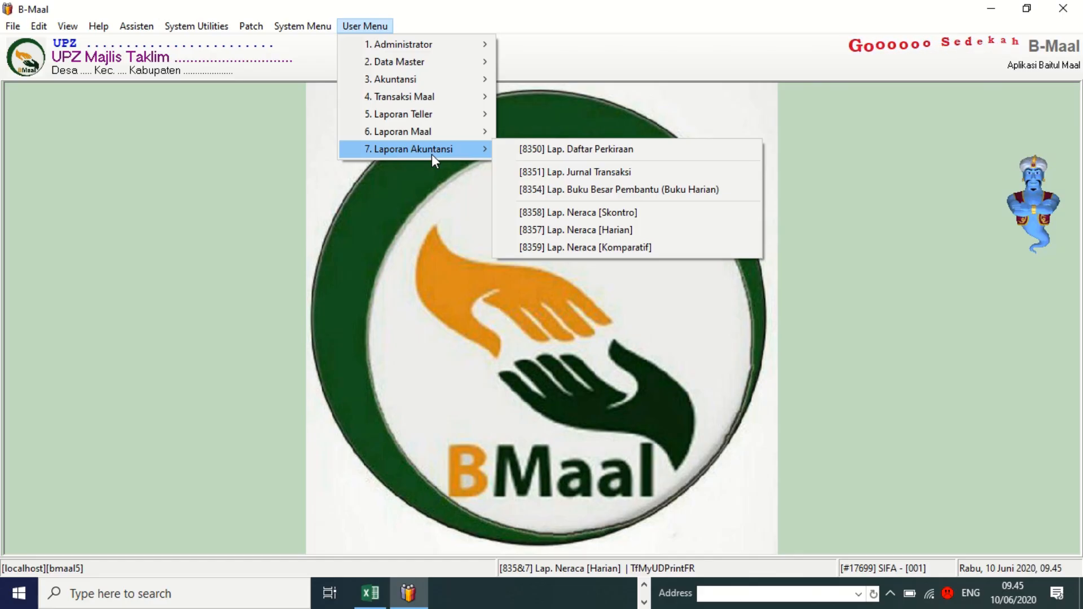
{"action": "mouse_move", "coordinate": [418, 80]}
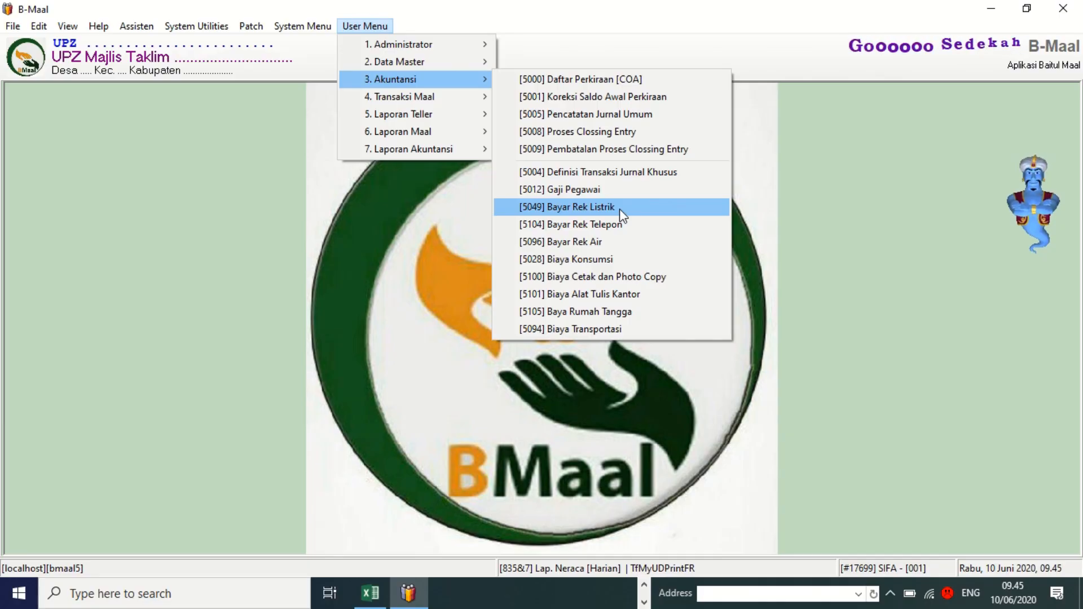
Save a 200000 Bayar Rek Listrik payment with description 'bayar listrik bulan juni'.
{"action": "left_click", "coordinate": [620, 209]}
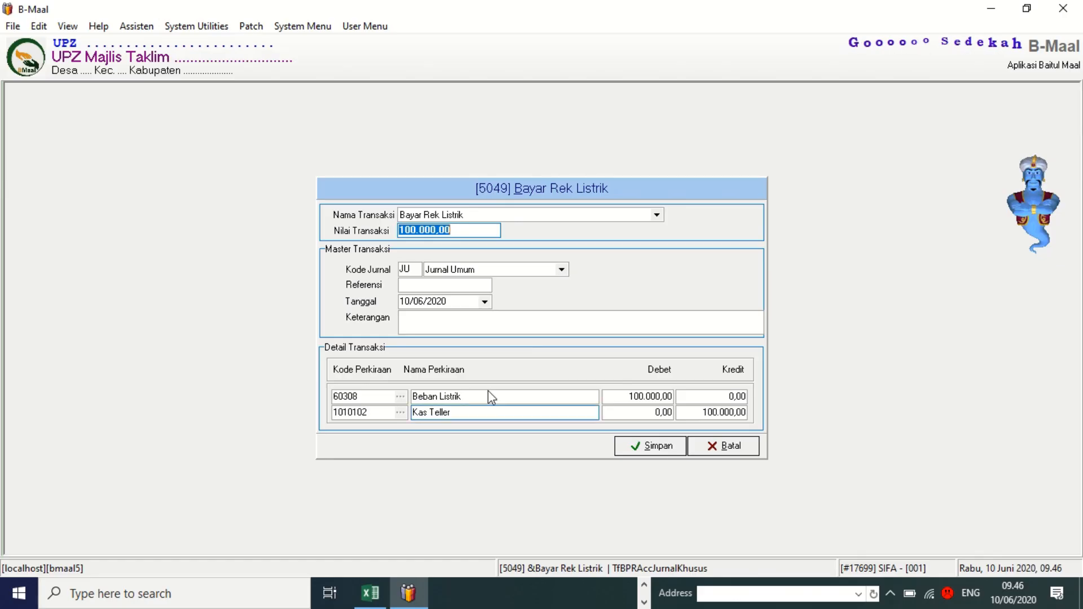
{"action": "left_click", "coordinate": [416, 323]}
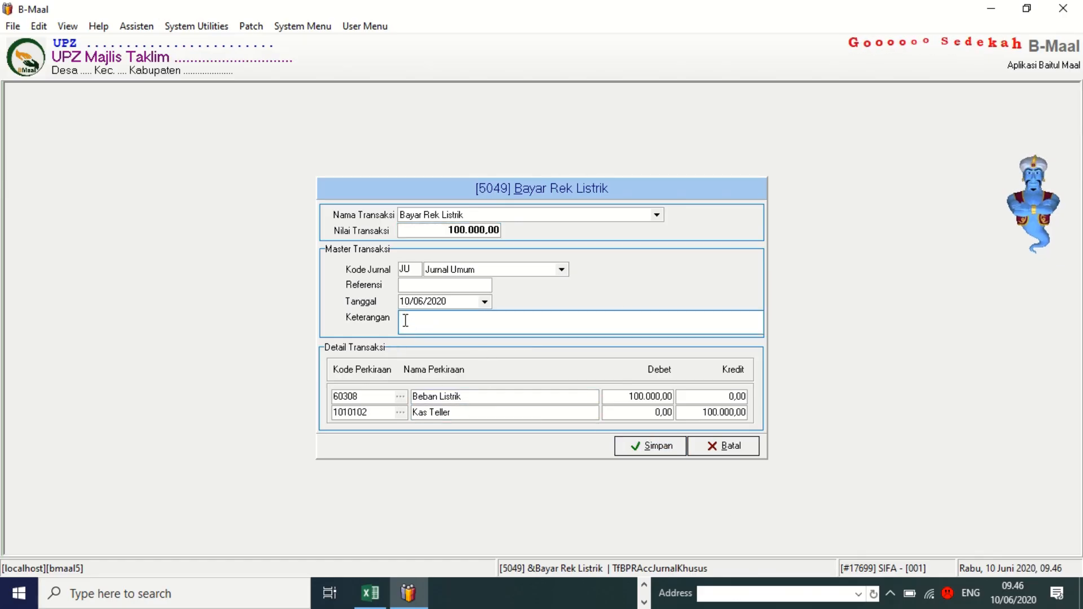
{"action": "left_click", "coordinate": [453, 231]}
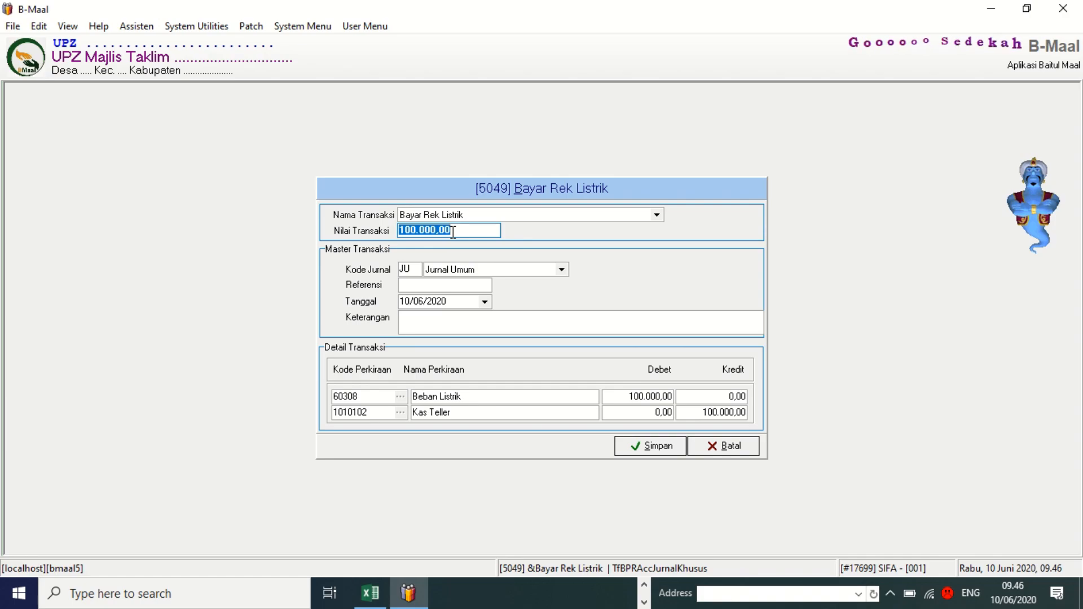
{"action": "type", "text": "200"}
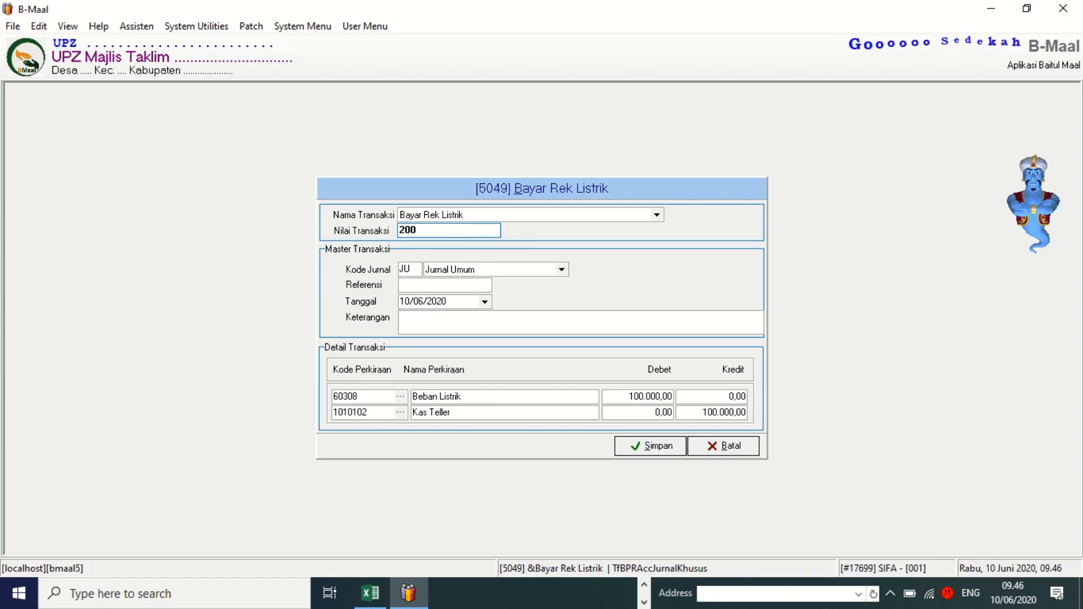
{"action": "type", "text": "000"}
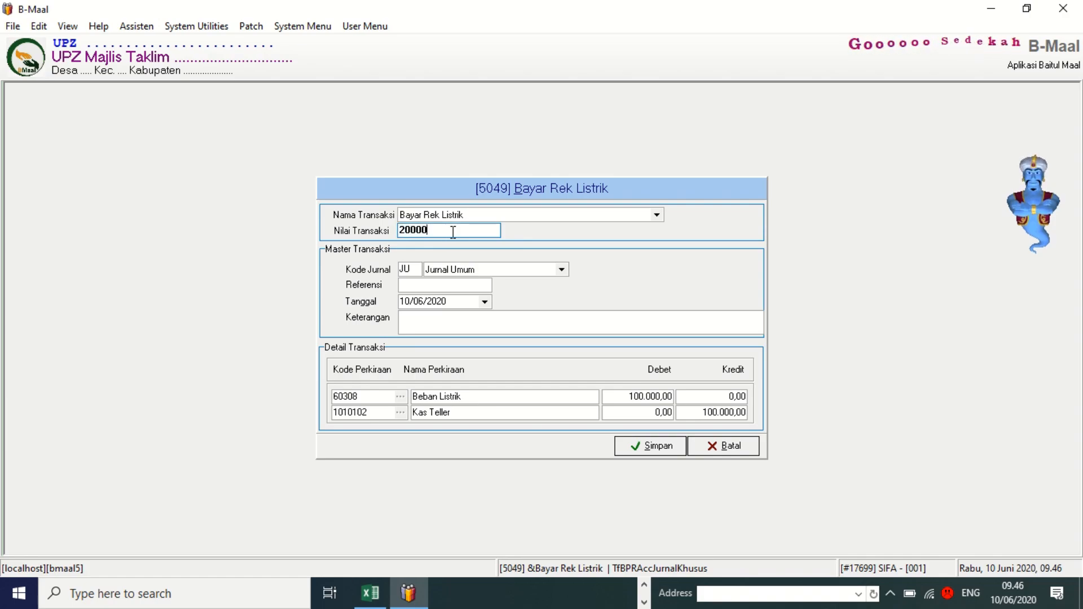
{"action": "left_click", "coordinate": [415, 325]}
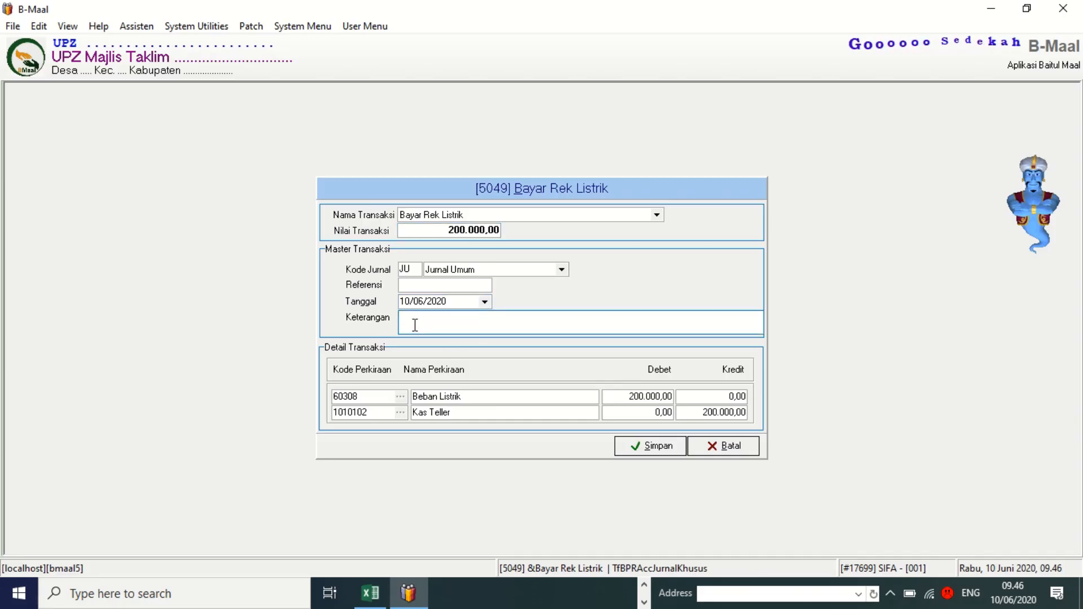
{"action": "type", "text": "bayar listrik "}
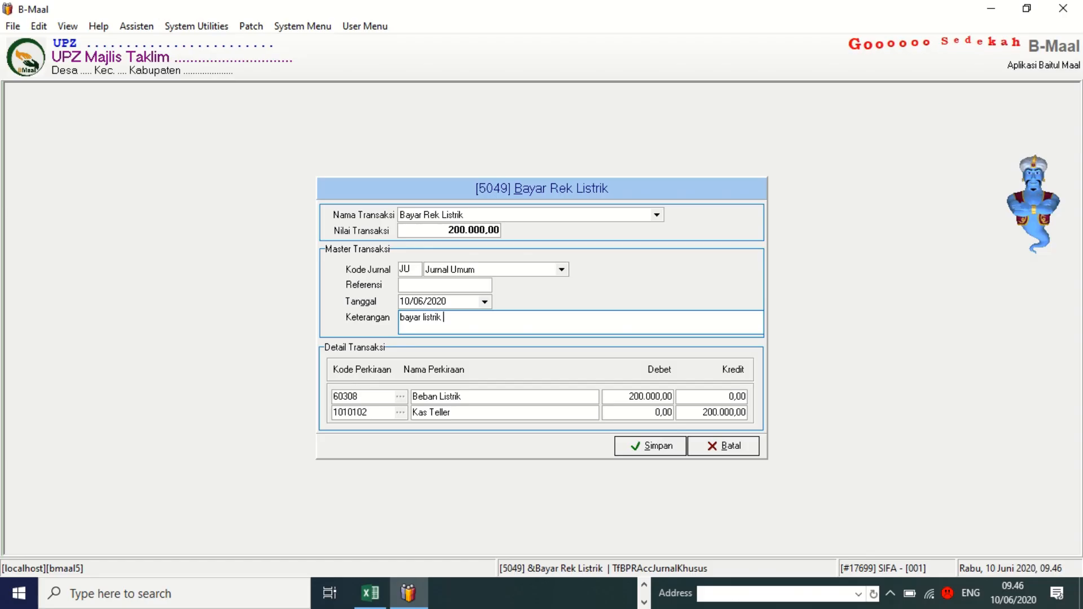
{"action": "type", "text": "bulan juni"}
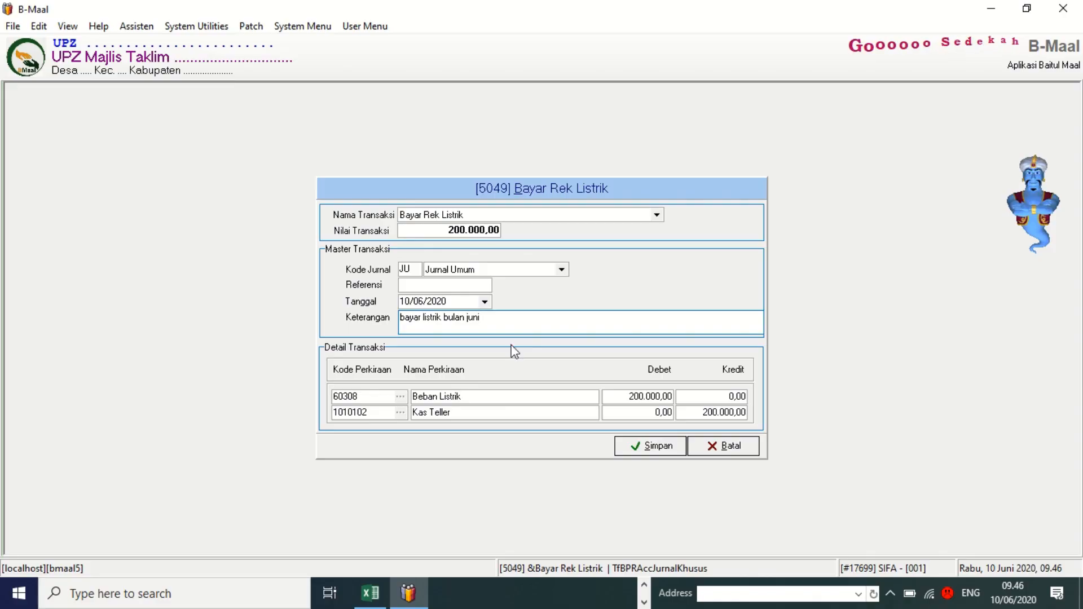
{"action": "left_click", "coordinate": [647, 446]}
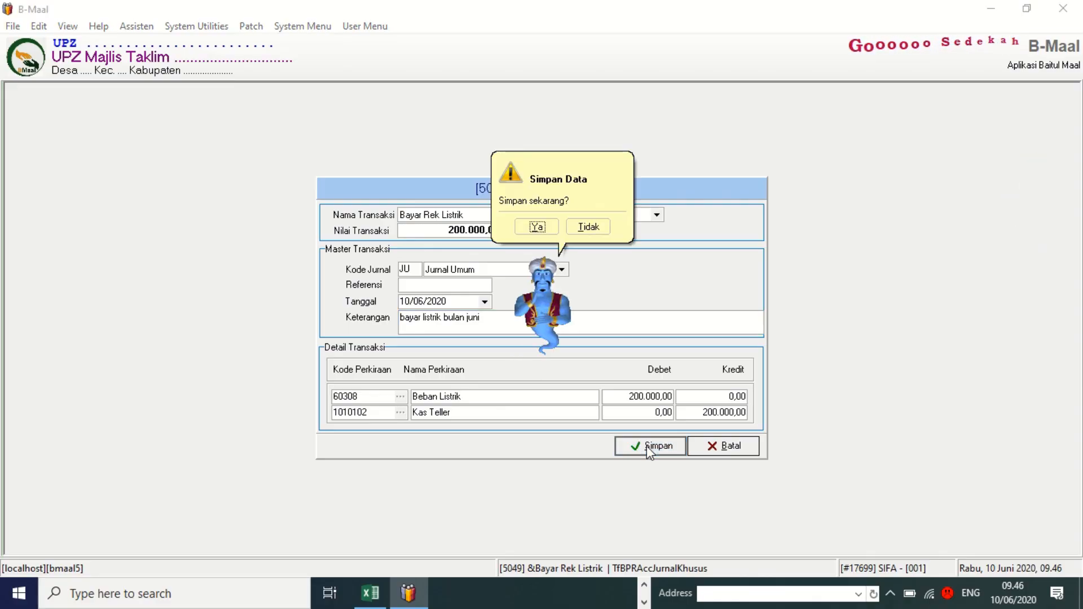
{"action": "left_click", "coordinate": [537, 227]}
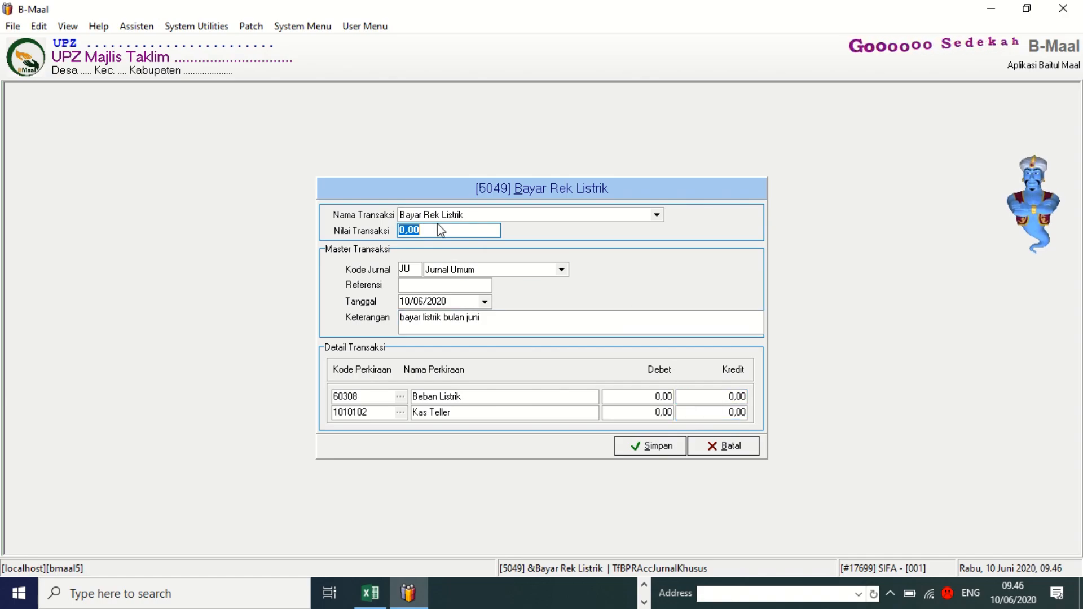
Enter 100.000 as the new electricity payment's value so the Debet/Kredit rows fill.
{"action": "type", "text": "100"}
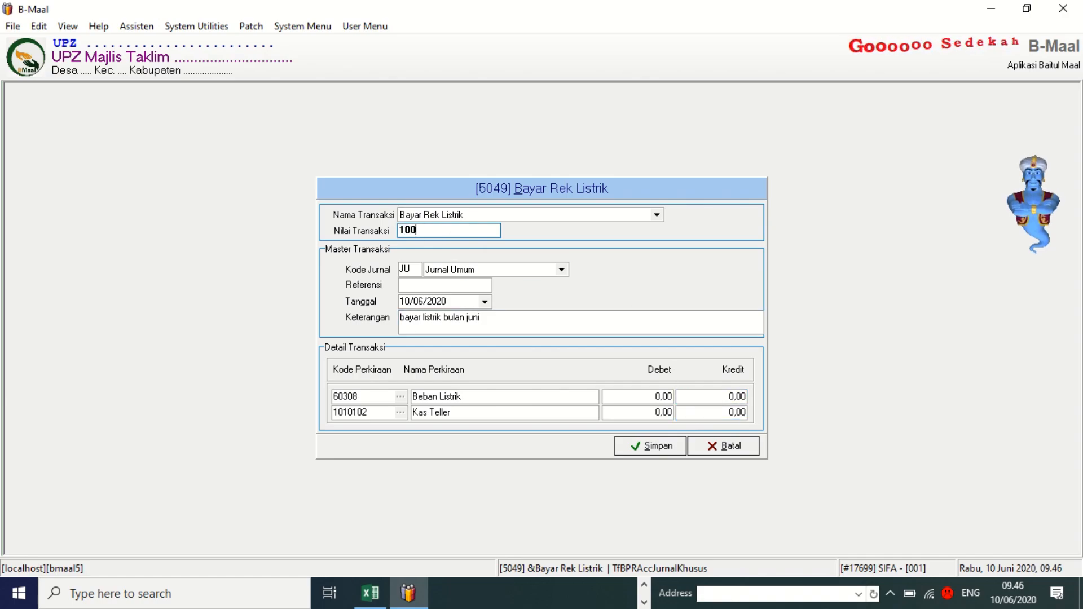
{"action": "type", "text": ".00"}
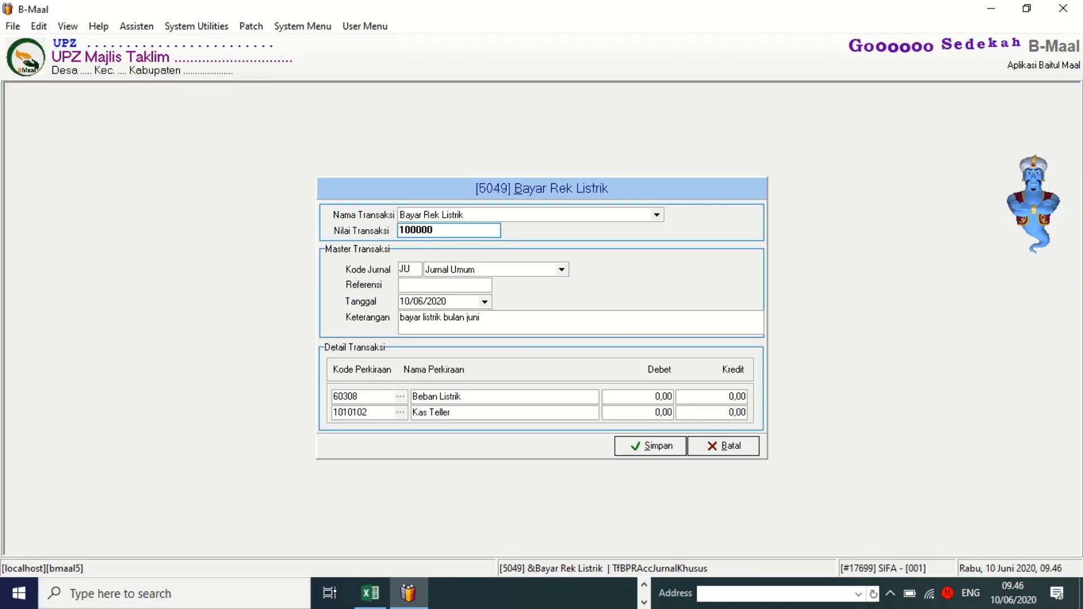
{"action": "type", "text": "0"}
{"action": "key", "text": "Return"}
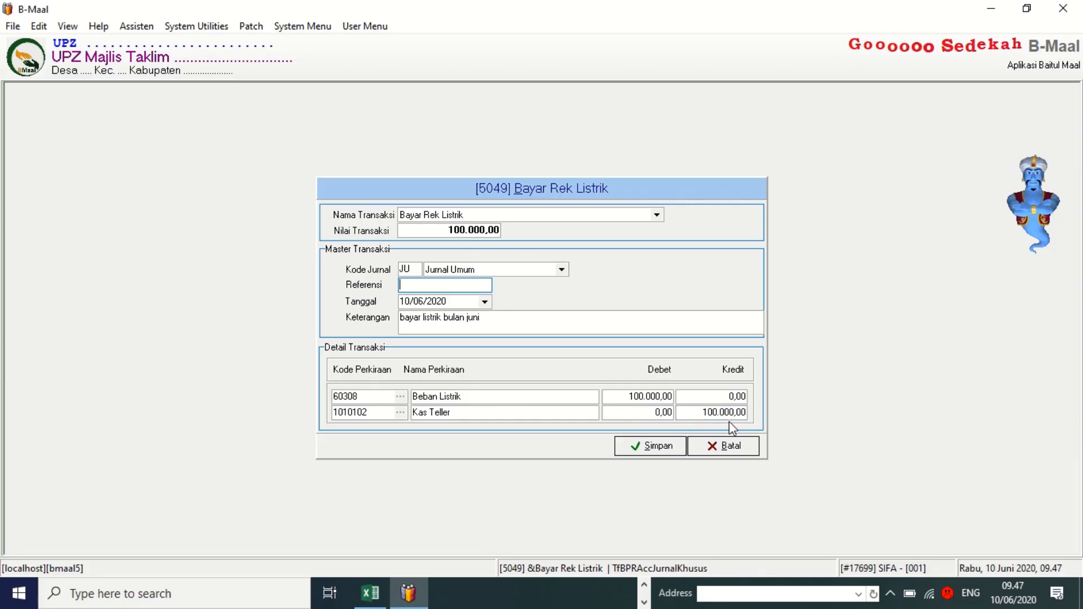
Discard the unsaved payment and open the Lap. Transaksi Teller report preview.
{"action": "left_click", "coordinate": [717, 451]}
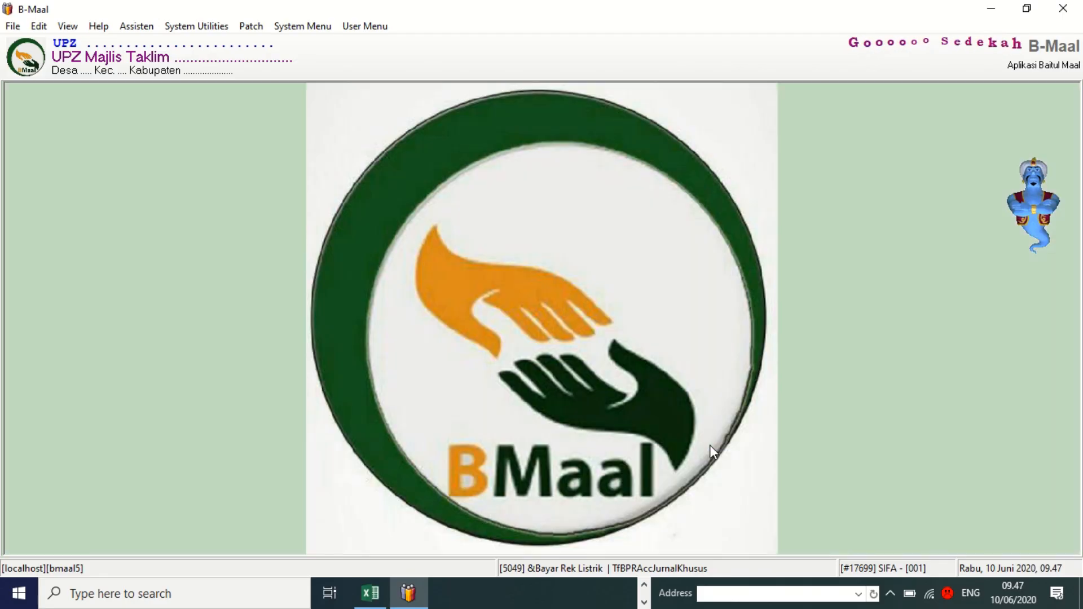
{"action": "left_click", "coordinate": [367, 26]}
{"action": "mouse_move", "coordinate": [429, 150]}
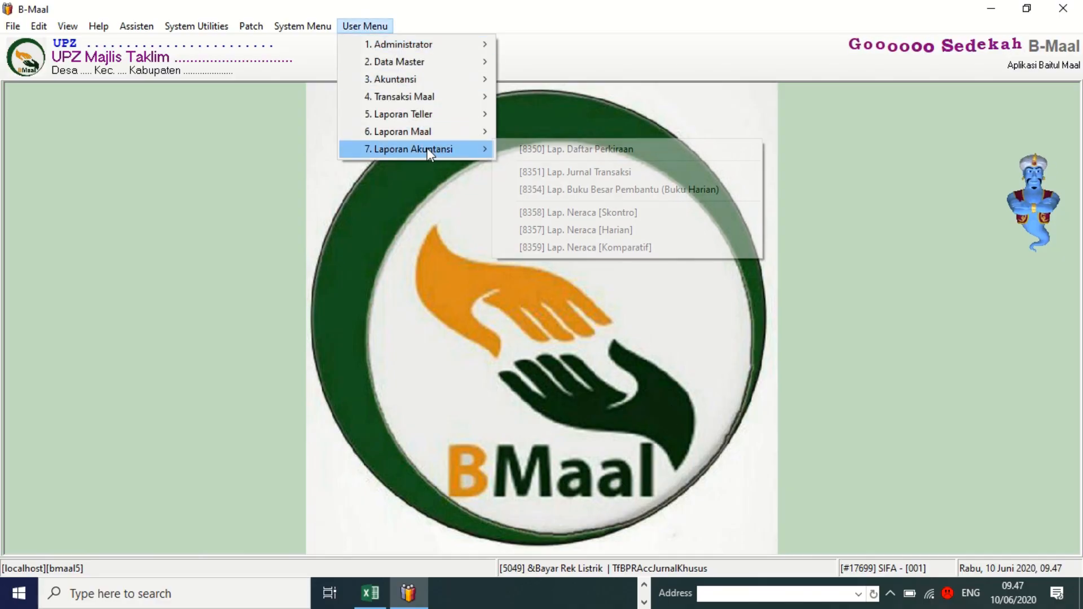
{"action": "mouse_move", "coordinate": [425, 131]}
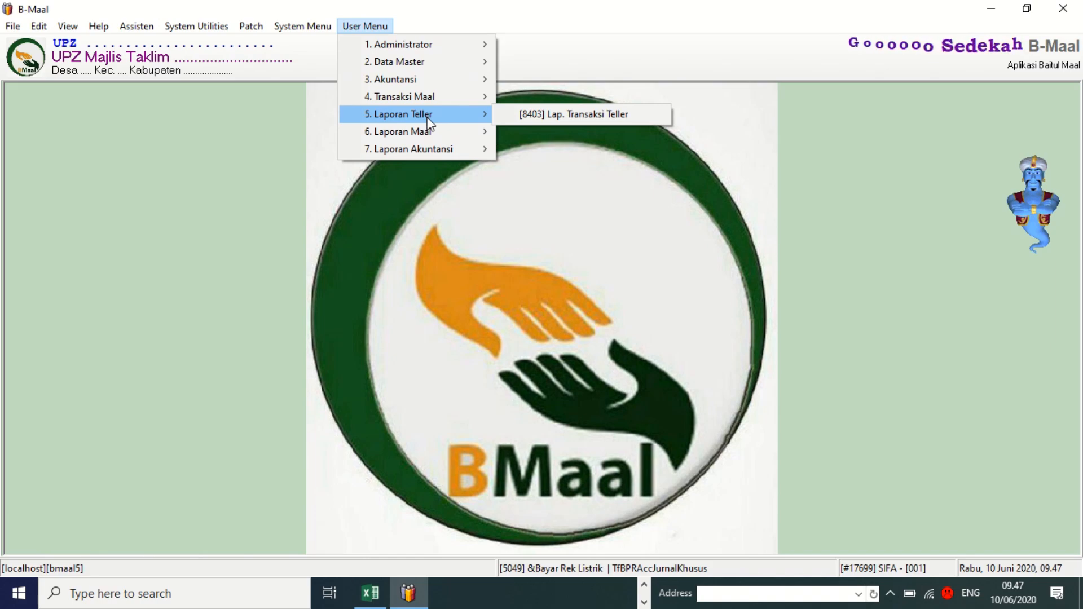
{"action": "left_click", "coordinate": [577, 115]}
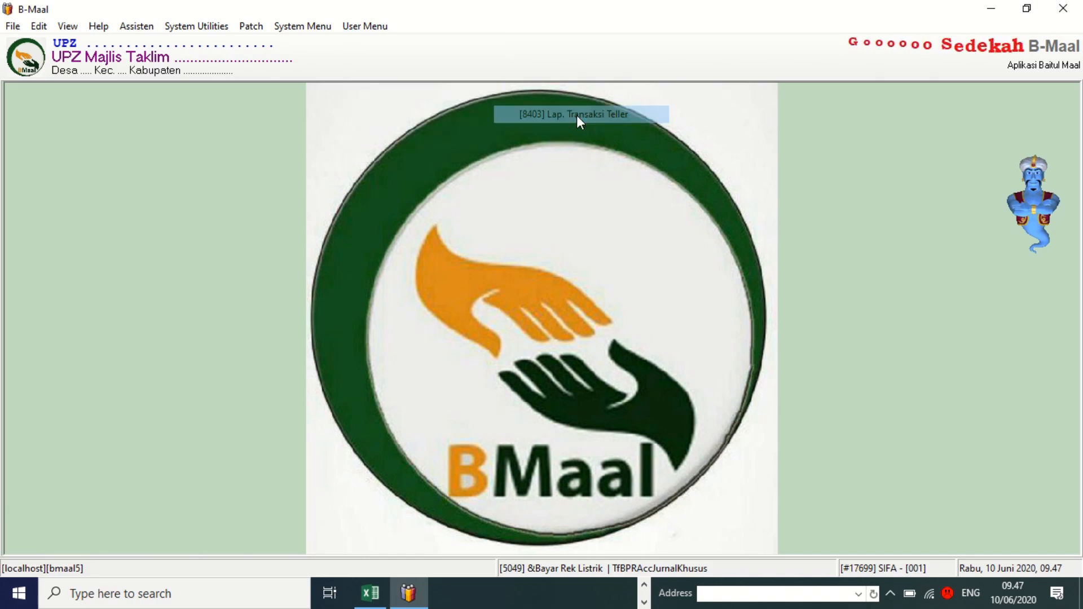
{"action": "left_click", "coordinate": [577, 355]}
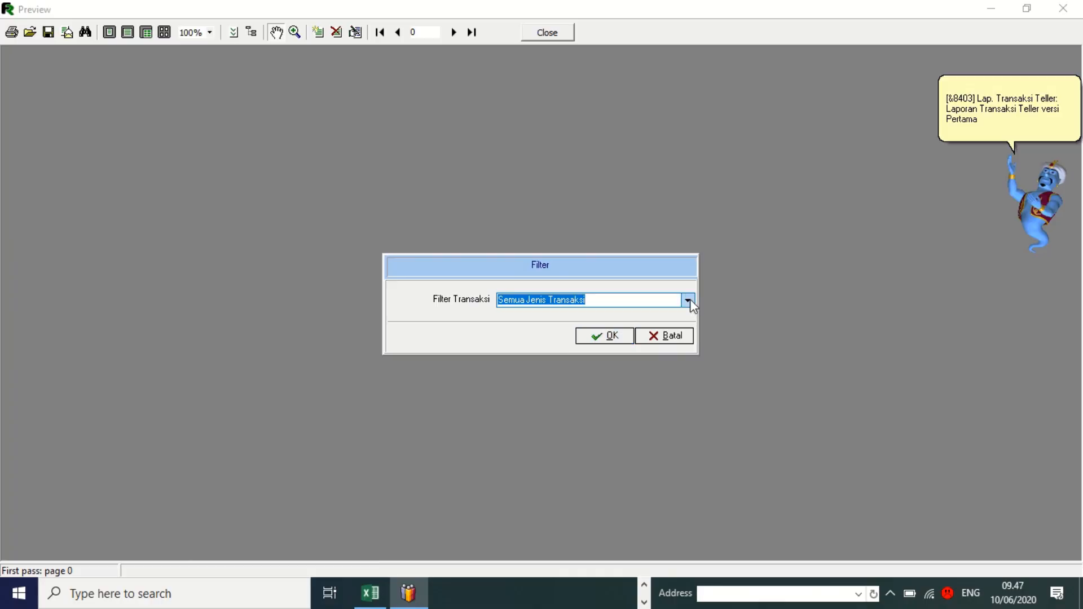
Filter the teller report to Transaksi Kecil for 10/06/2020 to 30/06/2020 and generate it.
{"action": "left_click", "coordinate": [688, 299]}
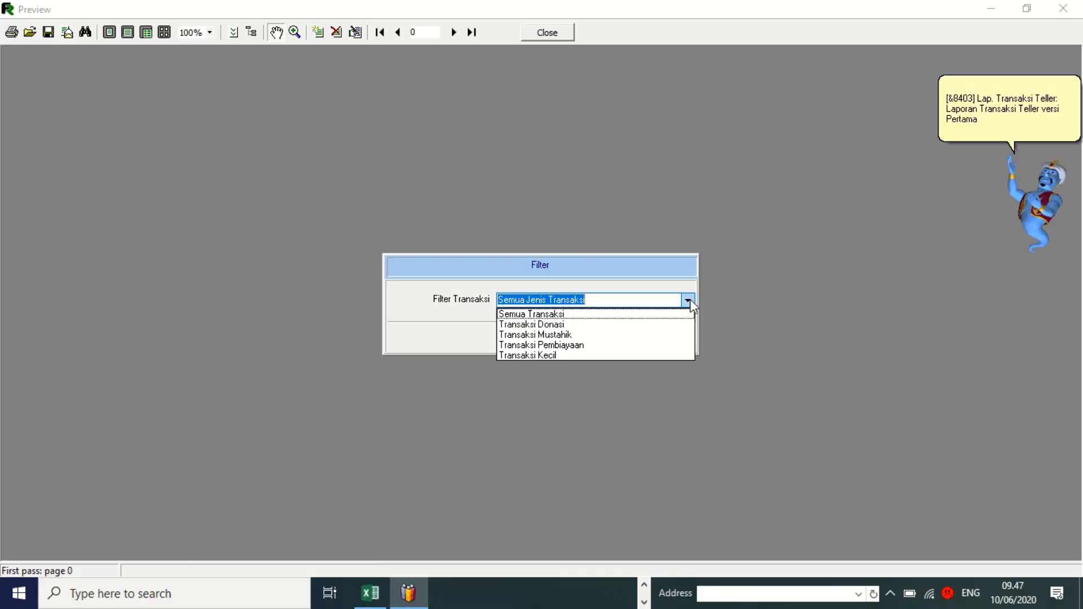
{"action": "left_click", "coordinate": [576, 351]}
{"action": "left_click", "coordinate": [598, 337]}
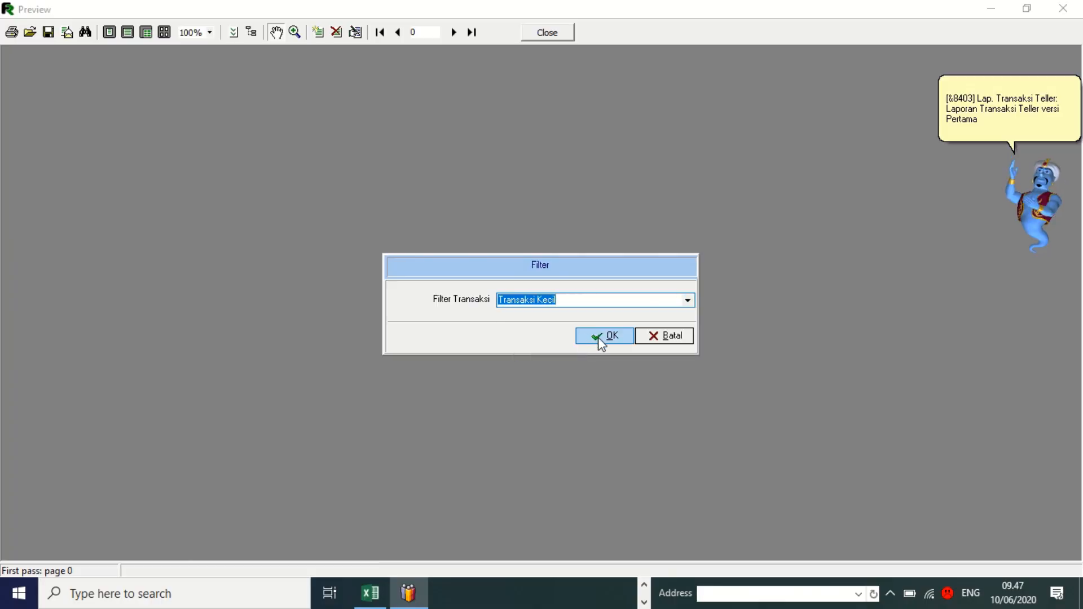
{"action": "left_click", "coordinate": [632, 343]}
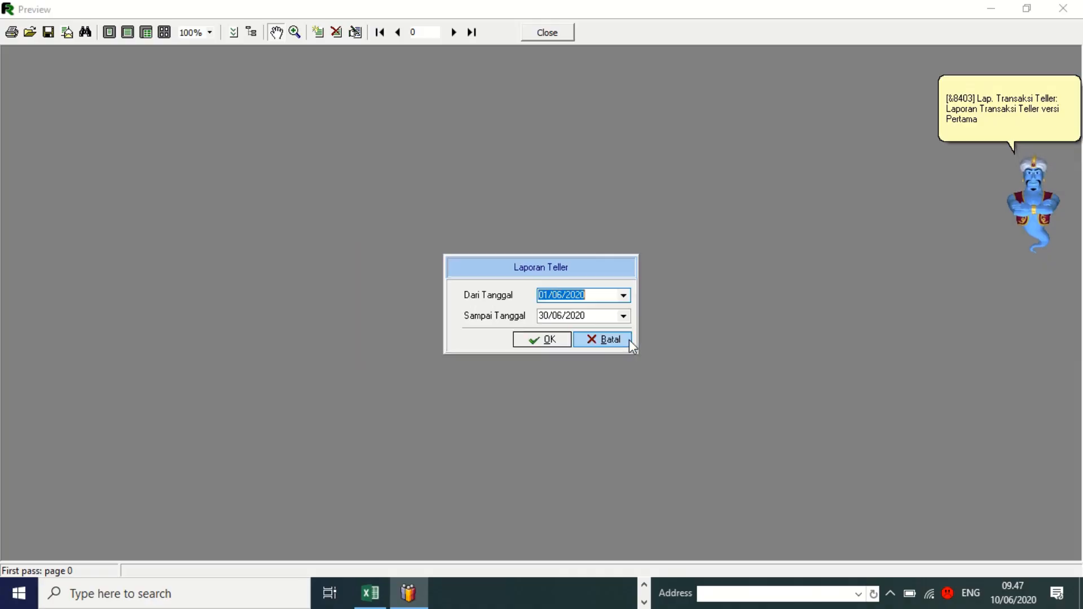
{"action": "left_click", "coordinate": [623, 295]}
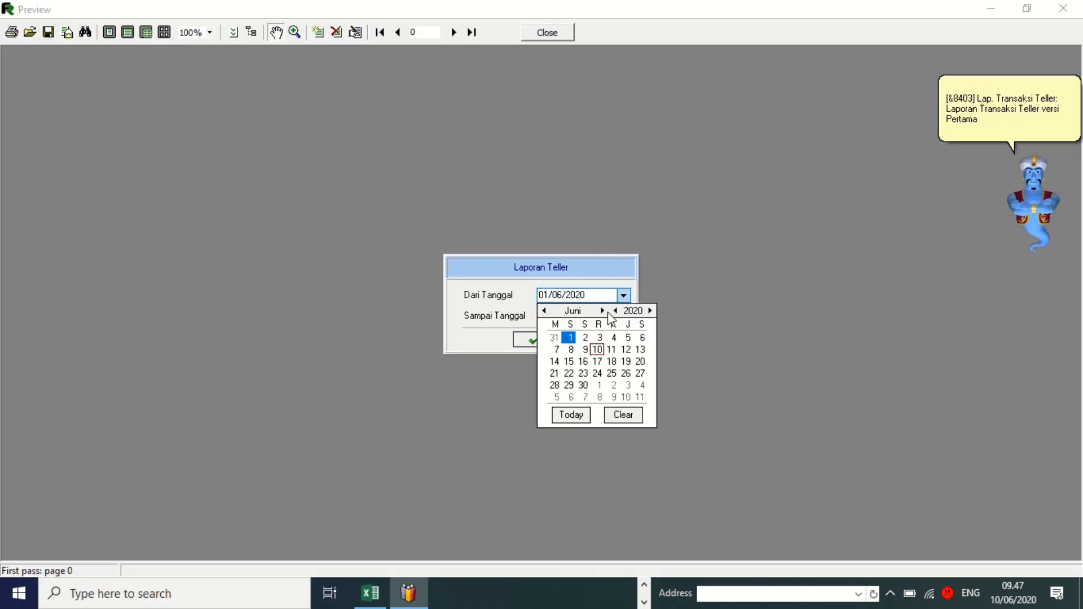
{"action": "left_click", "coordinate": [571, 414]}
{"action": "left_click", "coordinate": [624, 316]}
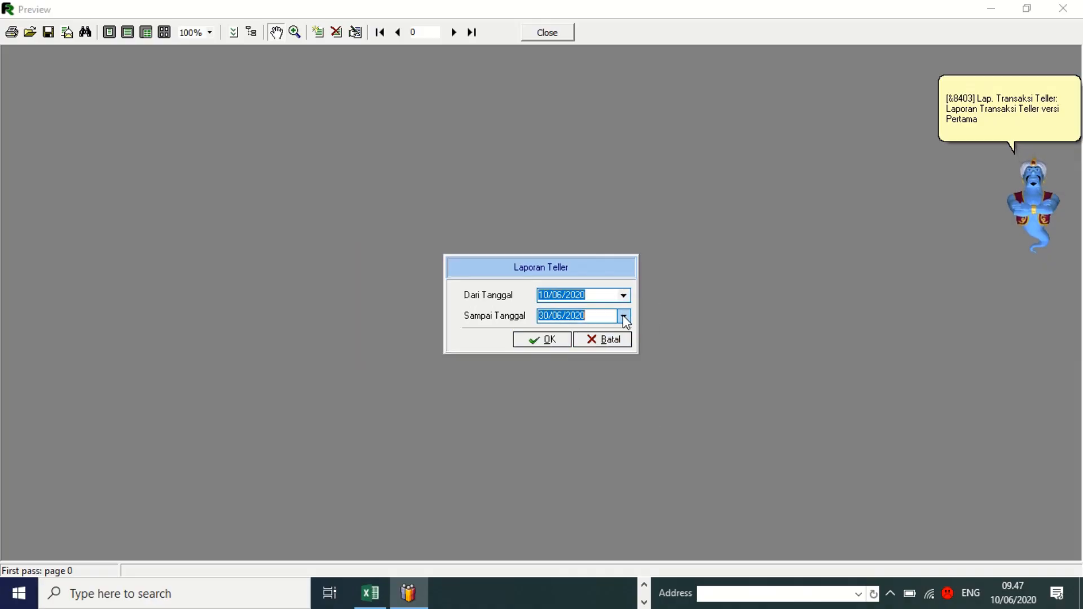
{"action": "left_click", "coordinate": [527, 341]}
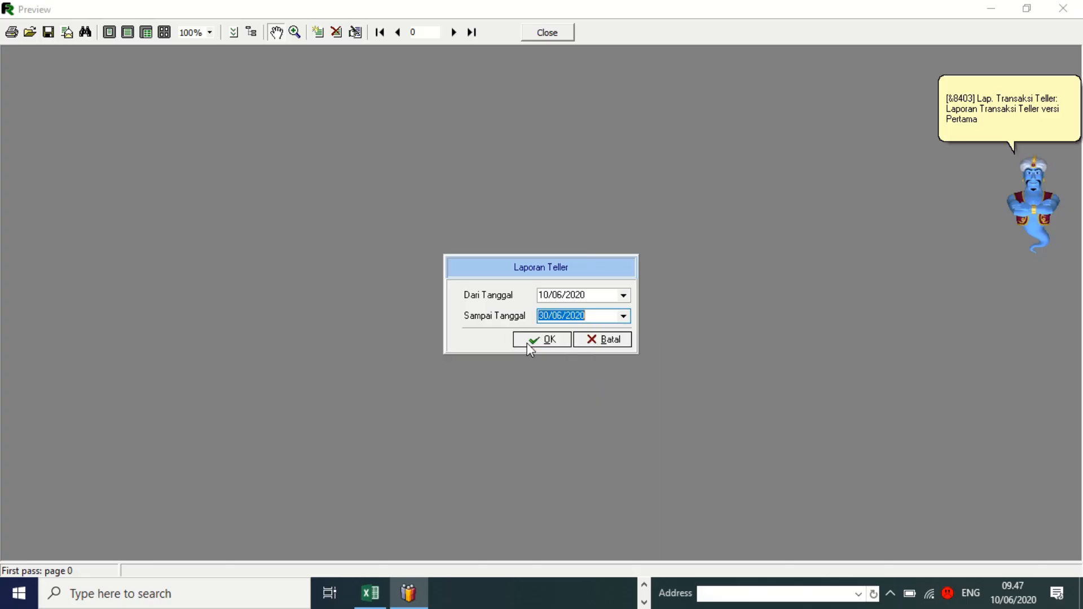
{"action": "left_click", "coordinate": [527, 341]}
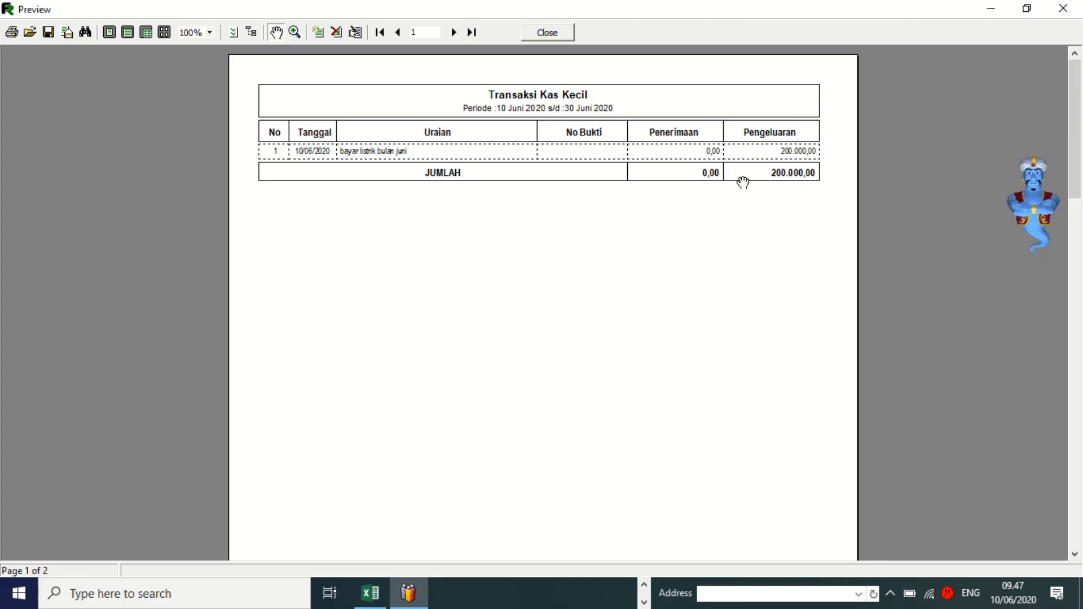
Close the teller report and open the Lap. Jurnal Transaksi report preview.
{"action": "left_click", "coordinate": [563, 32]}
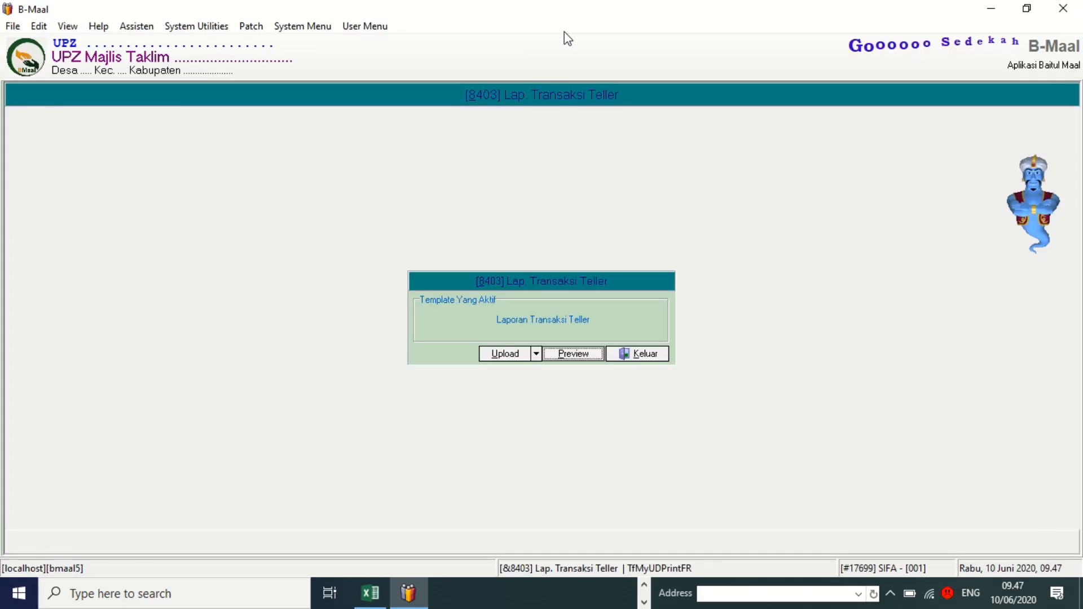
{"action": "left_click", "coordinate": [658, 355]}
{"action": "left_click", "coordinate": [362, 28]}
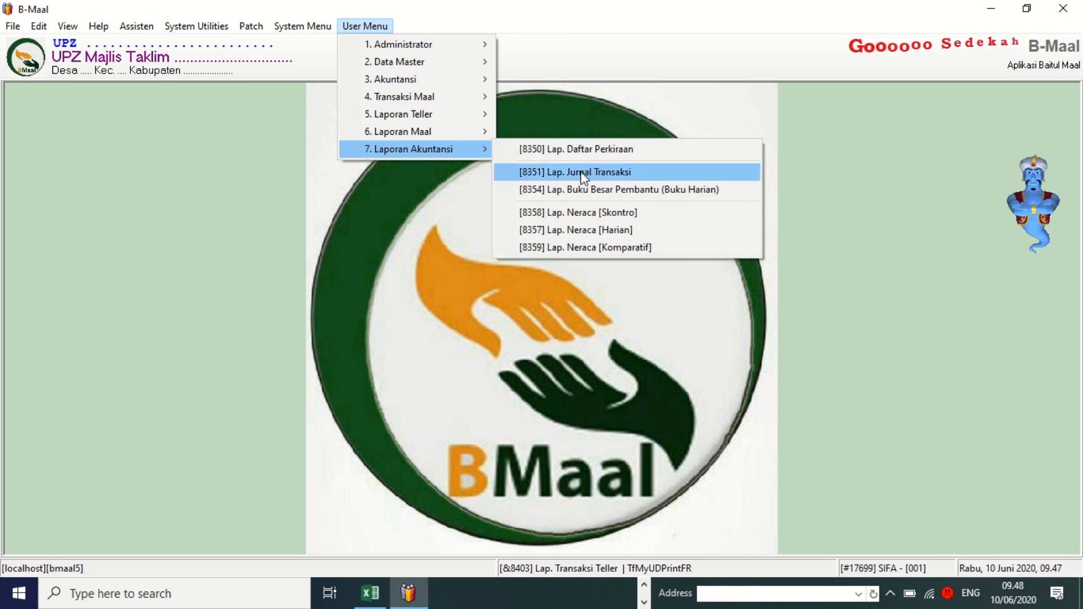
{"action": "left_click", "coordinate": [583, 178]}
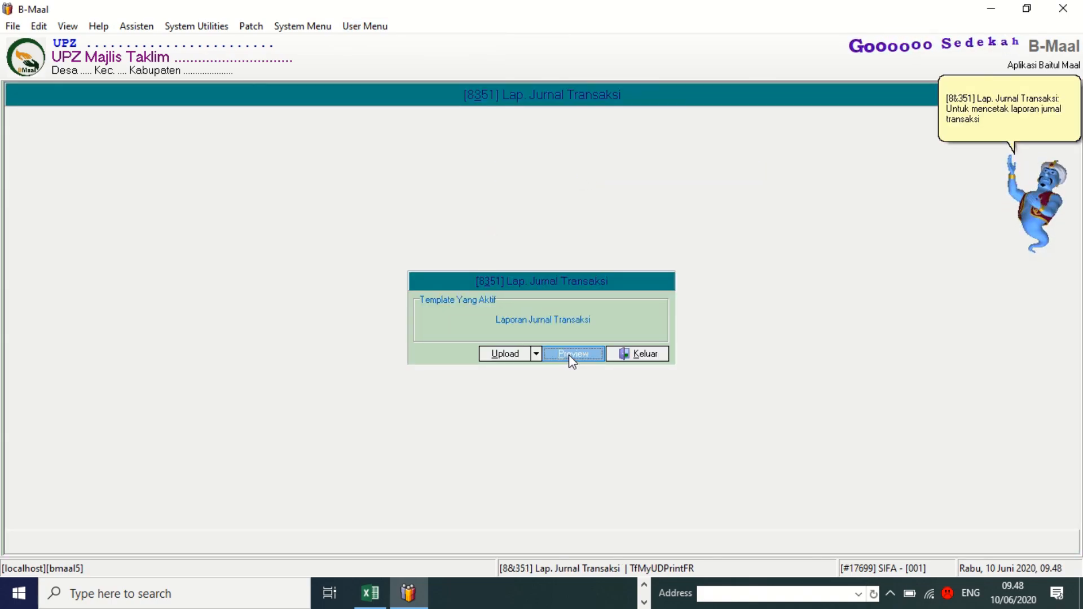
{"action": "left_click", "coordinate": [571, 360]}
Accept the consolidated office and all users, with a period of 10/06/2020 to 10/06/2020.
{"action": "left_click", "coordinate": [596, 337]}
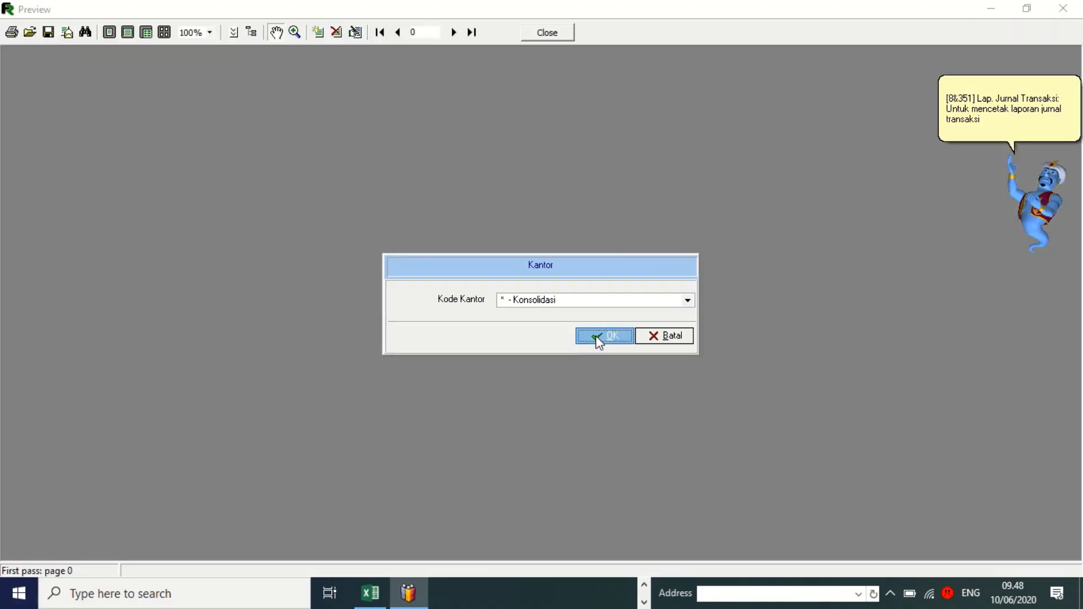
{"action": "left_click", "coordinate": [597, 337]}
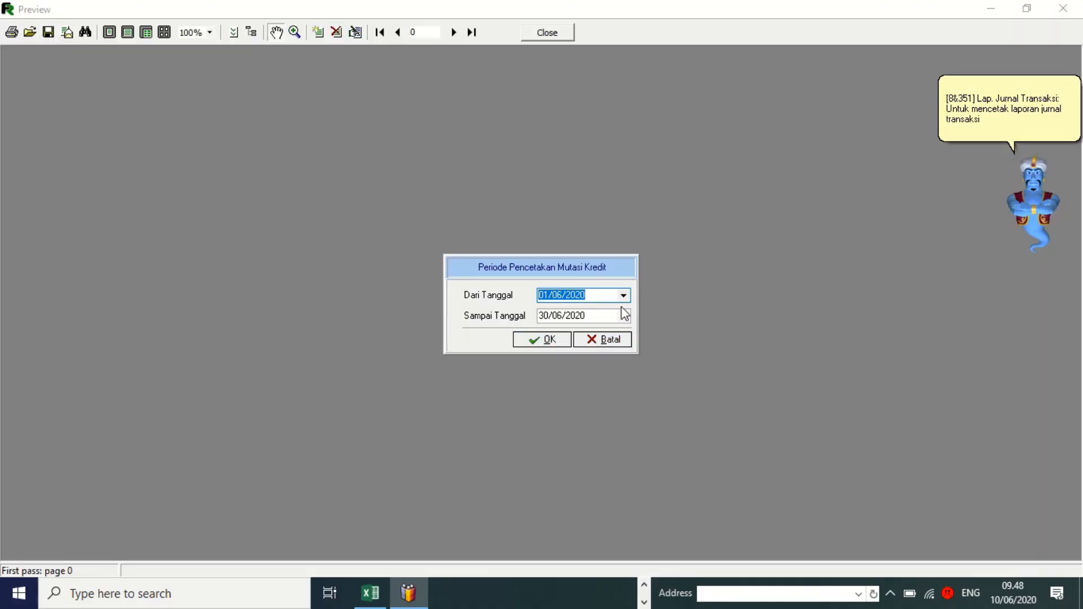
{"action": "left_click", "coordinate": [623, 294]}
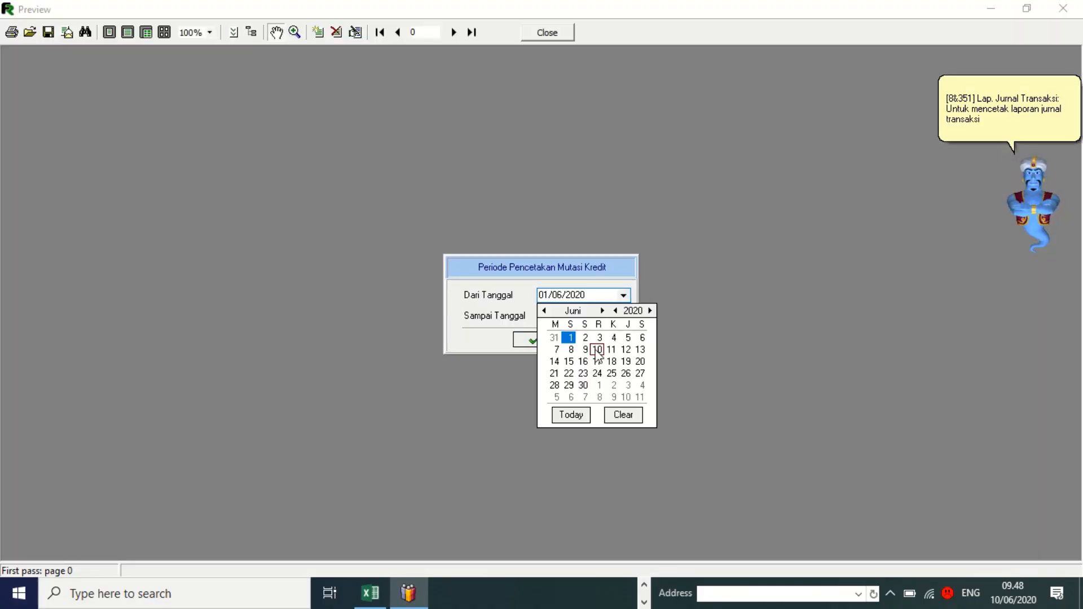
{"action": "left_click", "coordinate": [571, 415]}
{"action": "left_click", "coordinate": [623, 316]}
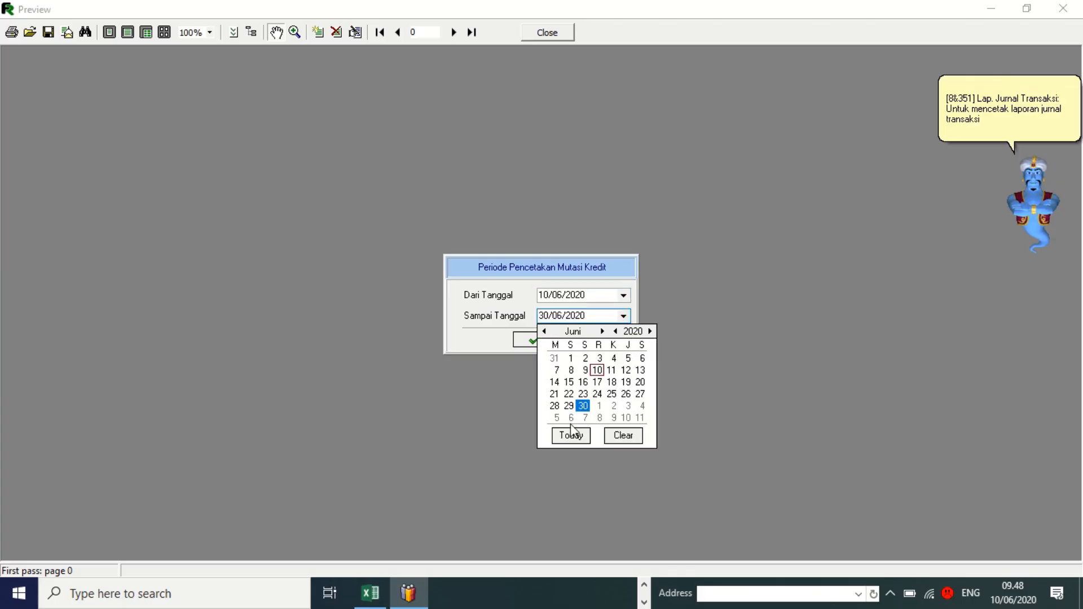
{"action": "left_click", "coordinate": [572, 438]}
{"action": "left_click", "coordinate": [547, 340]}
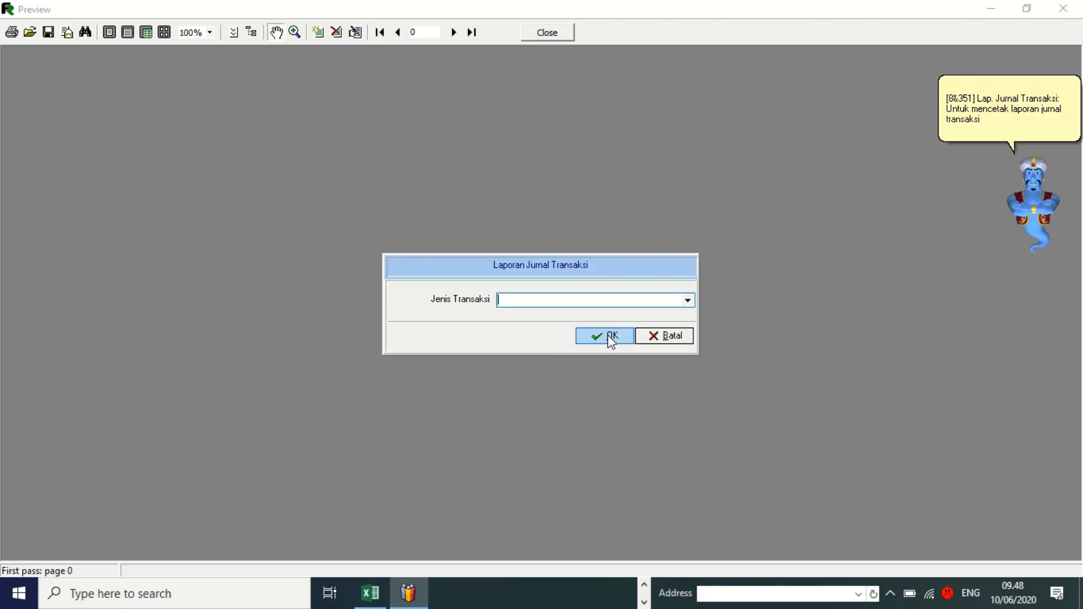
Leave the transaction type blank, then generate and review the journal balanced at 420.000,00.
{"action": "left_click", "coordinate": [692, 301]}
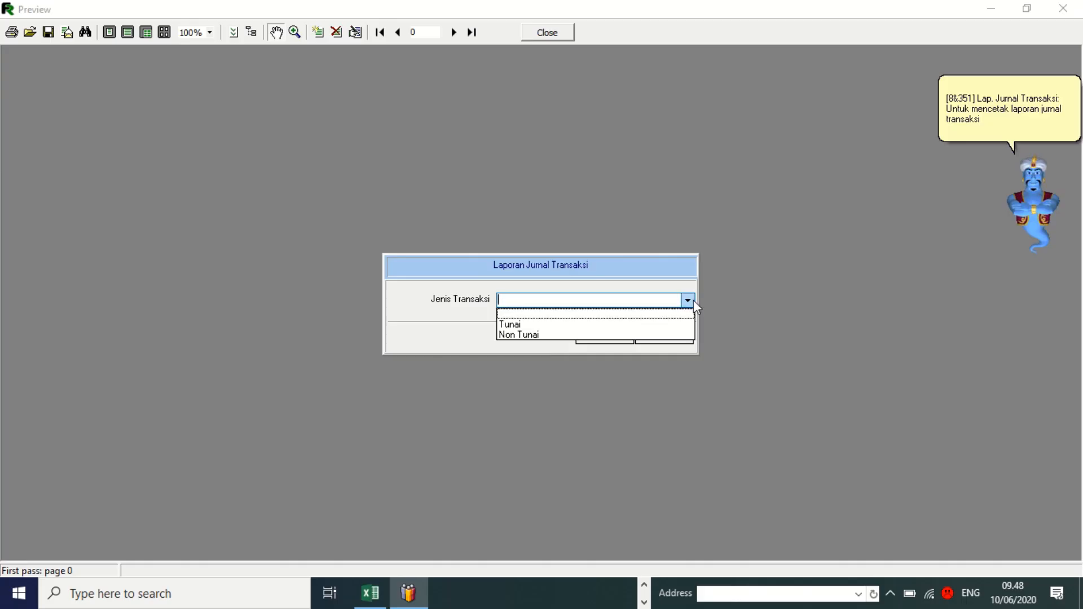
{"action": "left_click", "coordinate": [692, 301]}
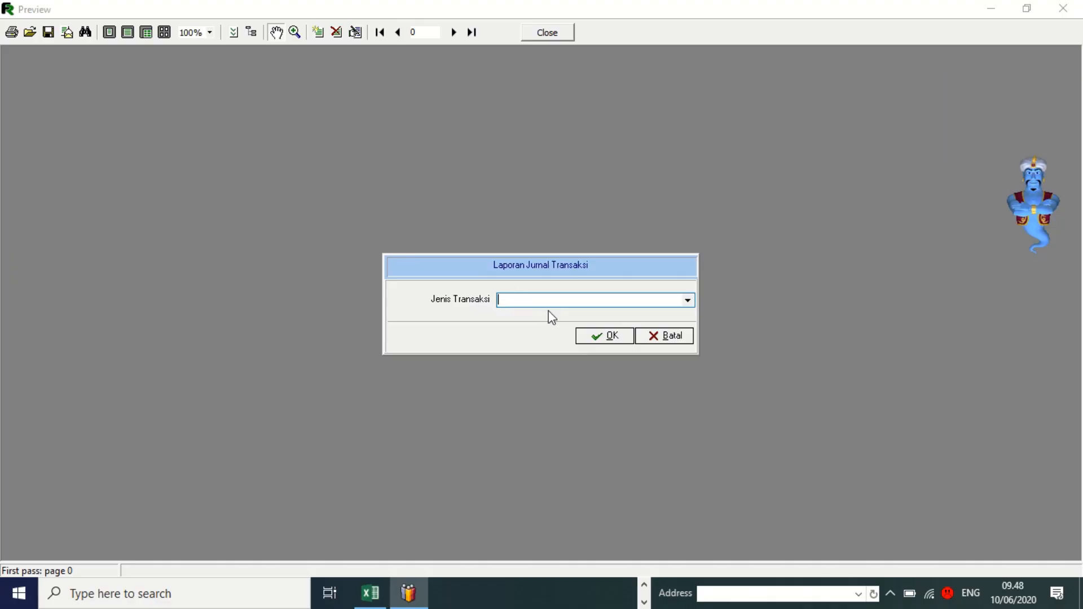
{"action": "left_click", "coordinate": [605, 337]}
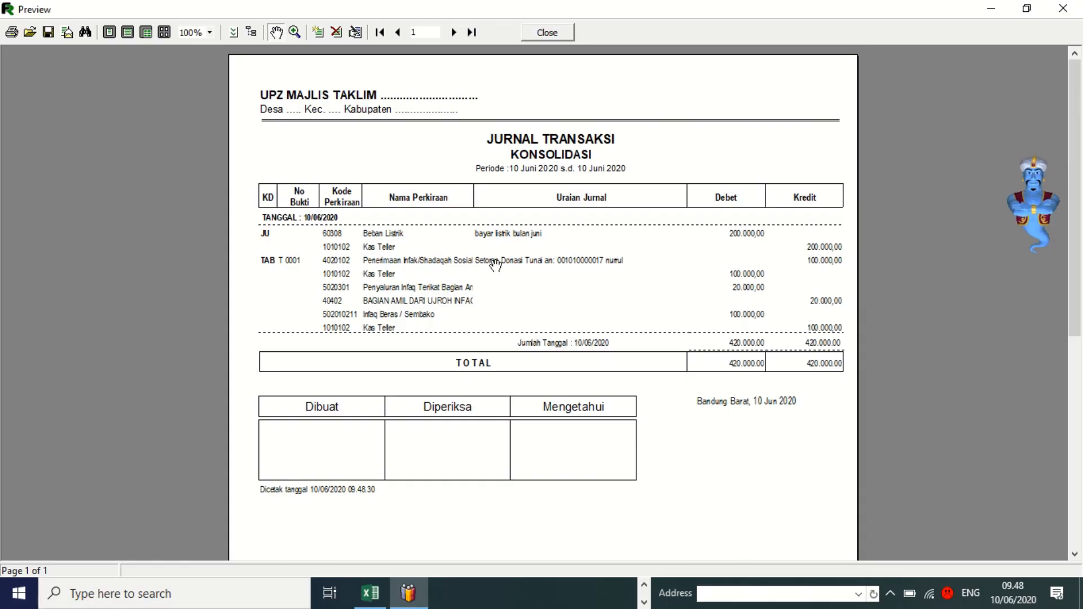
{"action": "scroll", "coordinate": [515, 261], "scroll_direction": "down", "scroll_amount": 3}
{"action": "scroll", "coordinate": [515, 259], "scroll_direction": "up", "scroll_amount": 3}
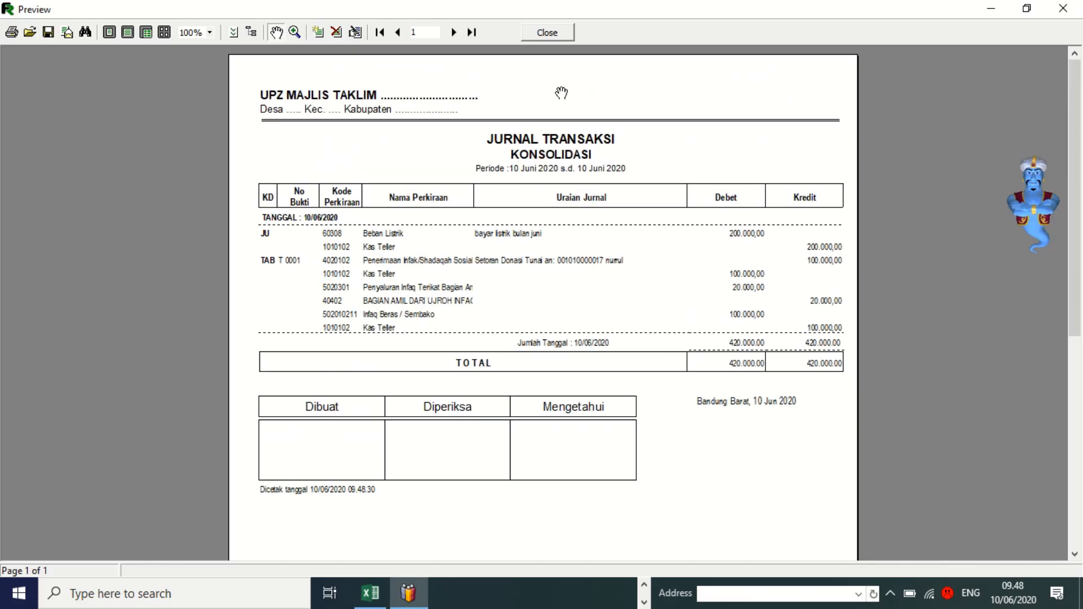
Close the journal report and go to Laporan Akuntansi > Lap. Buku Besar Pembantu (Buku Harian).
{"action": "left_click", "coordinate": [564, 35]}
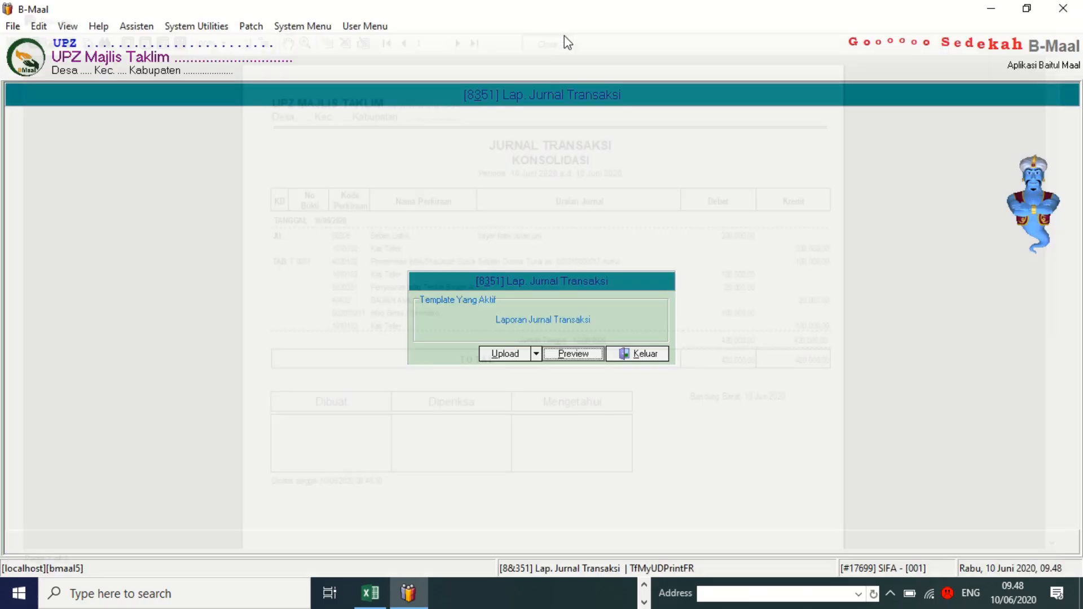
{"action": "left_click", "coordinate": [655, 354]}
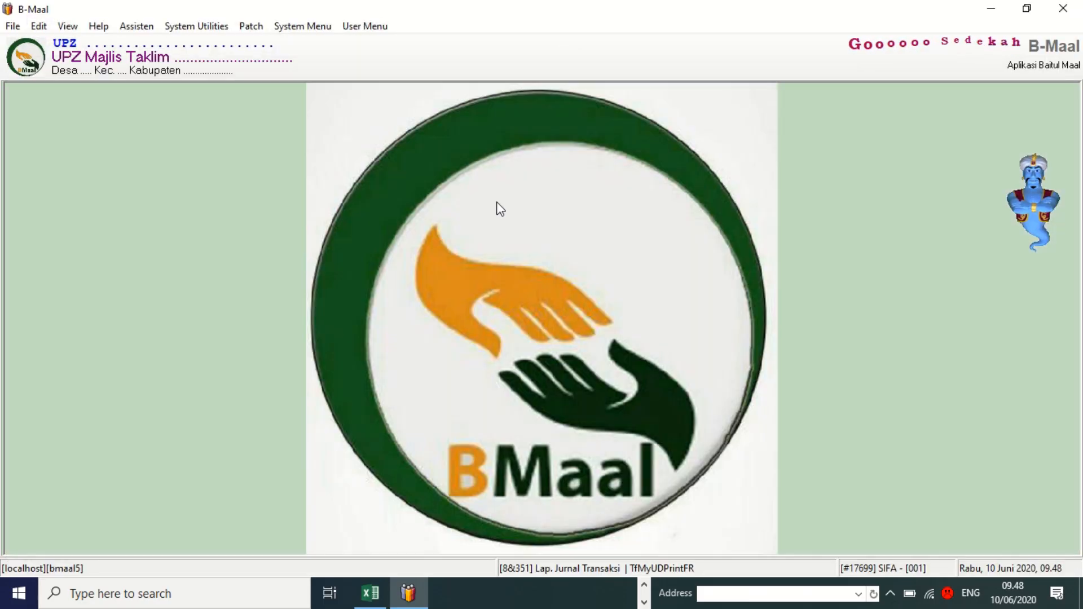
{"action": "left_click", "coordinate": [356, 27]}
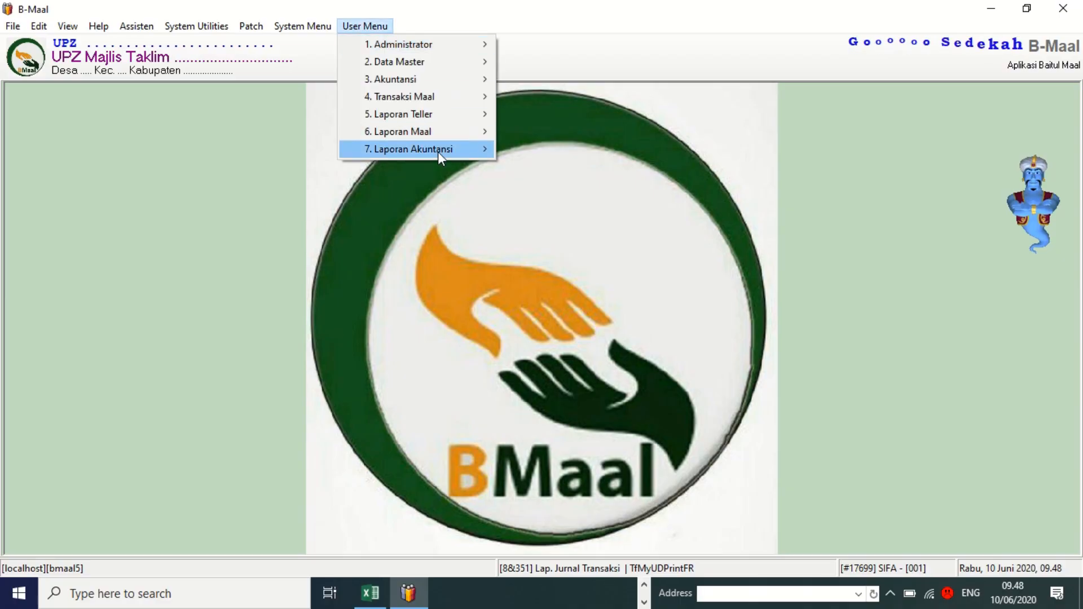
{"action": "mouse_move", "coordinate": [415, 149]}
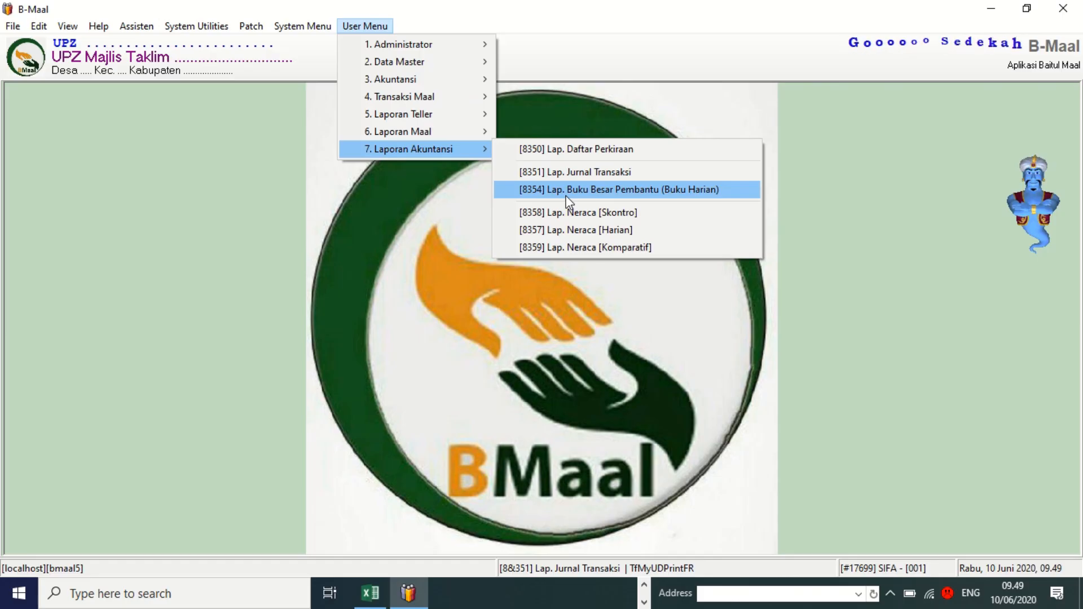
{"action": "mouse_move", "coordinate": [495, 115]}
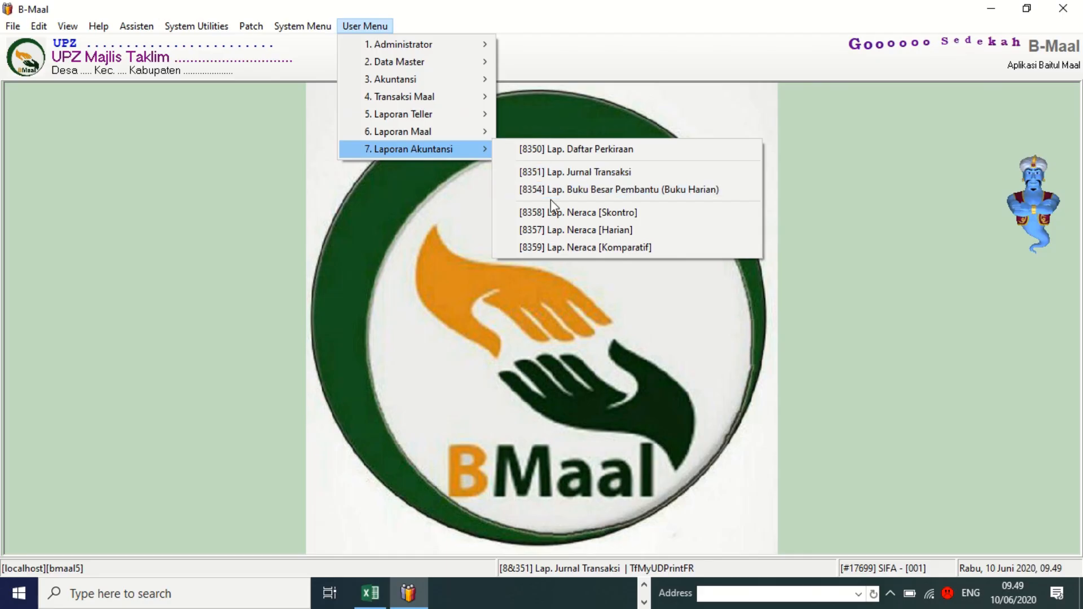
Start the daily subsidiary ledger for all offices and users, choosing account 1010102 Kas Teller.
{"action": "left_click", "coordinate": [556, 190]}
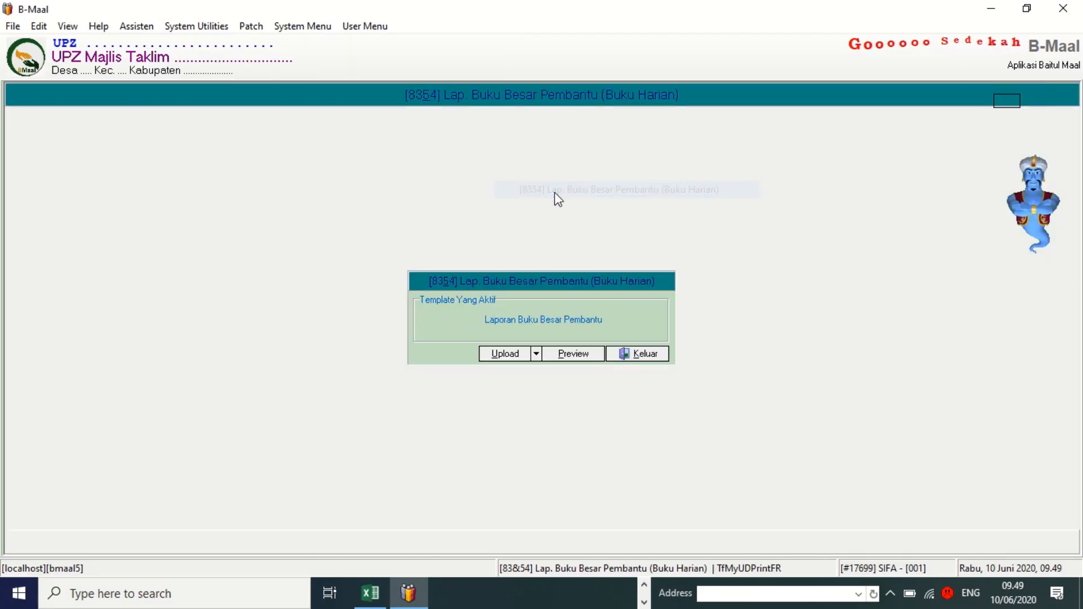
{"action": "left_click", "coordinate": [567, 359]}
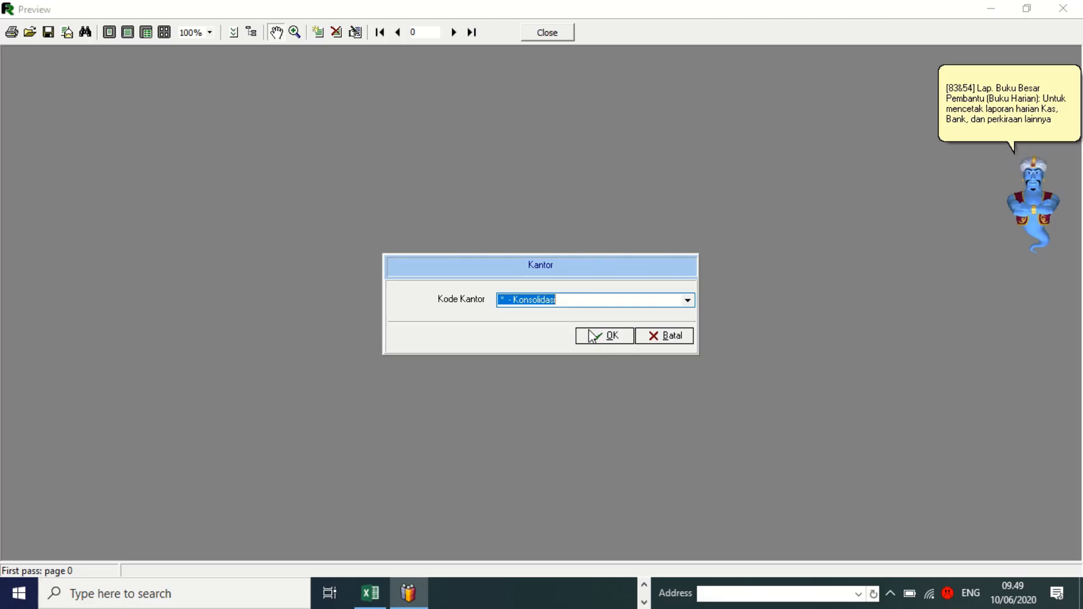
{"action": "left_click", "coordinate": [587, 334]}
{"action": "left_click", "coordinate": [596, 342]}
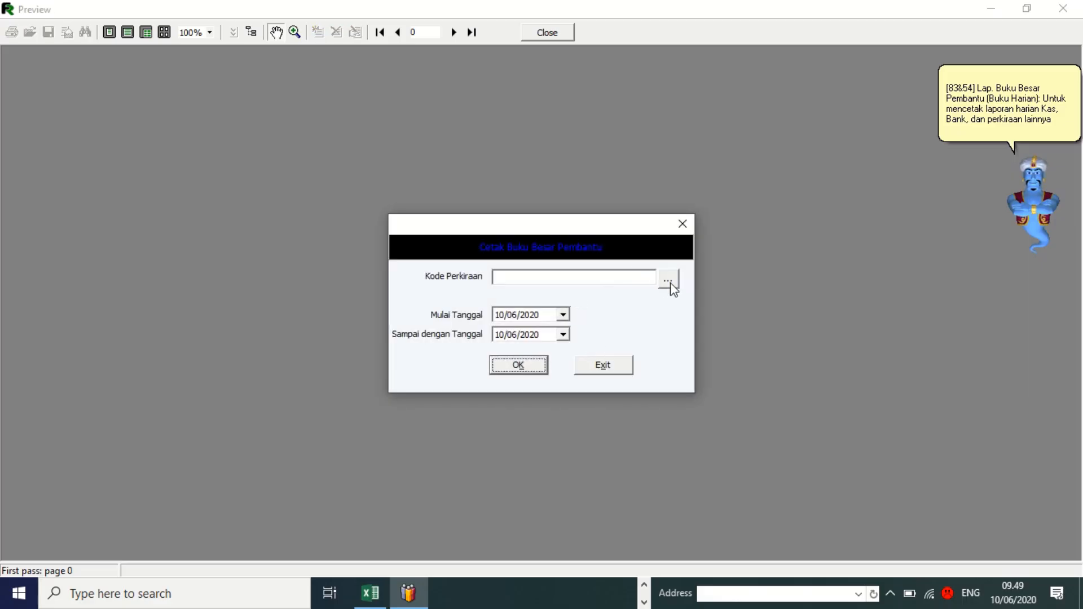
{"action": "left_click", "coordinate": [669, 283]}
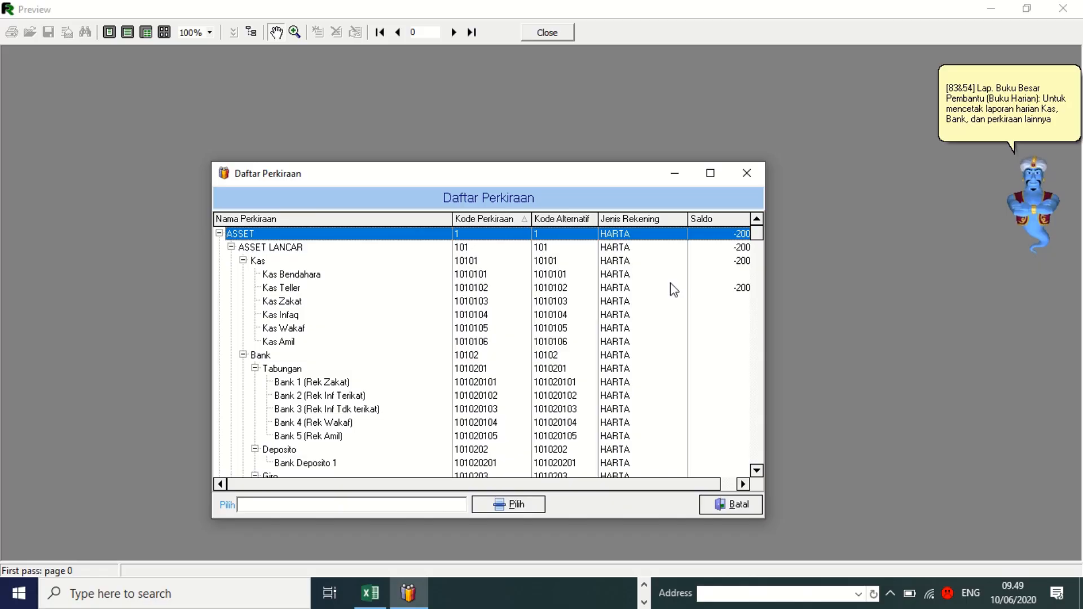
{"action": "left_click", "coordinate": [283, 288]}
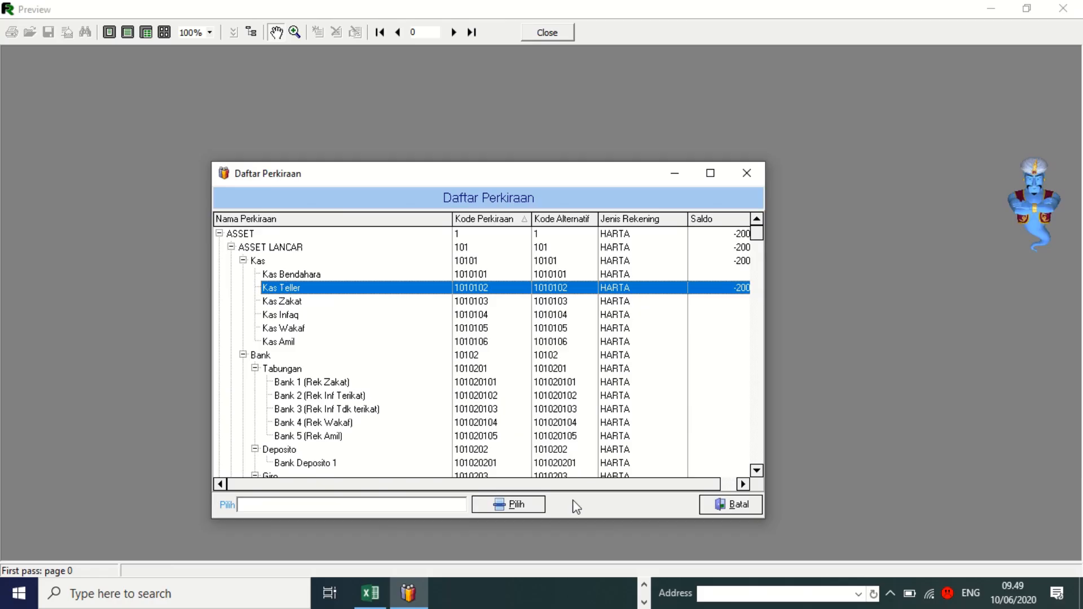
{"action": "left_click", "coordinate": [520, 506]}
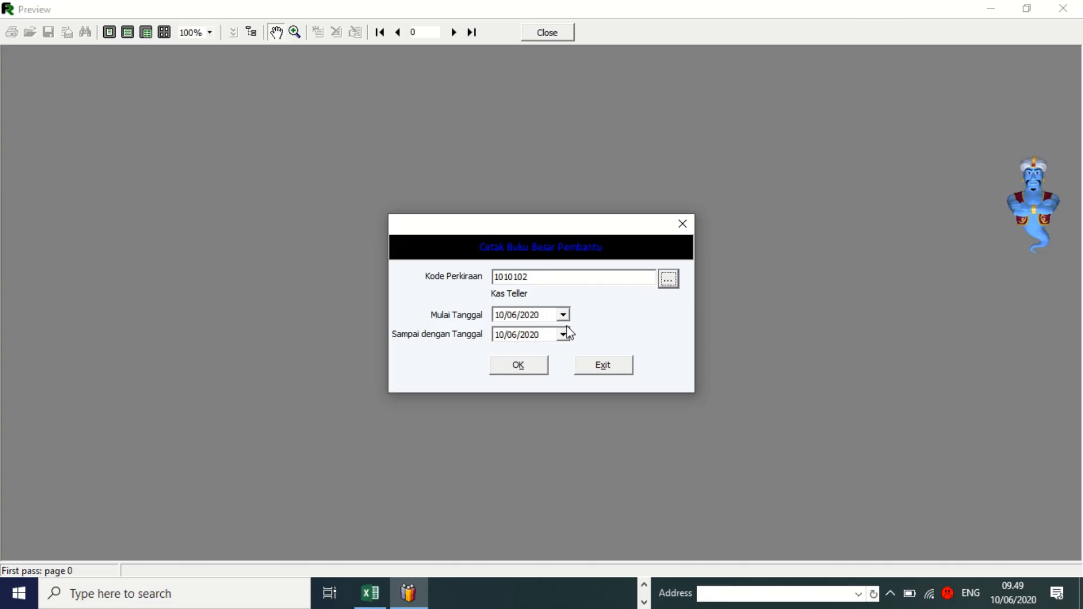
Generate the Kas Teller ledger for 10/06/2020, showing saldo -200.000,00, then close the preview.
{"action": "left_click", "coordinate": [521, 366]}
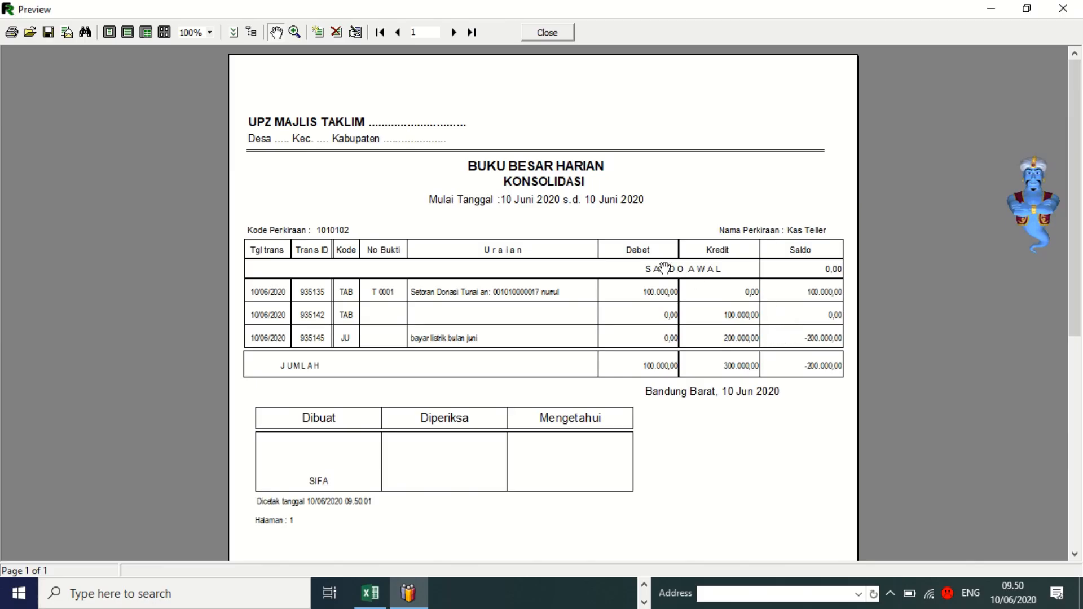
{"action": "left_click", "coordinate": [548, 33]}
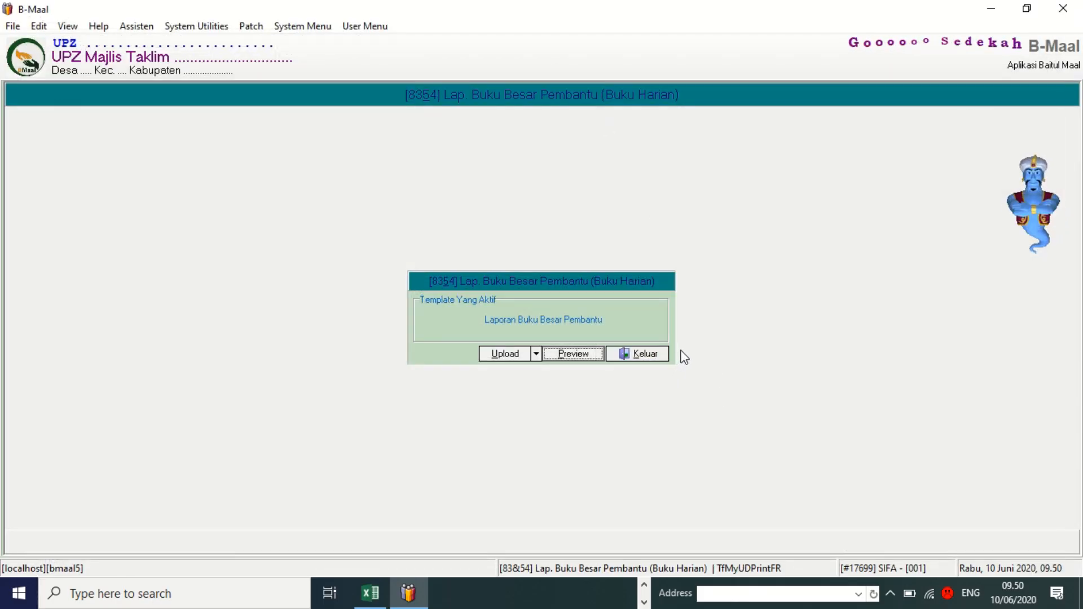
Close the ledger report and open Akuntansi > [5001] Koreksi Saldo Awal Perkiraan.
{"action": "left_click", "coordinate": [646, 355]}
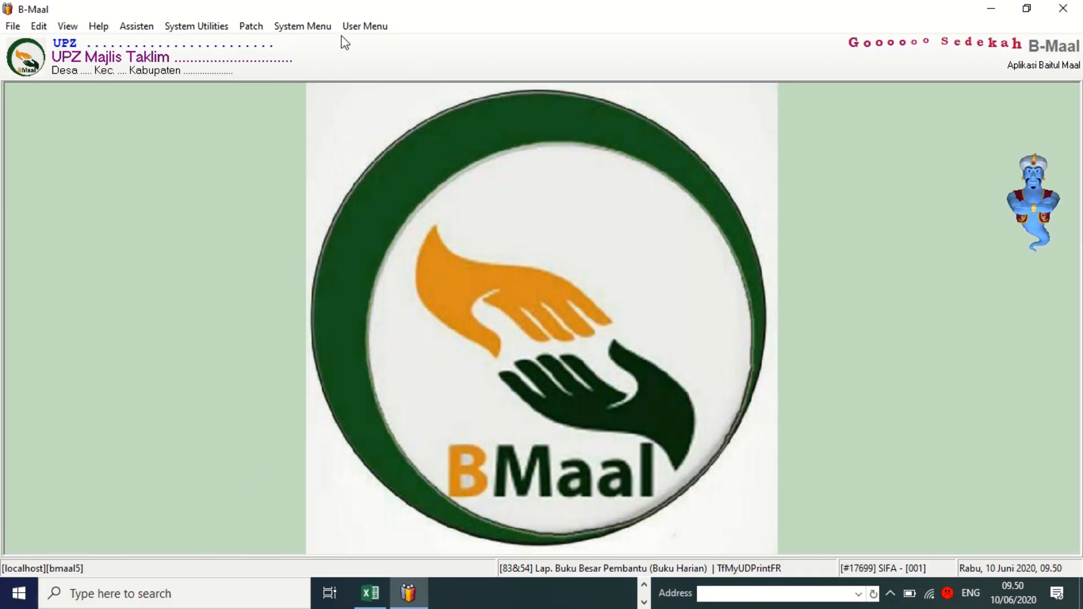
{"action": "left_click", "coordinate": [361, 28]}
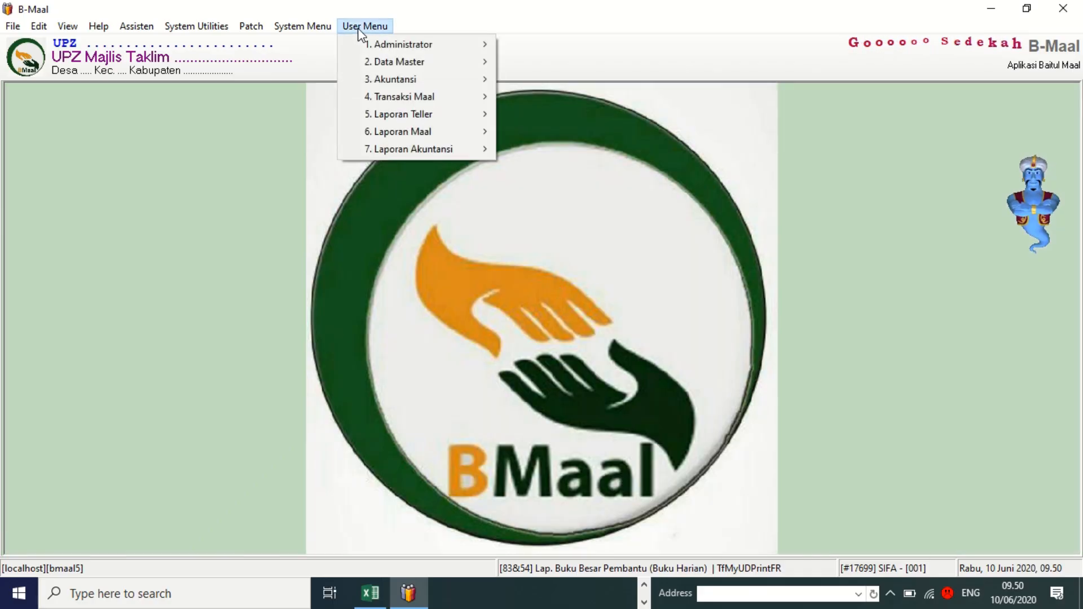
{"action": "mouse_move", "coordinate": [404, 149]}
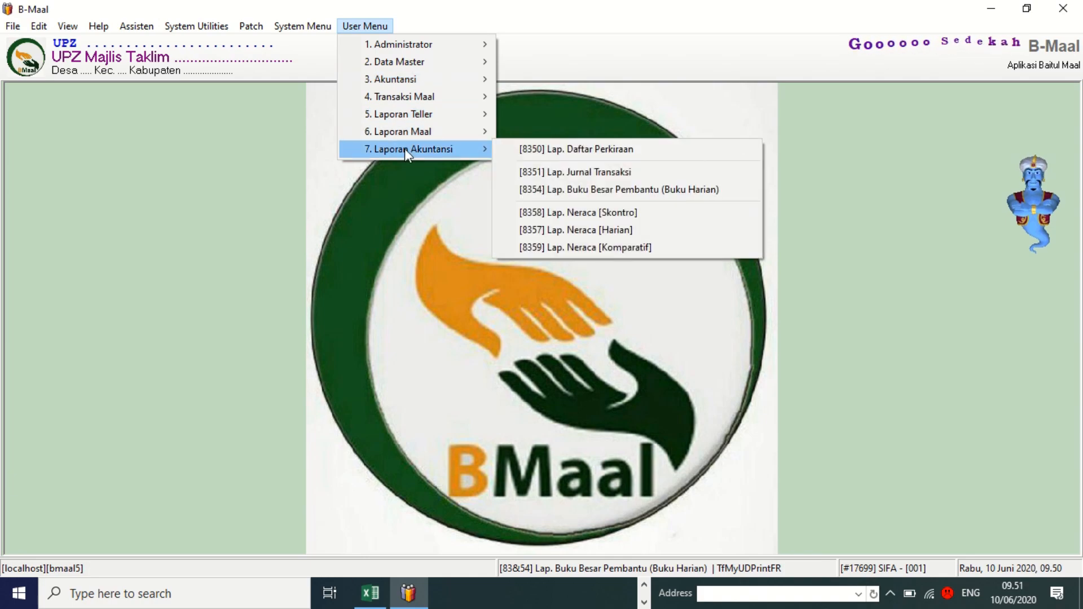
{"action": "mouse_move", "coordinate": [501, 1]}
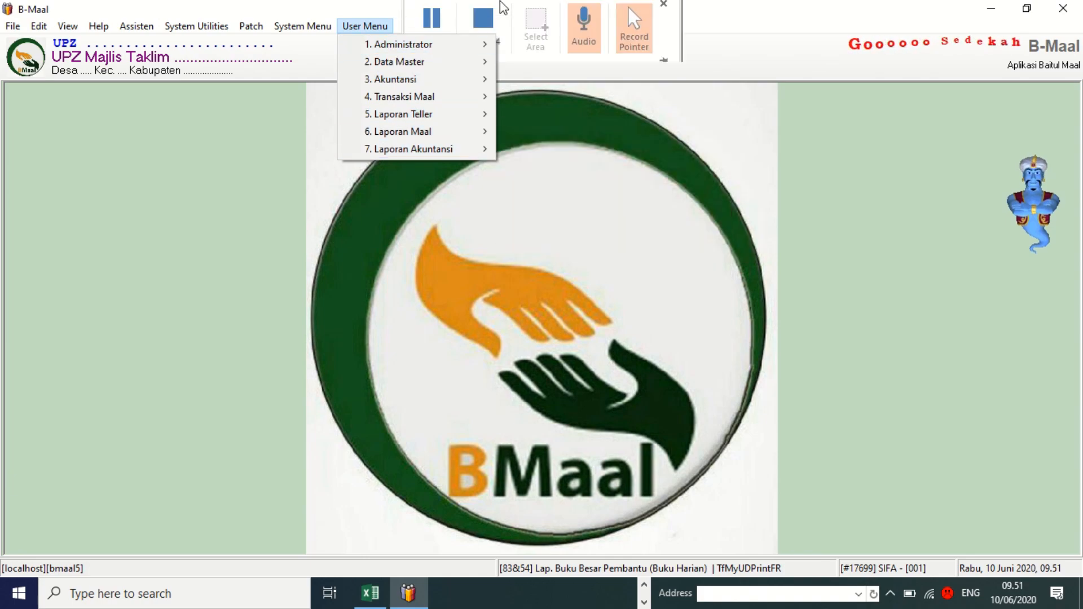
{"action": "left_click", "coordinate": [434, 20]}
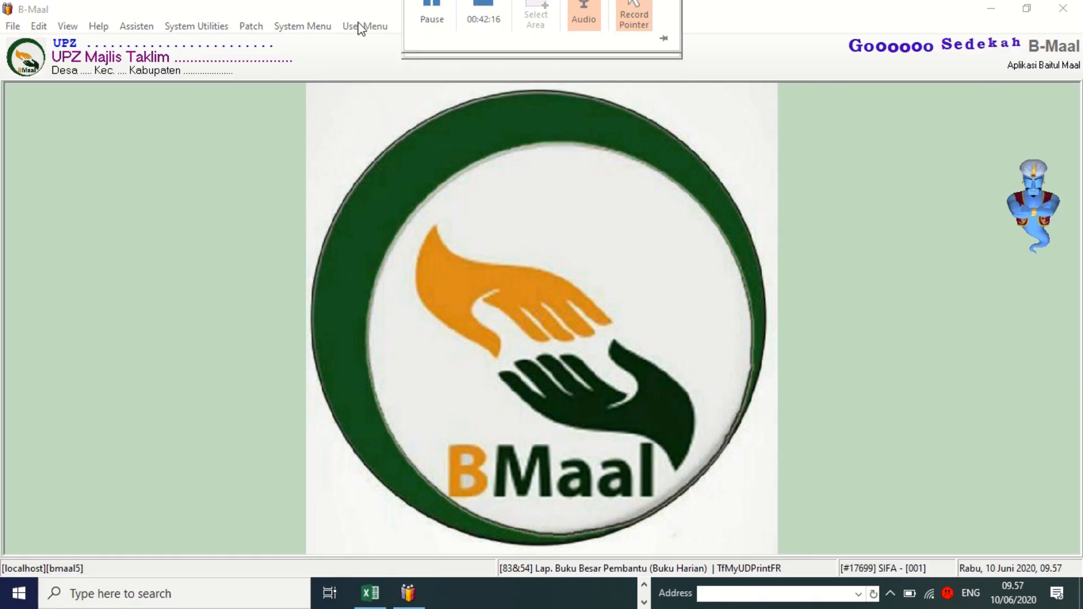
{"action": "left_click", "coordinate": [362, 28]}
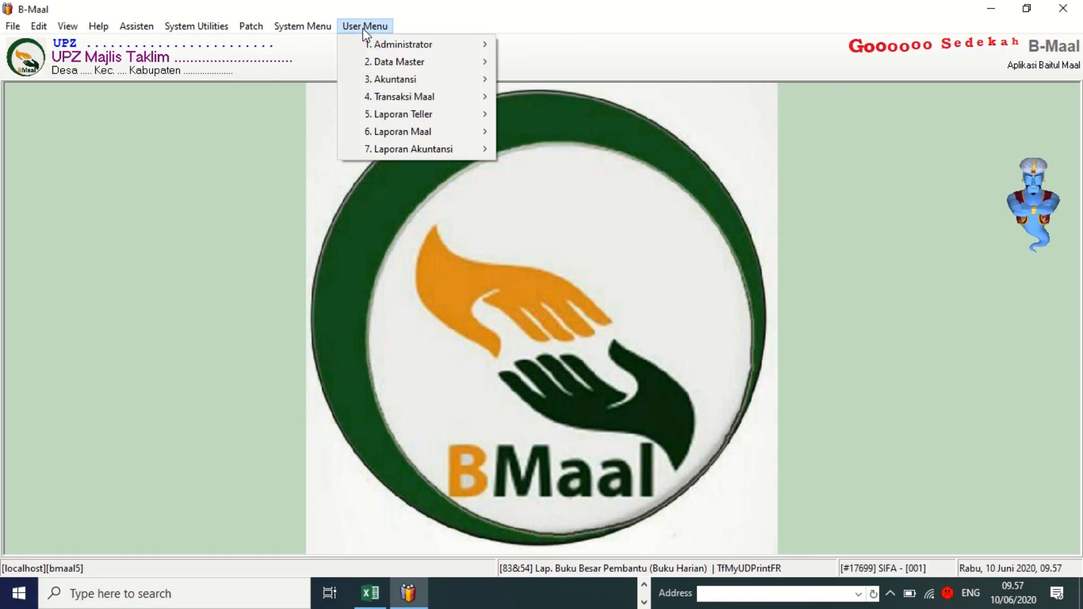
{"action": "mouse_move", "coordinate": [381, 84]}
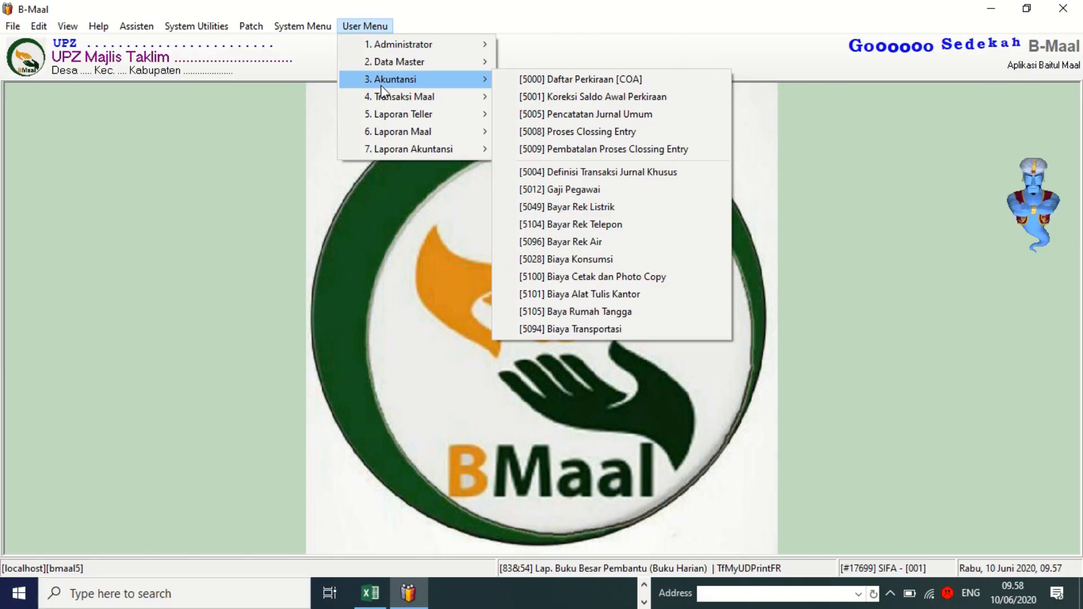
{"action": "left_click", "coordinate": [591, 97]}
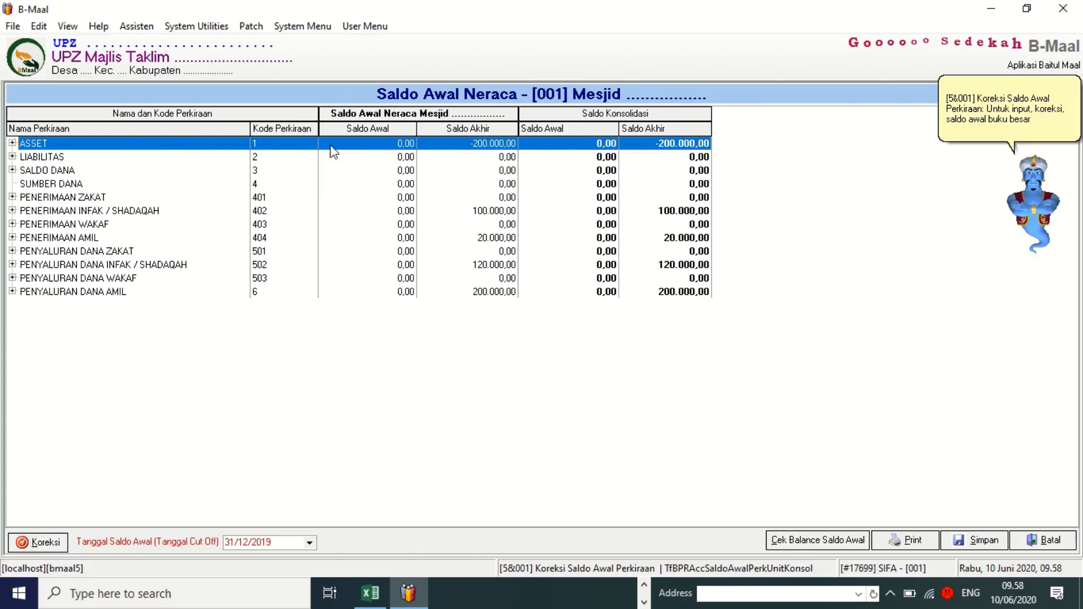
Expand ASSET > ASSET LANCAR > Kas and set Kas Teller's opening balance to 0,00.
{"action": "left_click", "coordinate": [13, 144]}
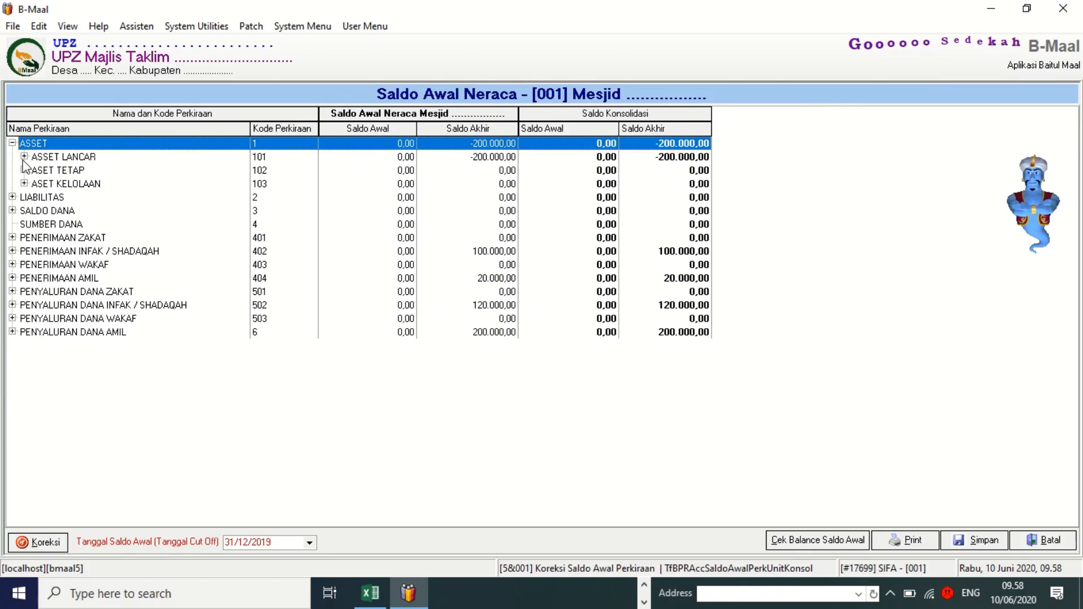
{"action": "left_click", "coordinate": [24, 157]}
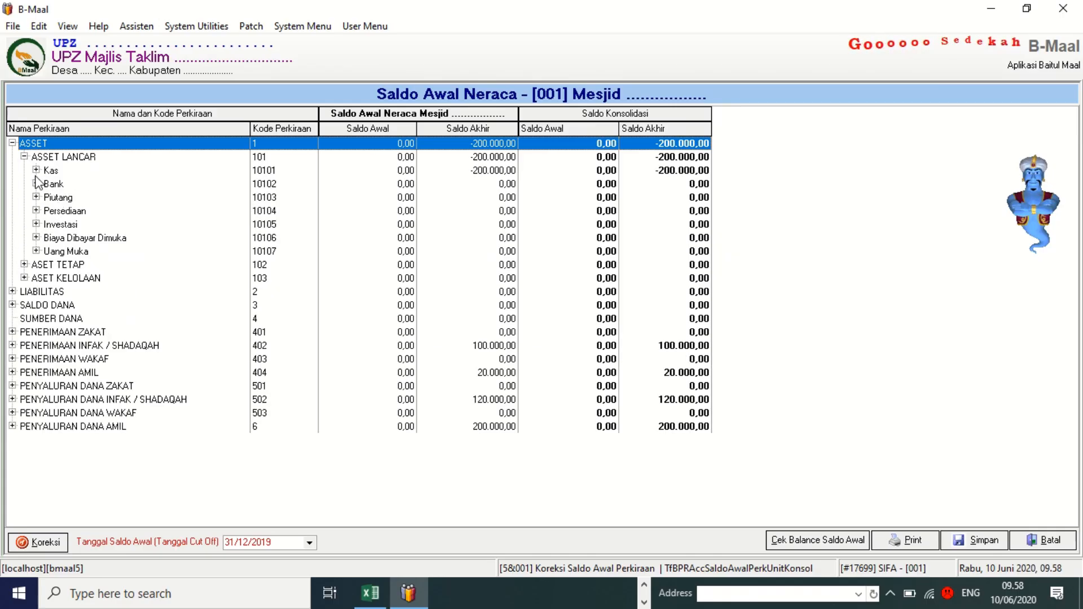
{"action": "left_click", "coordinate": [36, 170]}
{"action": "left_click", "coordinate": [78, 198]}
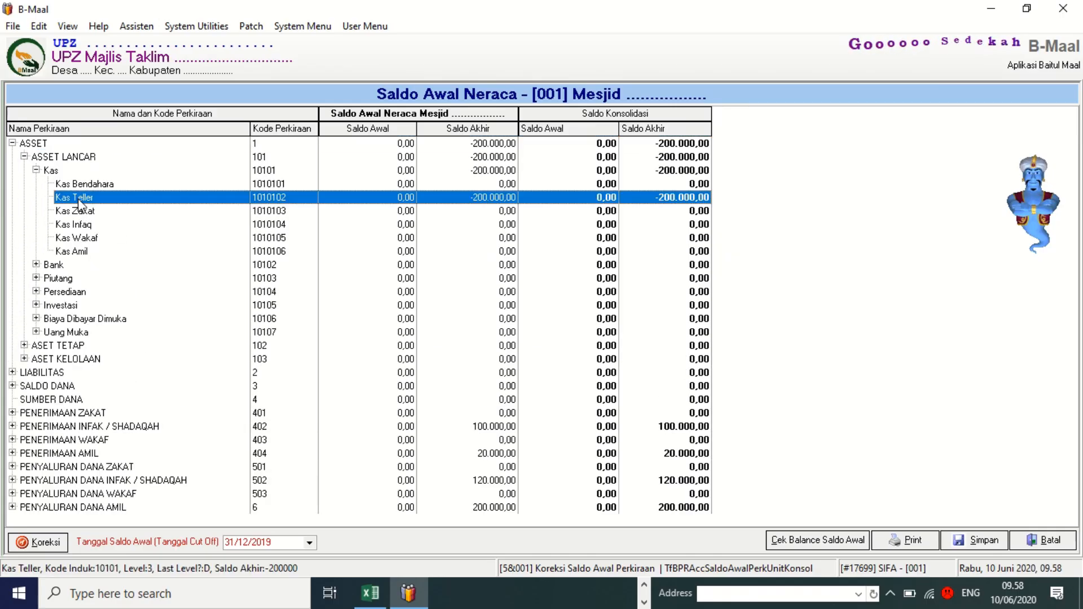
{"action": "left_click", "coordinate": [59, 537]}
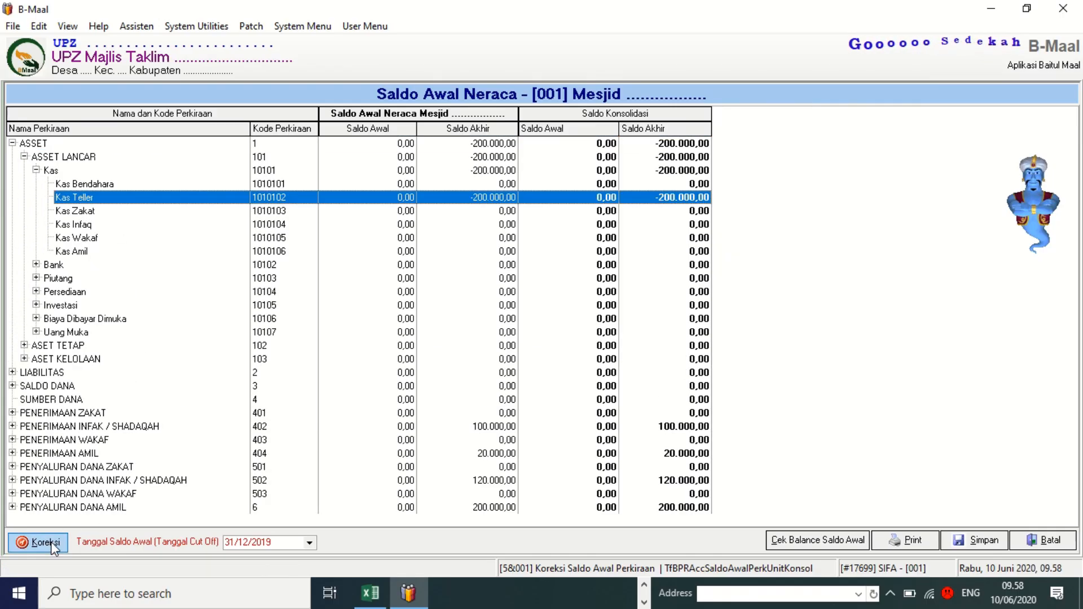
{"action": "left_click", "coordinate": [324, 198]}
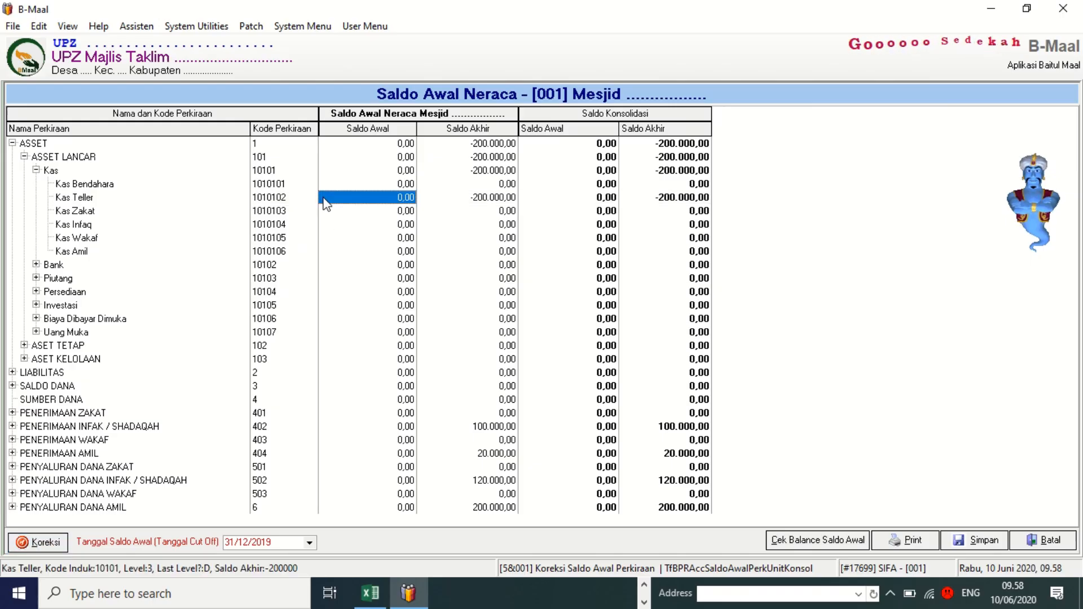
{"action": "key", "text": "Tab"}
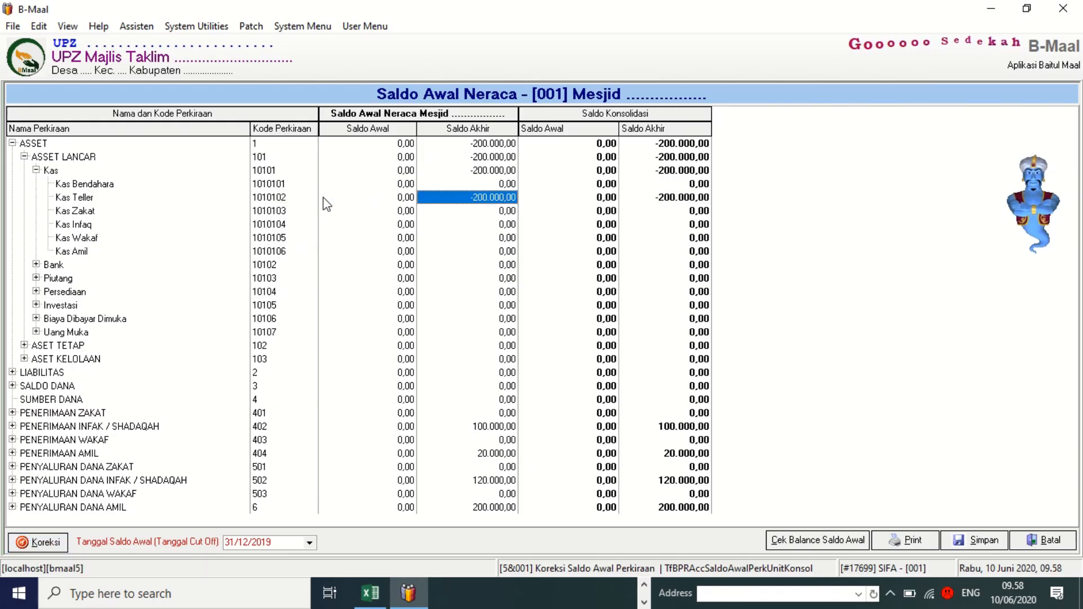
{"action": "left_click", "coordinate": [325, 198]}
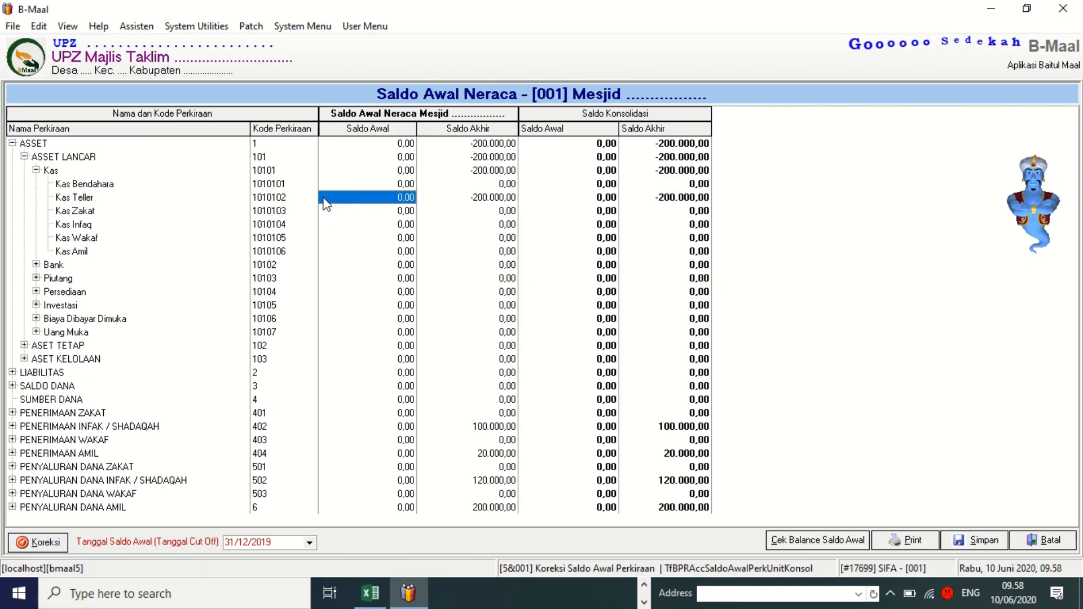
{"action": "type", "text": "2"}
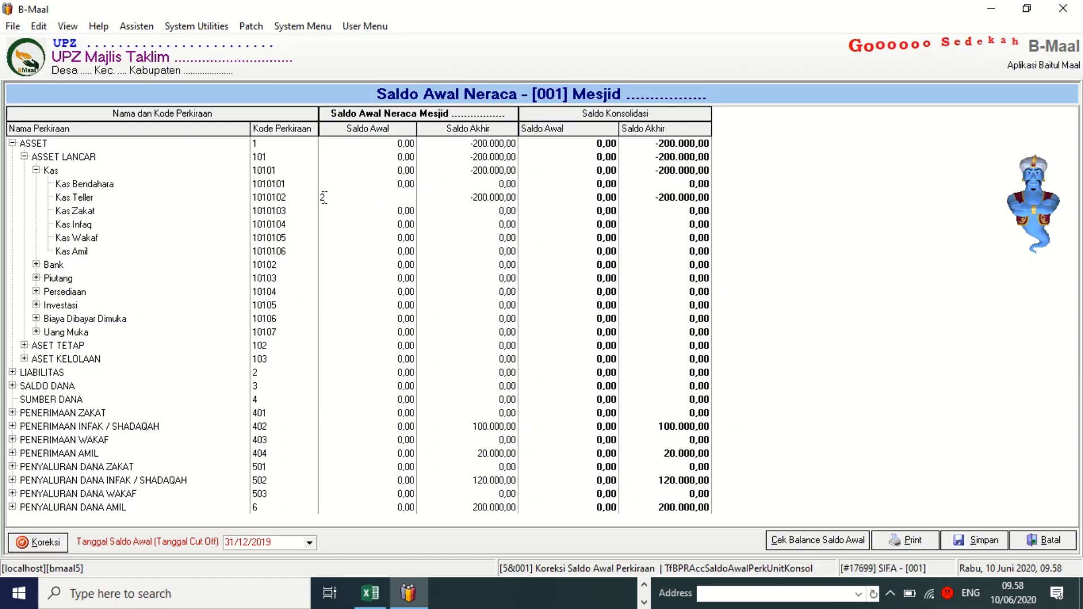
{"action": "type", "text": "20"}
{"action": "key", "text": "Return"}
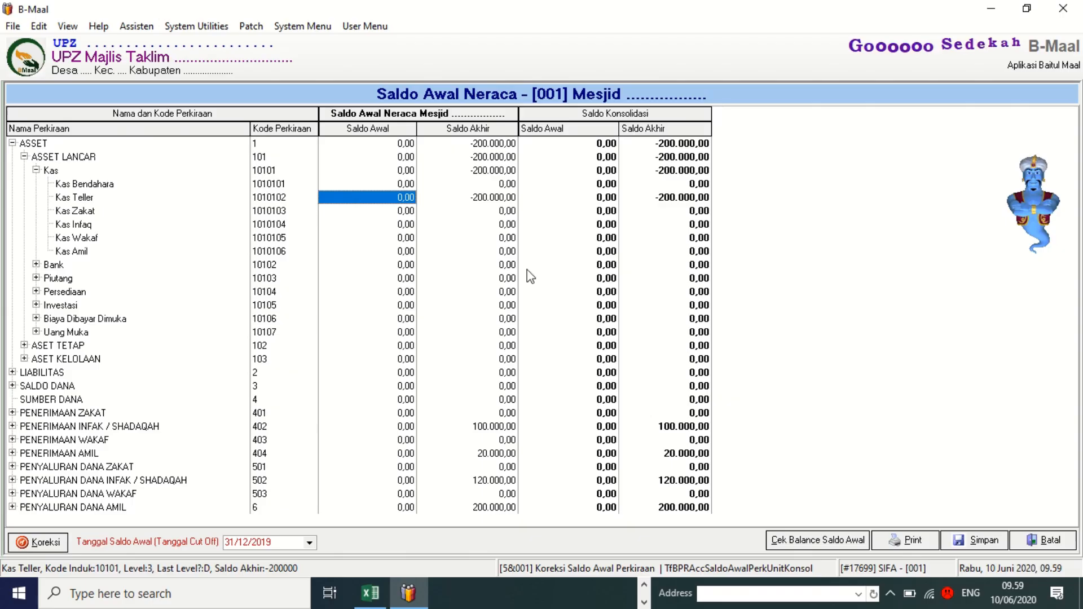
Check the opening balances are balanced, save them, and close the correction form with Ya.
{"action": "left_click", "coordinate": [852, 543]}
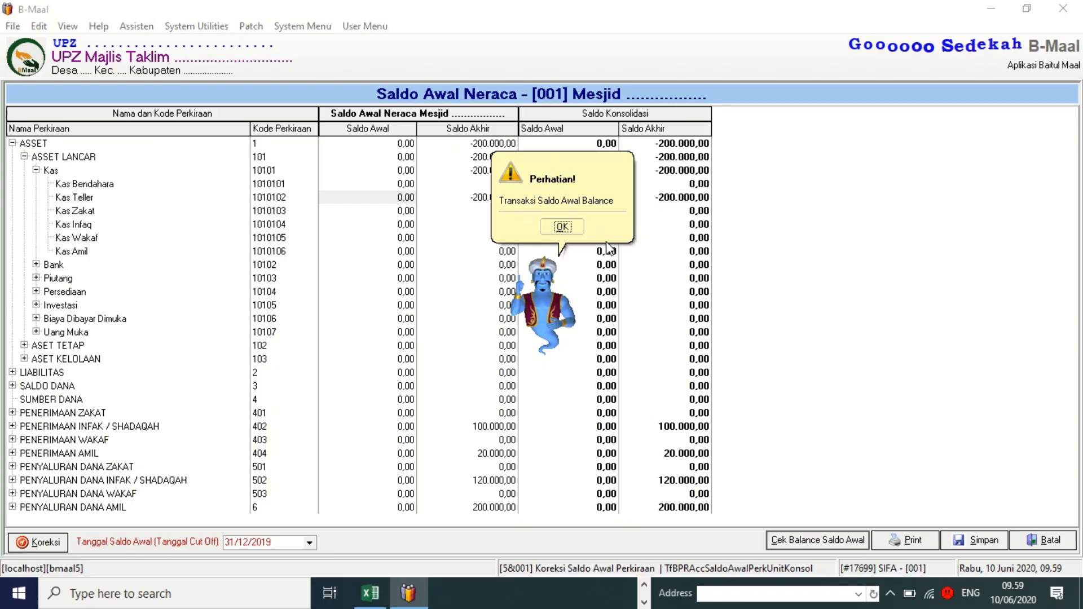
{"action": "left_click", "coordinate": [564, 227]}
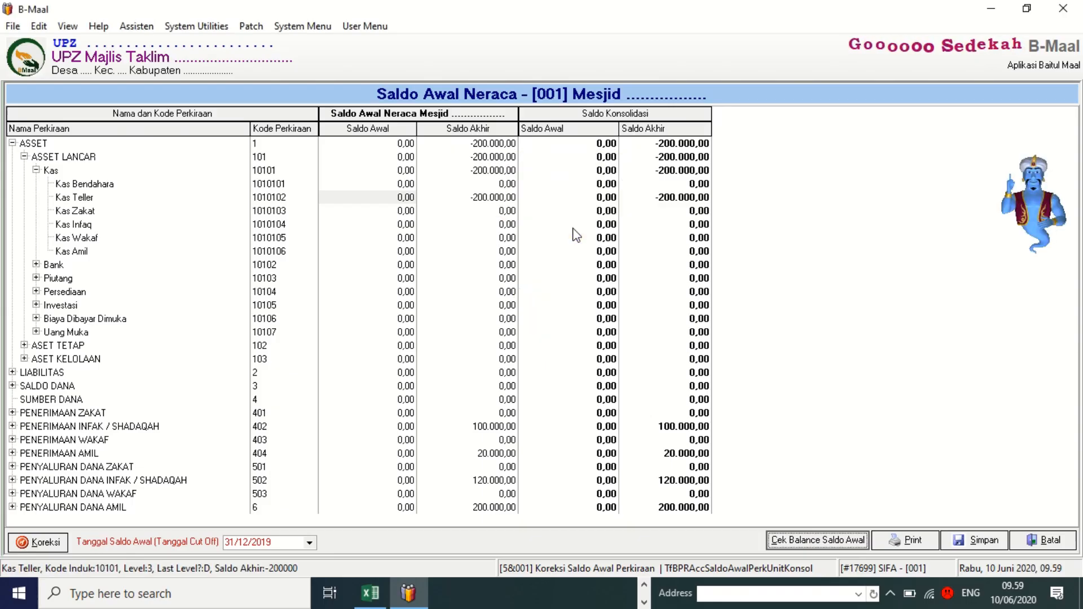
{"action": "left_click", "coordinate": [996, 541]}
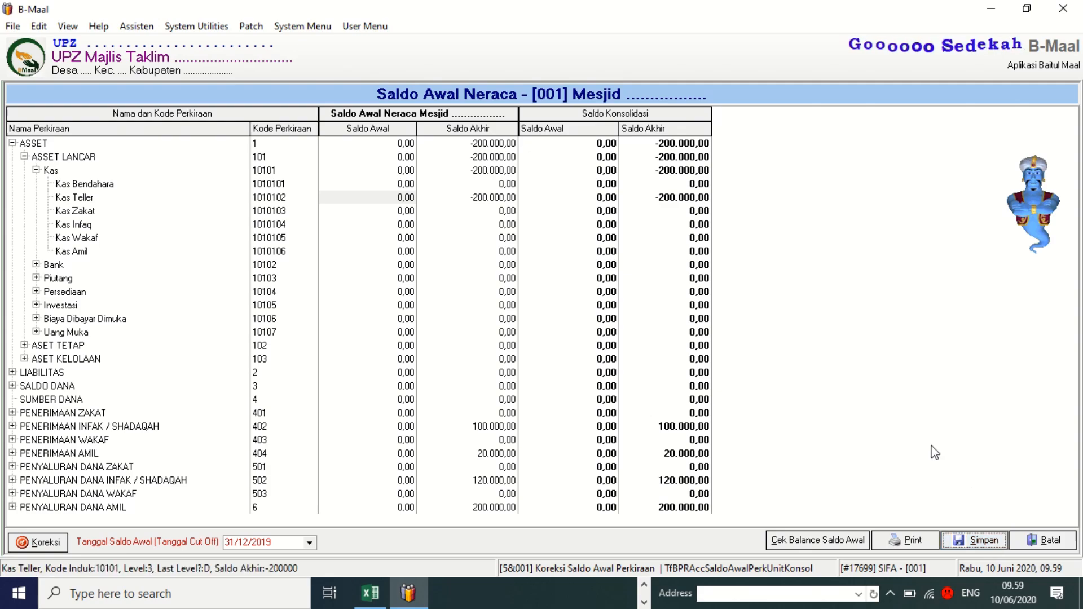
{"action": "left_click", "coordinate": [1046, 540]}
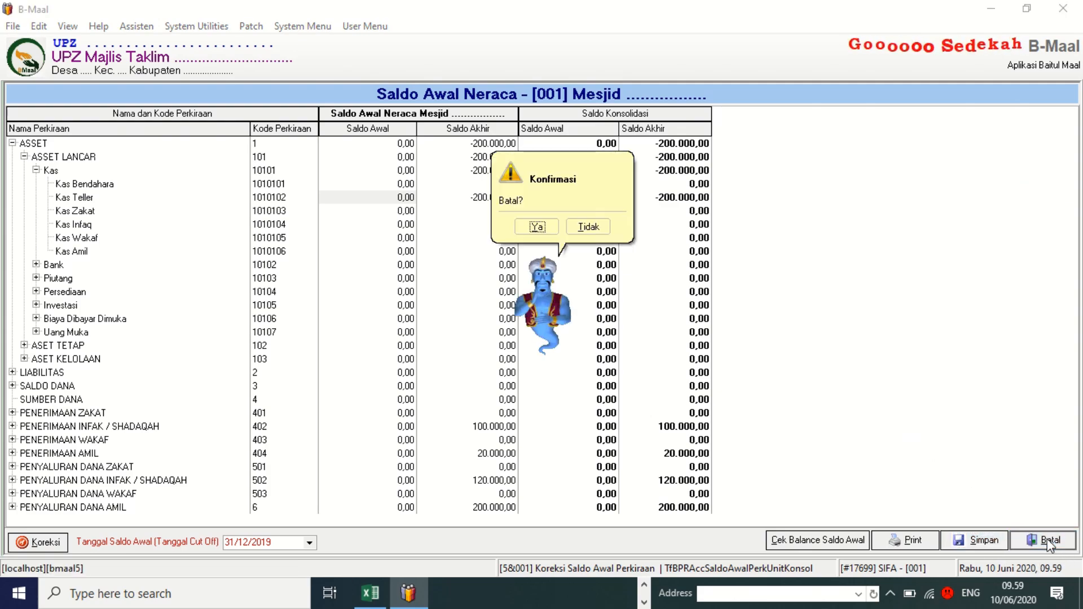
{"action": "left_click", "coordinate": [535, 227]}
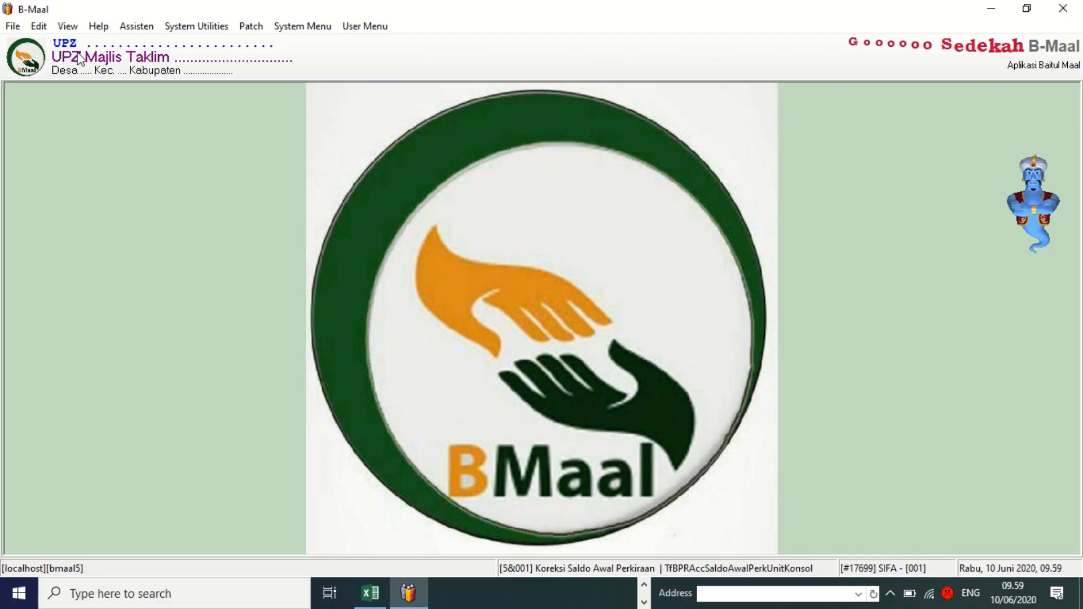
Close the B-Maal window and confirm Ya at the exit prompt.
{"action": "left_click", "coordinate": [12, 26]}
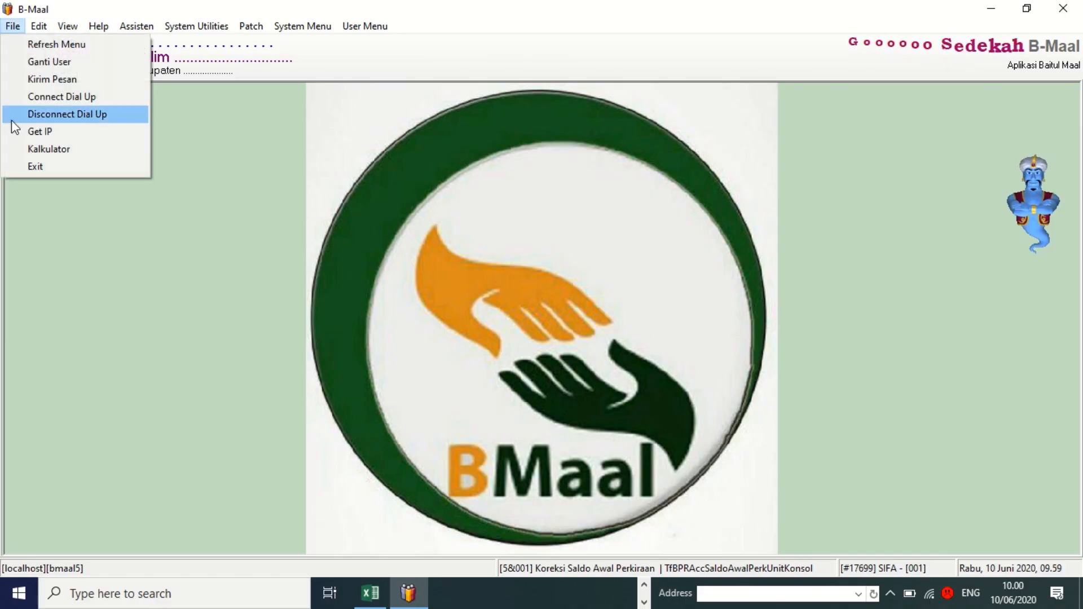
{"action": "left_click", "coordinate": [546, 186]}
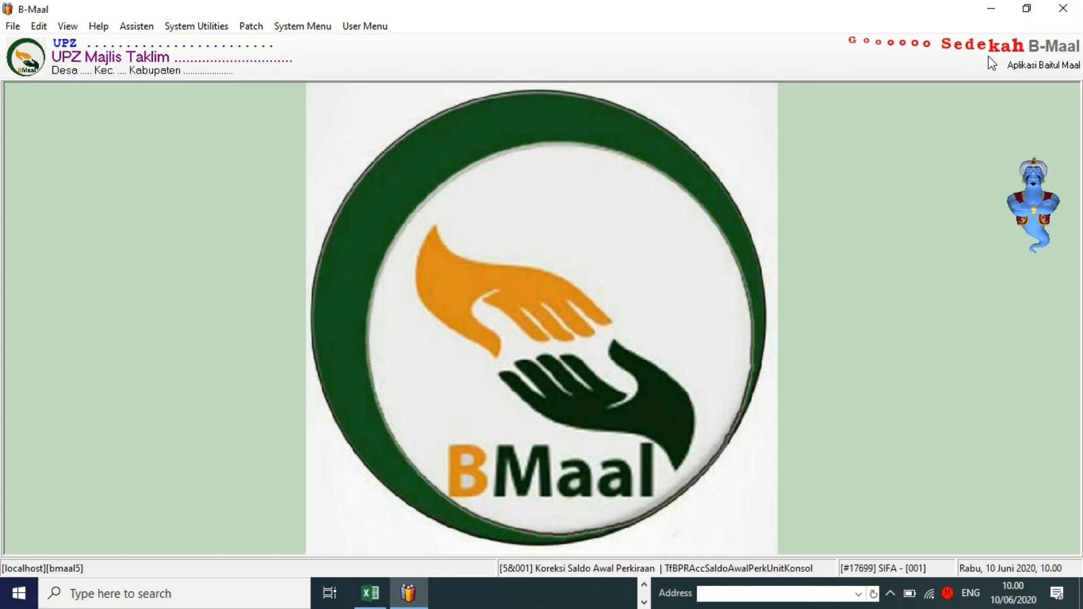
{"action": "left_click", "coordinate": [1063, 12]}
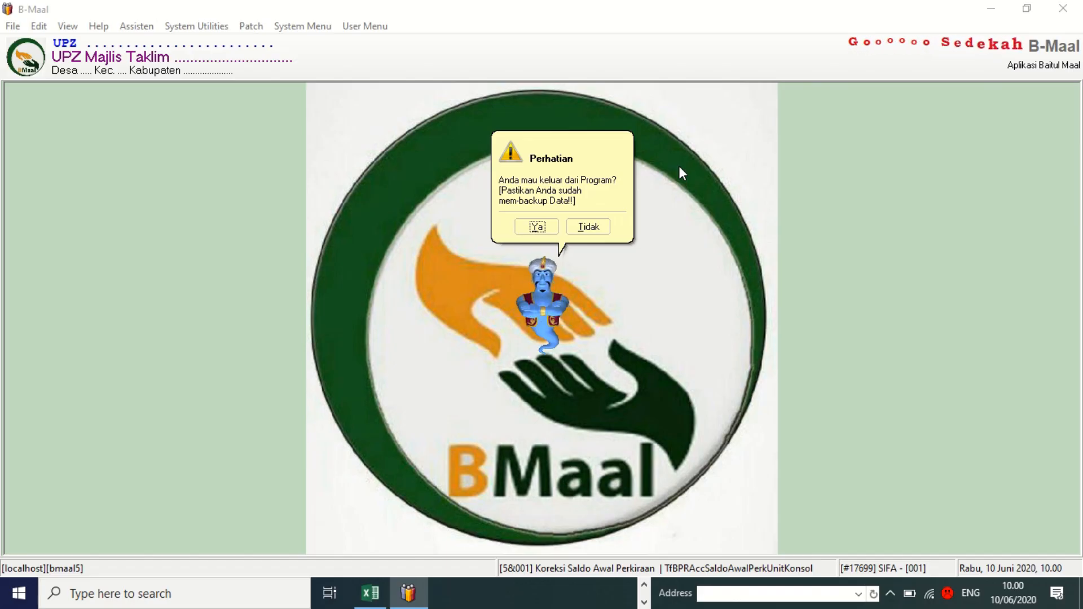
{"action": "left_click", "coordinate": [536, 228]}
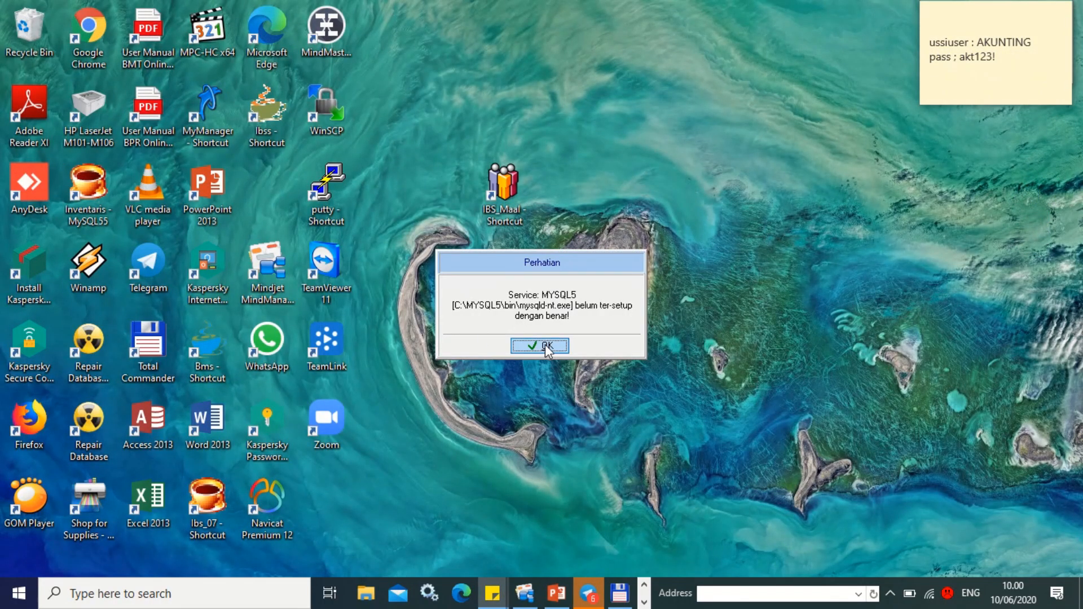
Approve creating the bmaal5 and bmaal5-sys backup folders, dismissing the MYSQL5 warnings and completion notices.
{"action": "left_click", "coordinate": [545, 344]}
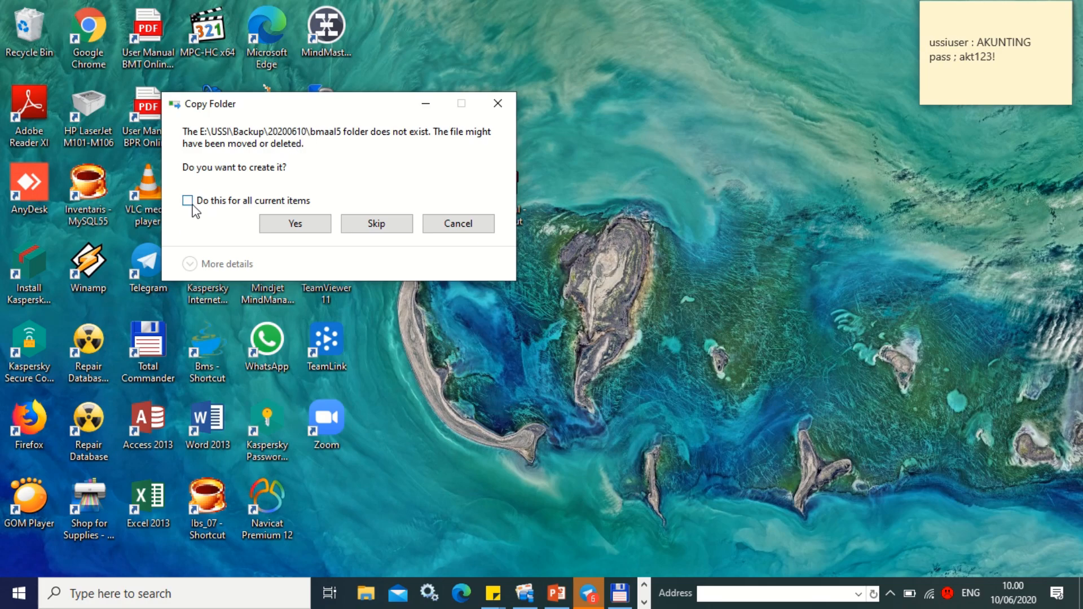
{"action": "left_click", "coordinate": [294, 225]}
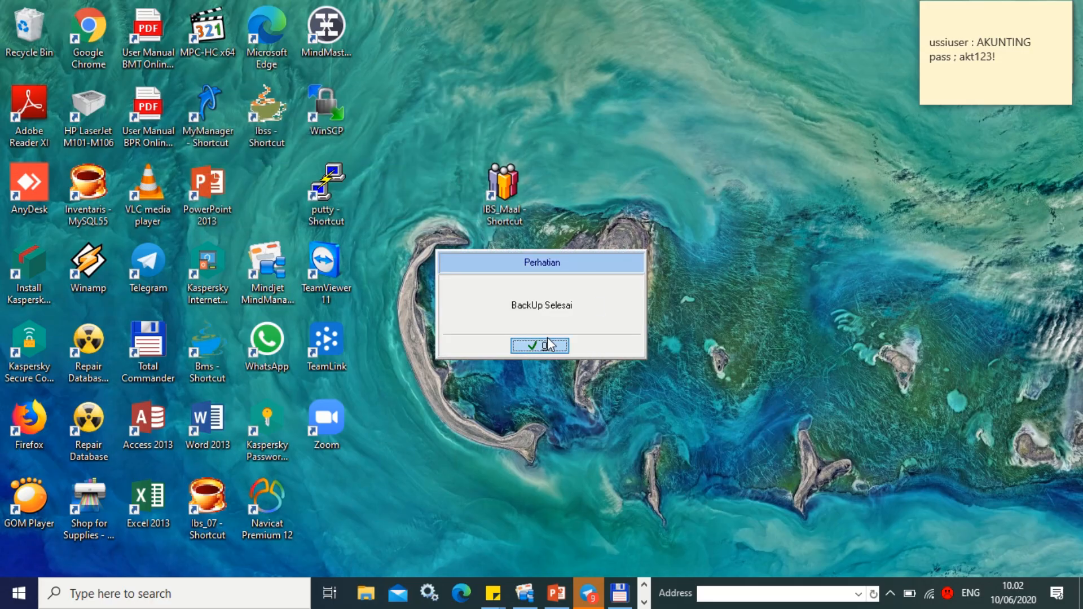
{"action": "left_click", "coordinate": [554, 350]}
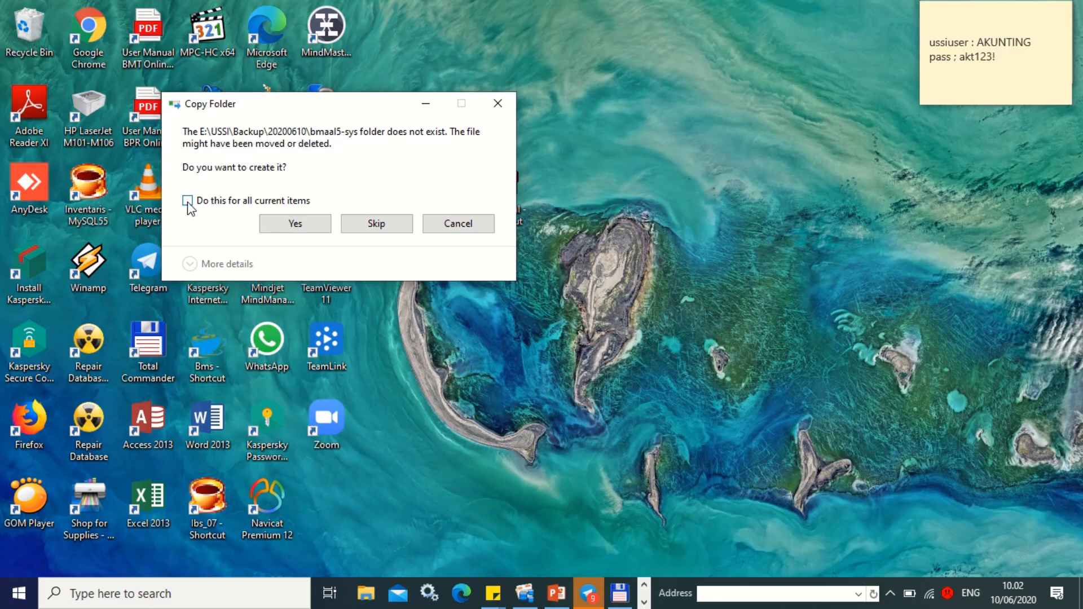
{"action": "left_click", "coordinate": [291, 225]}
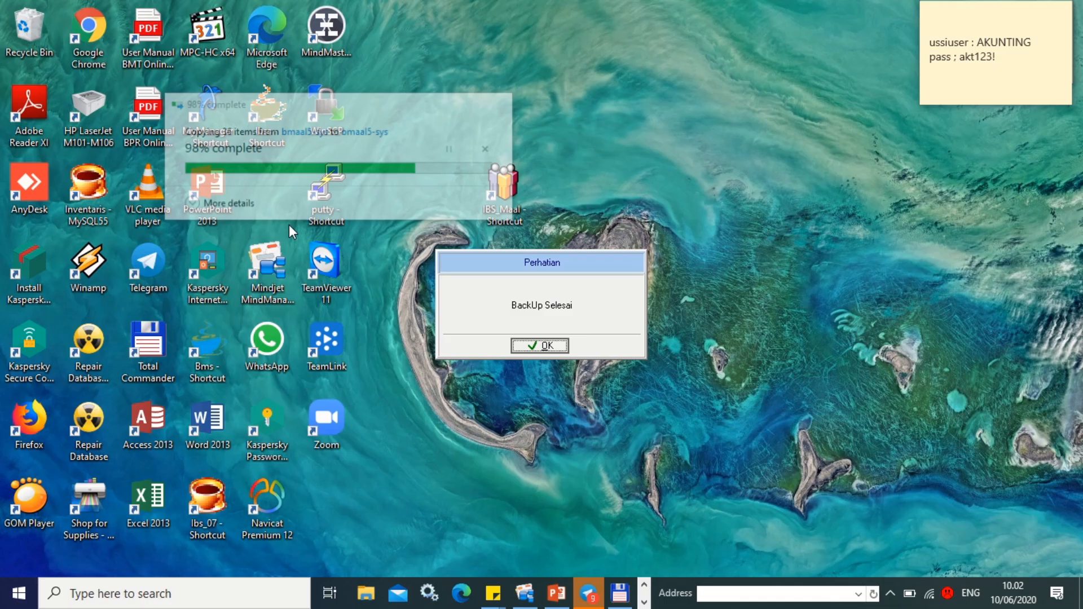
{"action": "left_click", "coordinate": [553, 350]}
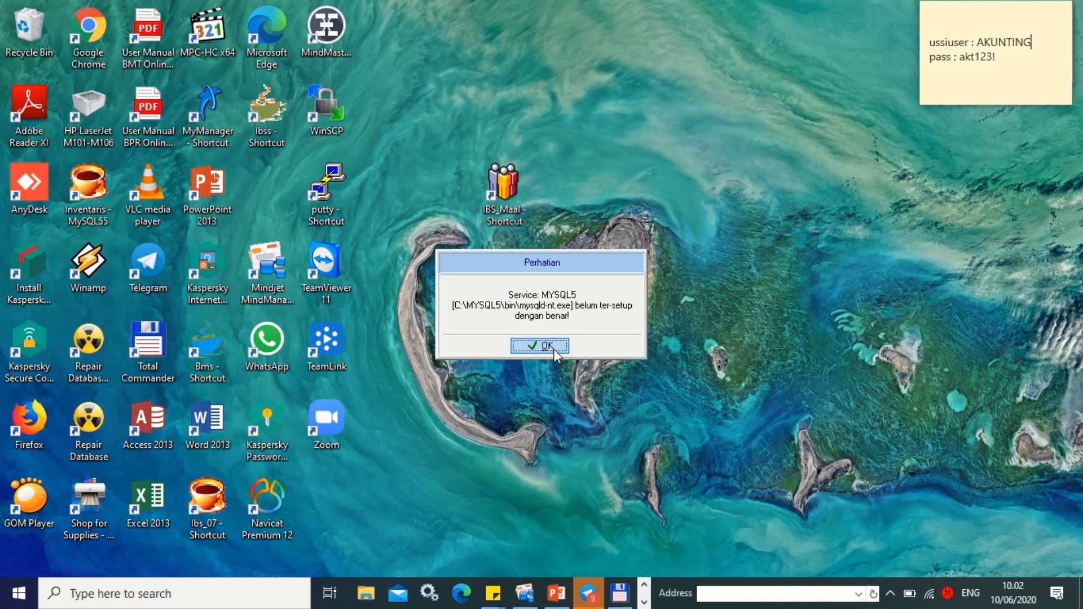
{"action": "left_click", "coordinate": [553, 349]}
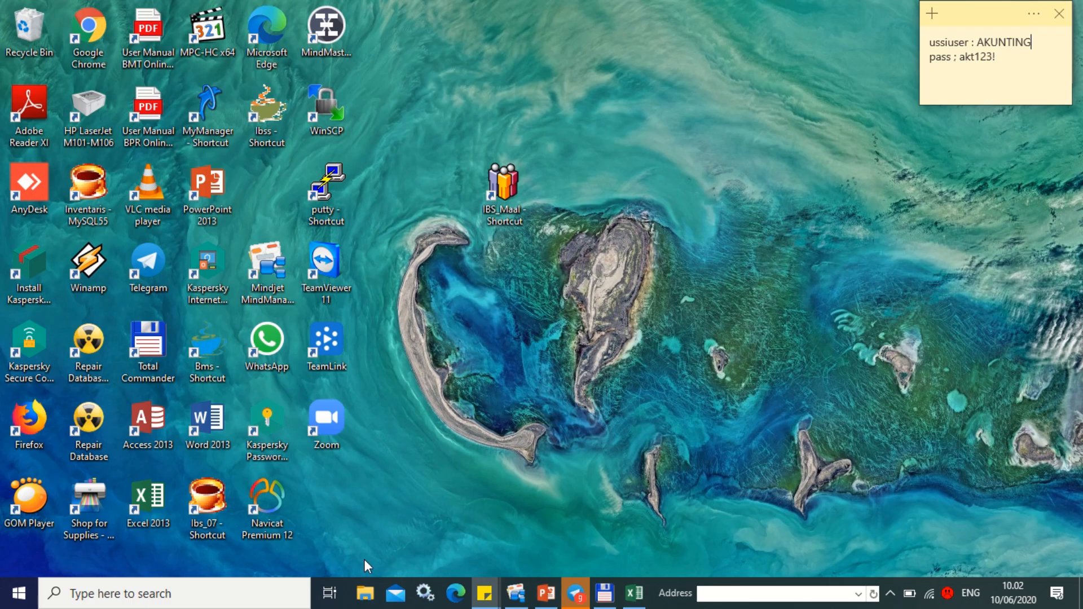
{"action": "left_click", "coordinate": [367, 599]}
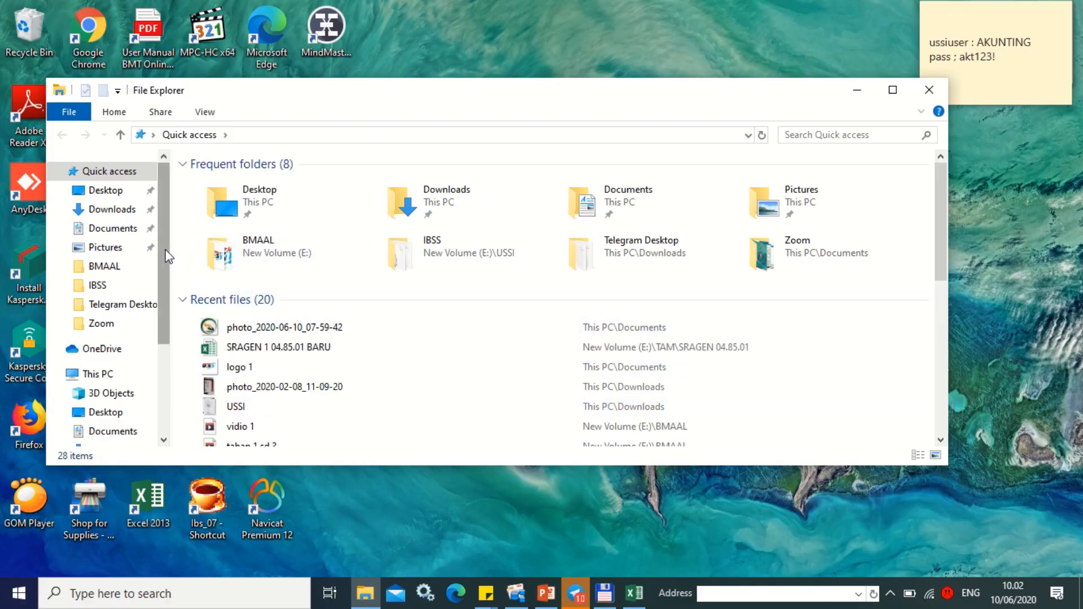
{"action": "left_click_drag", "start_coordinate": [162, 252], "coordinate": [161, 341]}
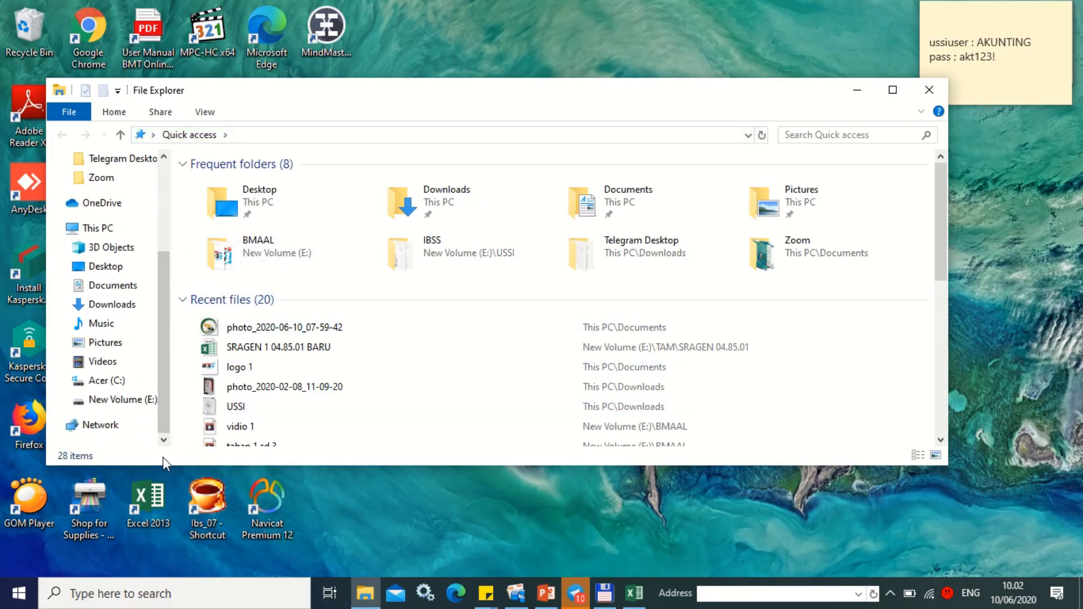
{"action": "left_click", "coordinate": [113, 401]}
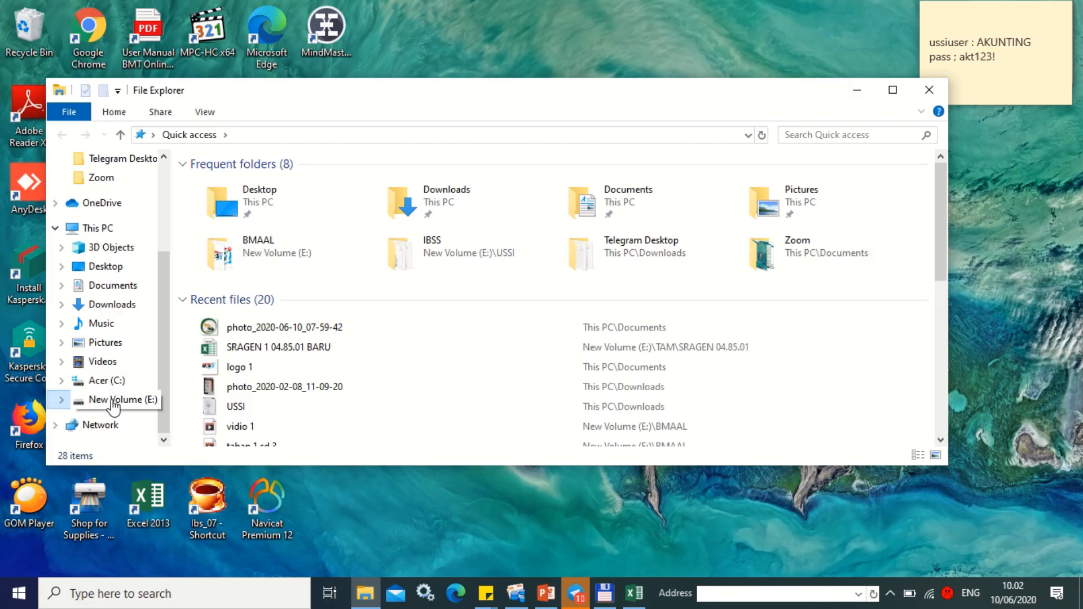
{"action": "scroll", "coordinate": [282, 350], "scroll_direction": "down", "scroll_amount": 10}
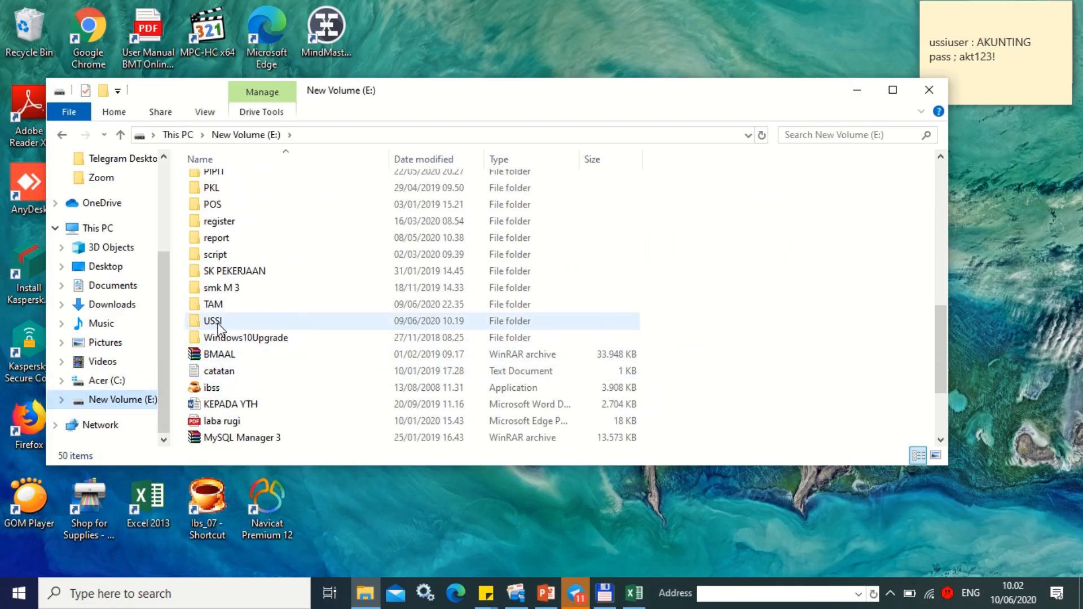
{"action": "left_click", "coordinate": [218, 325]}
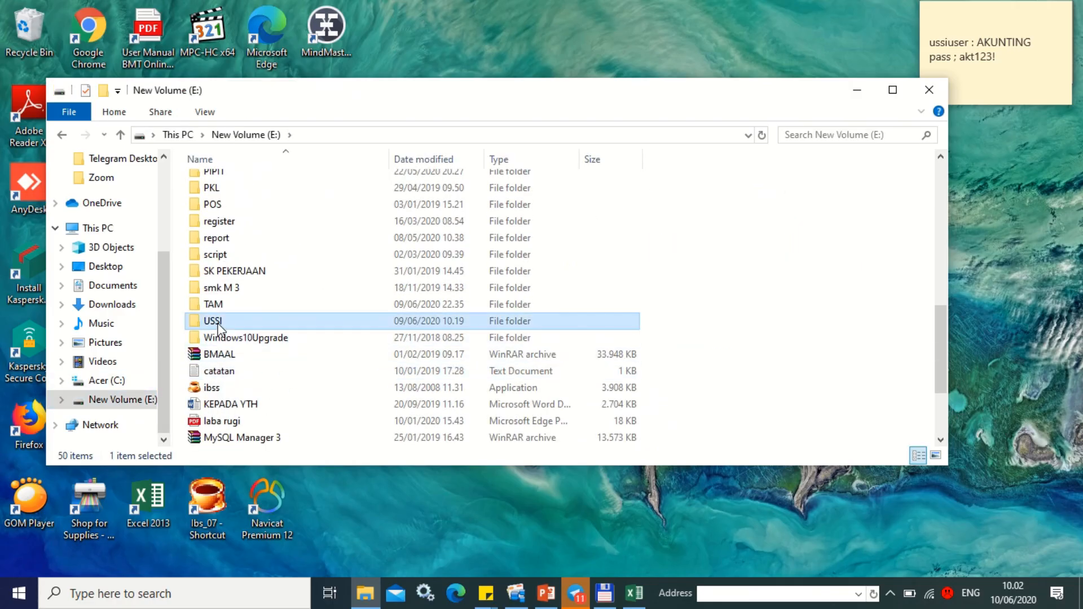
{"action": "double_click", "coordinate": [246, 324]}
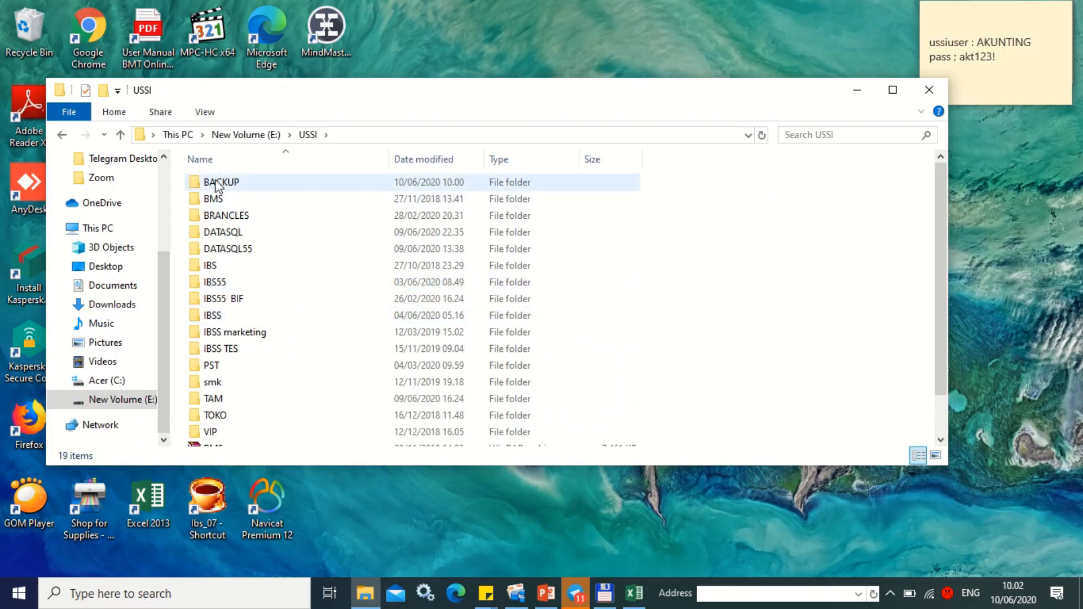
{"action": "left_click", "coordinate": [219, 184]}
{"action": "double_click", "coordinate": [218, 183]}
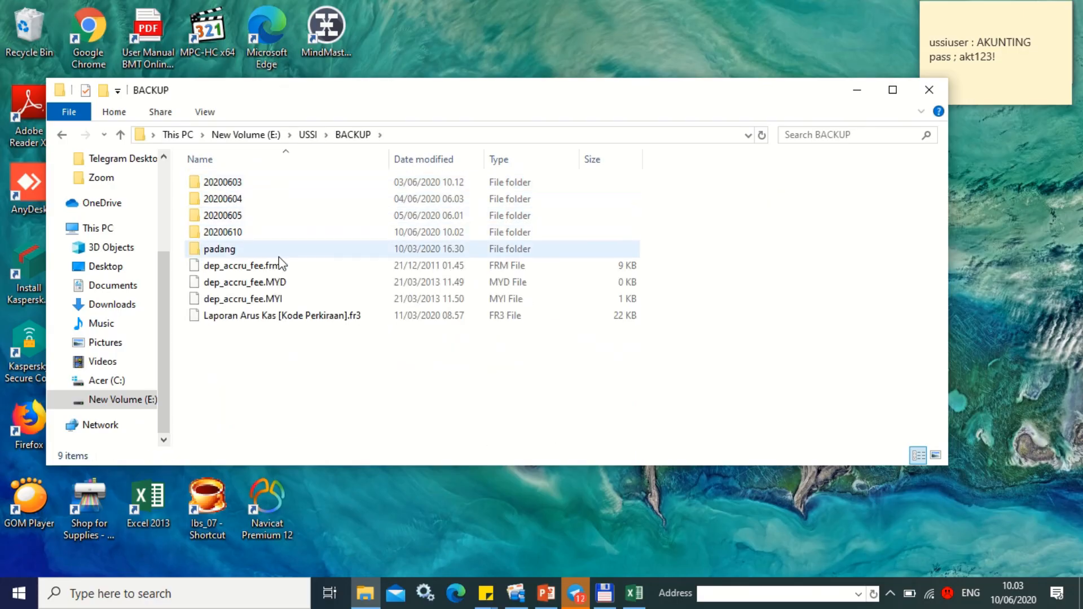
{"action": "left_click", "coordinate": [223, 235]}
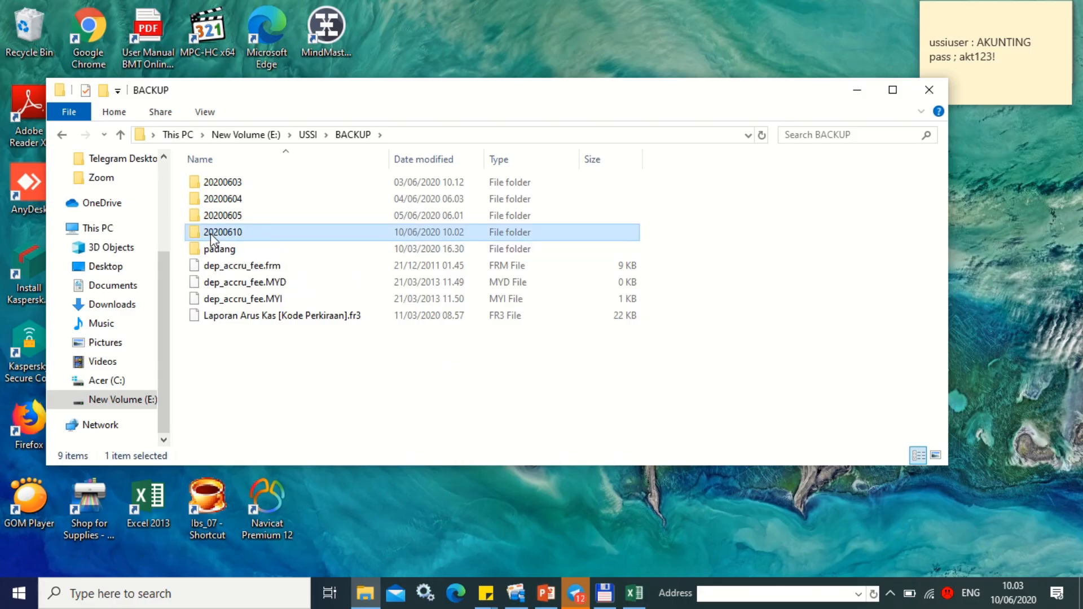
{"action": "mouse_move", "coordinate": [228, 237]}
{"action": "left_click", "coordinate": [235, 237]}
{"action": "double_click", "coordinate": [323, 235]}
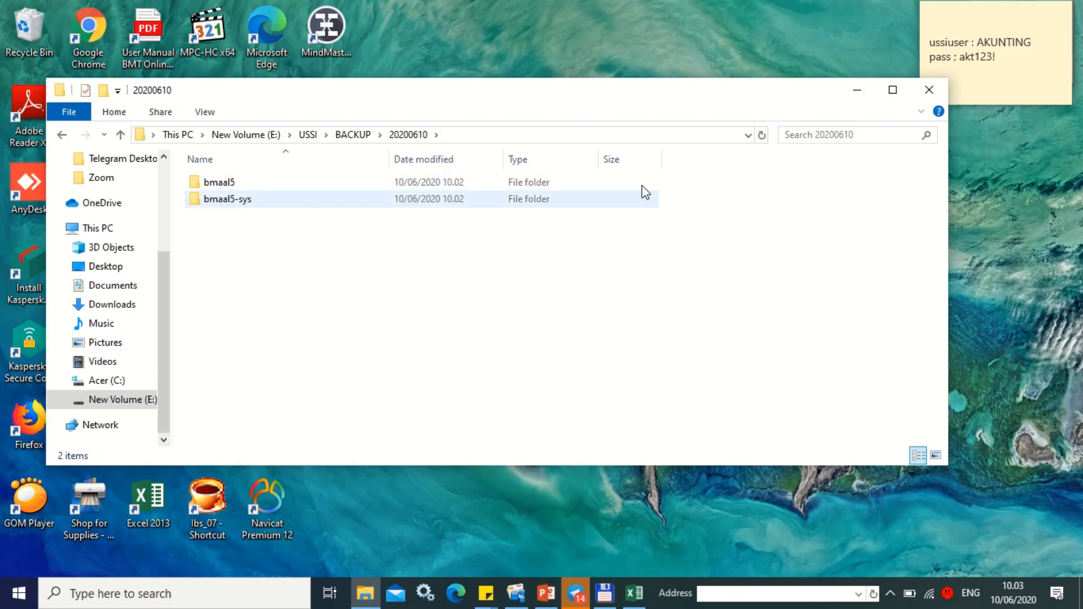
{"action": "left_click", "coordinate": [936, 89]}
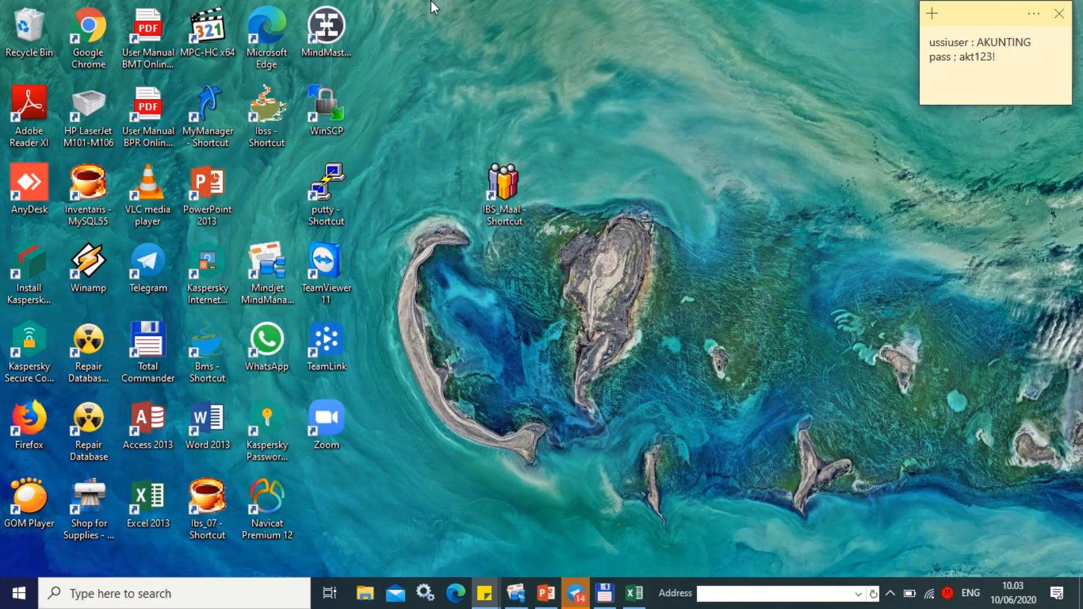
{"action": "mouse_move", "coordinate": [474, 3]}
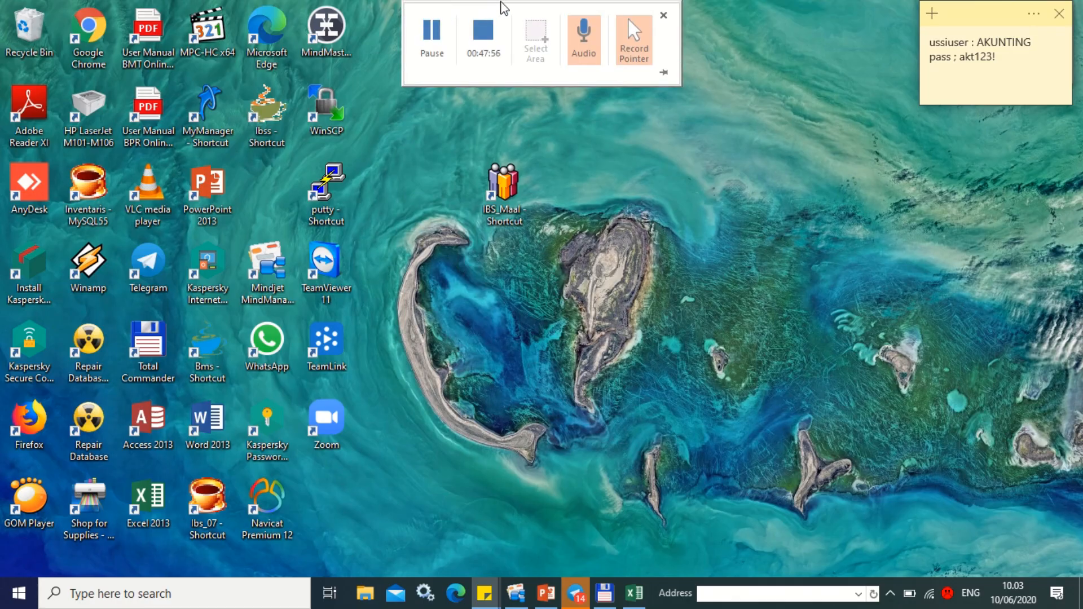